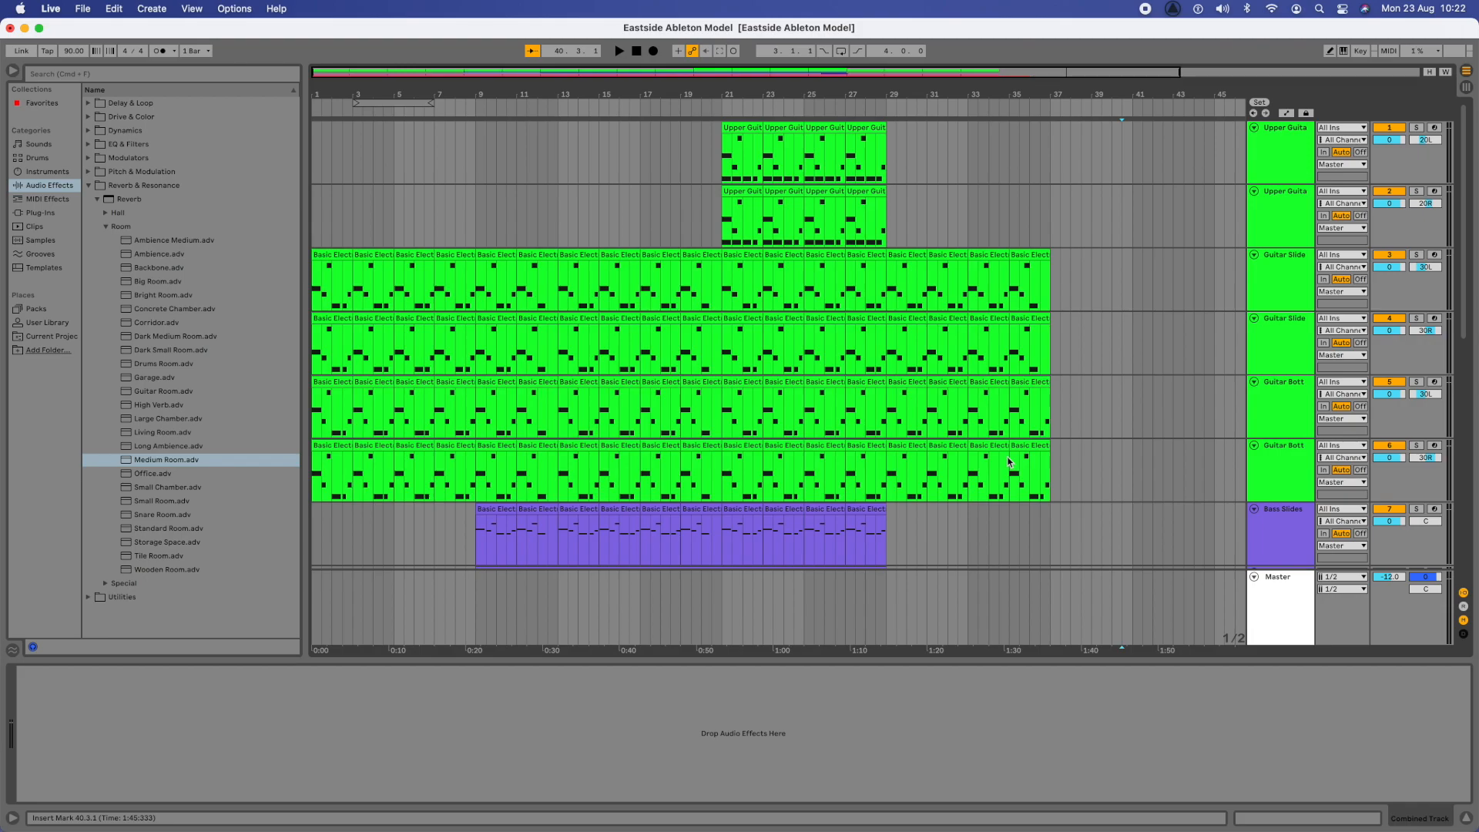
- Look over all the arrangement tracks and play the song from bar 13, where the 909 Core Kit drums enter
scroll(1125, 439, down, 15)
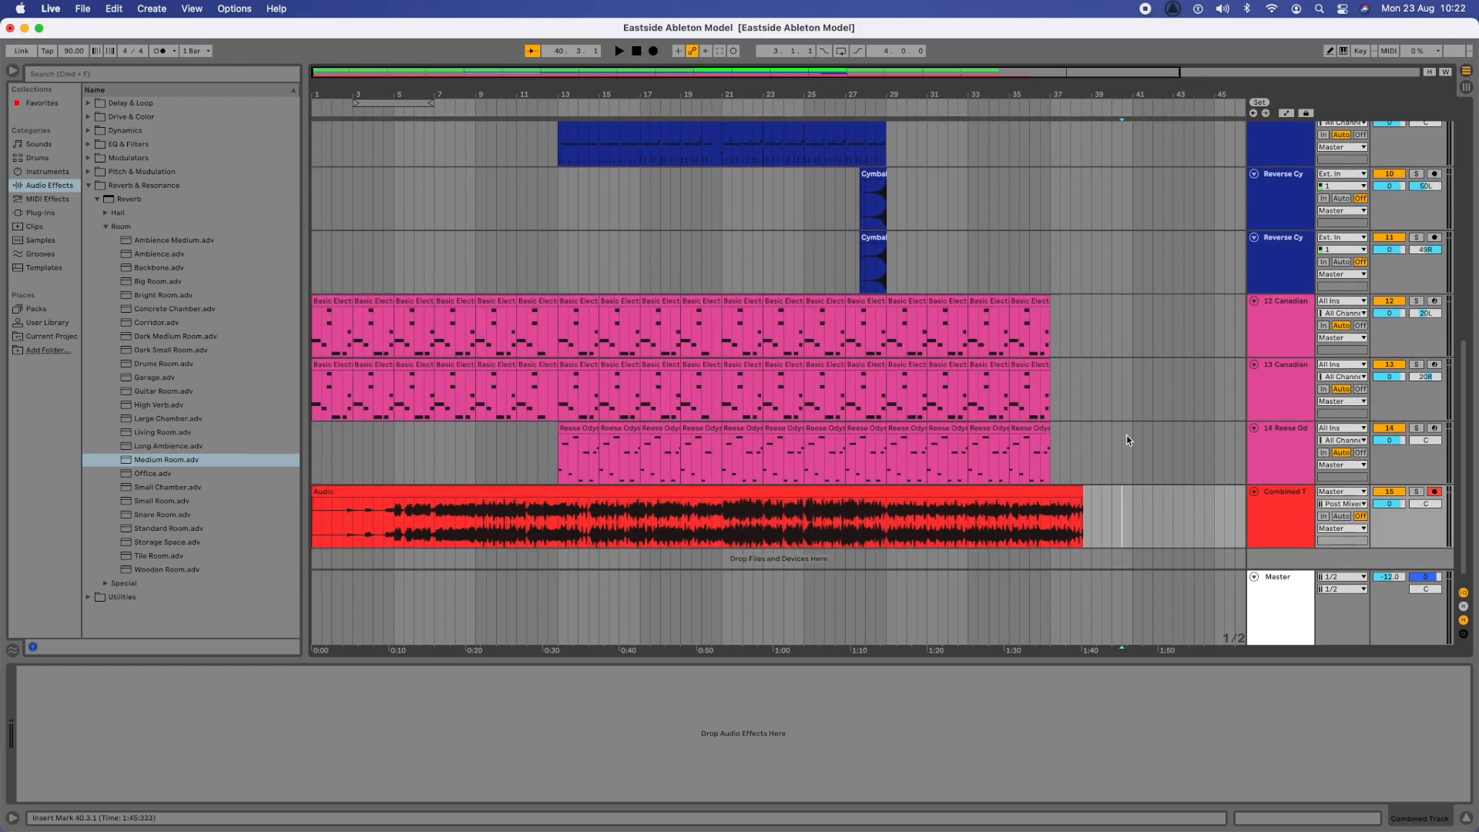
scroll(1127, 441, up, 15)
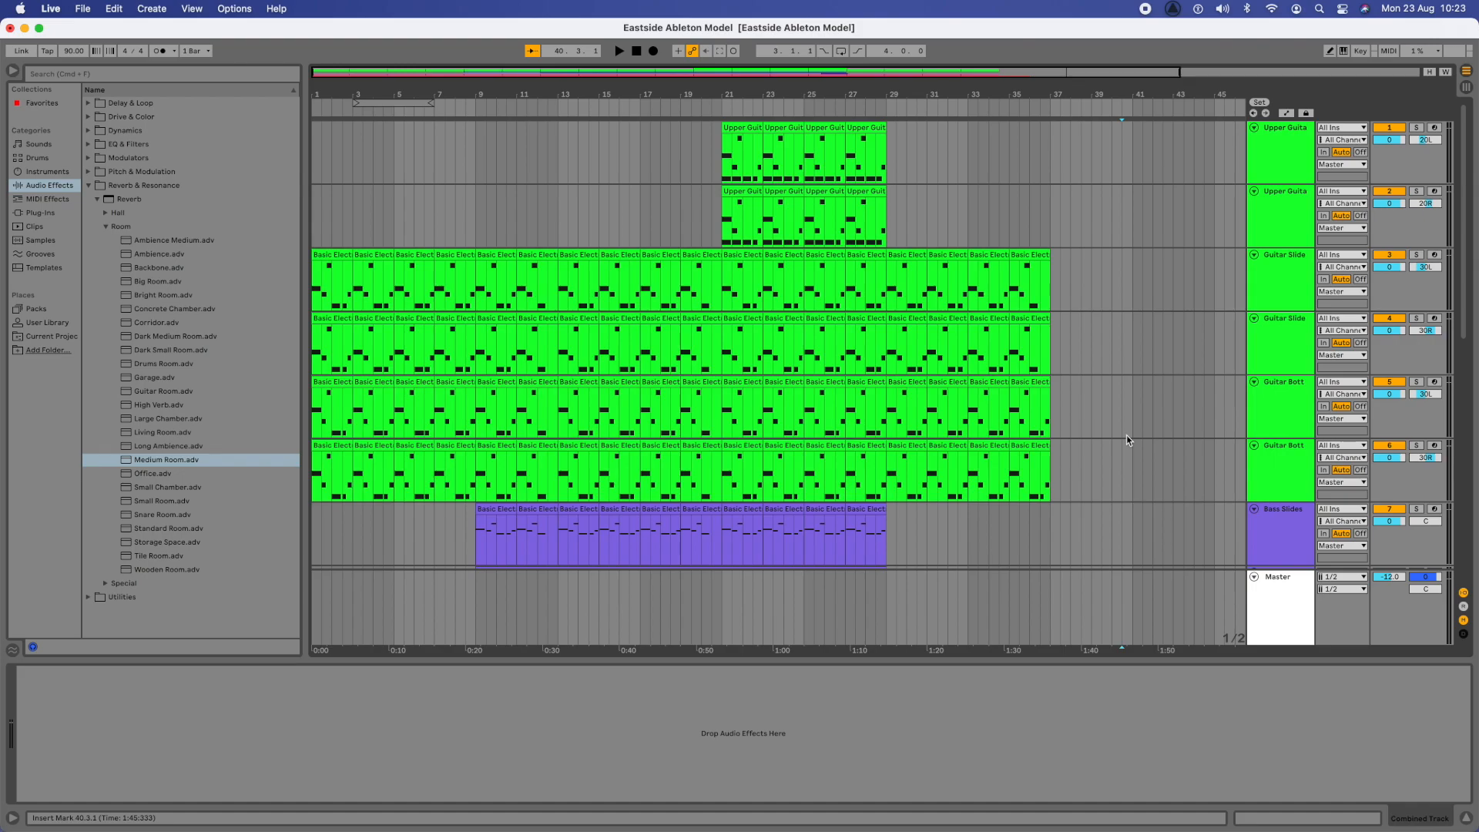
scroll(1127, 441, down, 8)
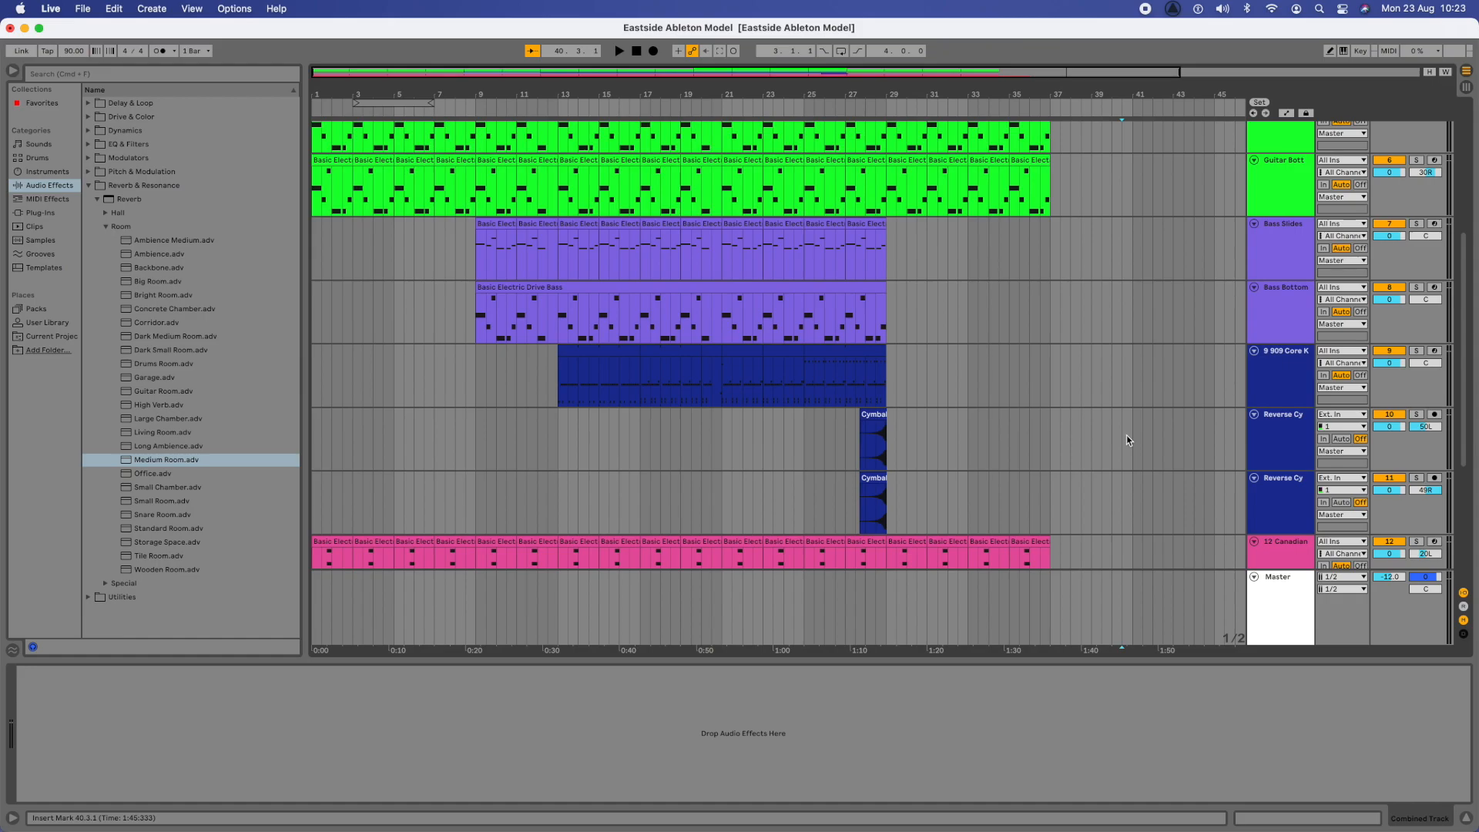
click(559, 376)
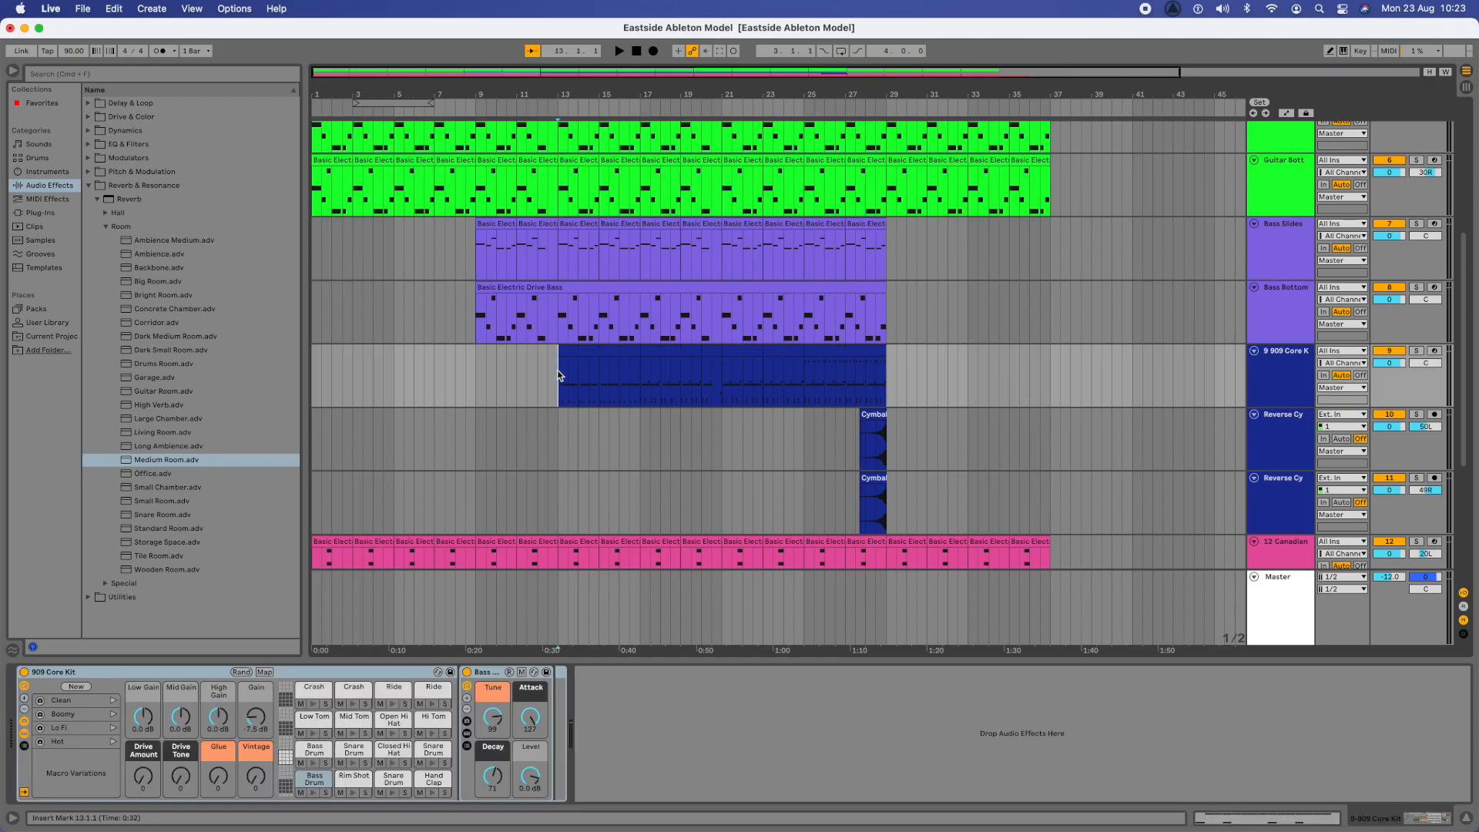
key(space)
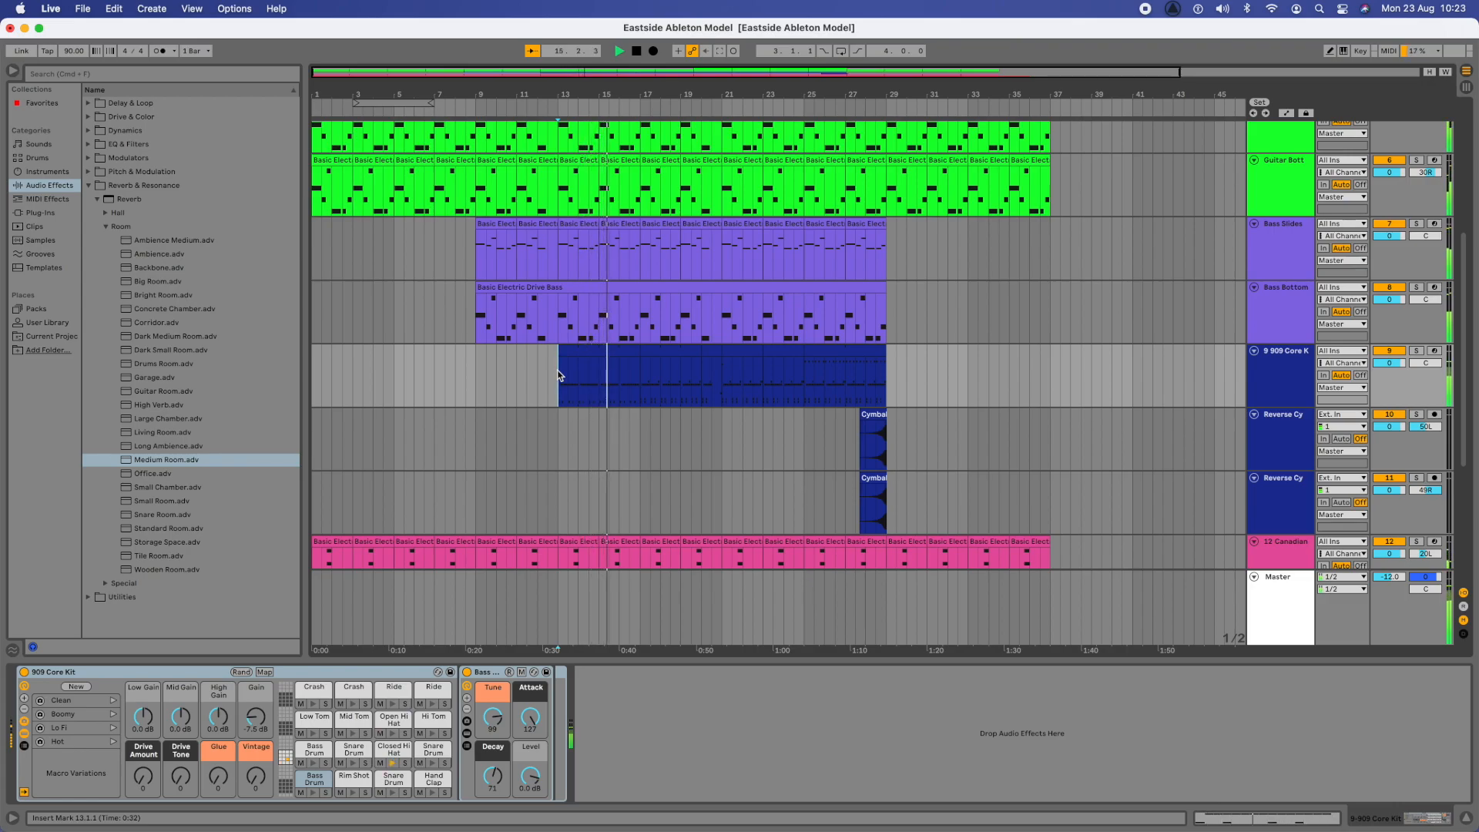
key(space)
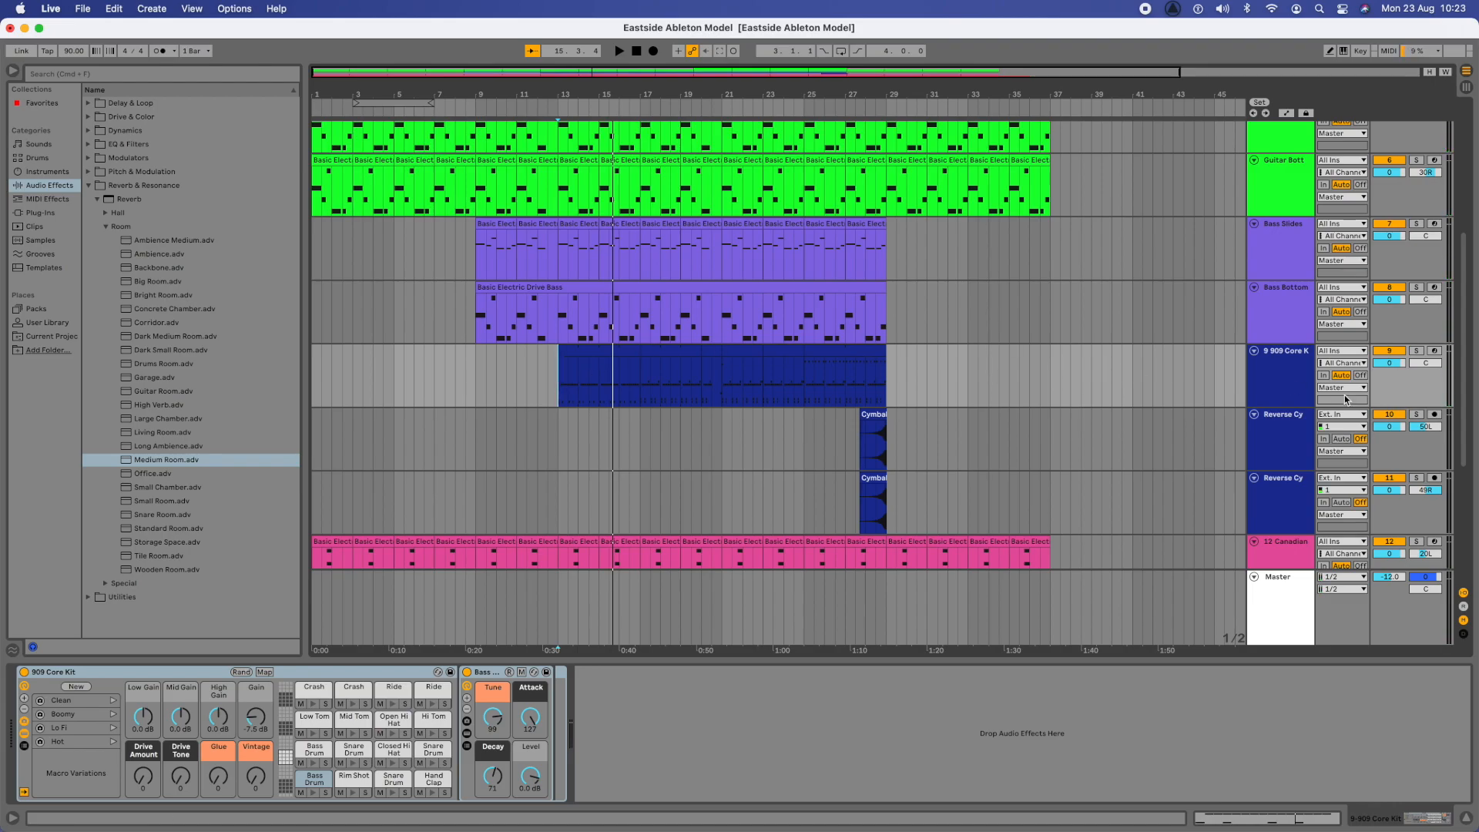
- Audition the 909 Core Kit track from bar 13 at a volume of 5.9, and lower the track volume to 0.1
drag(1393, 365, 1393, 354)
click(561, 388)
key(space)
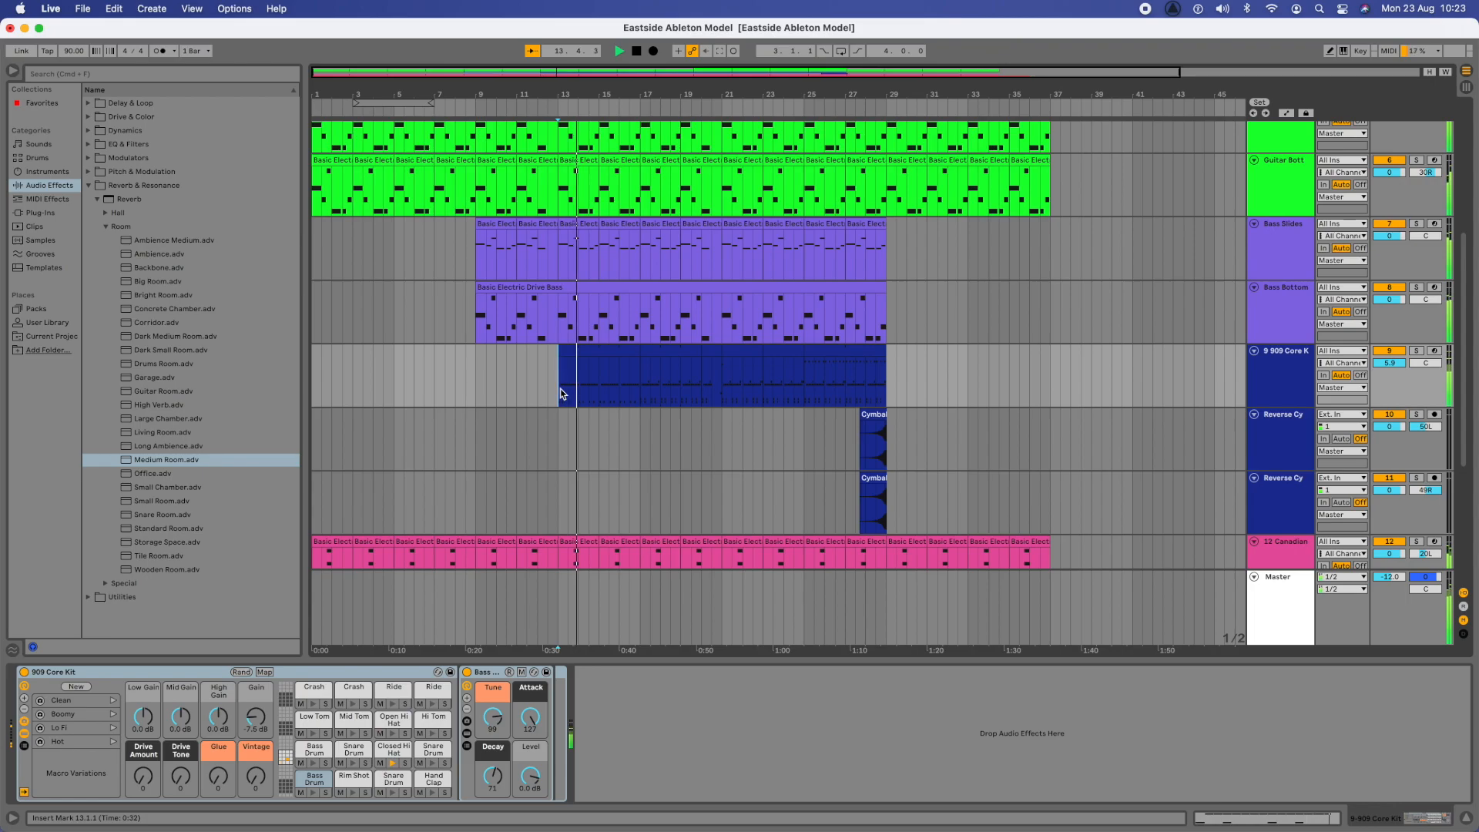
drag(1390, 363, 1390, 393)
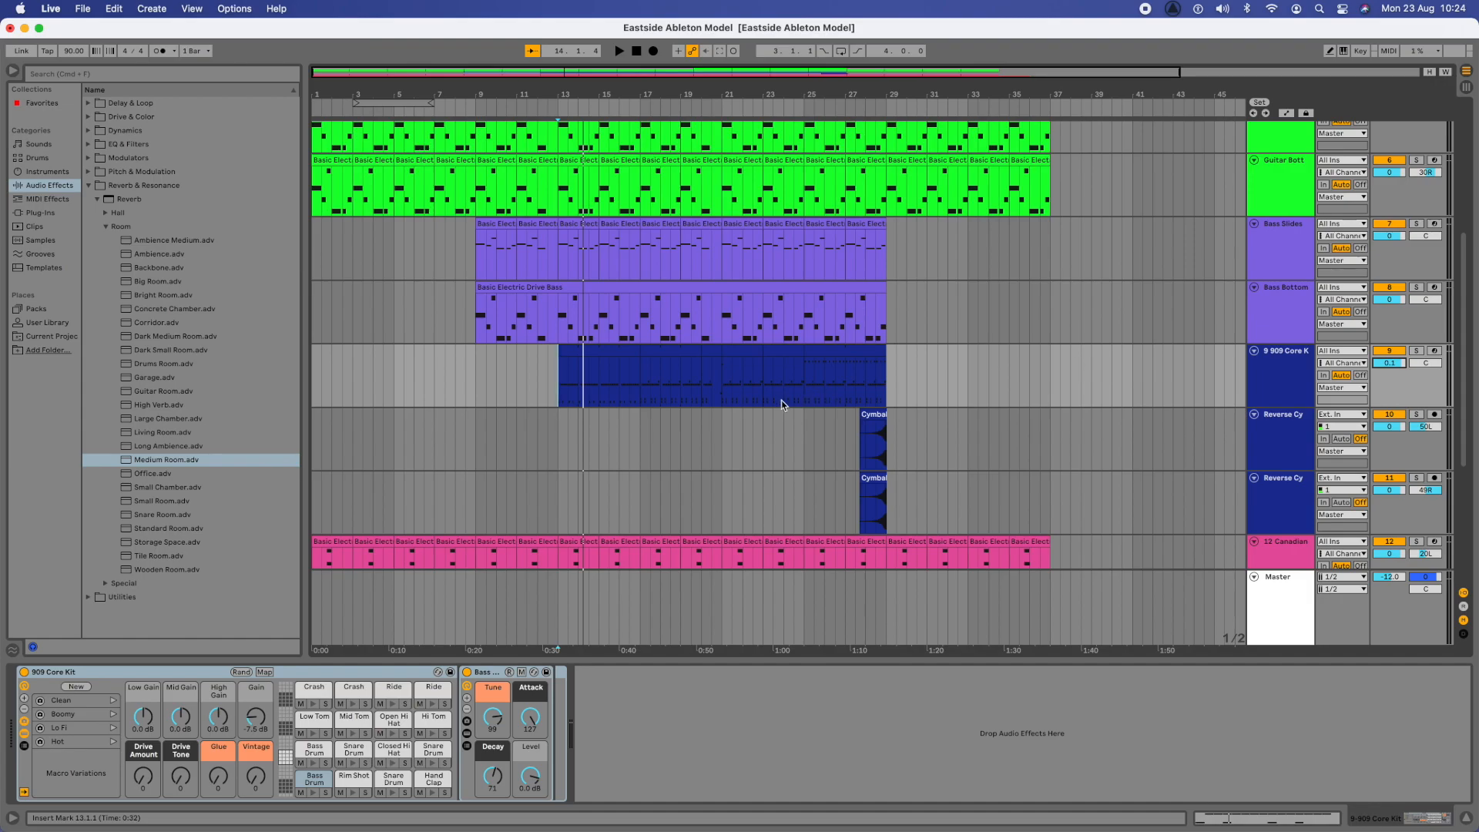
click(559, 374)
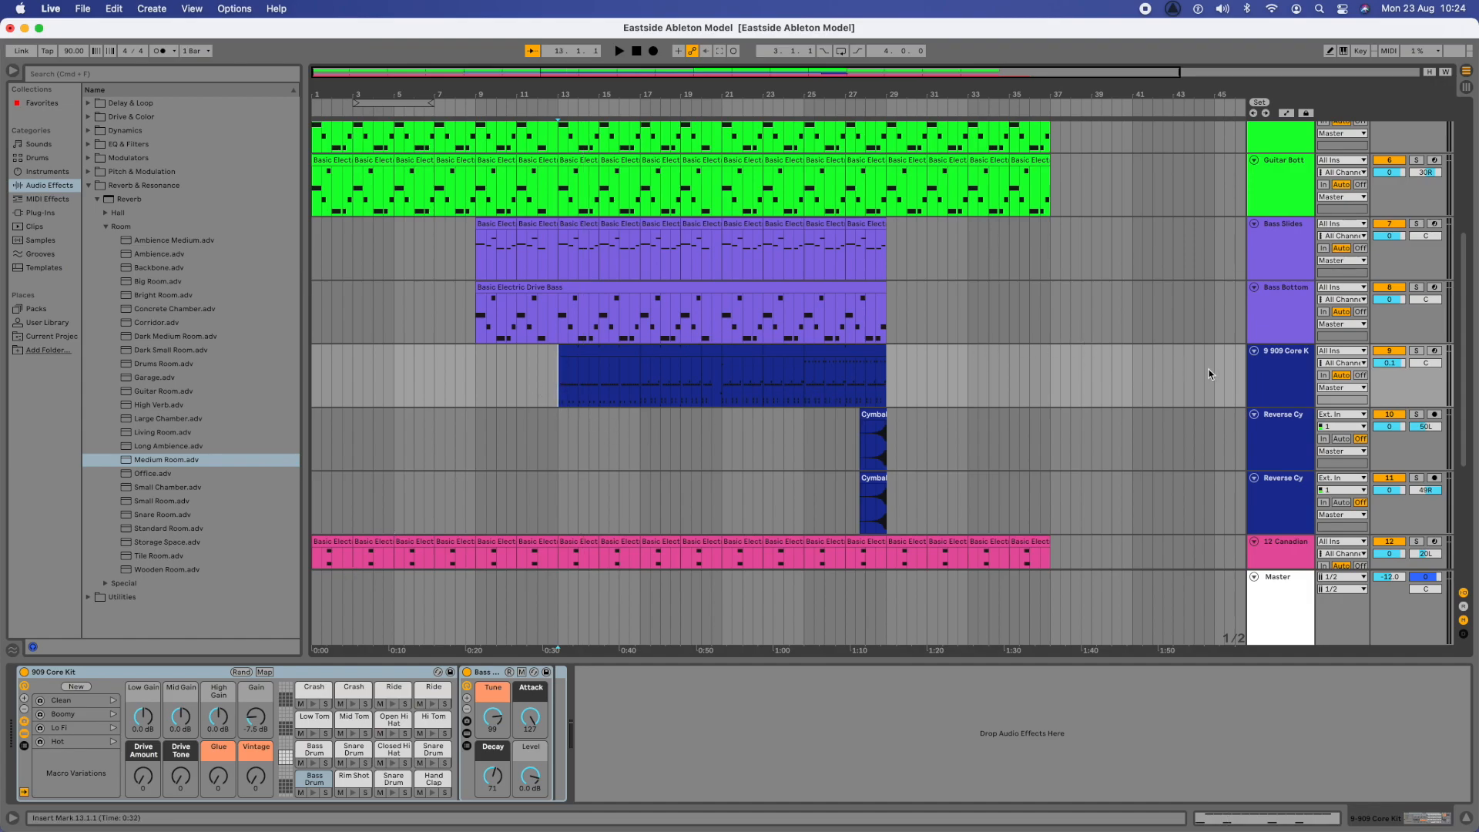
- Collapse the Reverb & Resonance audio effects and list the Compressor presets under Dynamics
click(416, 383)
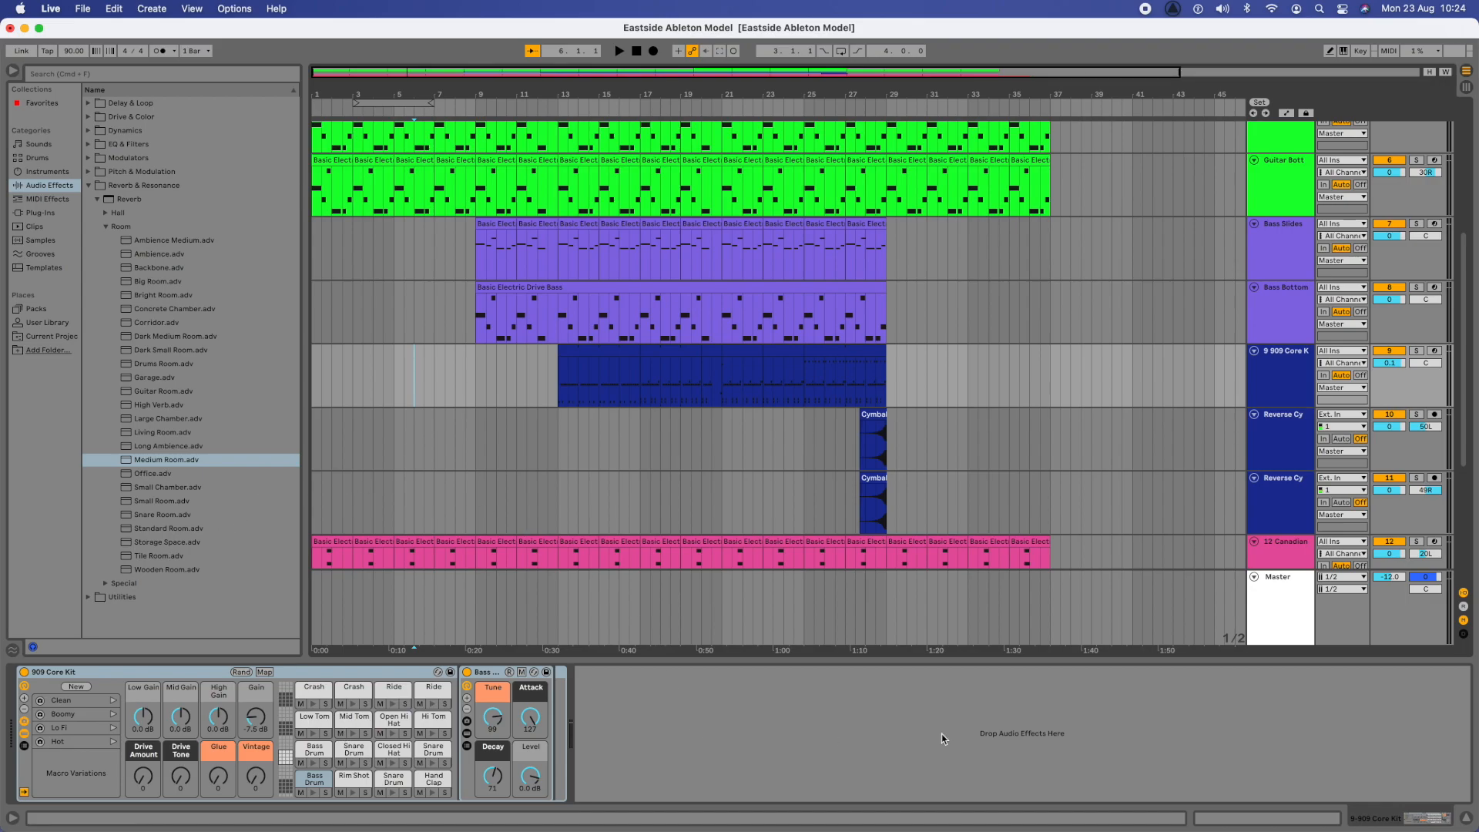
click(94, 201)
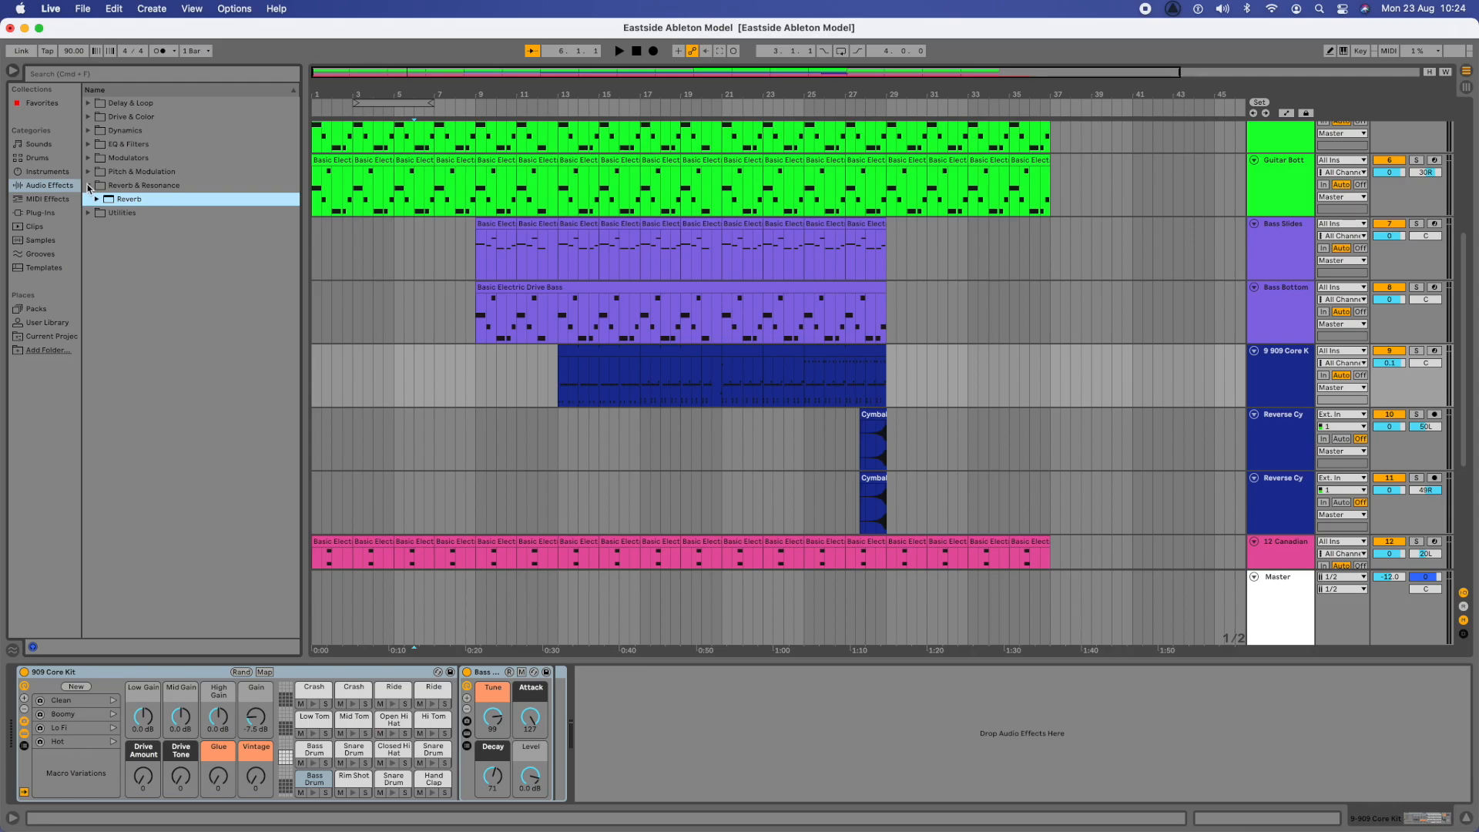
click(88, 185)
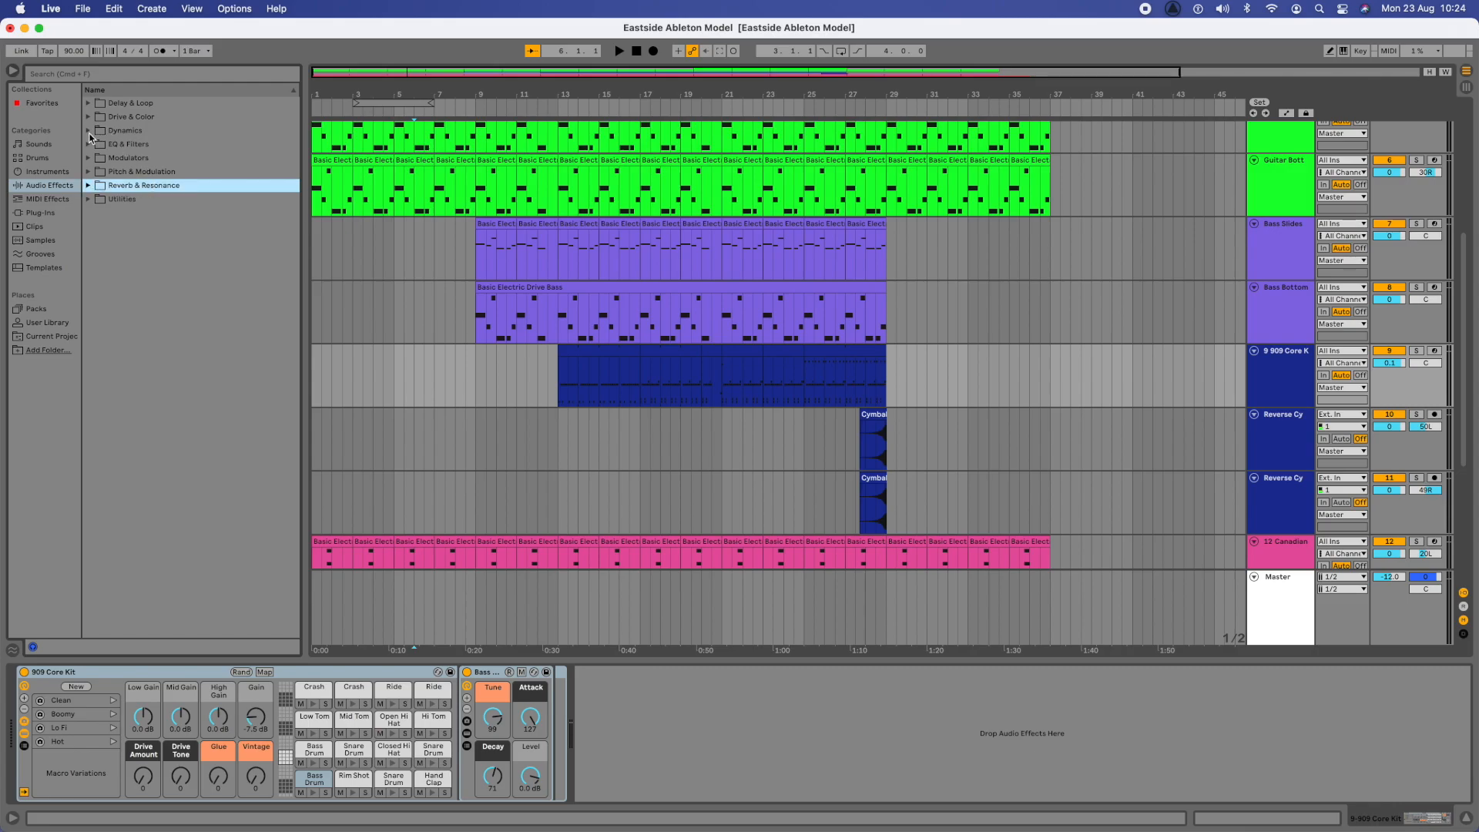
click(37, 188)
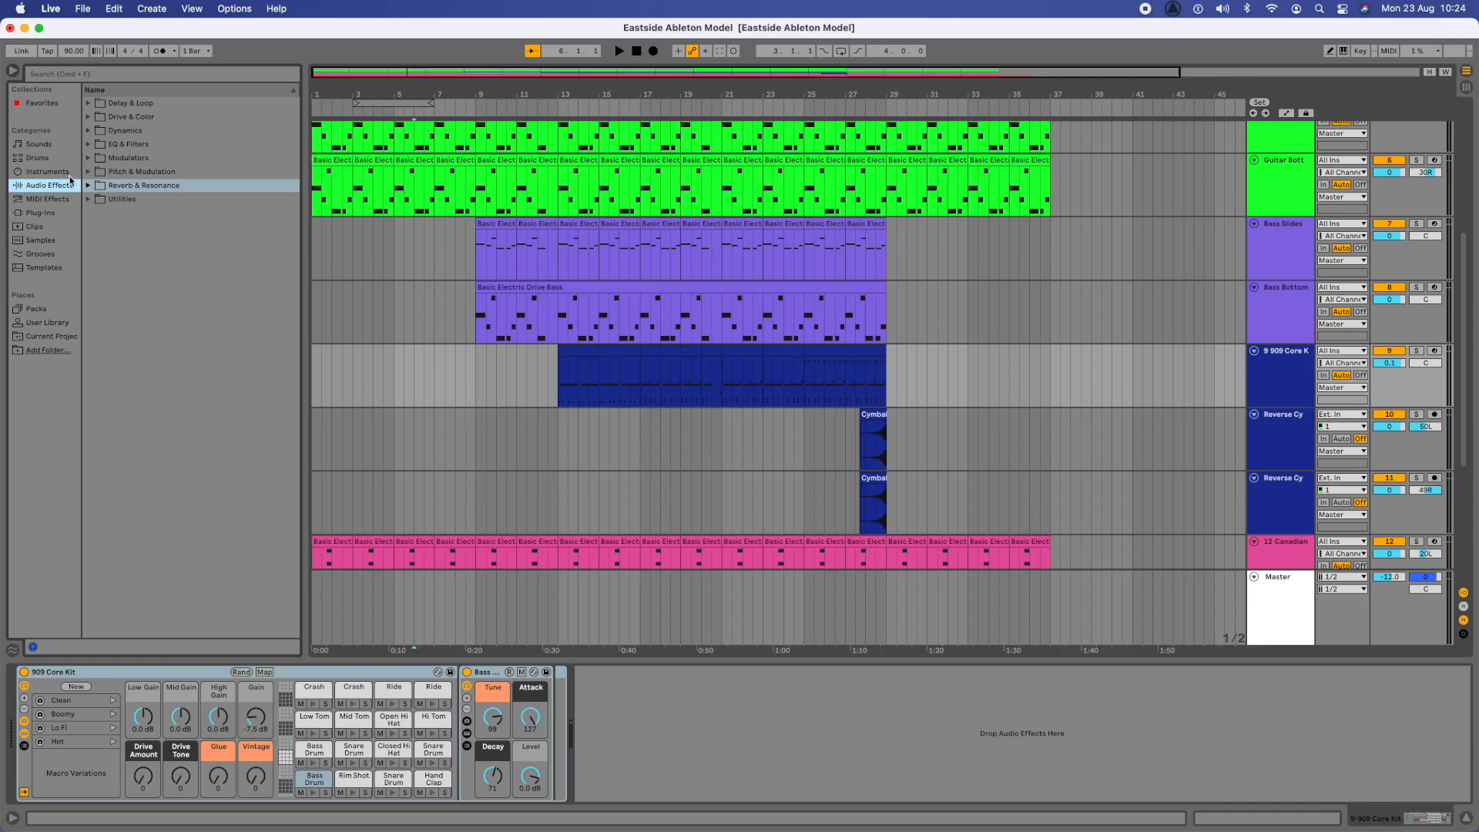
click(88, 131)
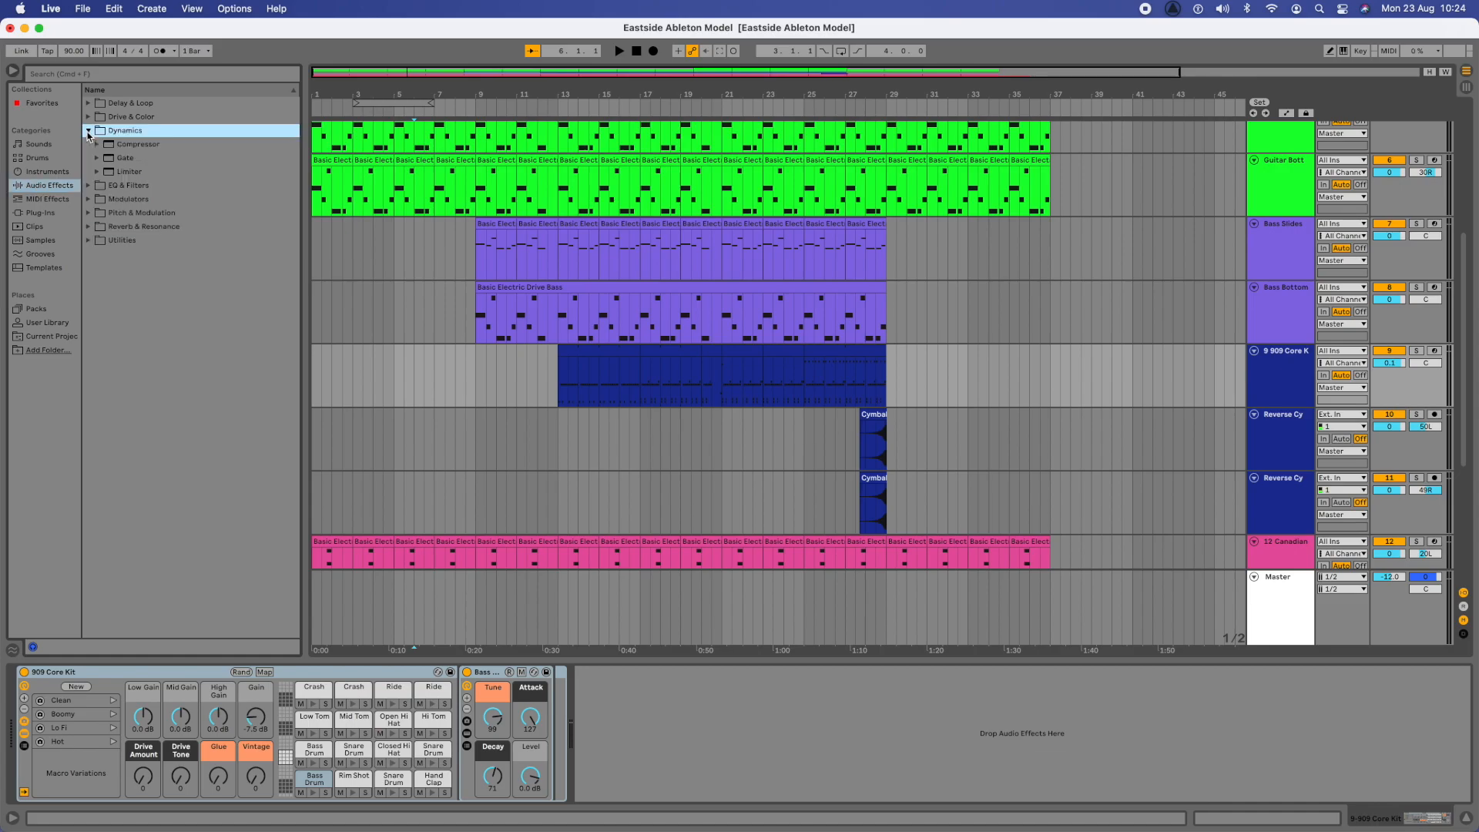
click(154, 146)
click(97, 145)
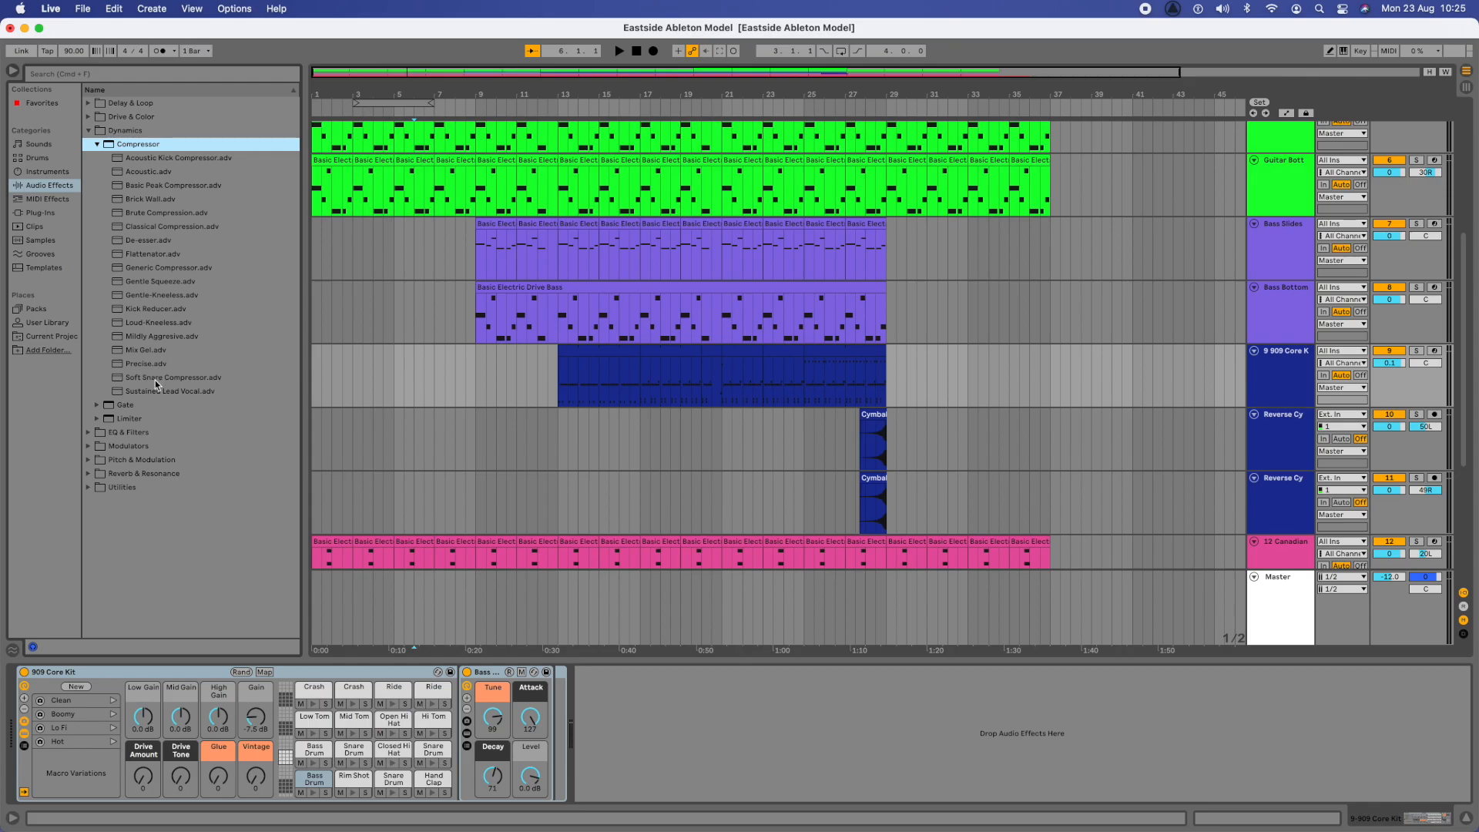
click(144, 311)
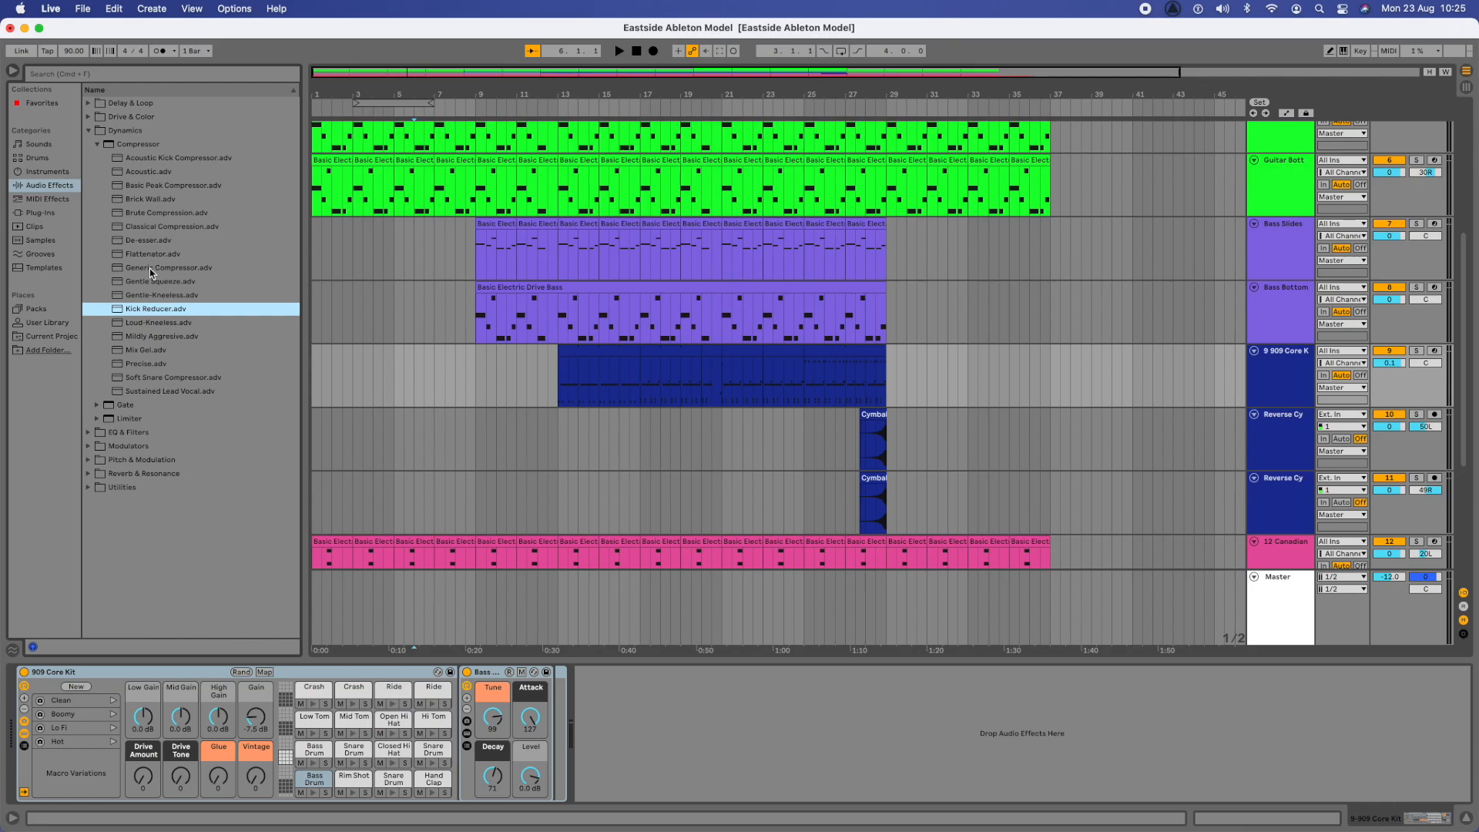
- Listen to the uncompressed drum track in the mix from bar 13 and again from bar 20
click(560, 371)
key(space)
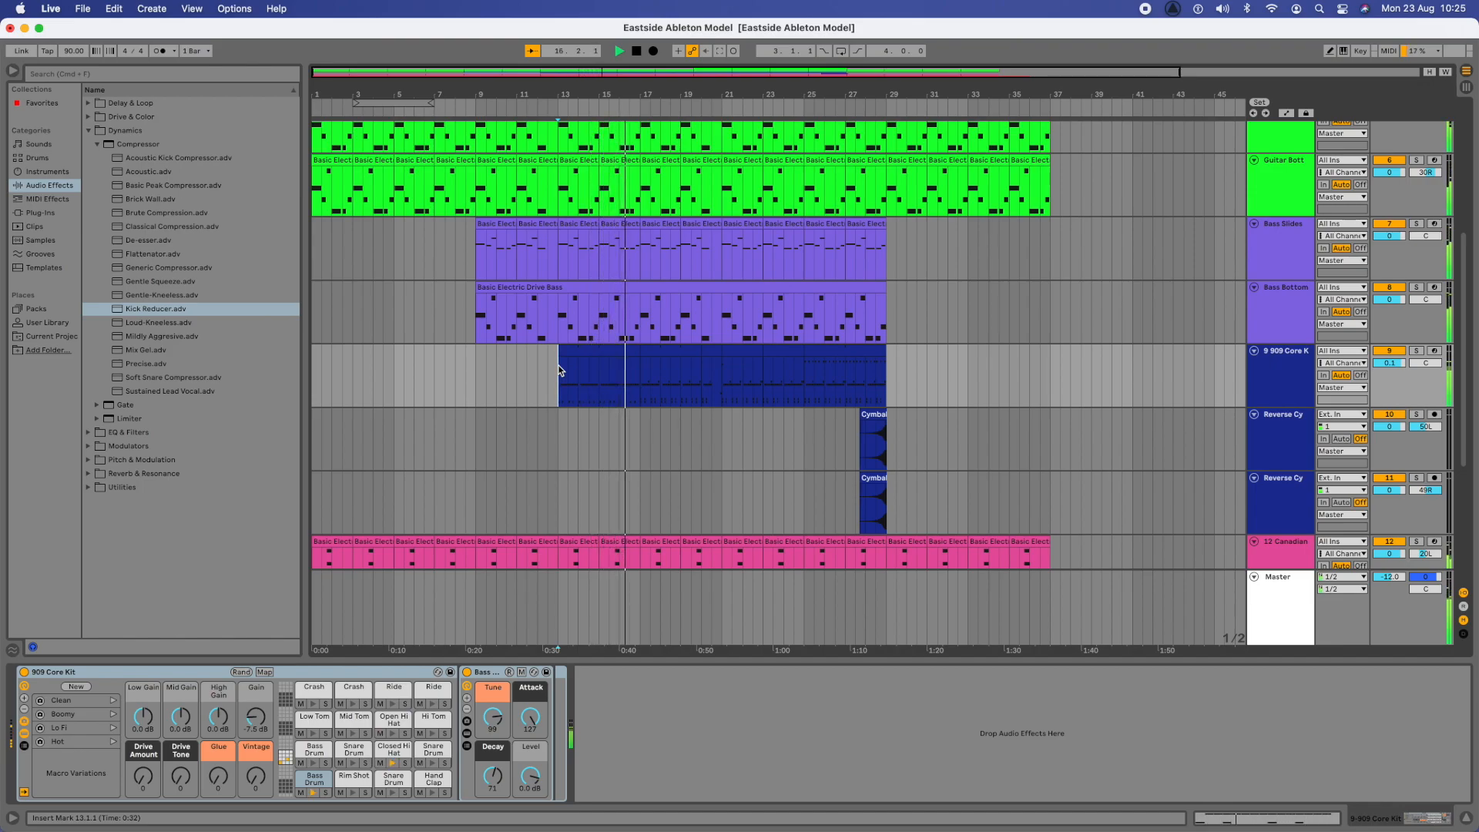
key(space)
click(702, 368)
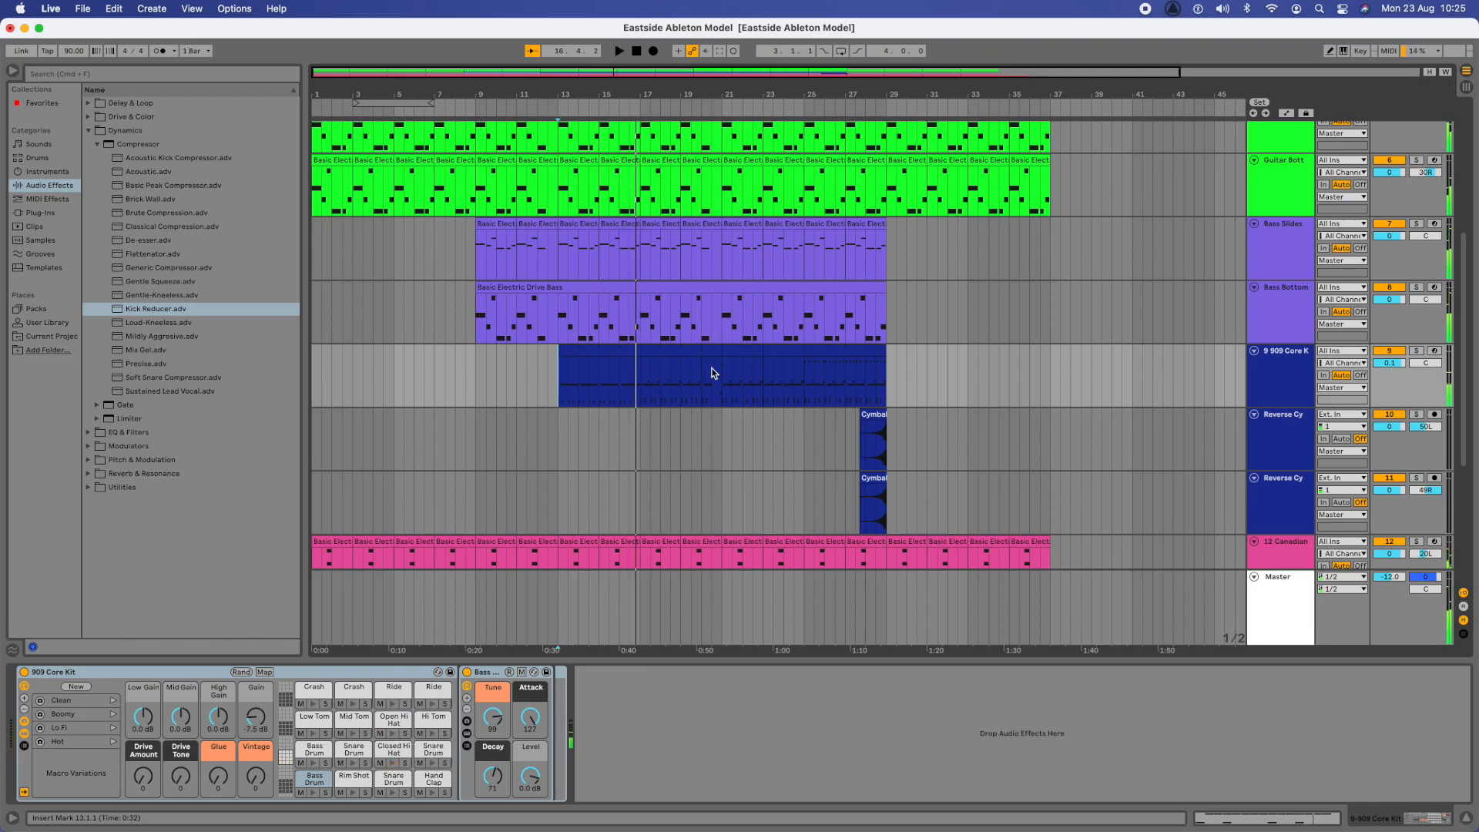
key(space)
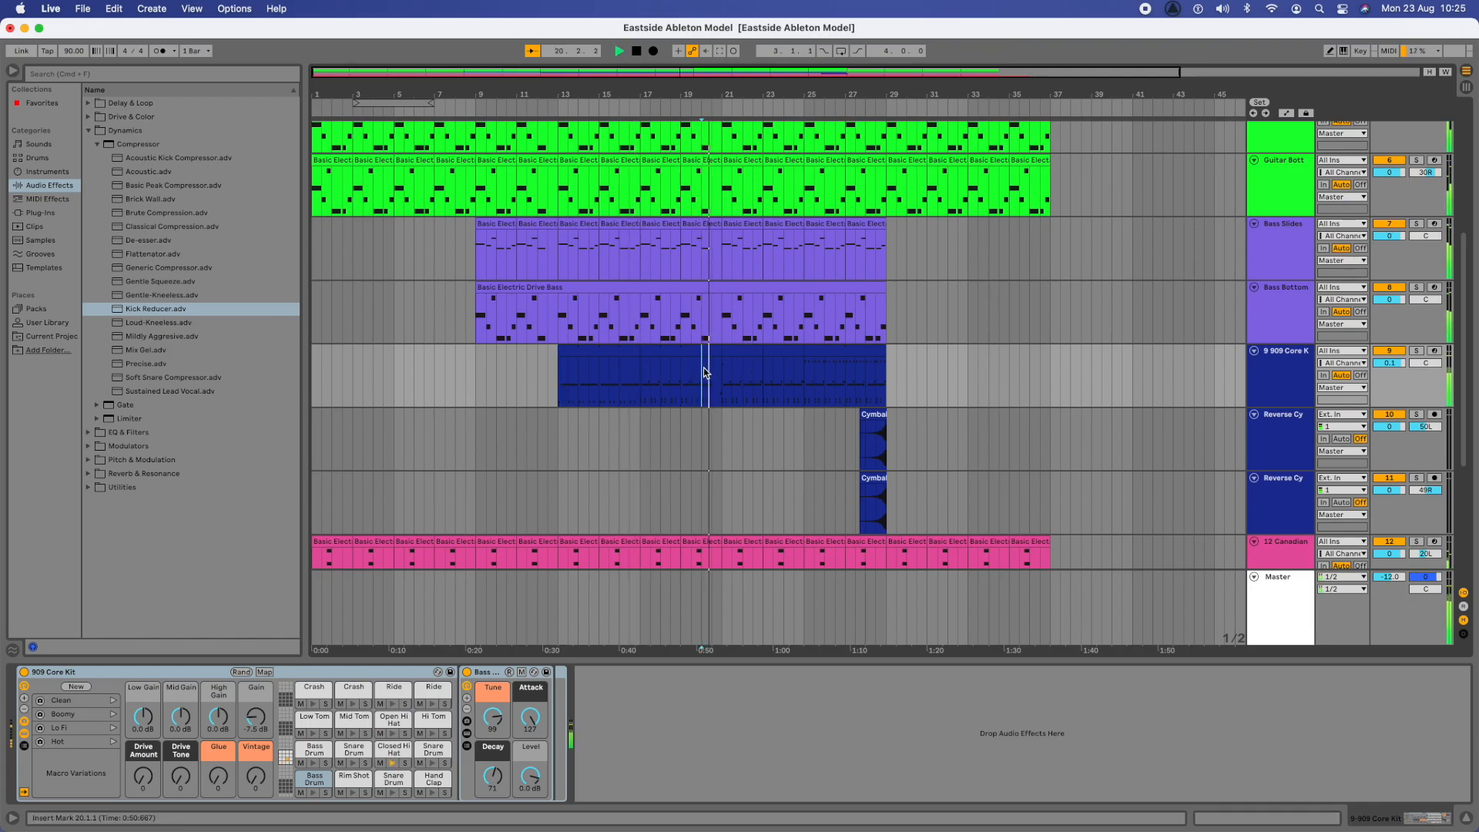
key(space)
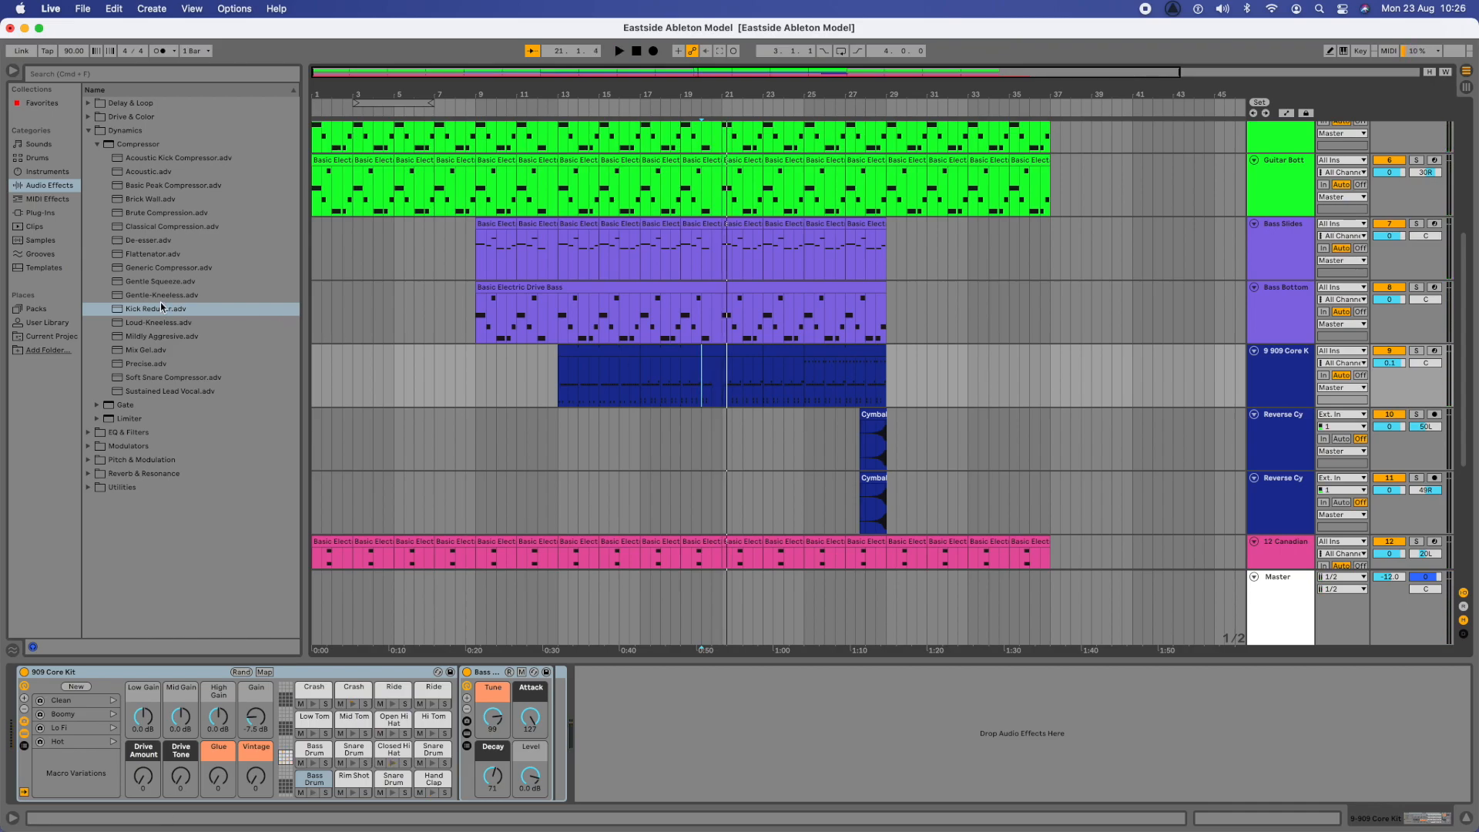
- Add the Generic Compressor preset to the 909 Core Kit track and audition it from bars 13 and 20
click(150, 269)
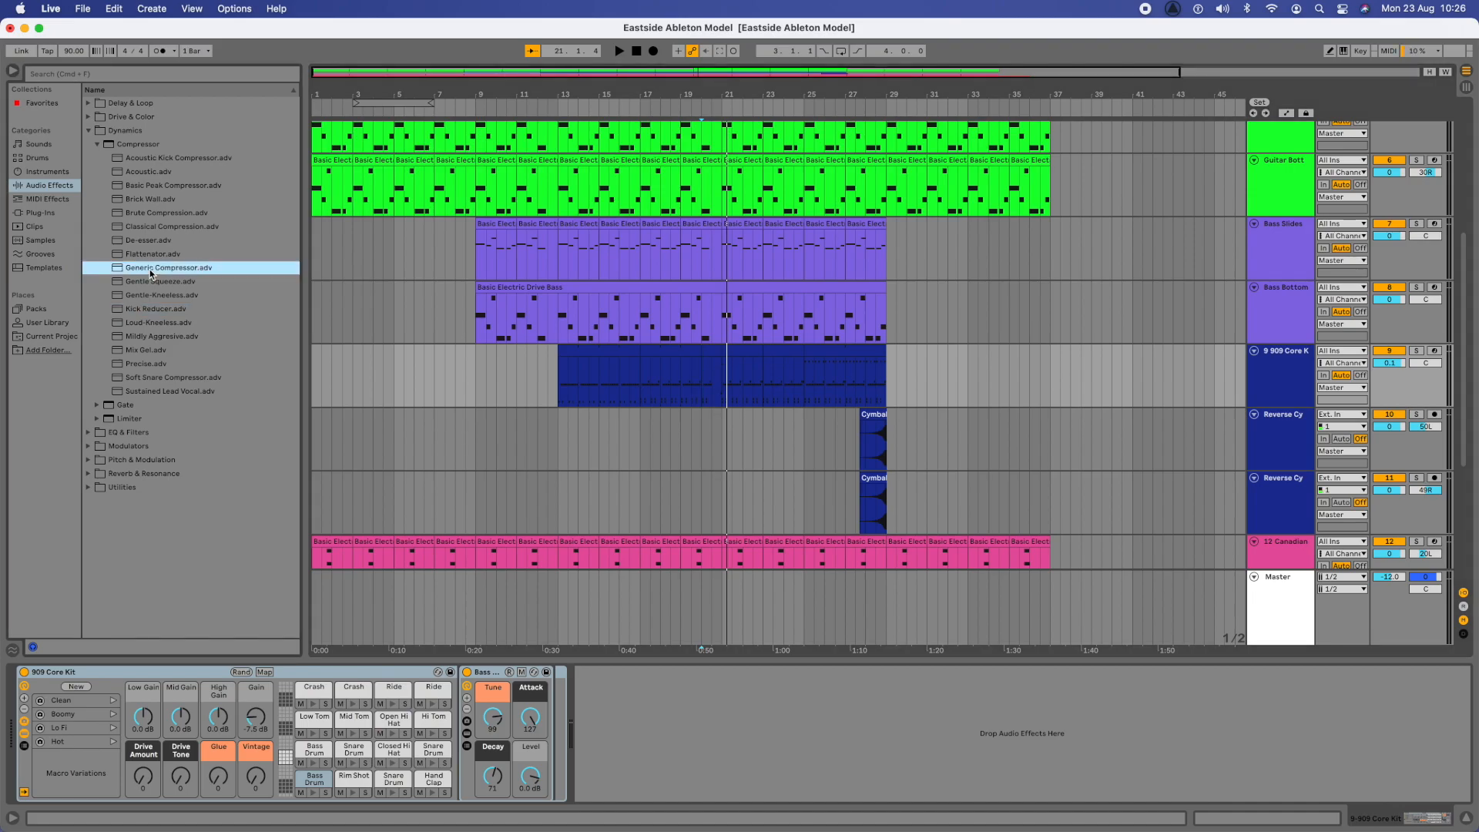
mouse_move(297, 308)
mouse_down()
mouse_move(552, 497)
mouse_move(645, 679)
mouse_move(636, 724)
mouse_up()
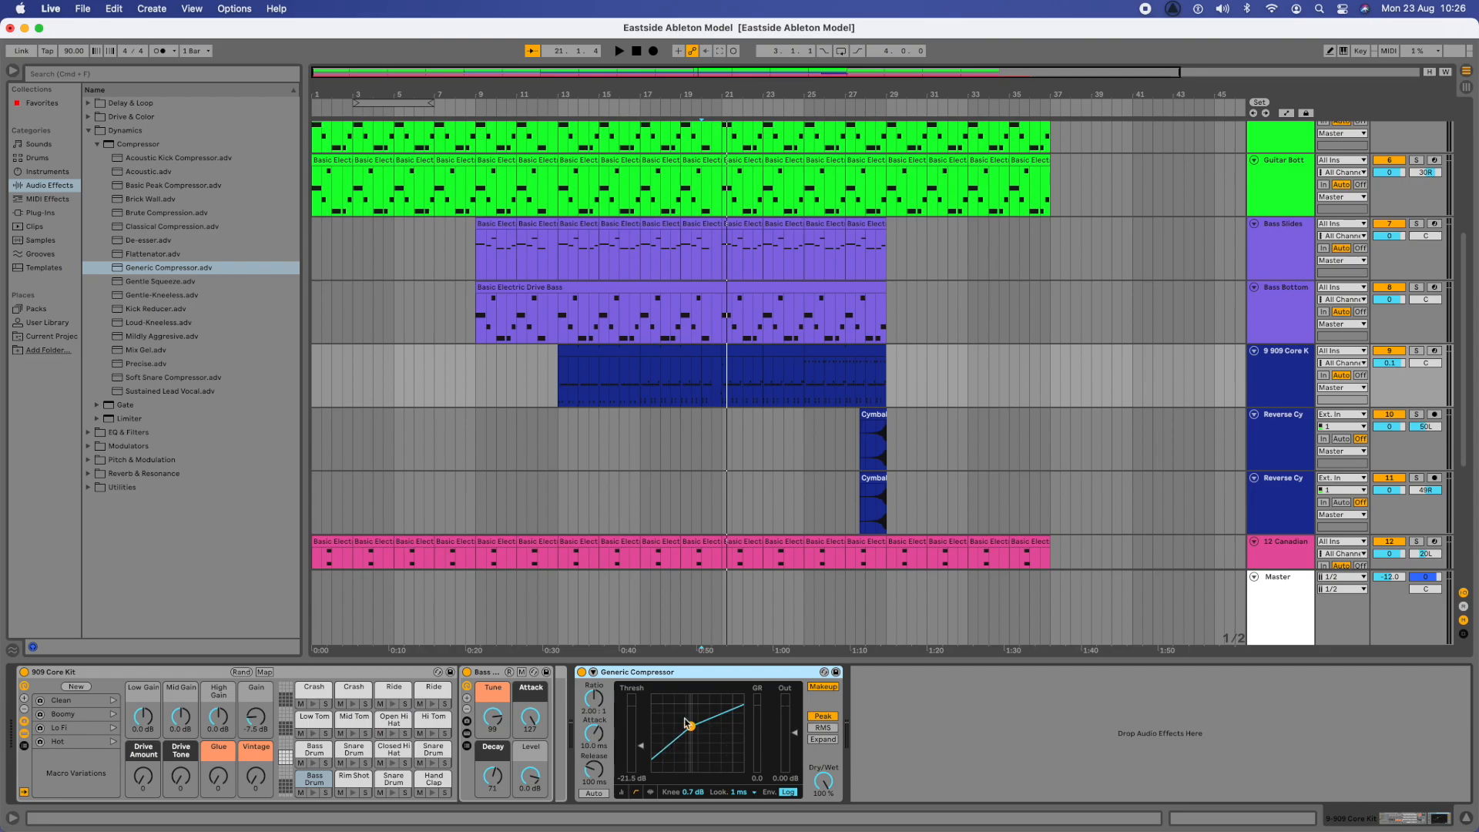
click(559, 385)
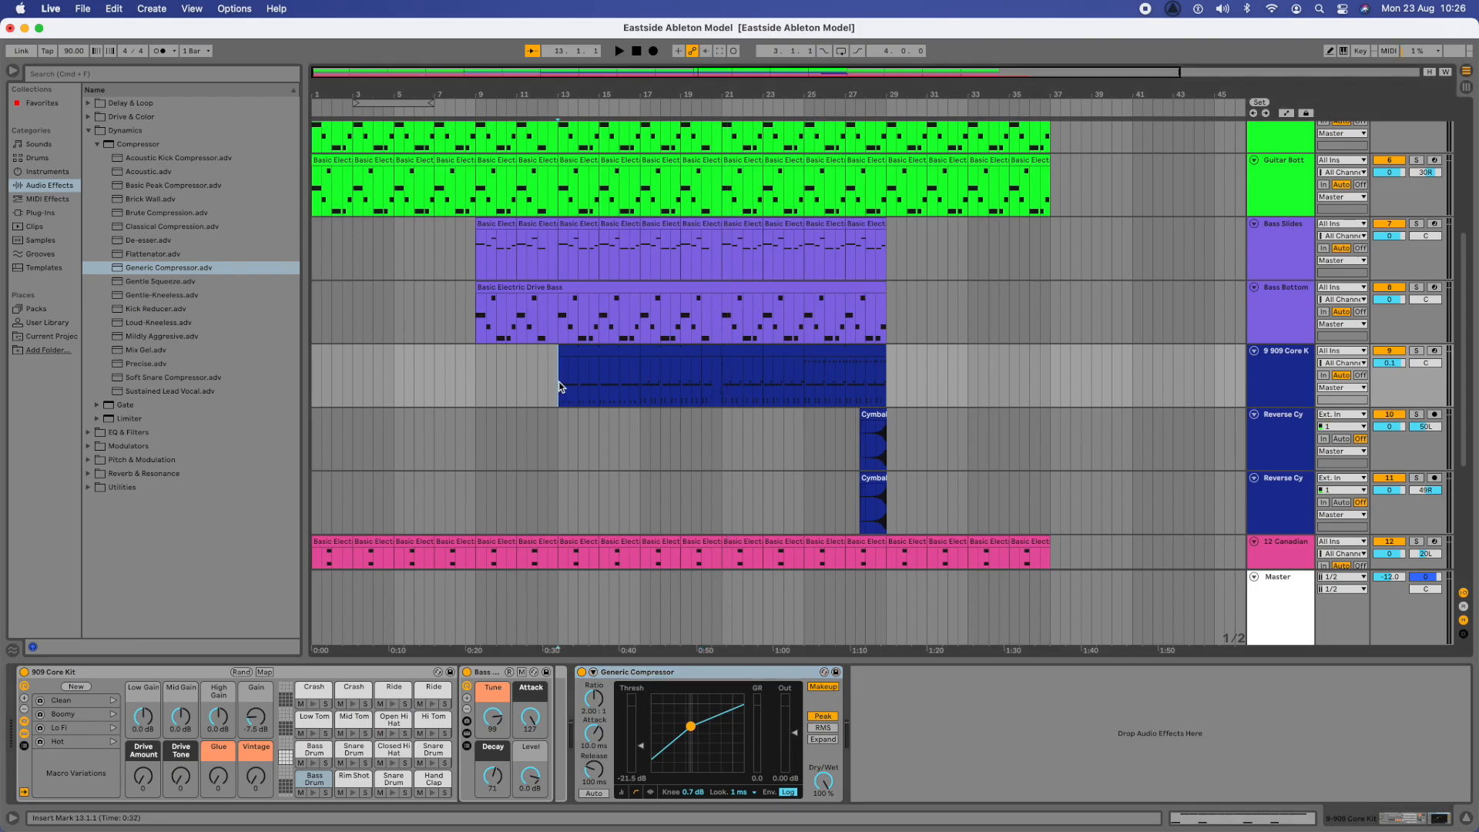
key(space)
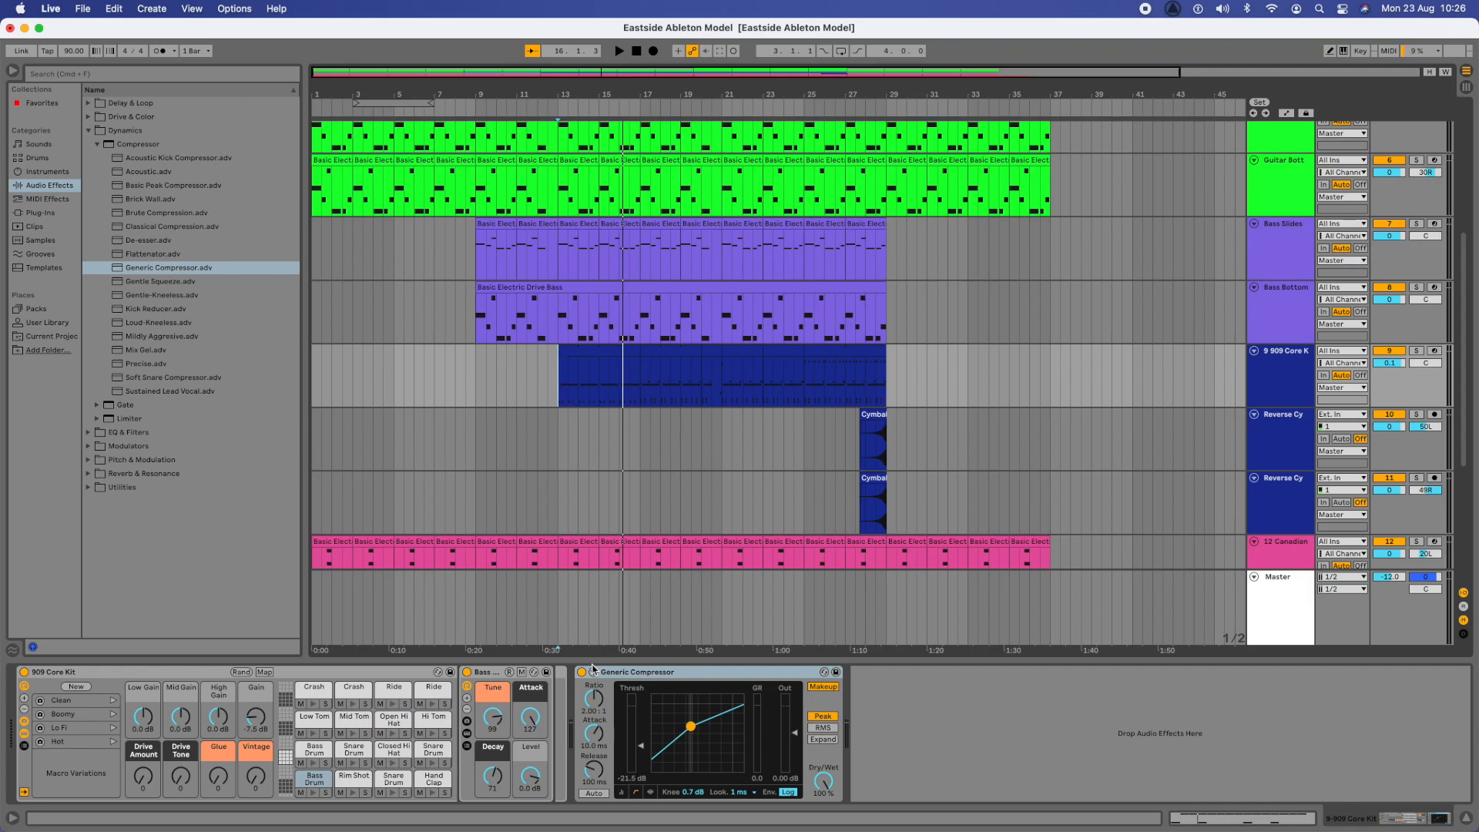
click(704, 374)
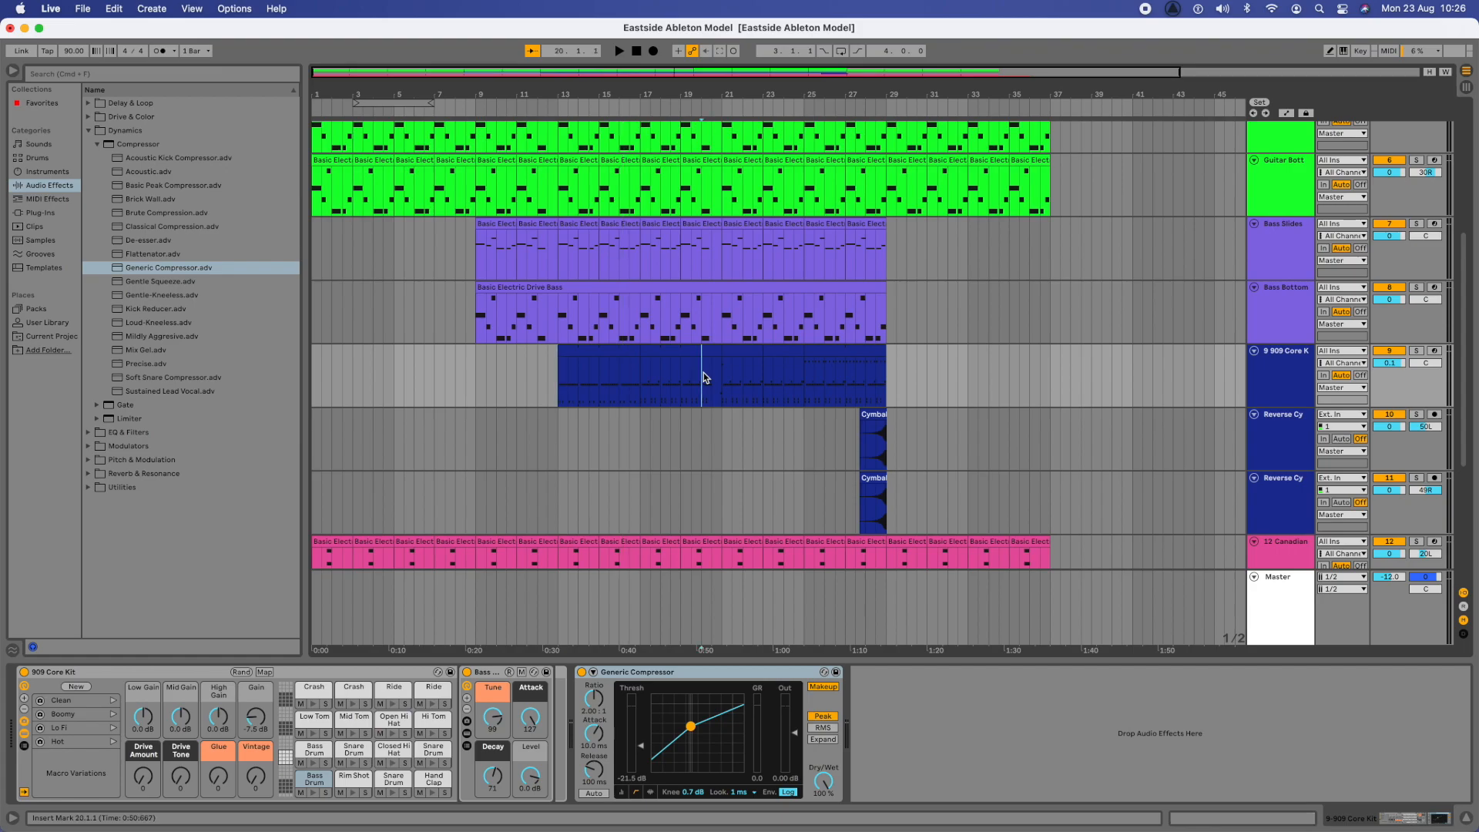
key(space)
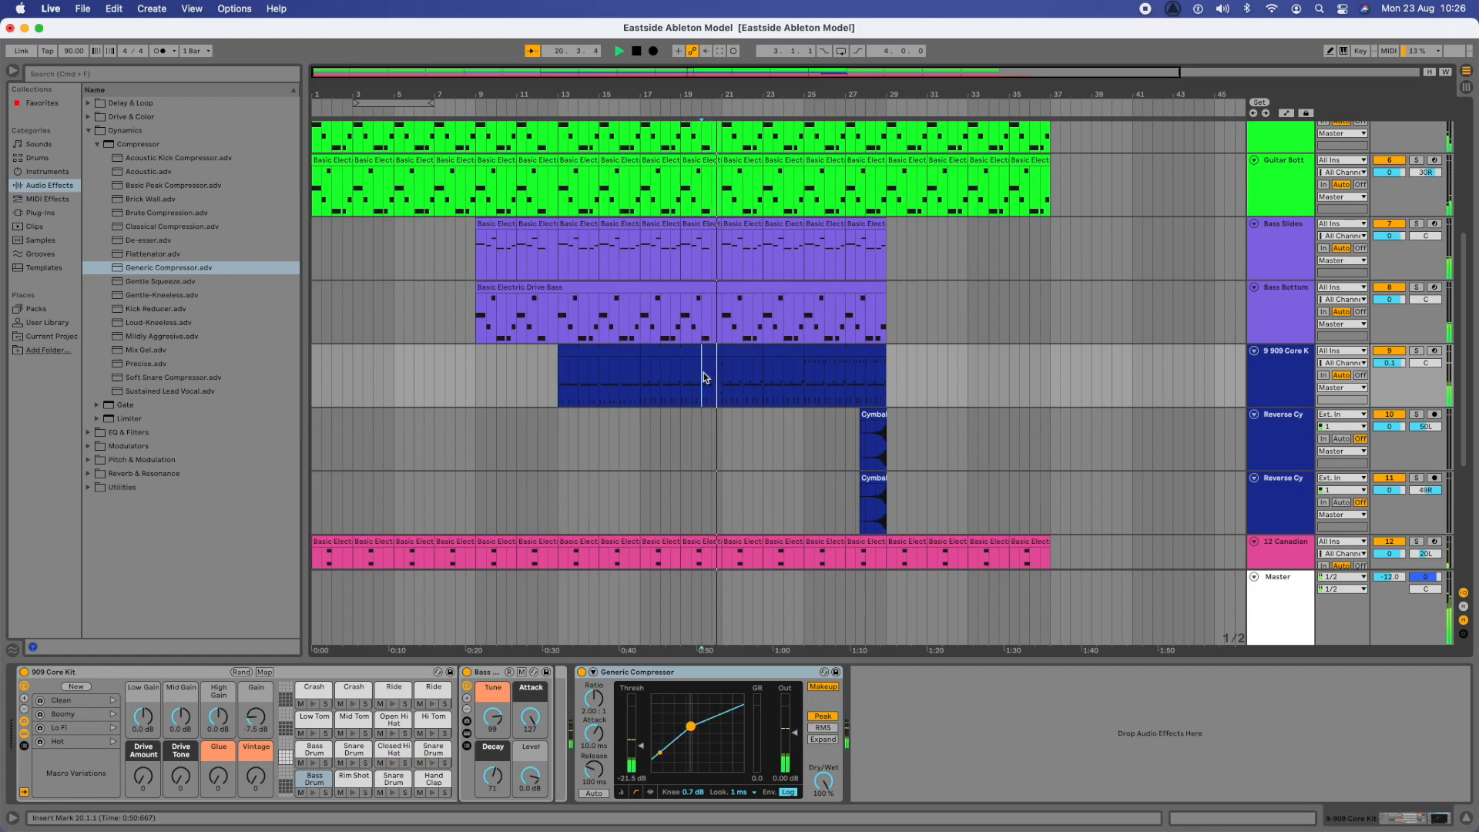
key(space)
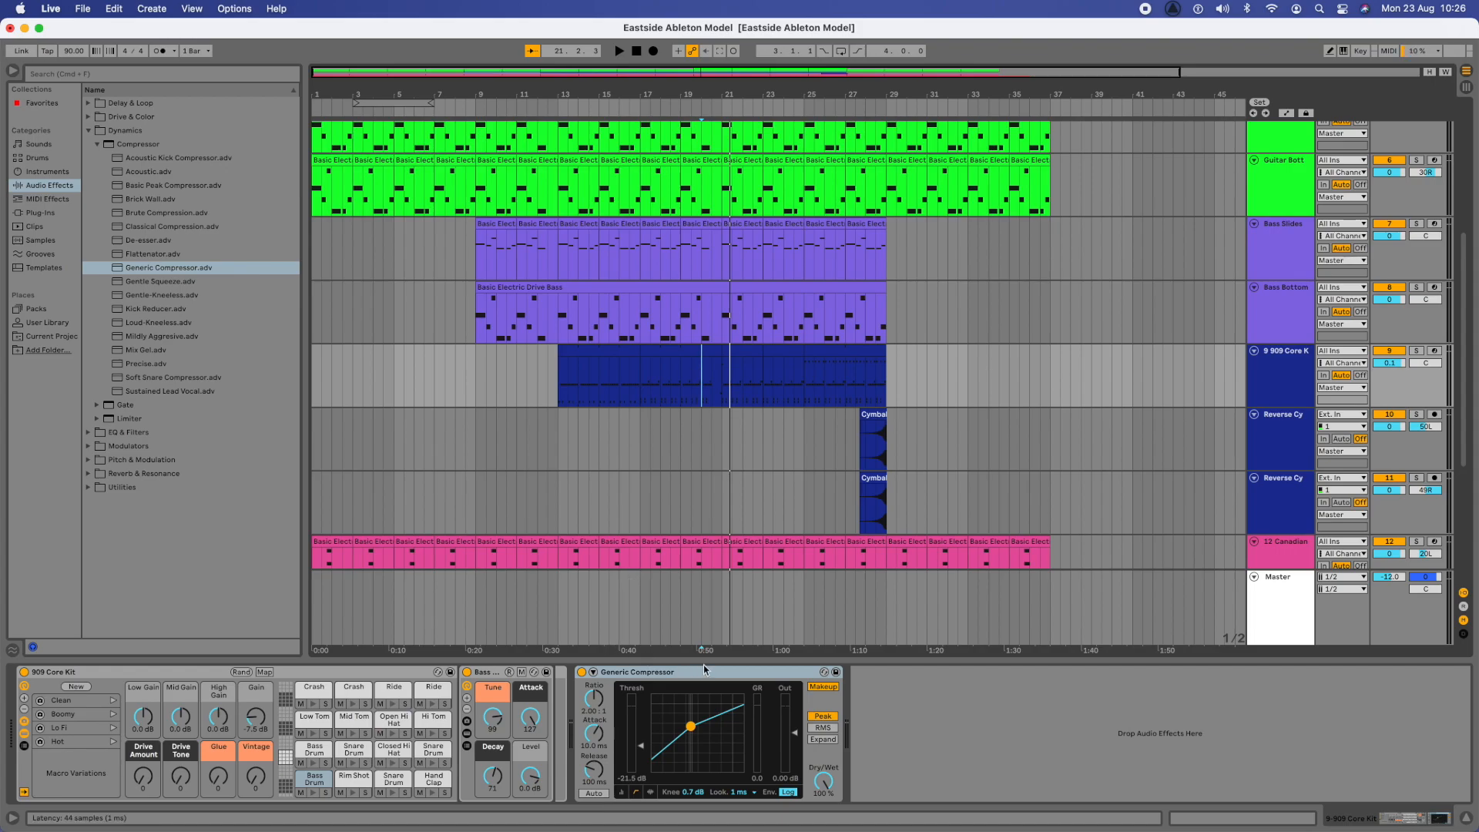
- Switch the Generic Compressor on the drum track off and on twice, leaving it enabled
click(583, 672)
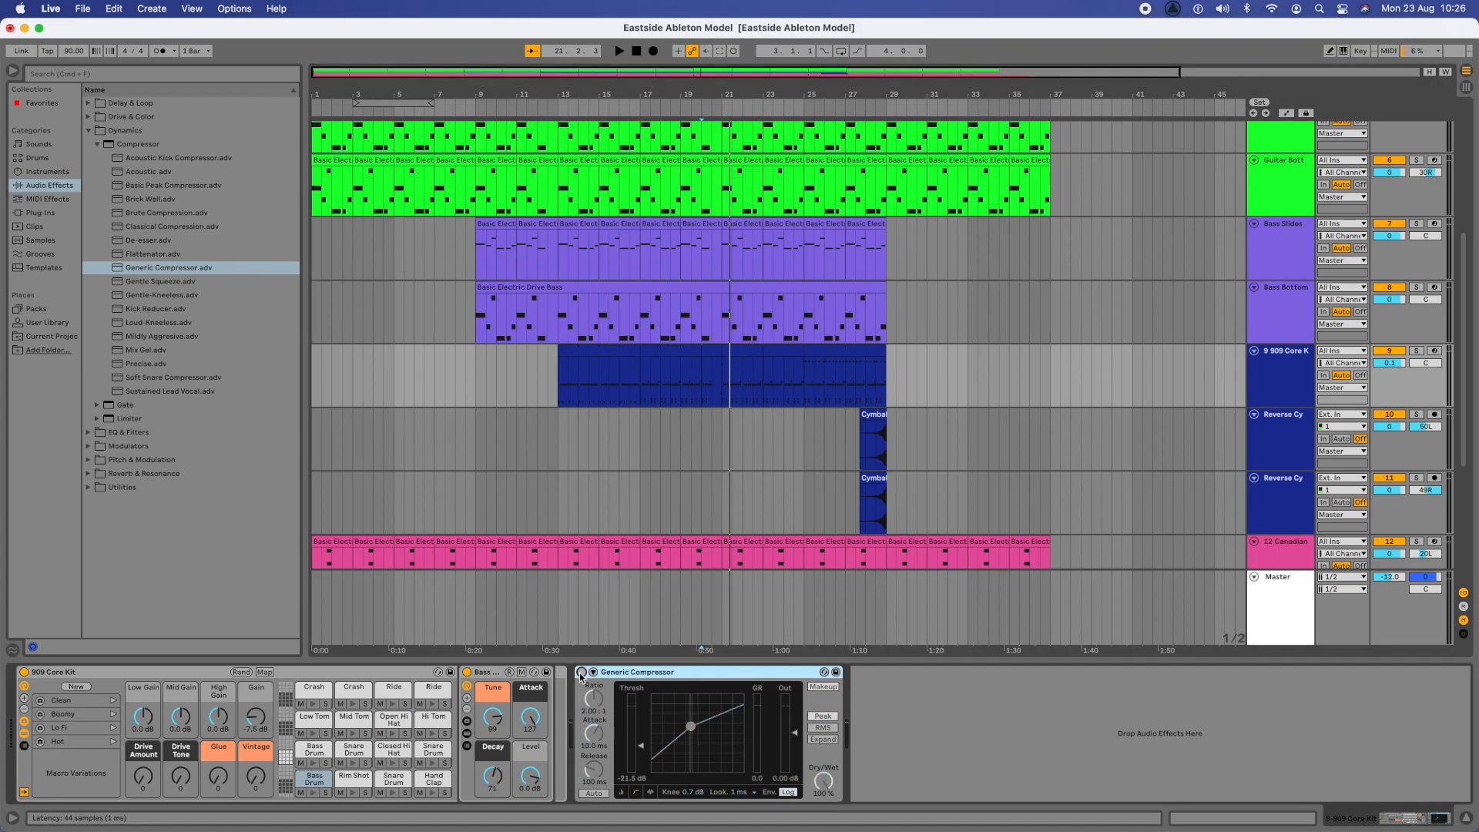
click(582, 674)
click(583, 673)
click(583, 673)
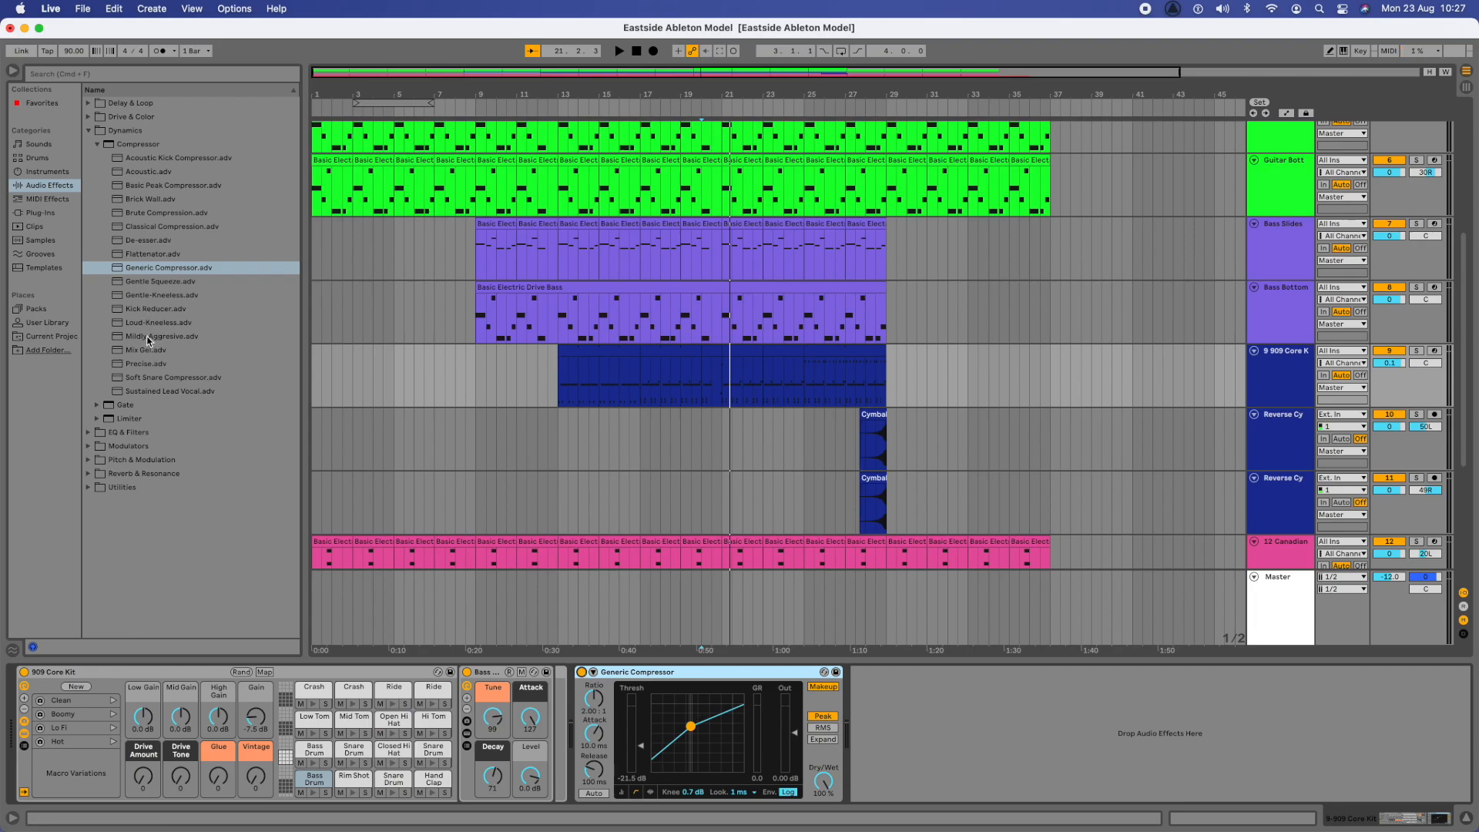
- Try the Mildly Aggresive compressor preset on the drum track from bar 20, and switch back to Generic Compressor
drag(148, 340, 691, 704)
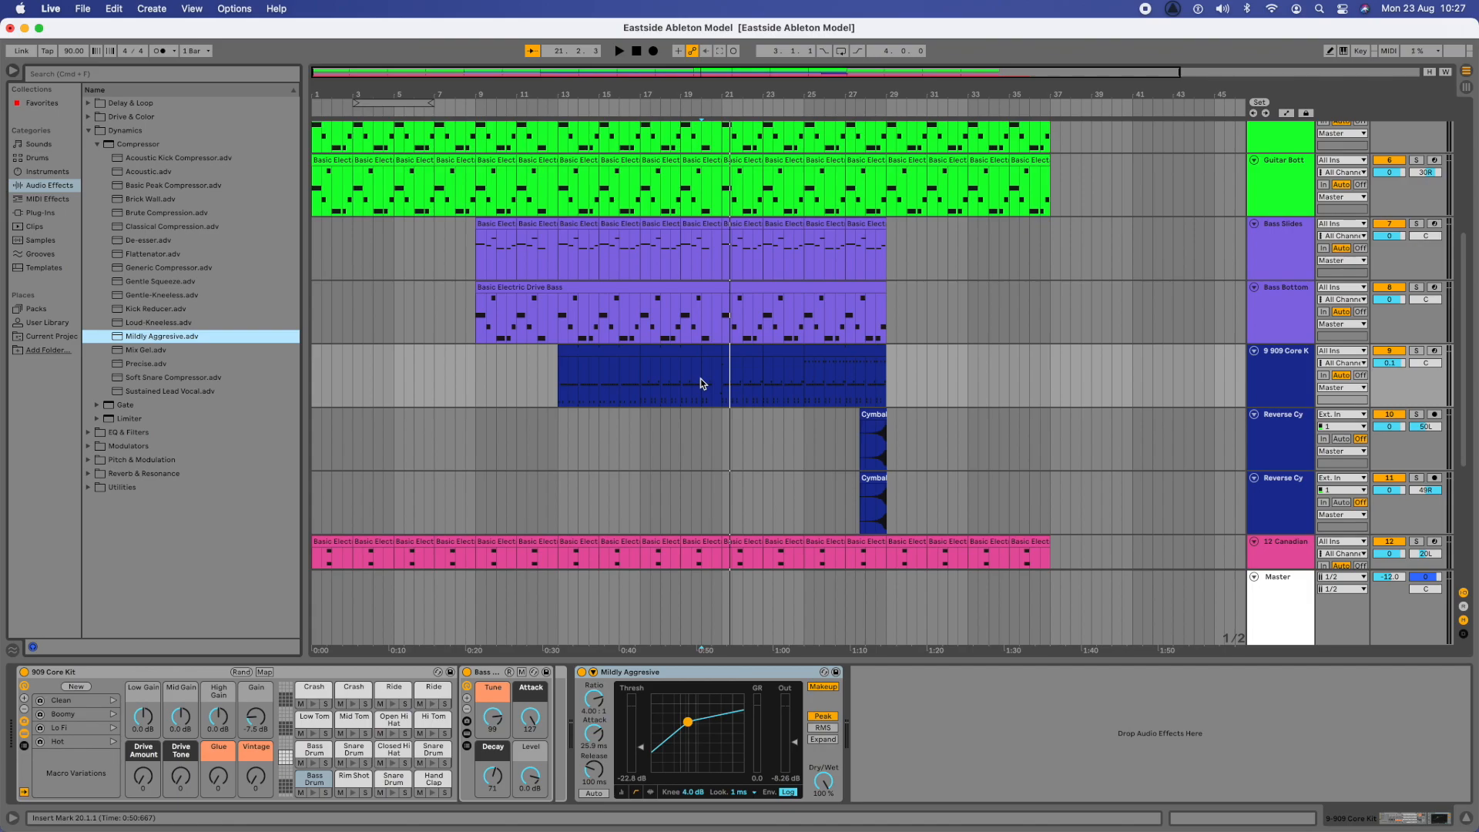
key(space)
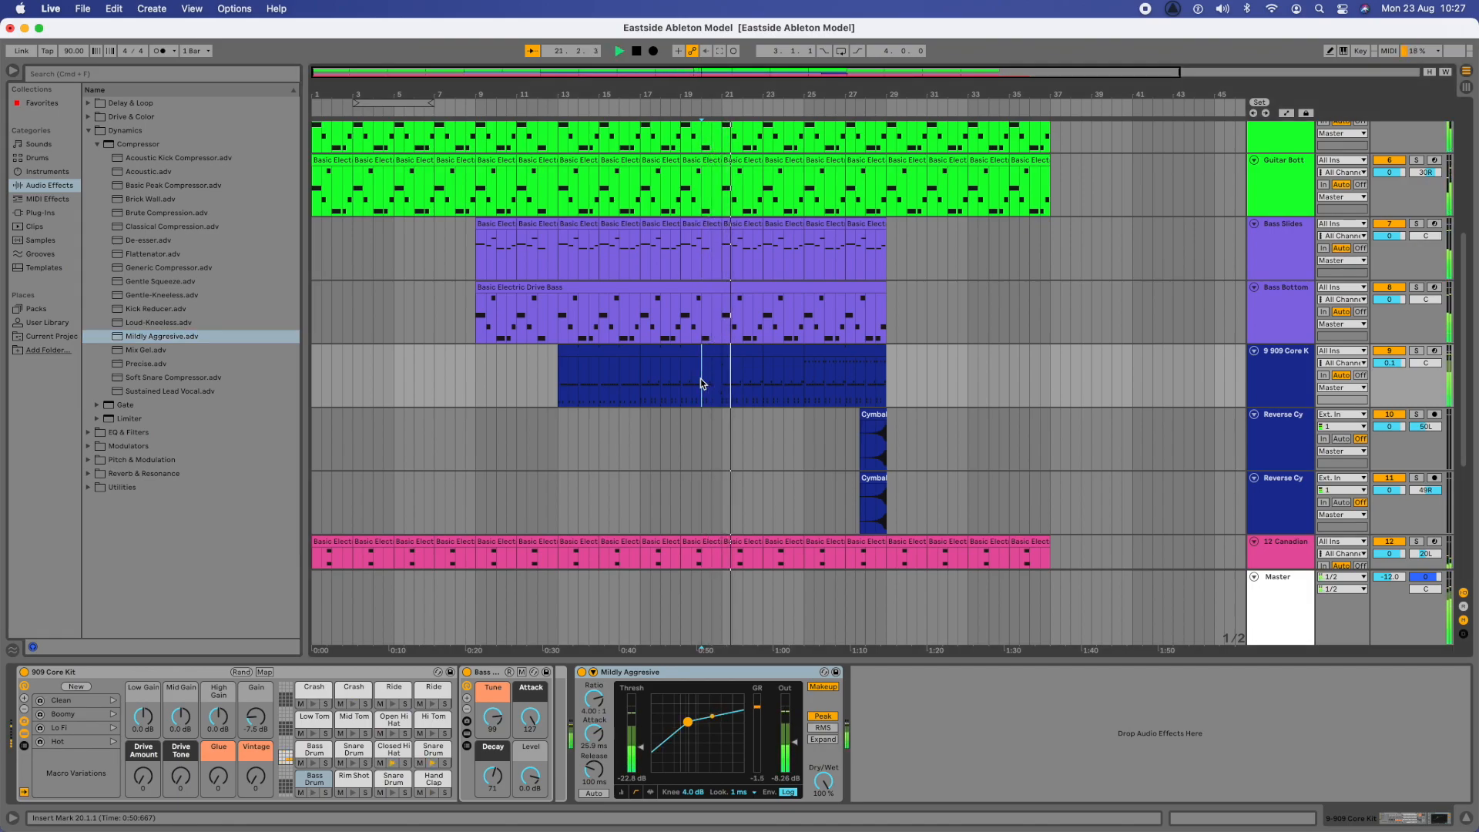
key(space)
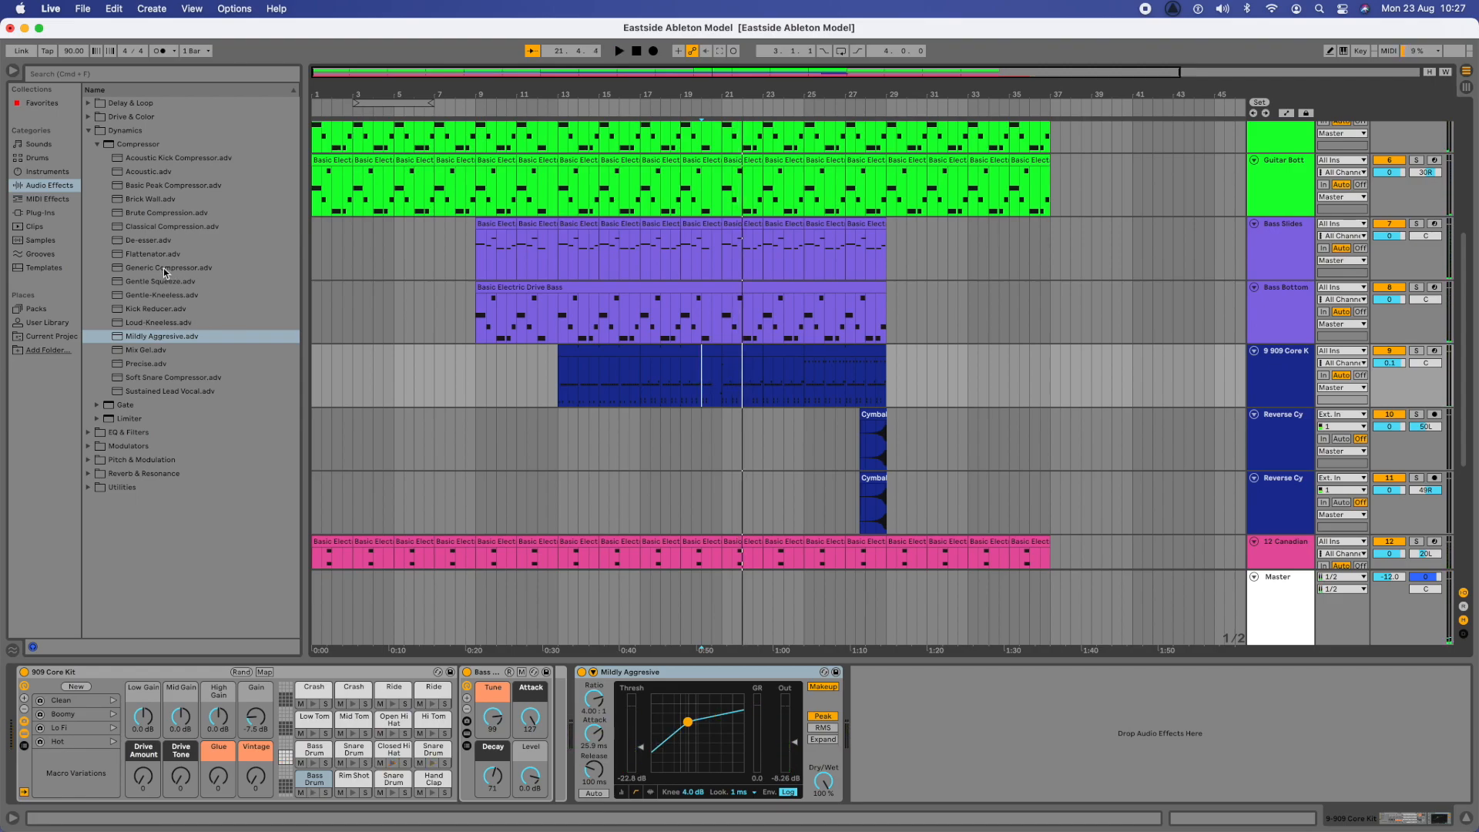
drag(163, 269, 367, 401)
drag(597, 611, 682, 722)
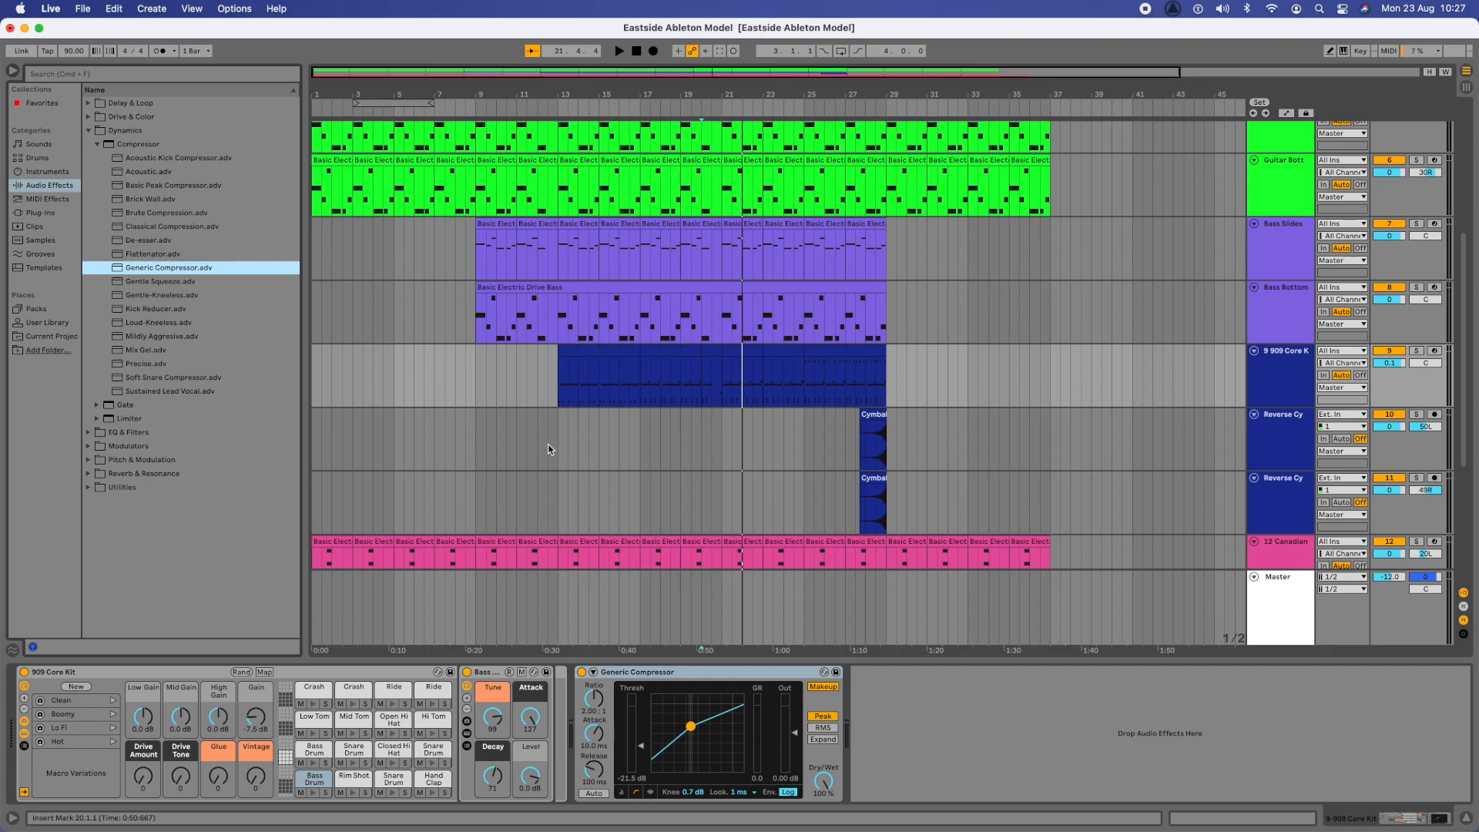
- Solo the 909 Core Kit track and, during playback from bar 17, set the compressor to a -37.8 dB threshold and inf:1 ratio
click(1417, 351)
click(642, 381)
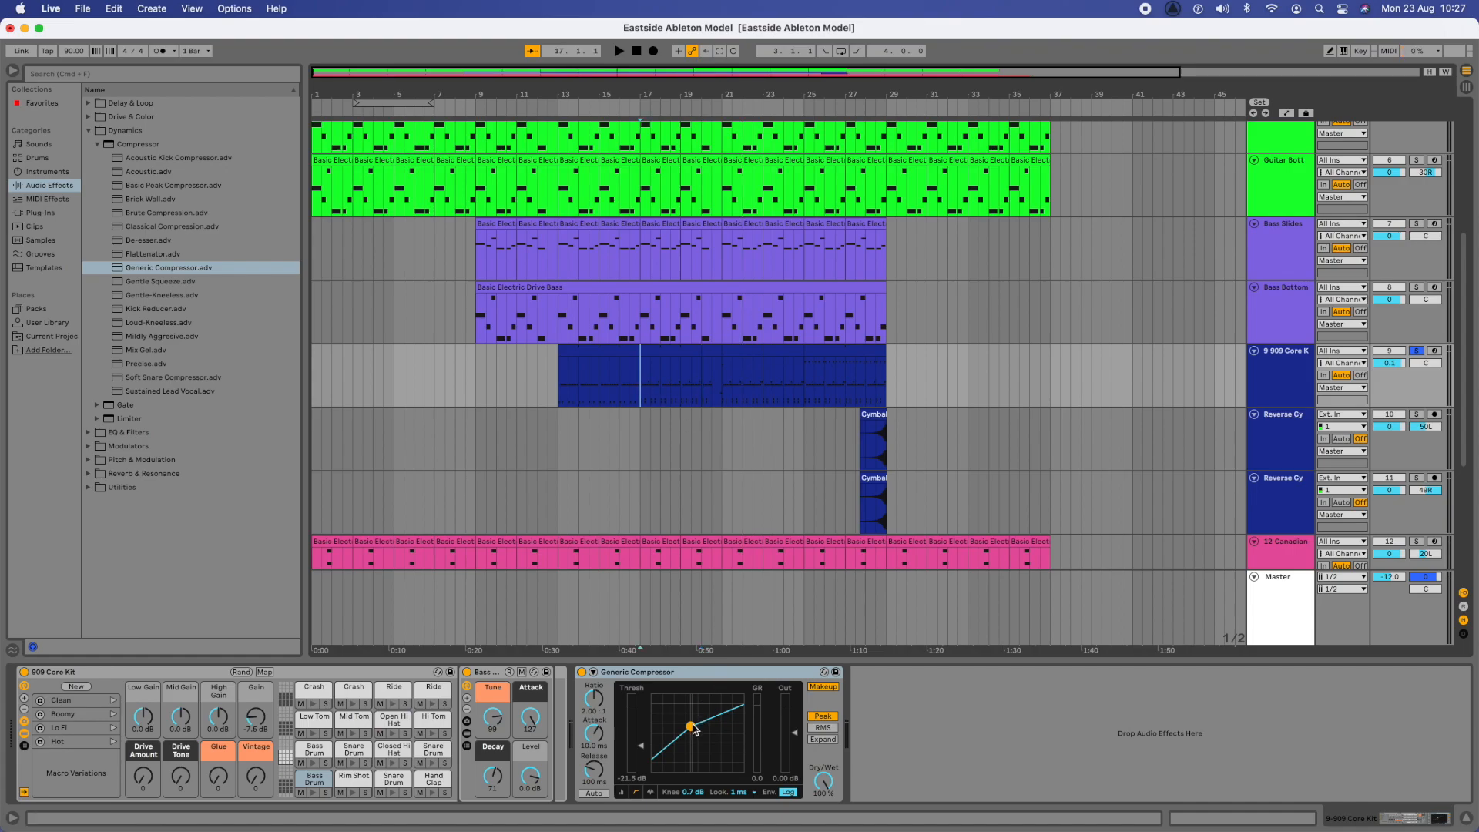
key(space)
drag(694, 731, 659, 722)
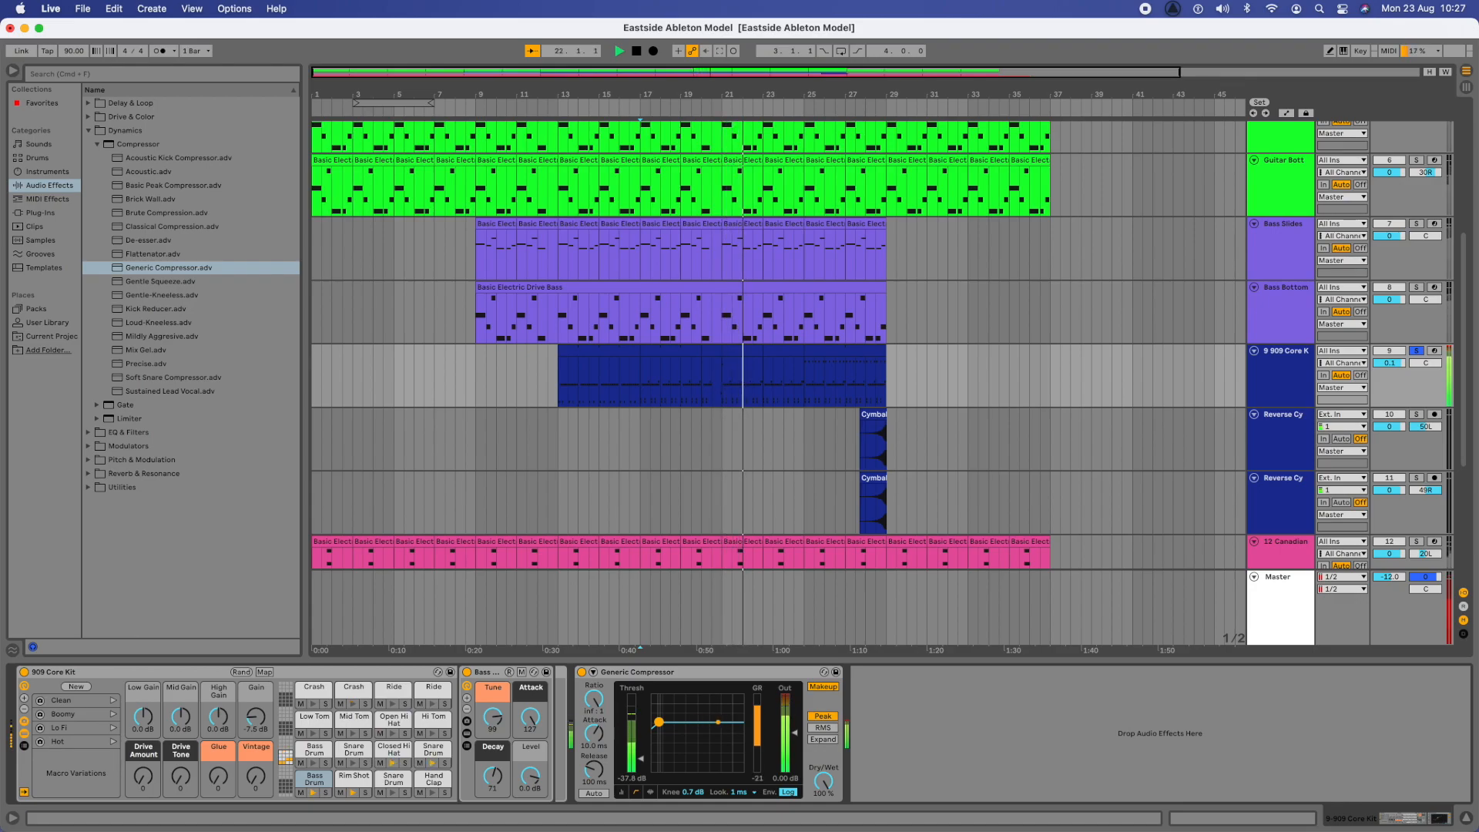
- Raise the drum compressor's threshold to -23.8 dB while the soloed 909 Core Kit track plays
drag(659, 722, 682, 716)
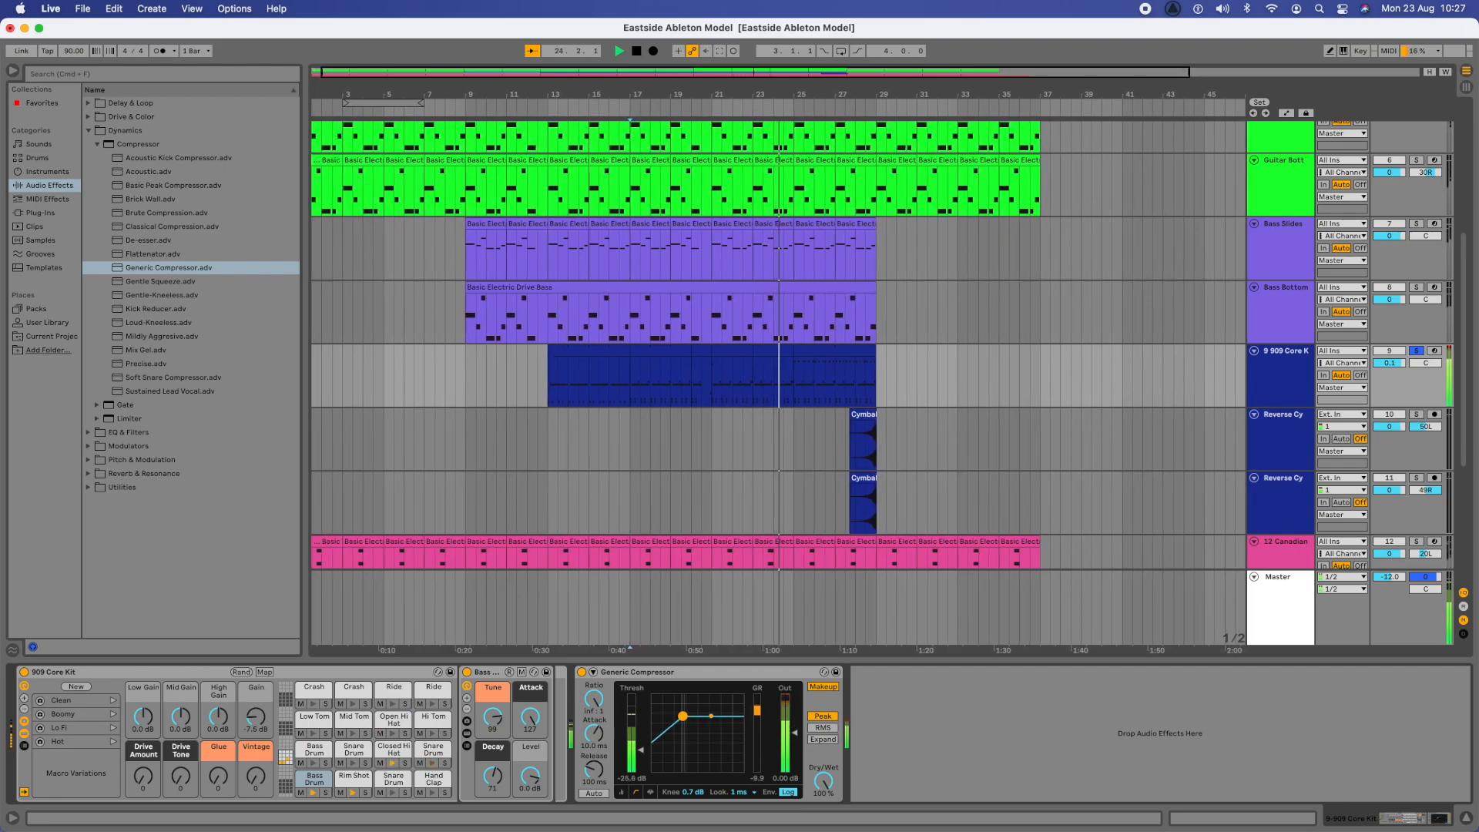
drag(683, 716, 688, 715)
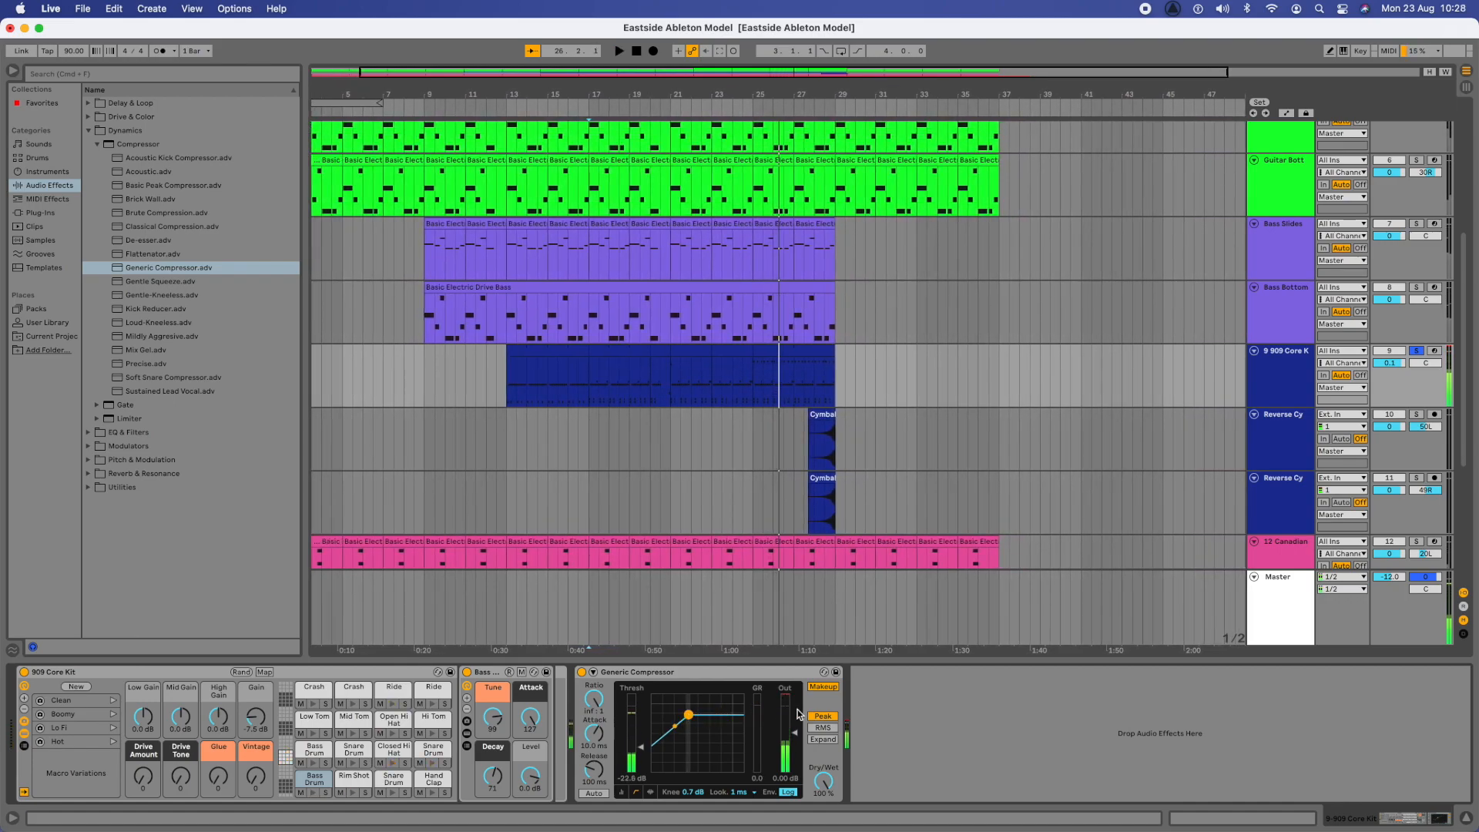
- Unsolo the 909 Core Kit track and audition the full mix with the compressed drums from bar 13
scroll(786, 555, left, 3)
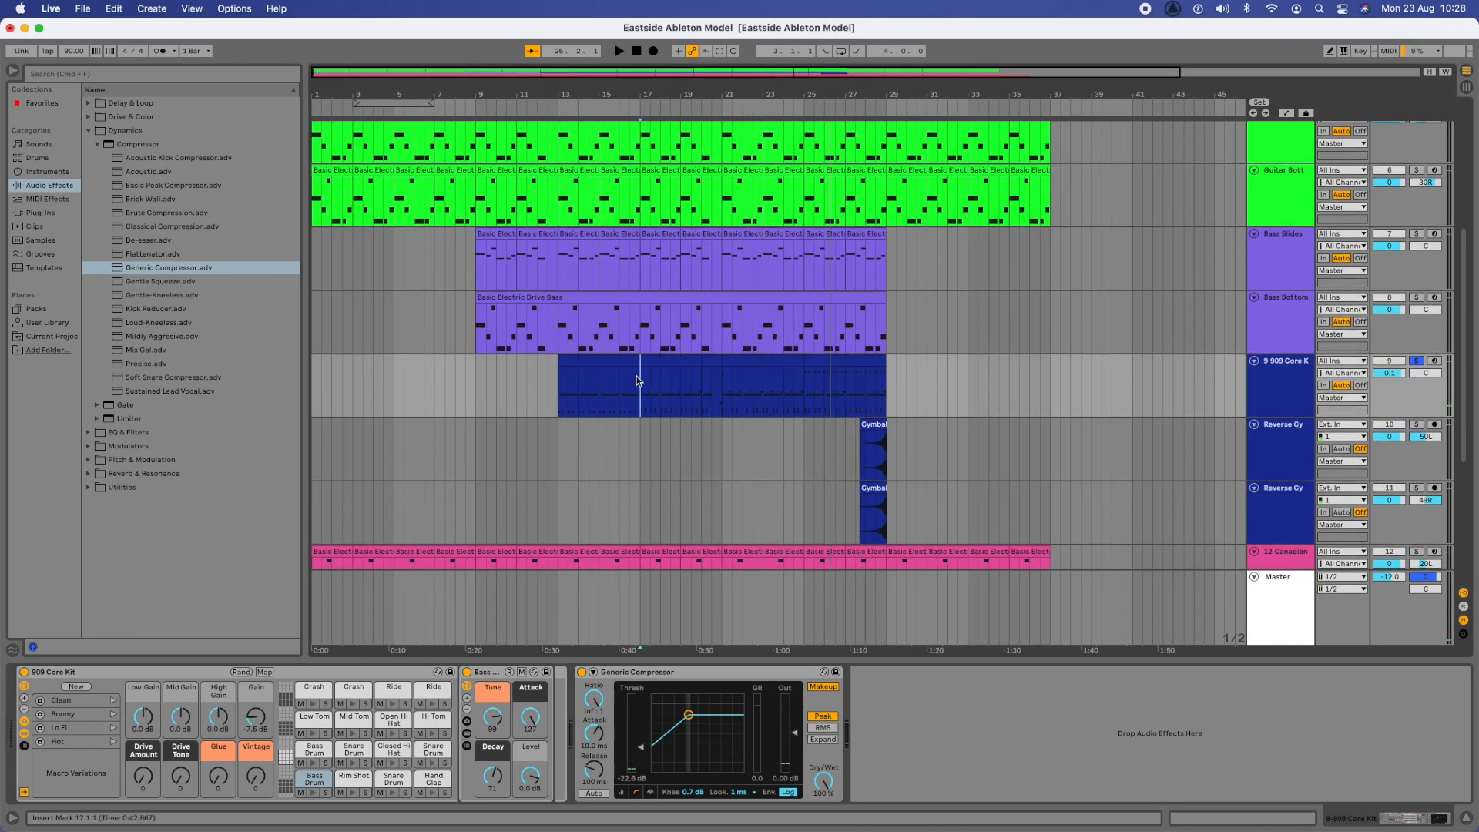
click(1418, 361)
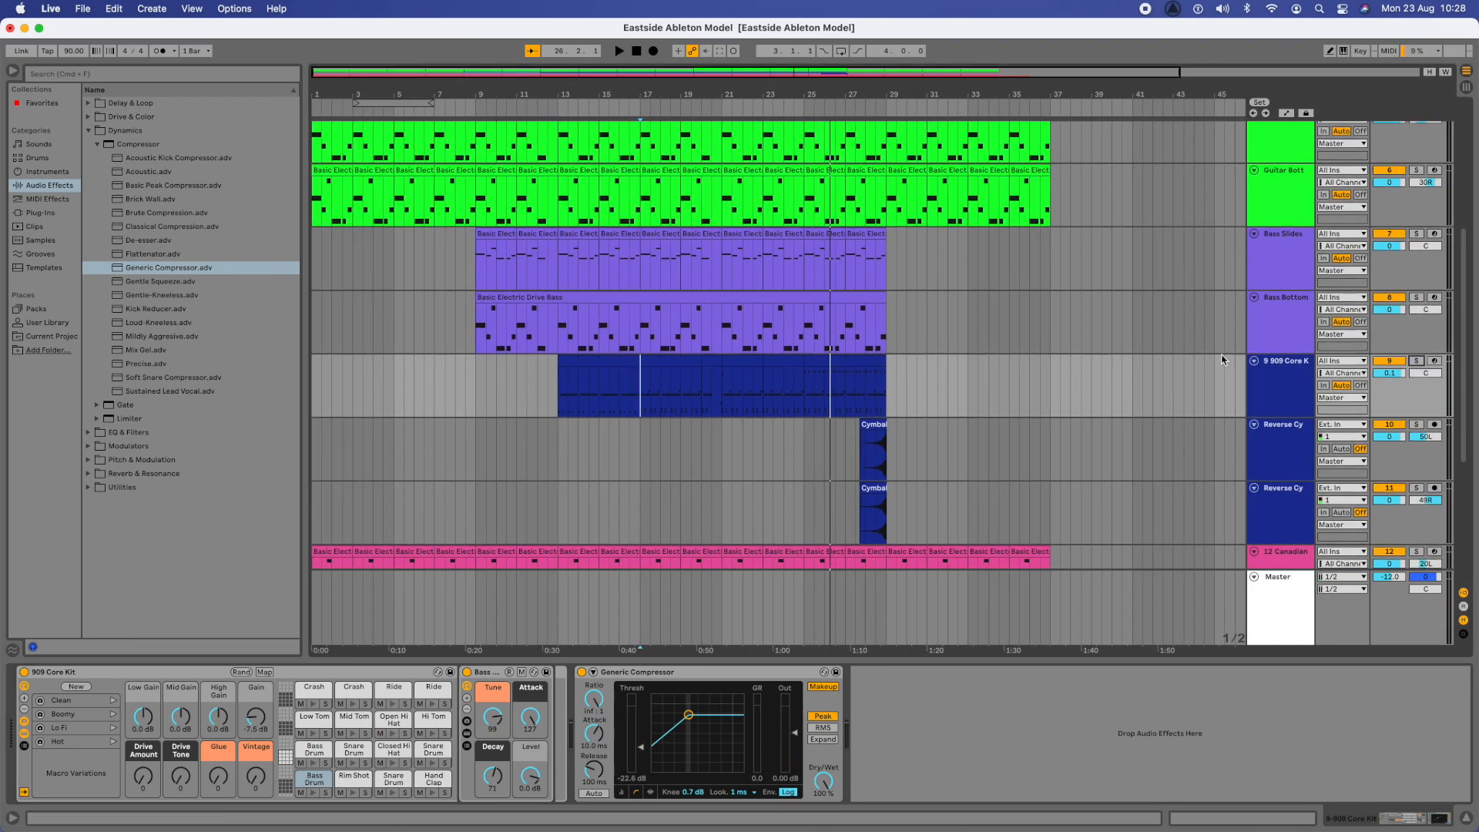
click(559, 388)
key(space)
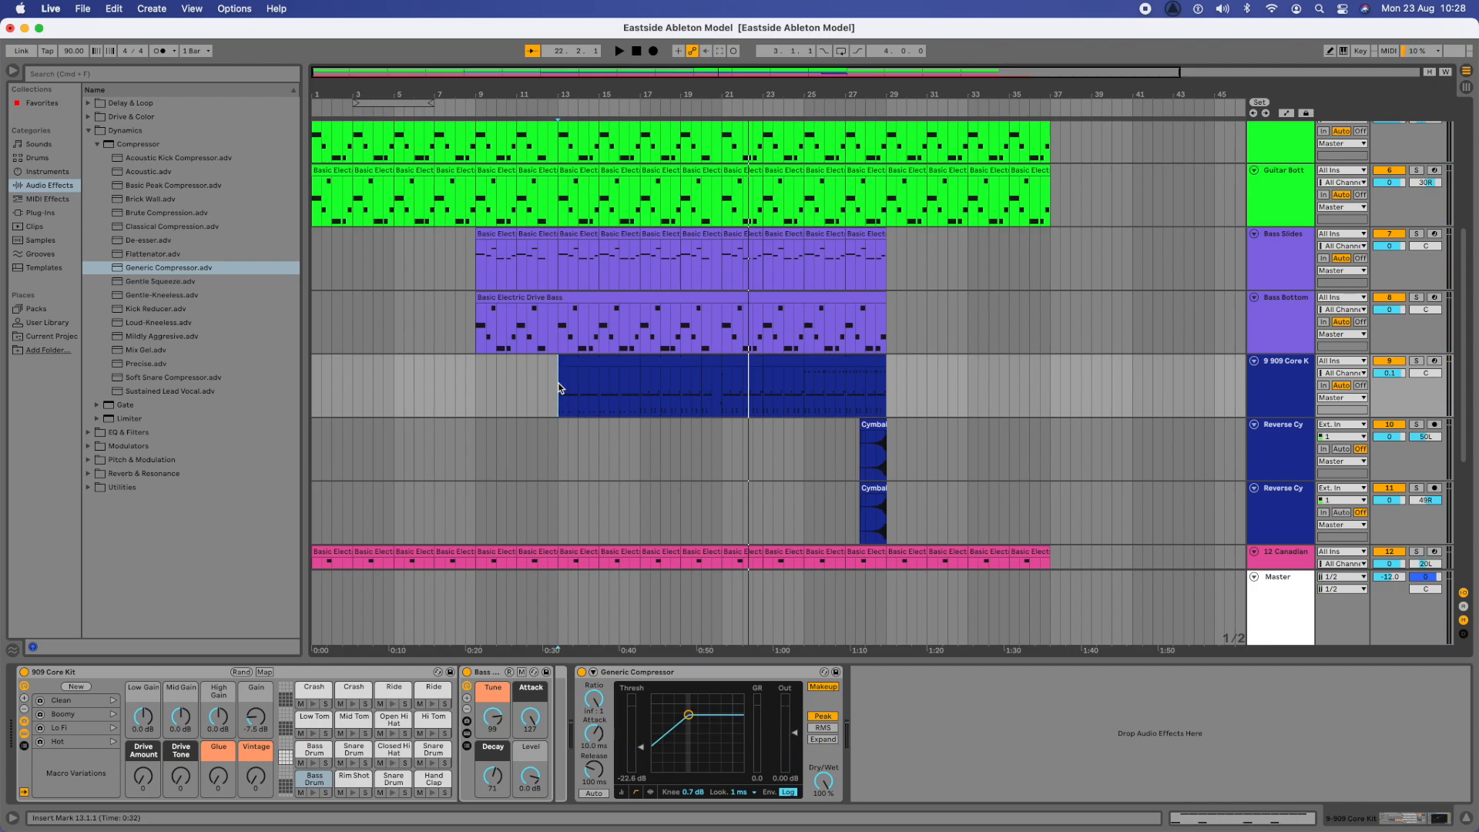
- Switch to the Unit 7 Ableton Model presentation in Chrome and duplicate slides 37 and 38 together
scroll(823, 278, down, 3)
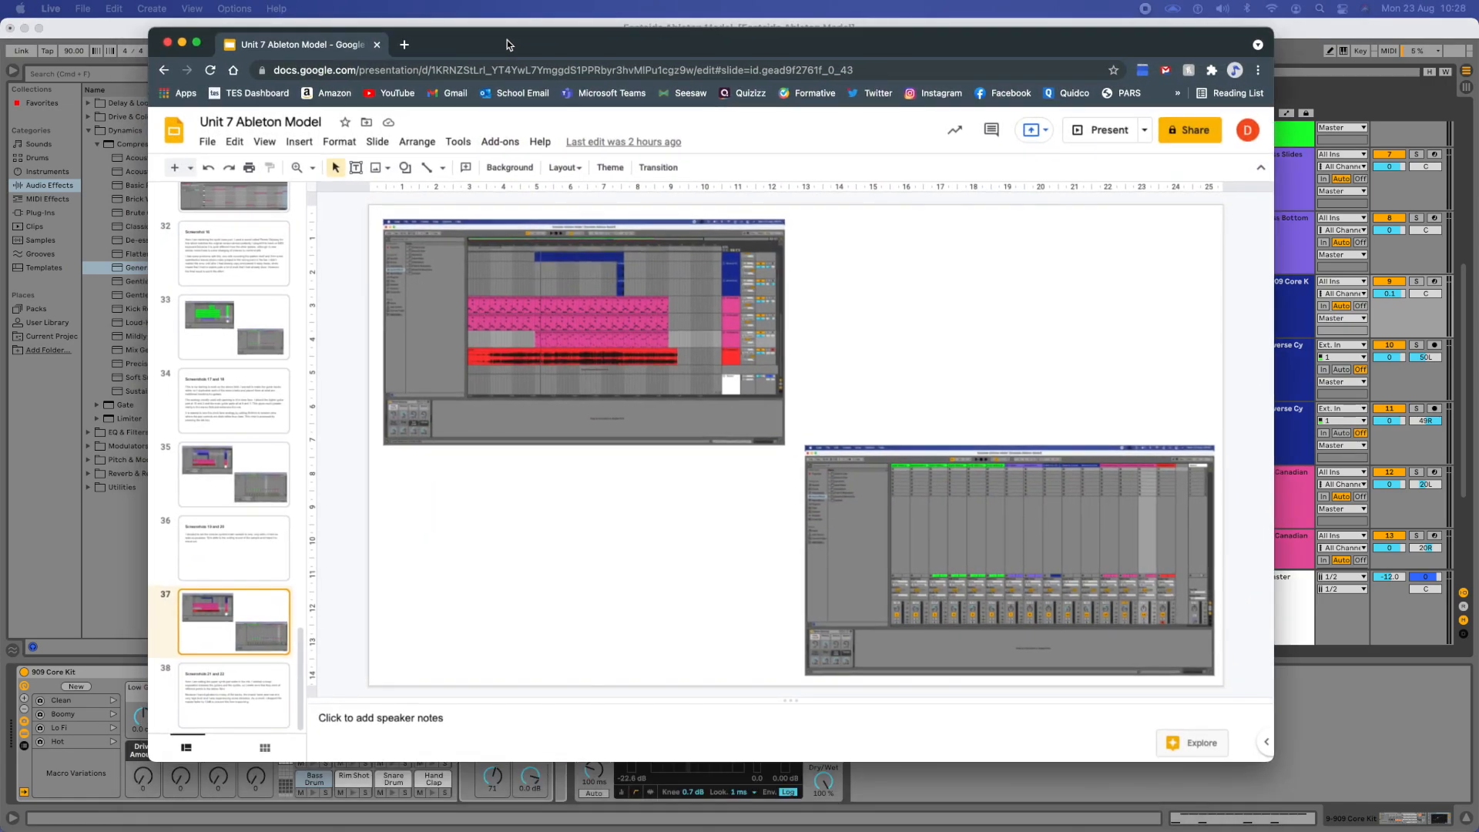
click(509, 44)
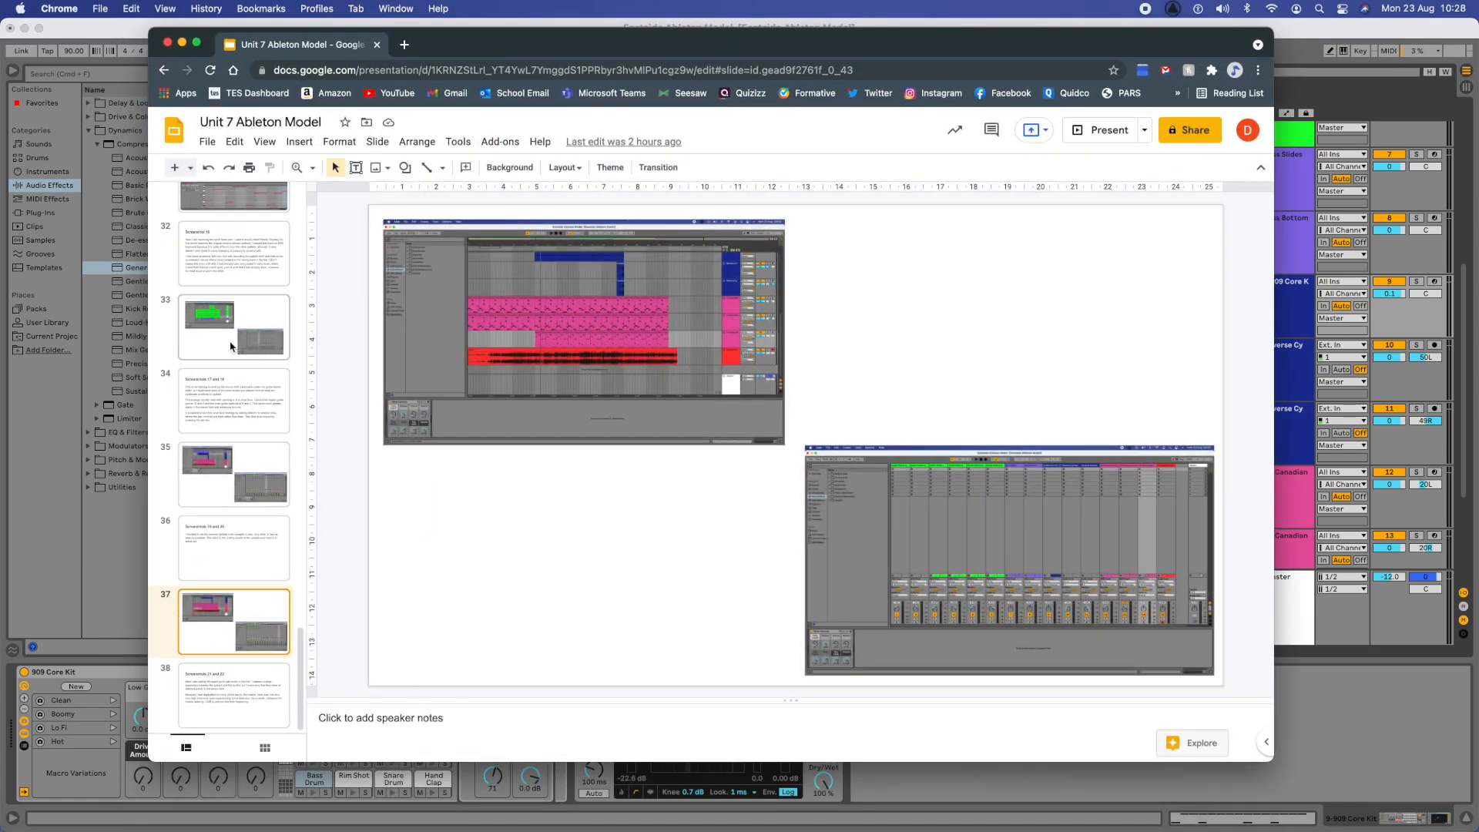
click(239, 683)
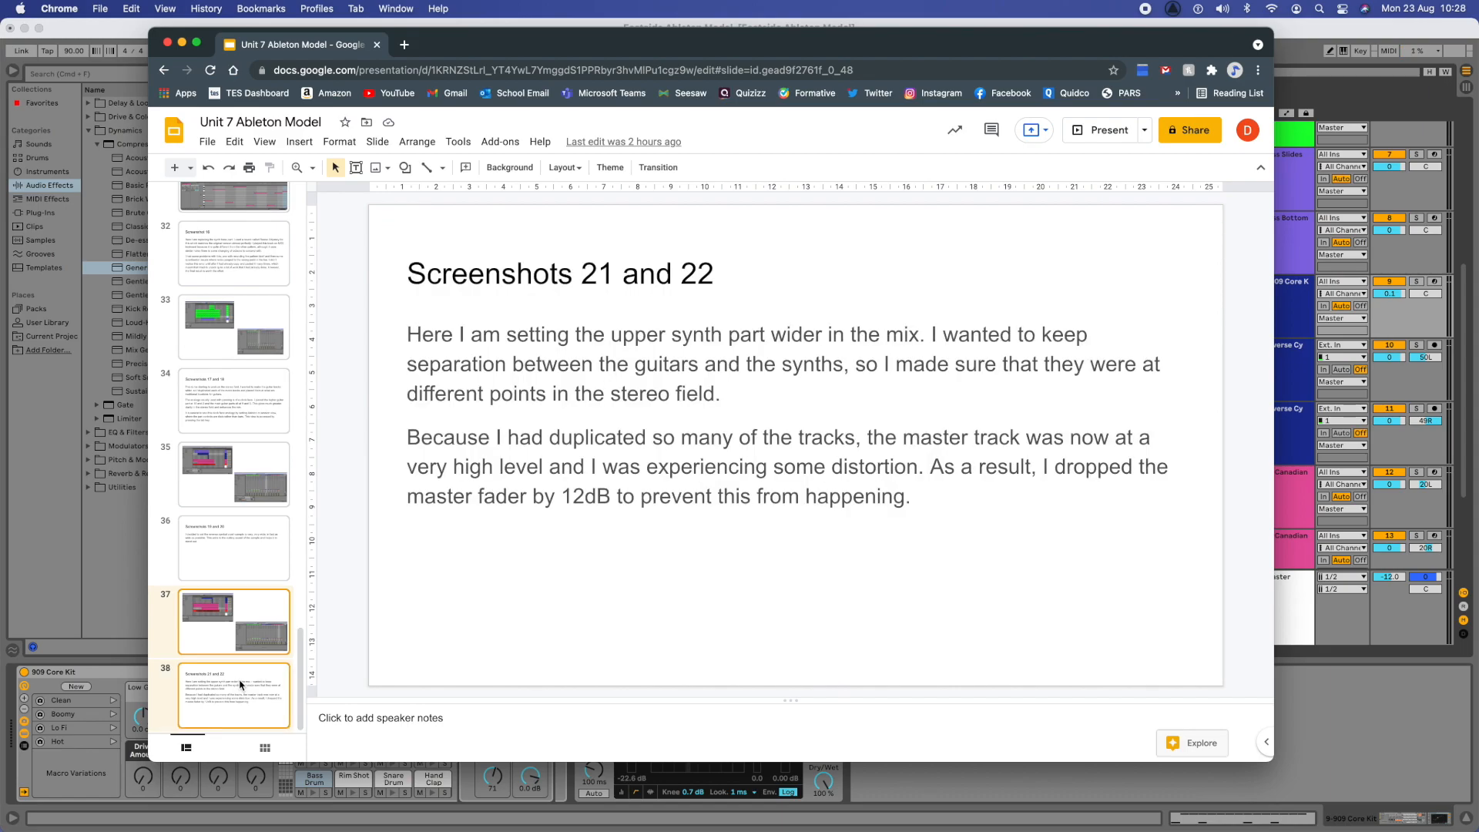
right_click(239, 684)
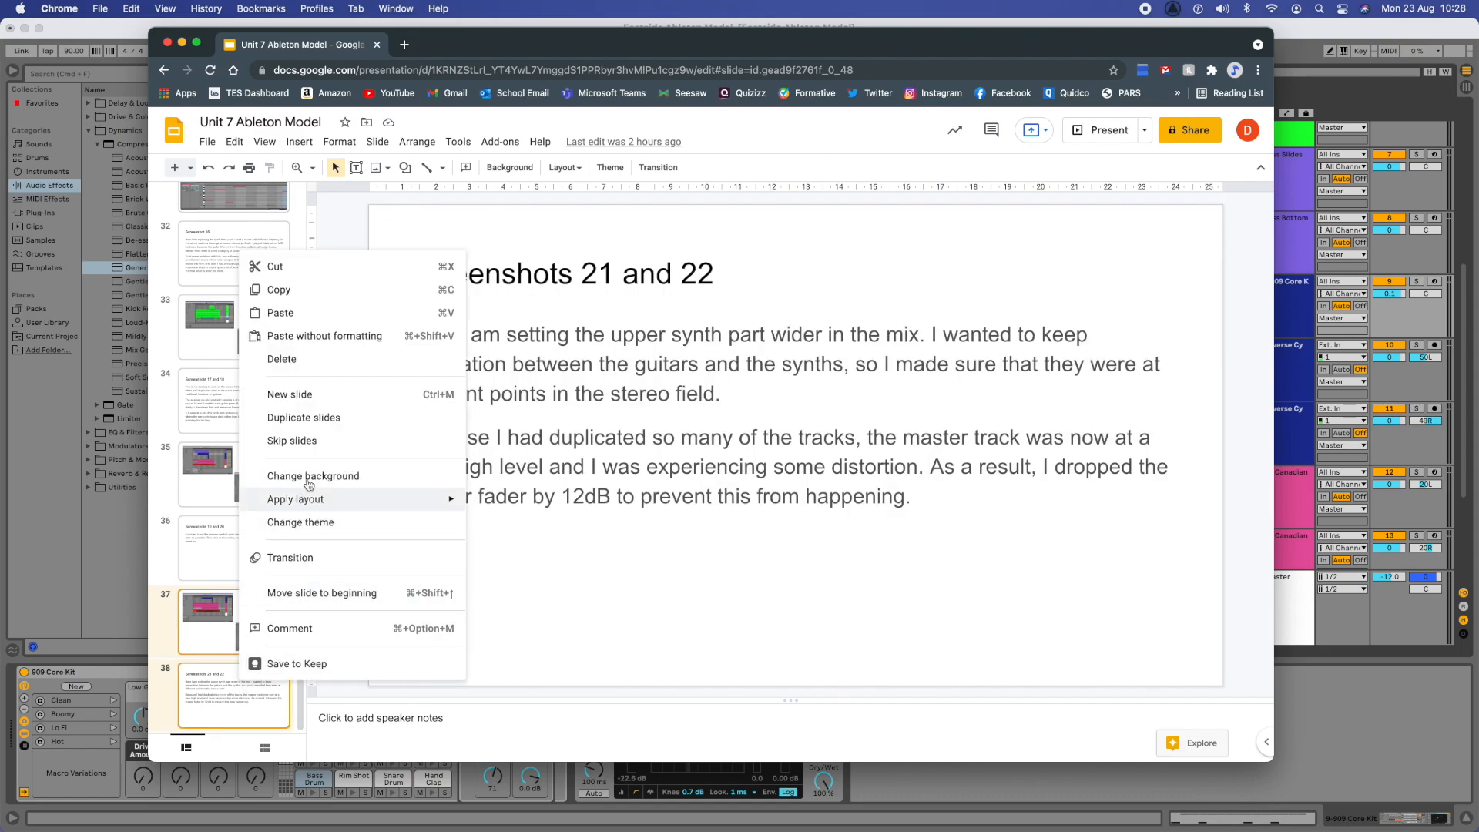
click(305, 416)
- Delete both screenshot images from the duplicated image slide 39
click(545, 370)
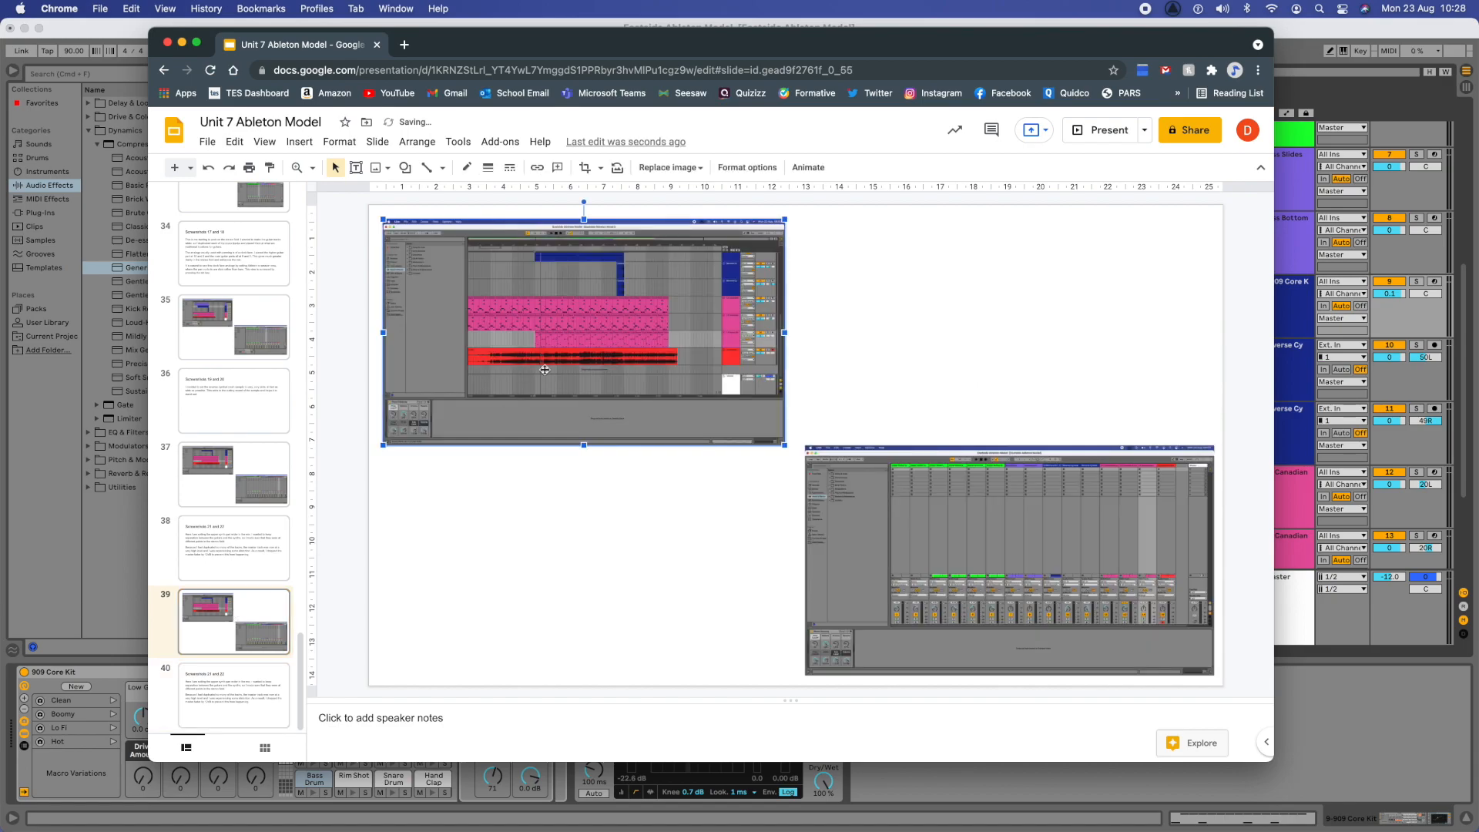
key(Delete)
click(857, 564)
key(Delete)
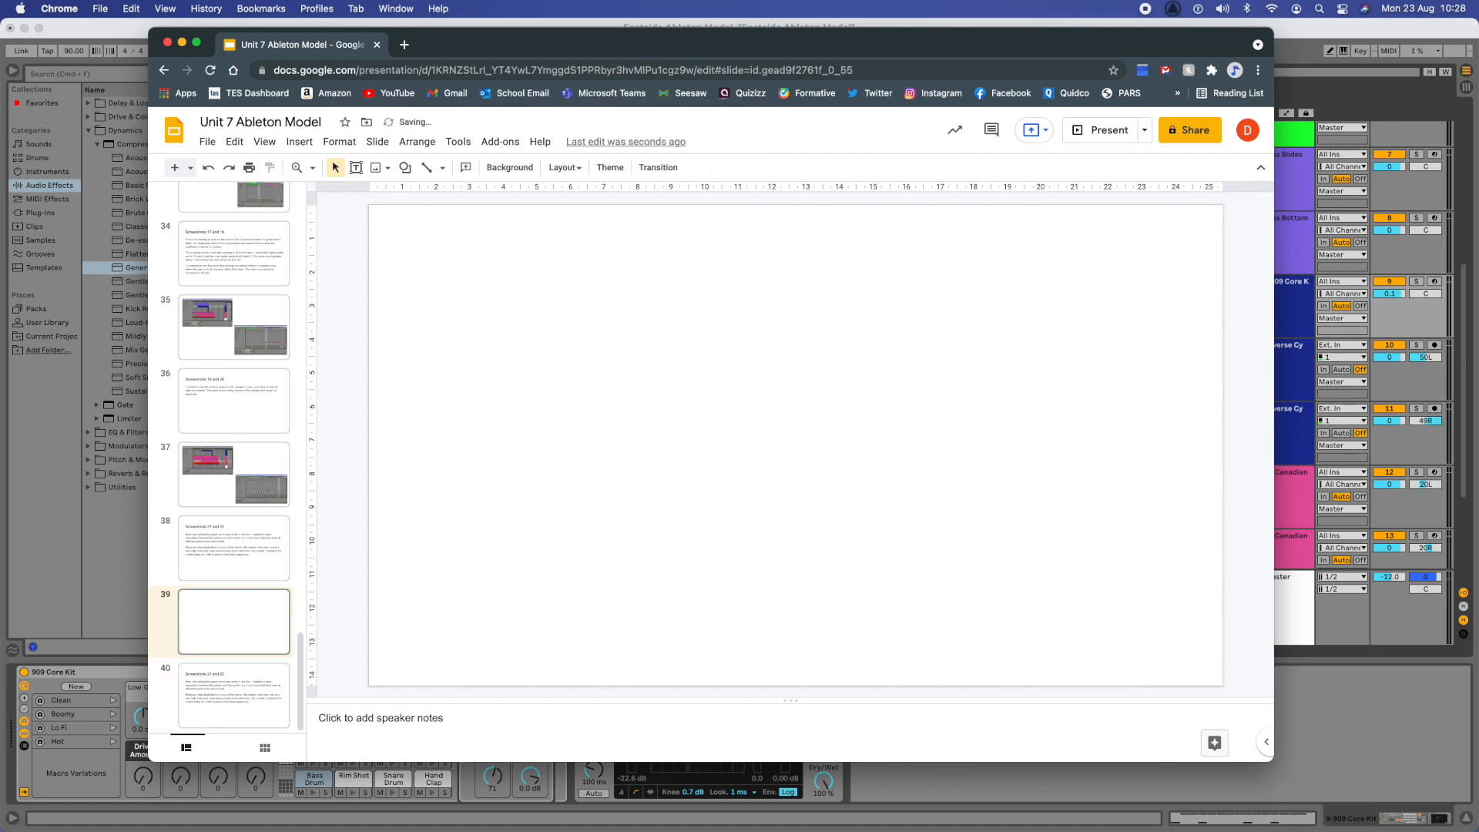
- Insert the newest Ableton screenshot from the desktop on the empty slide 39 and enlarge it to fill the slide
click(25, 29)
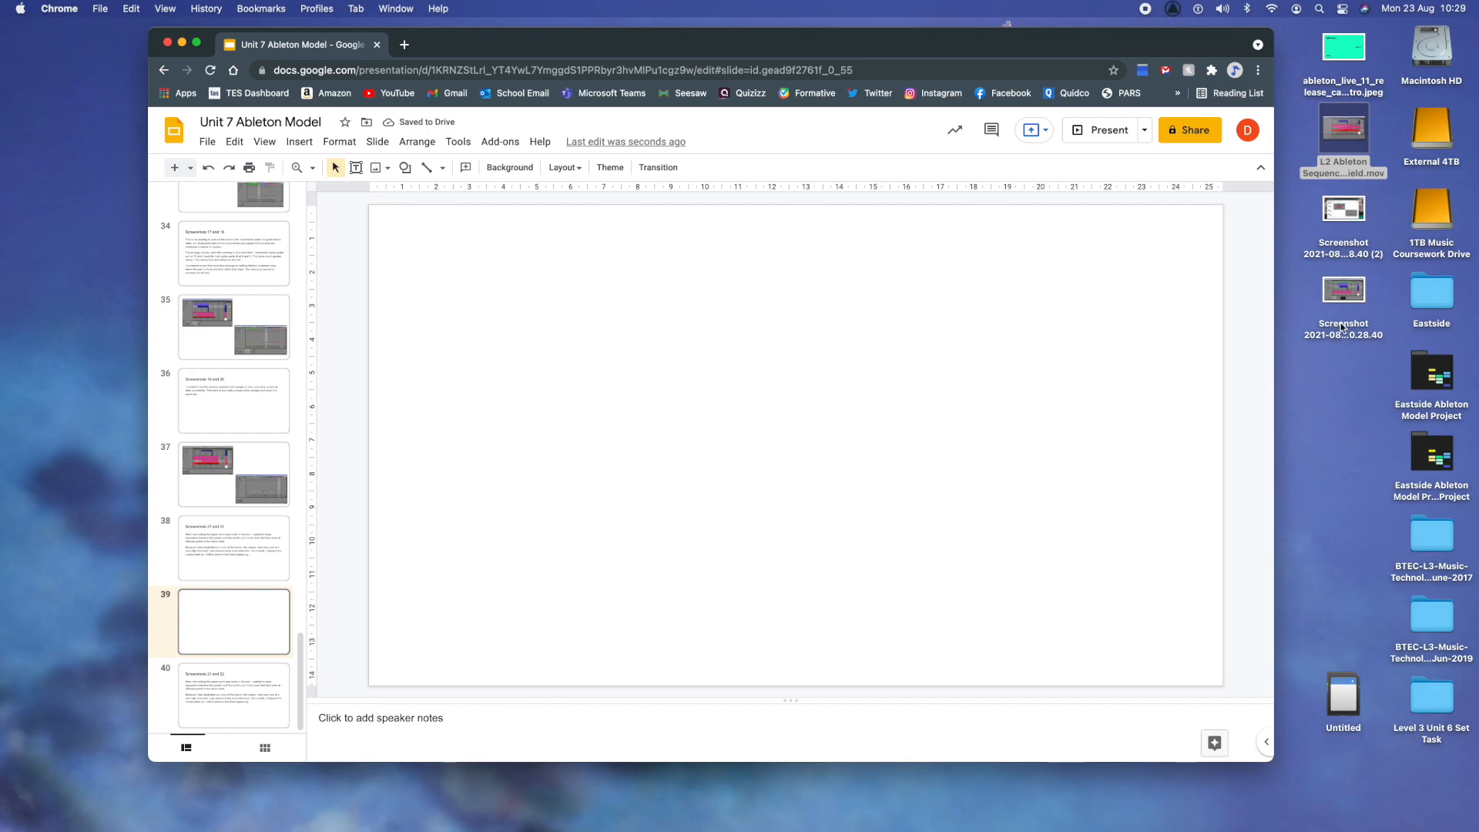
drag(1355, 307, 852, 423)
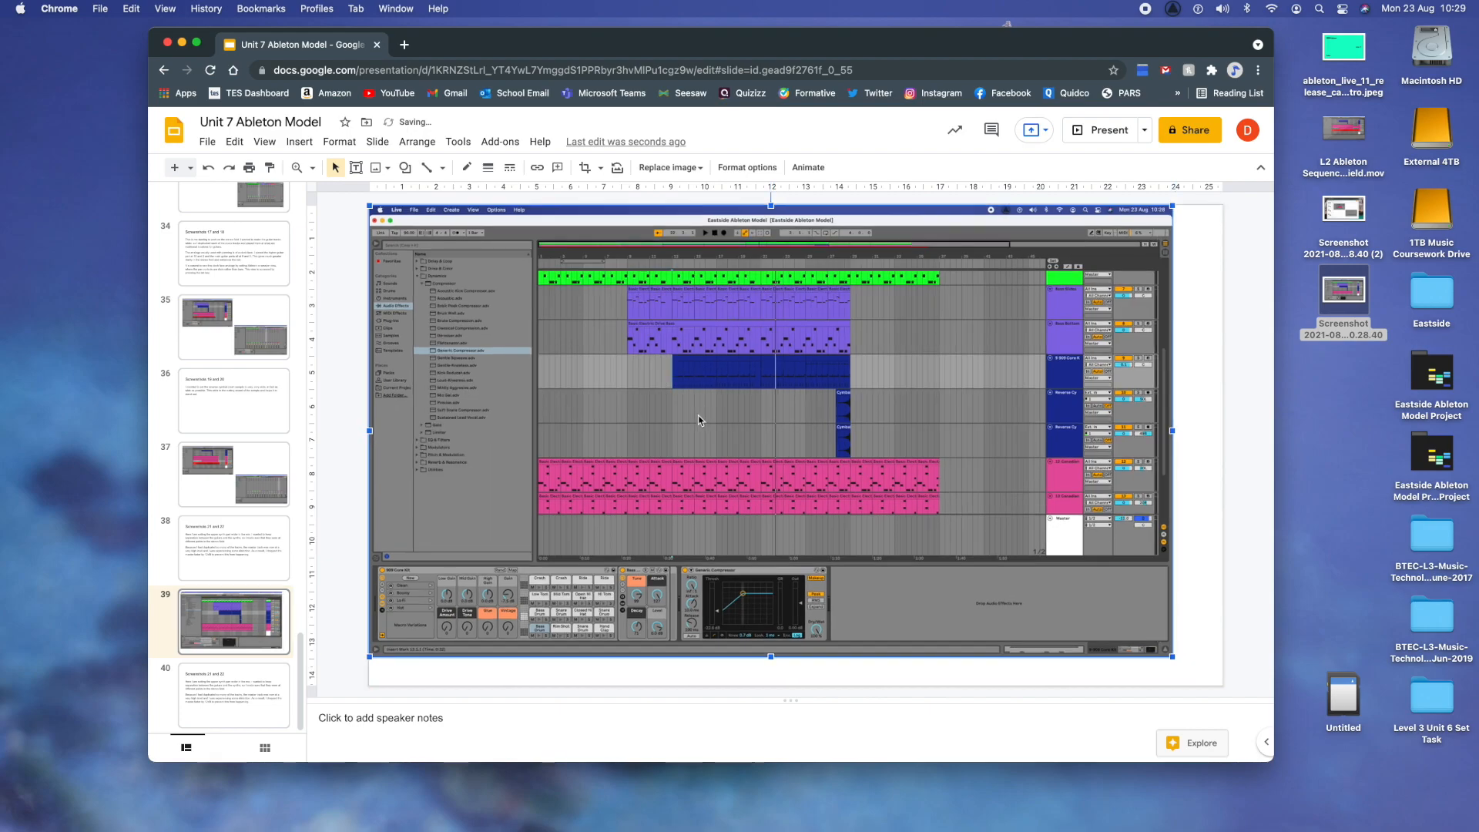
drag(1173, 657, 1223, 685)
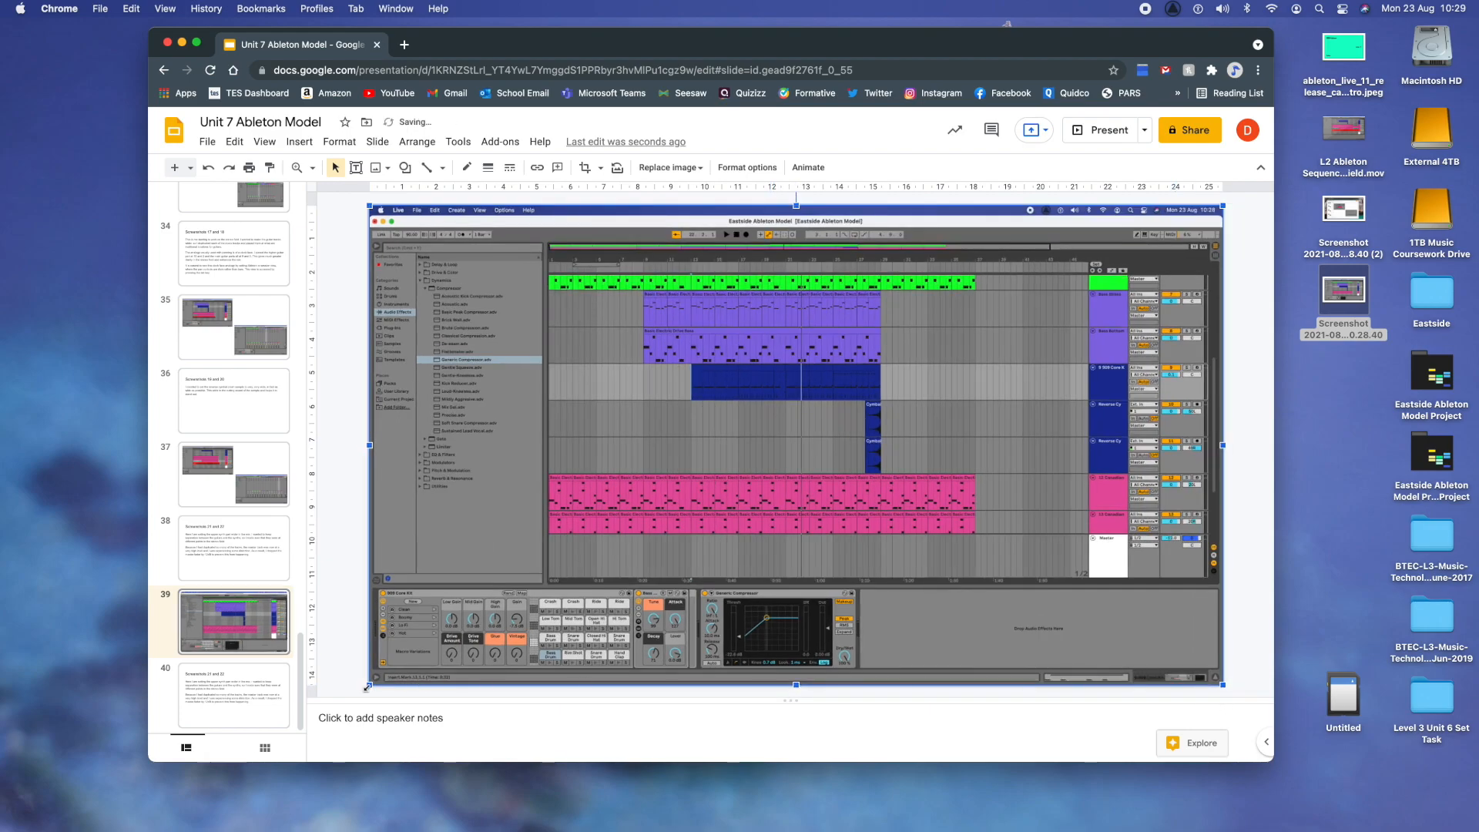
- Change the title of slide 40 to "Screenshot 23"
click(224, 690)
click(691, 286)
drag(714, 281, 391, 288)
text(Screenshot 23)
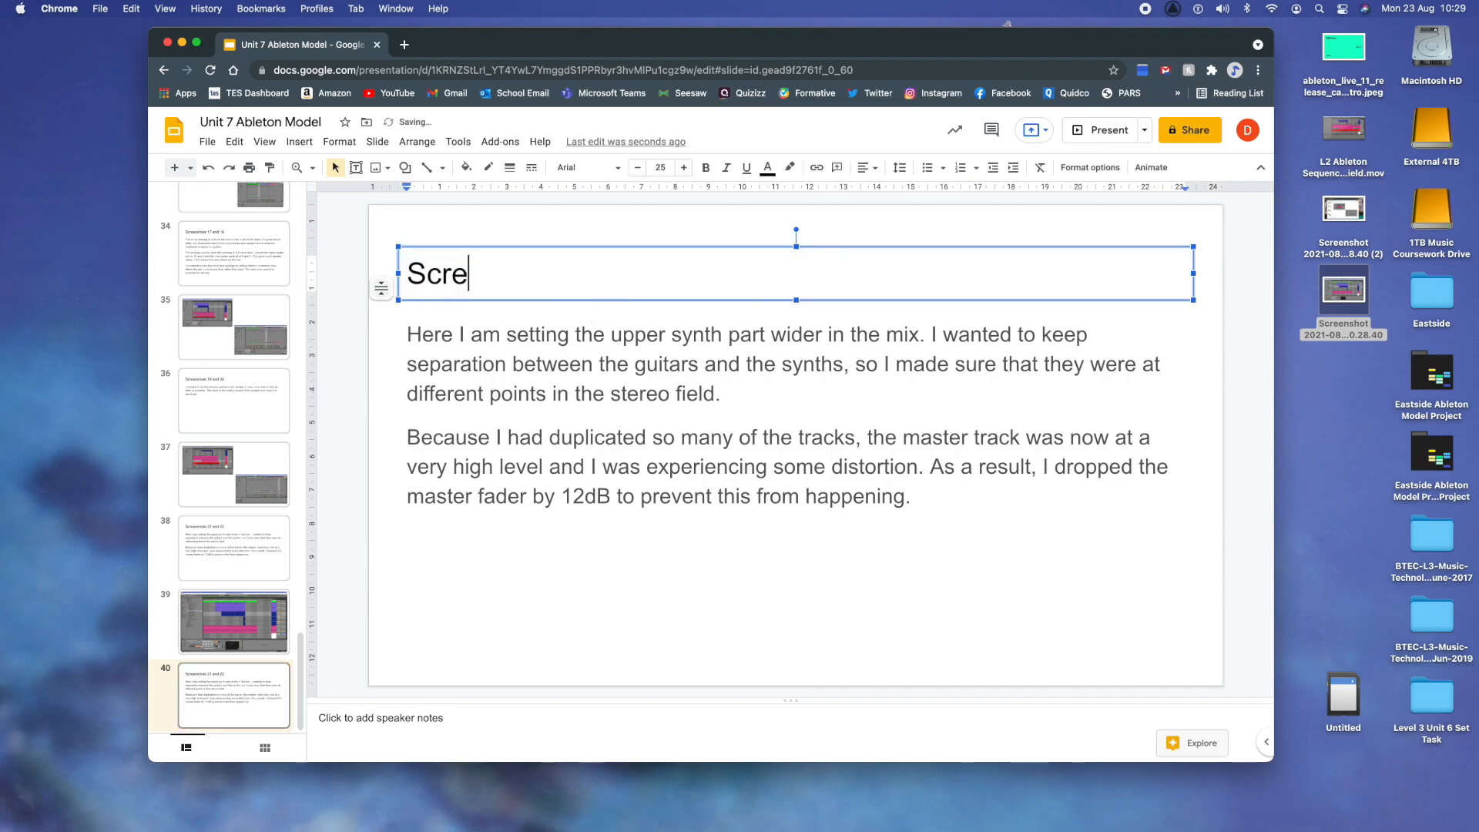
- Replace the whole body text of slide 40 with "Here I am starting to add effects to my mix."
click(930, 501)
drag(931, 502, 390, 326)
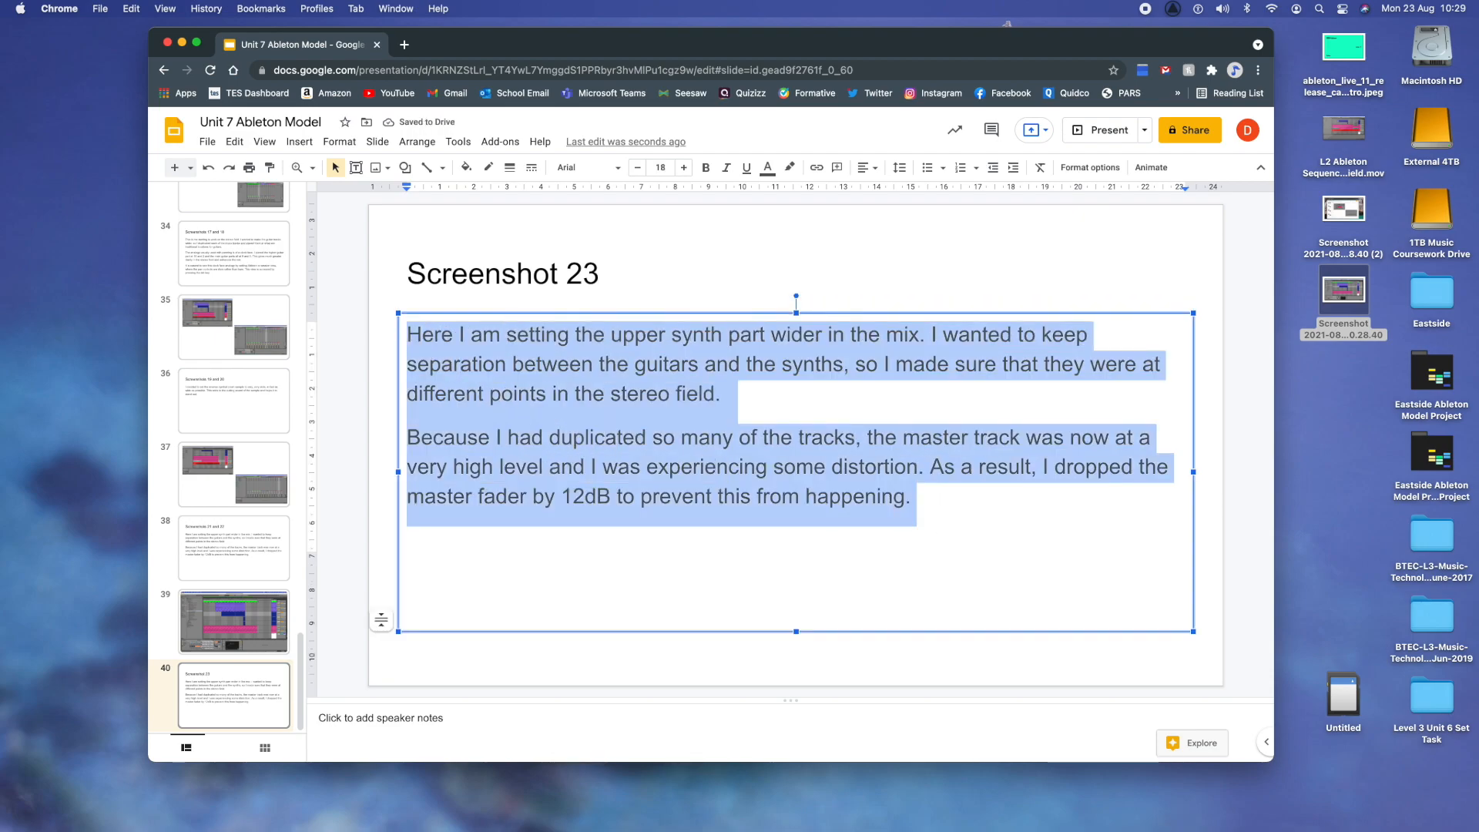
text(Here I am star5tint)
key(BackSpace)
key(BackSpace)
key(BackSpace)
key(BackSpace)
key(BackSpace)
key(BackSpace)
text(ting to a)
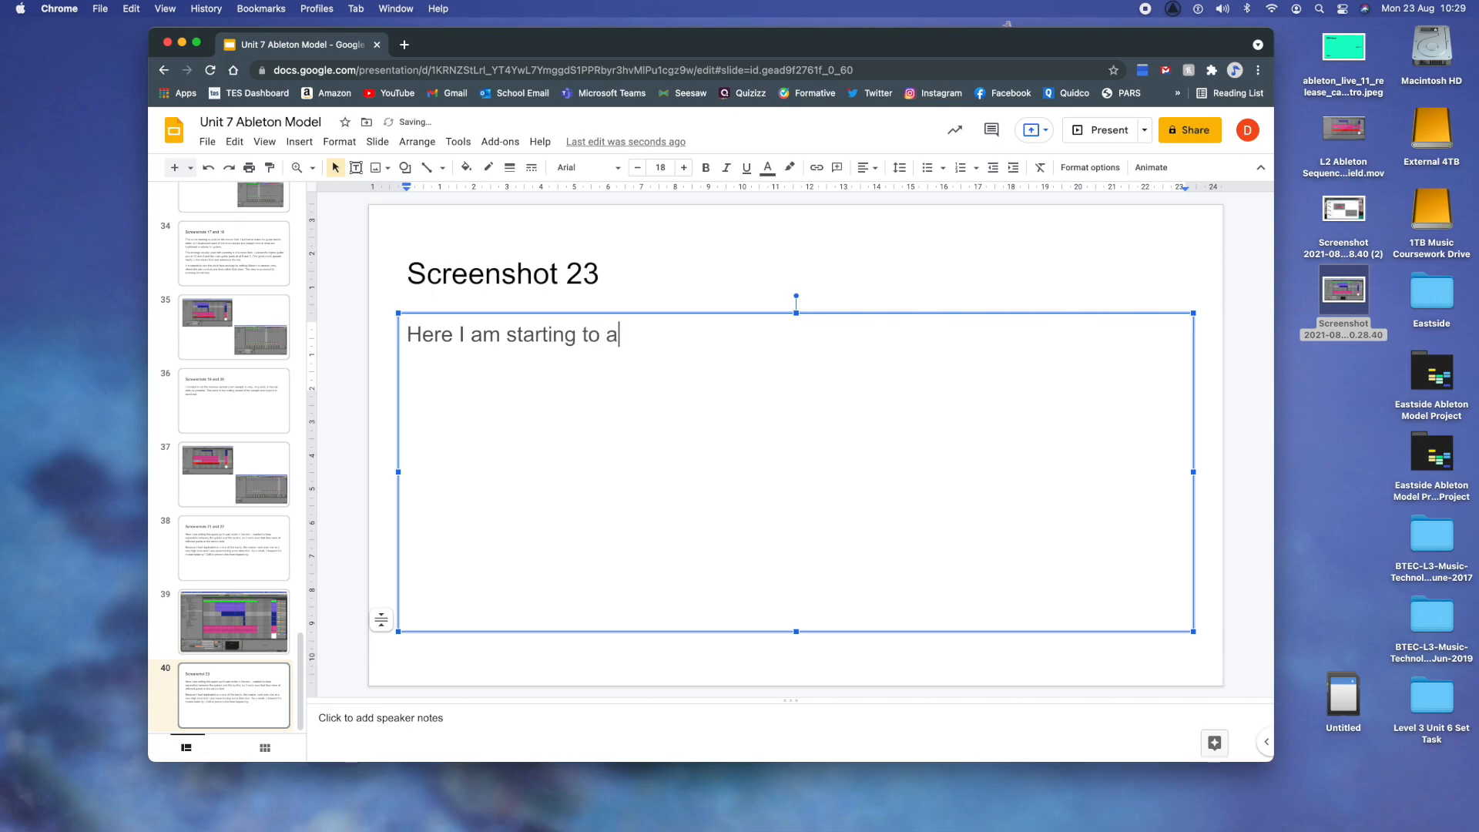
text(dd effects to my mix. The )
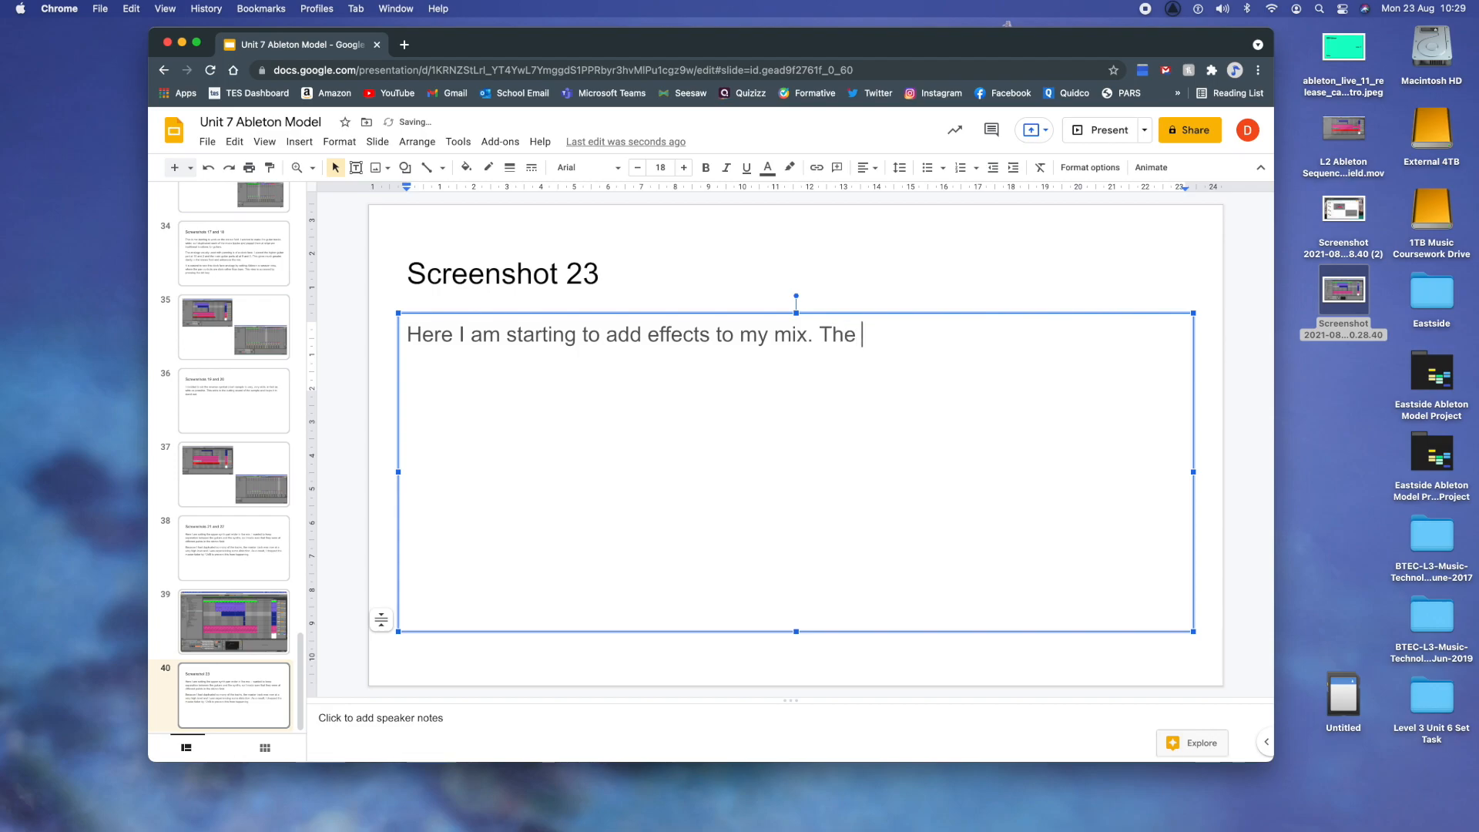
text(first thing I wanted )
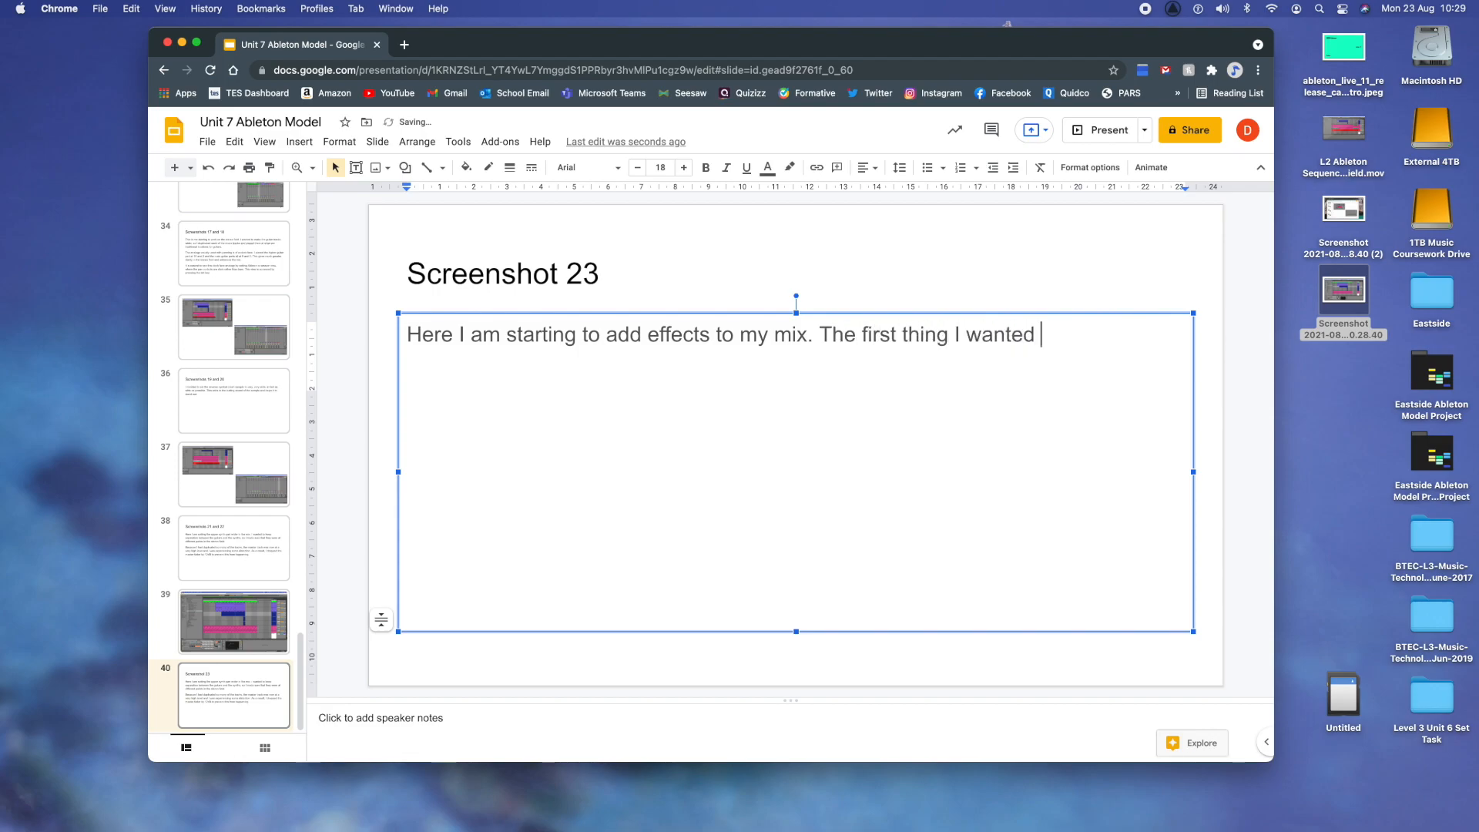
text(to do was to make the drum part )
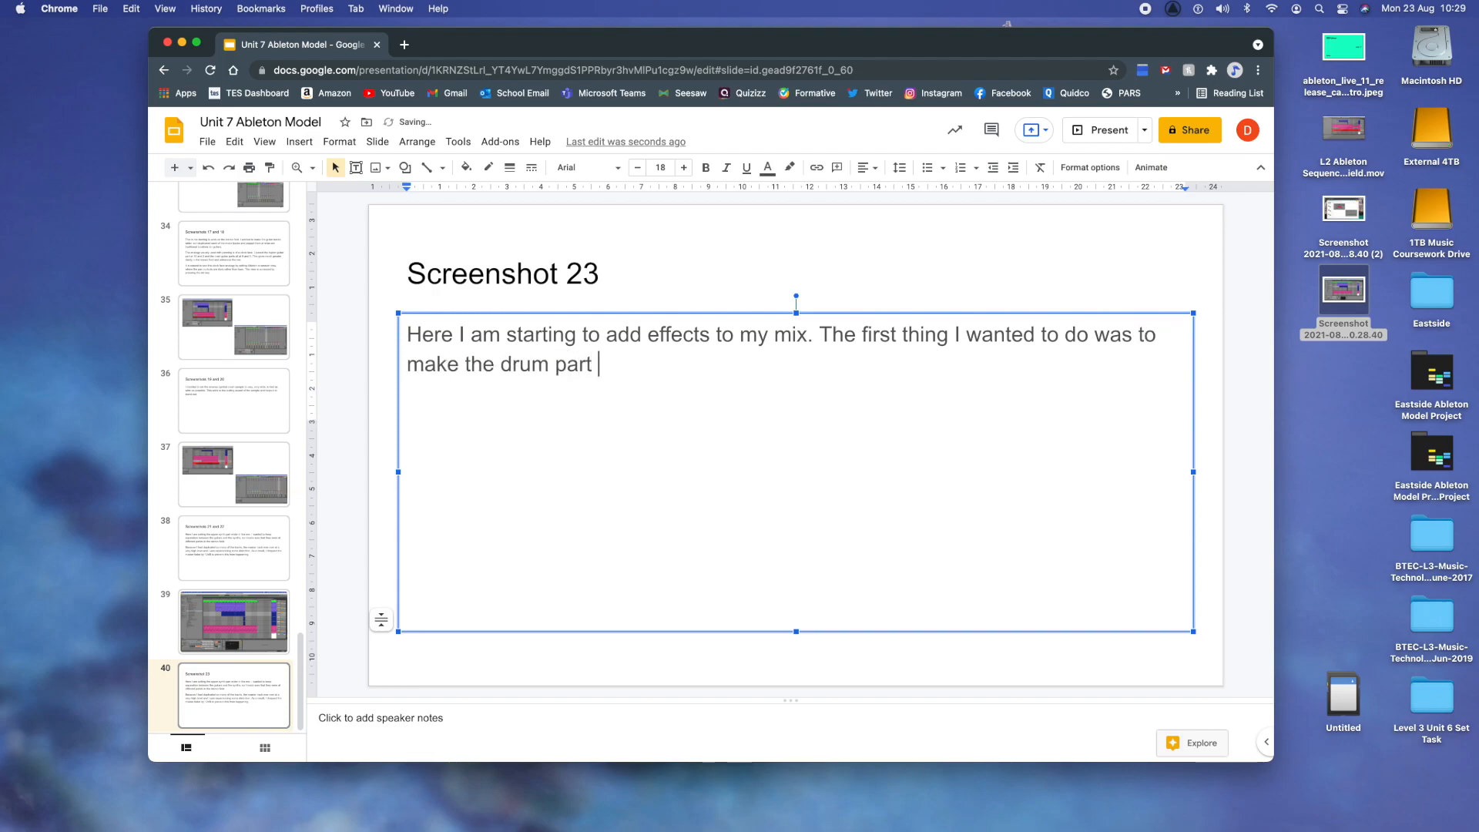
text(pop a little more, )
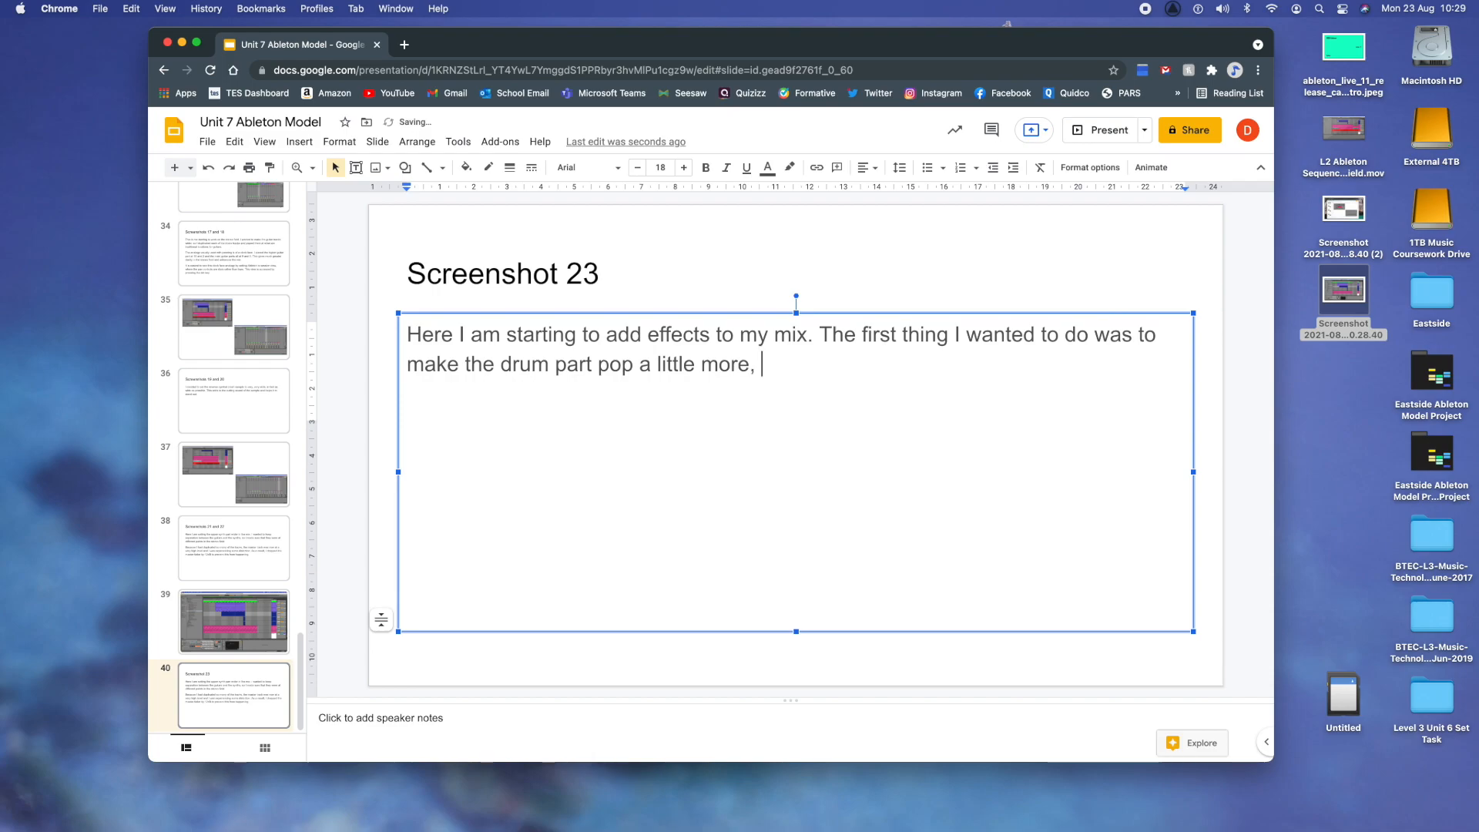
text(as it wasn't very present oin th)
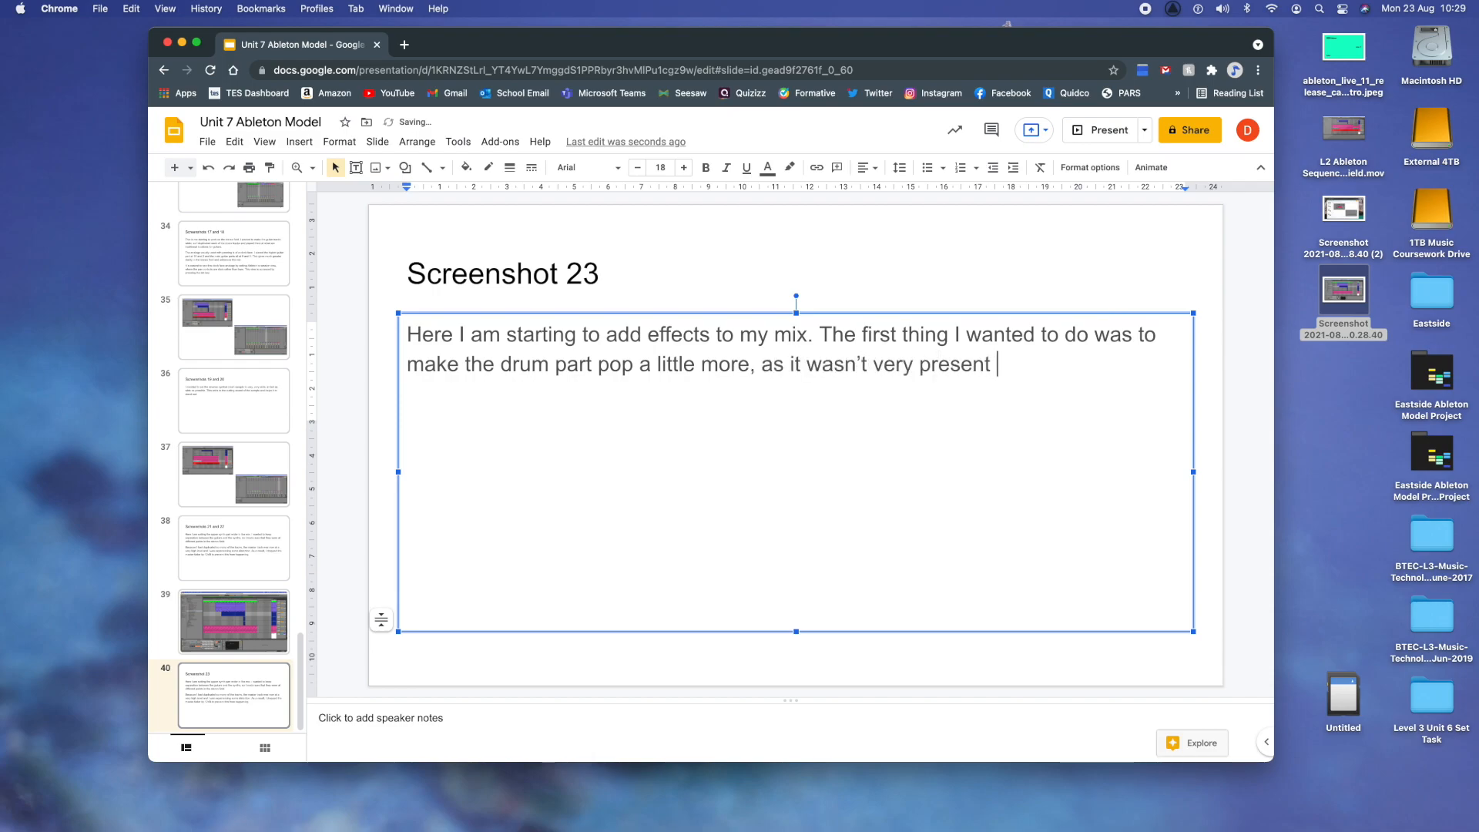
- Add the sentence "The first thing I wanted to do was to make the drum part pop a little more, as it wasn't very present in the mix."
key(BackSpace)
key(BackSpace)
key(BackSpace)
key(BackSpace)
key(BackSpace)
key(BackSpace)
text(in the mix. I d)
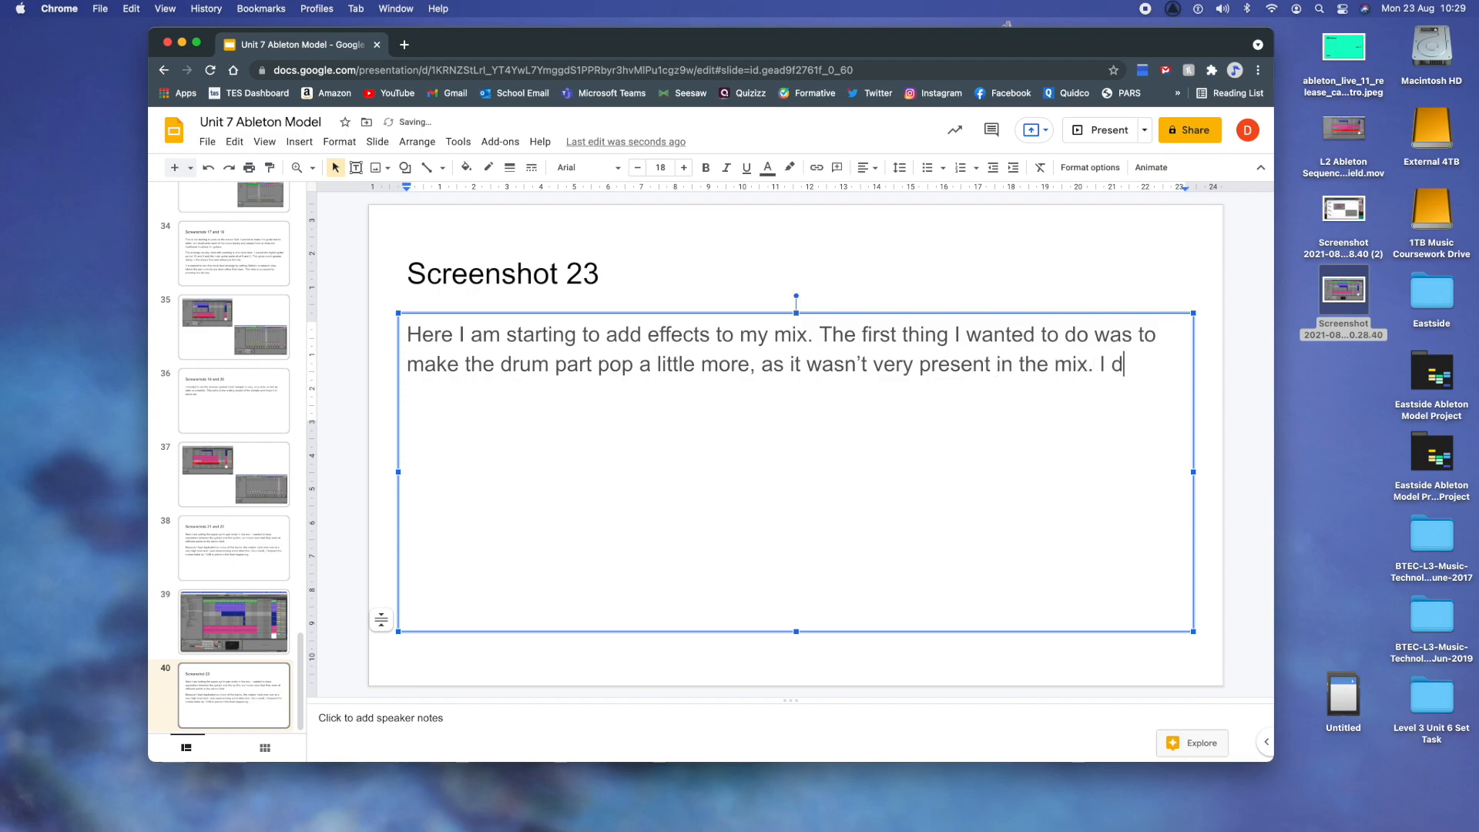
text(ecided to use a com)
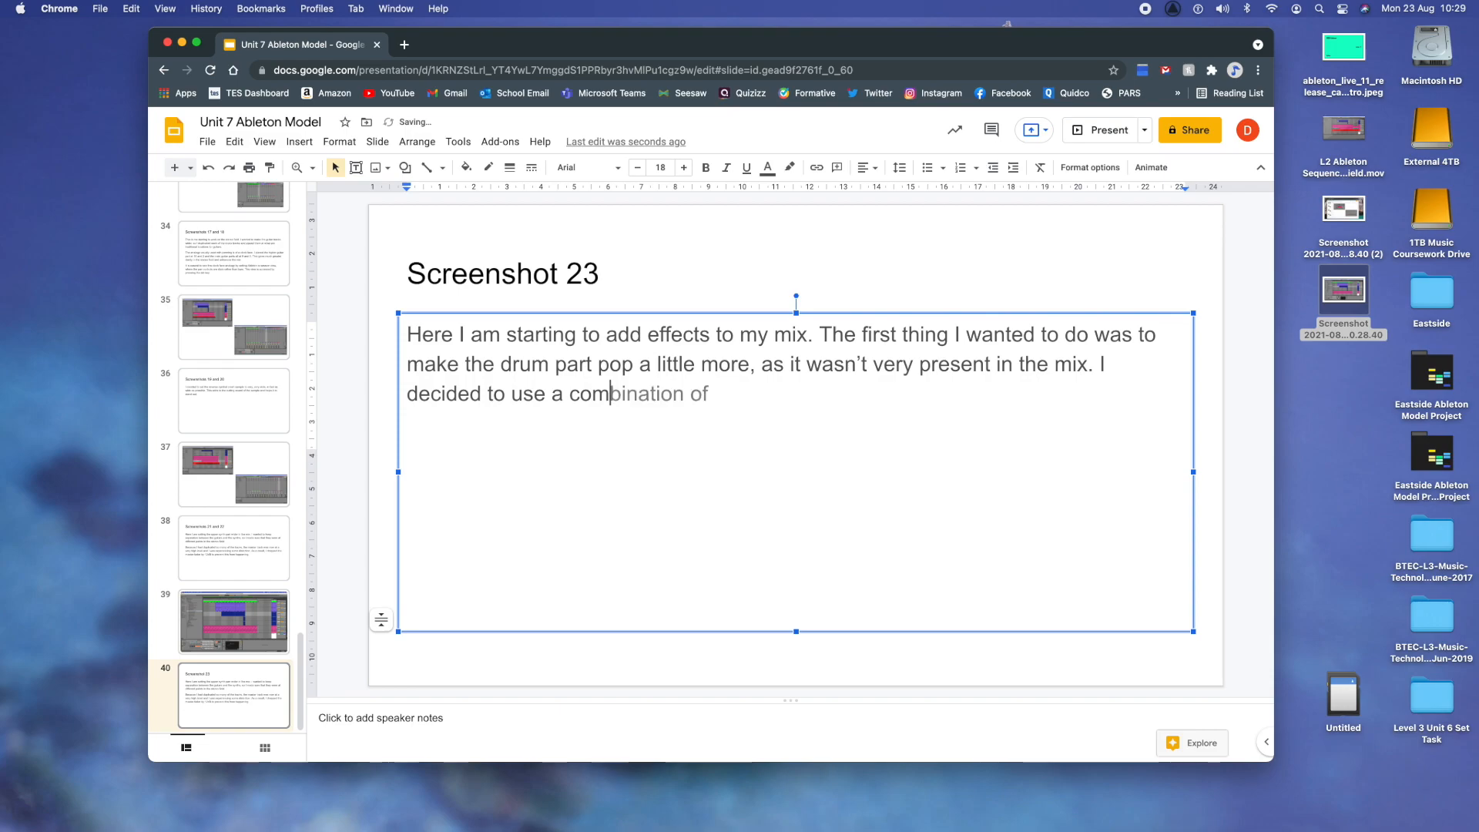
text(pressor for t)
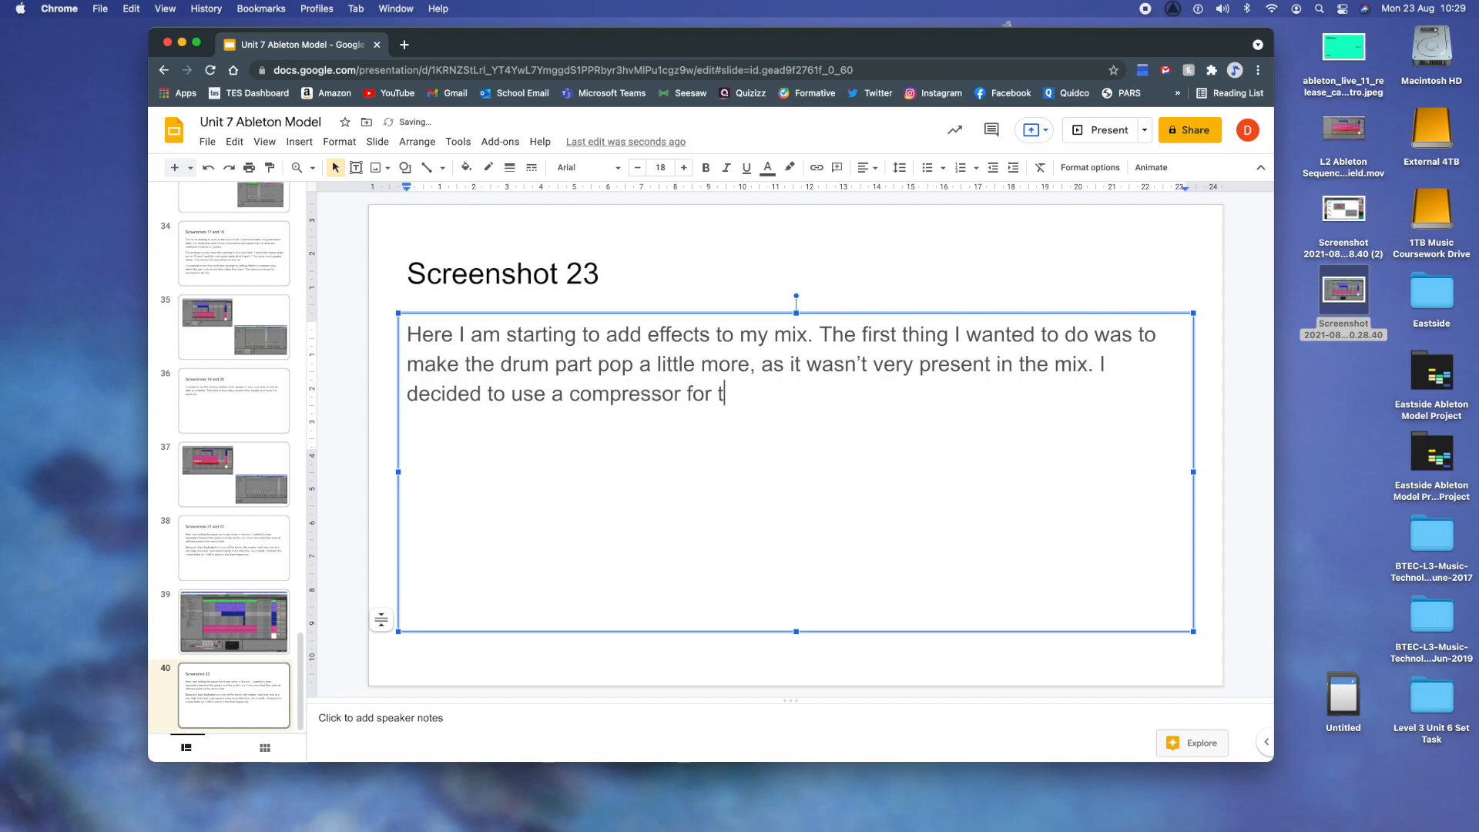
text(his - which evens out the )
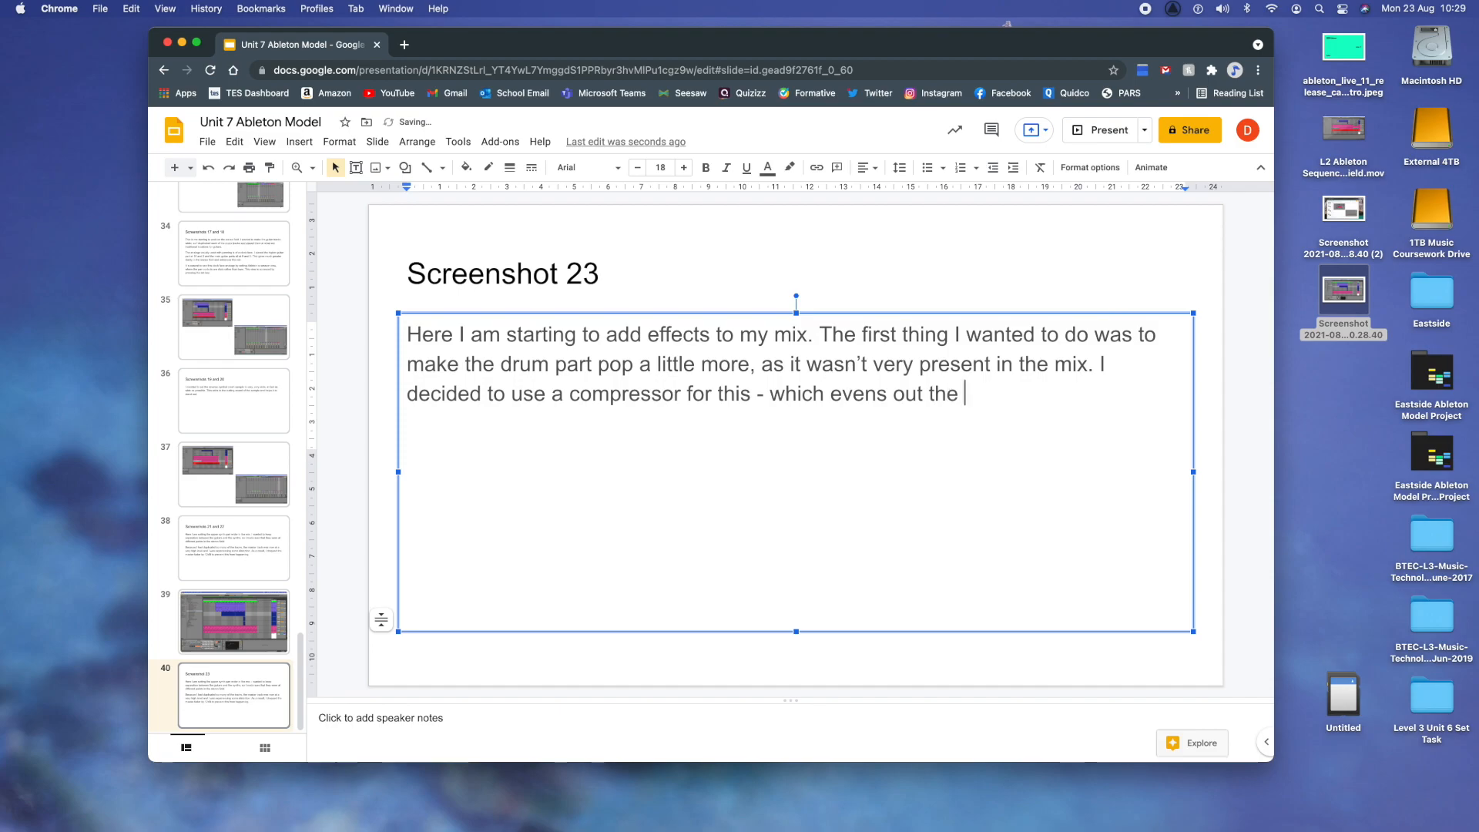
text(differences between the loudest d)
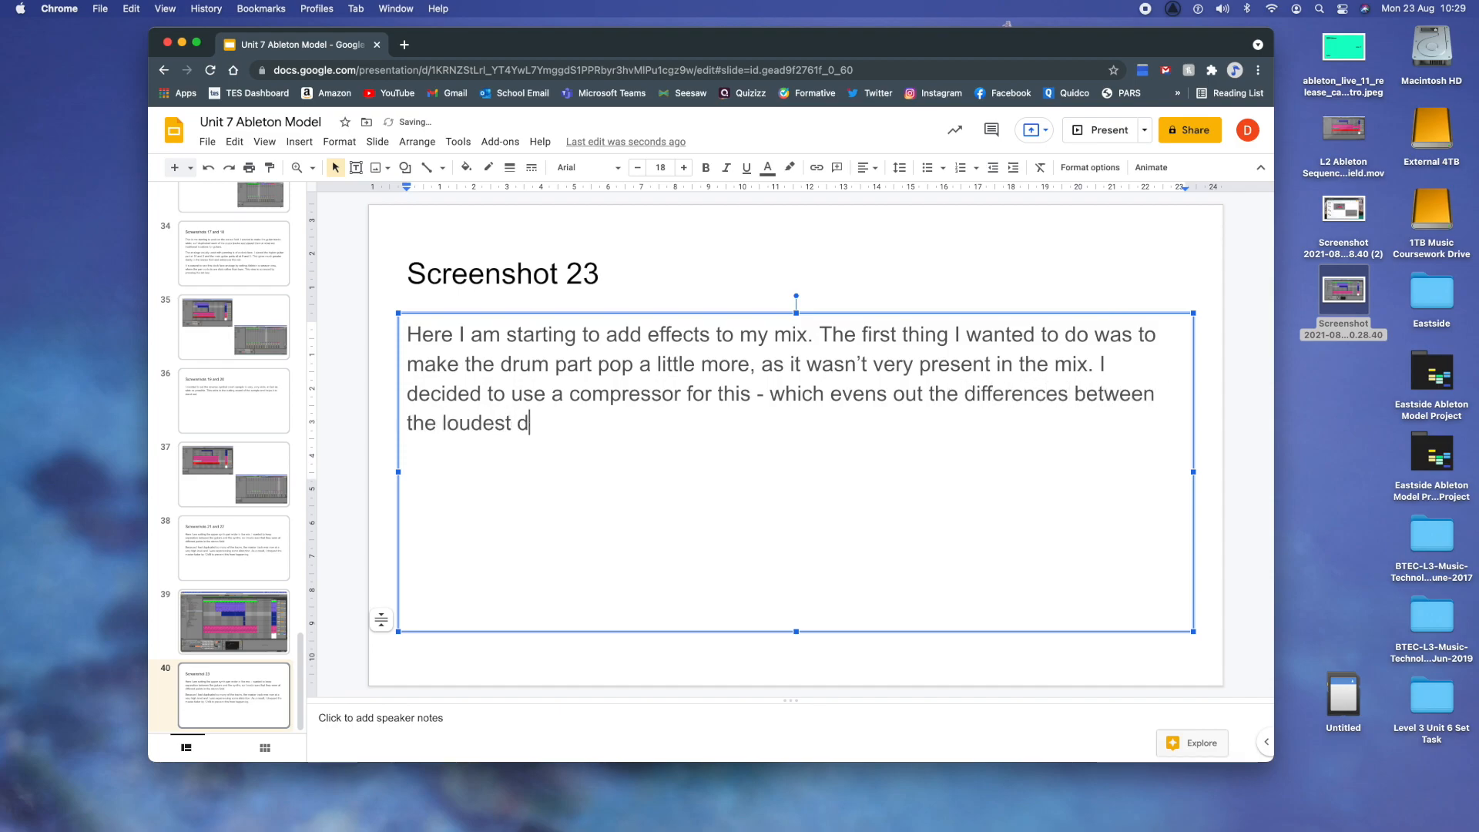
text(ynsm)
- Add the sentence "I decided to use a compressor for this - which evens out the differences between the loudest dynamics and the quietest ones."
key(BackSpace)
key(BackSpace)
key(BackSpace)
text(namics and the quietes)
key(BackSpace)
text(test ones. This )
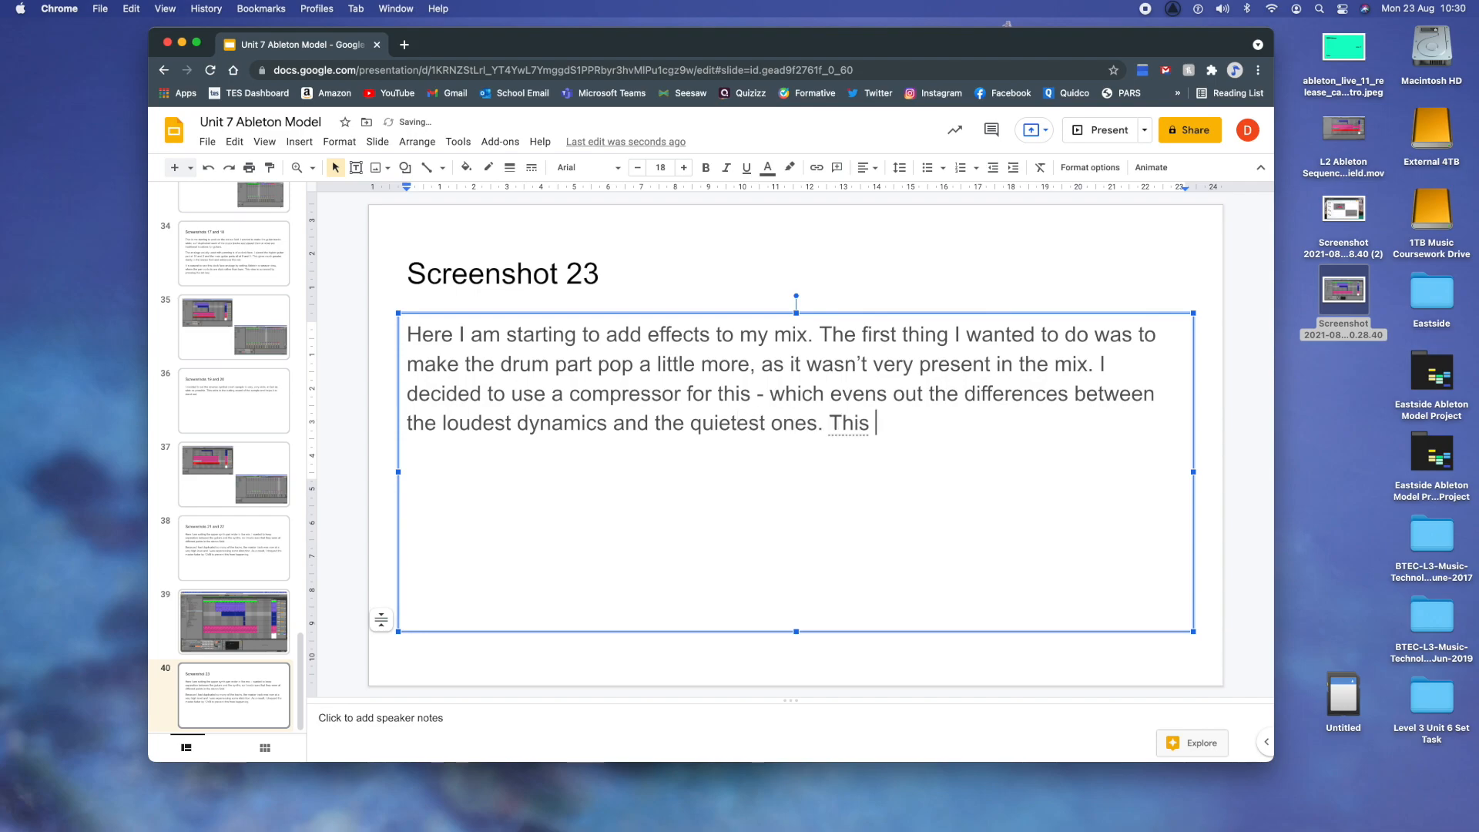
text(has the effec)
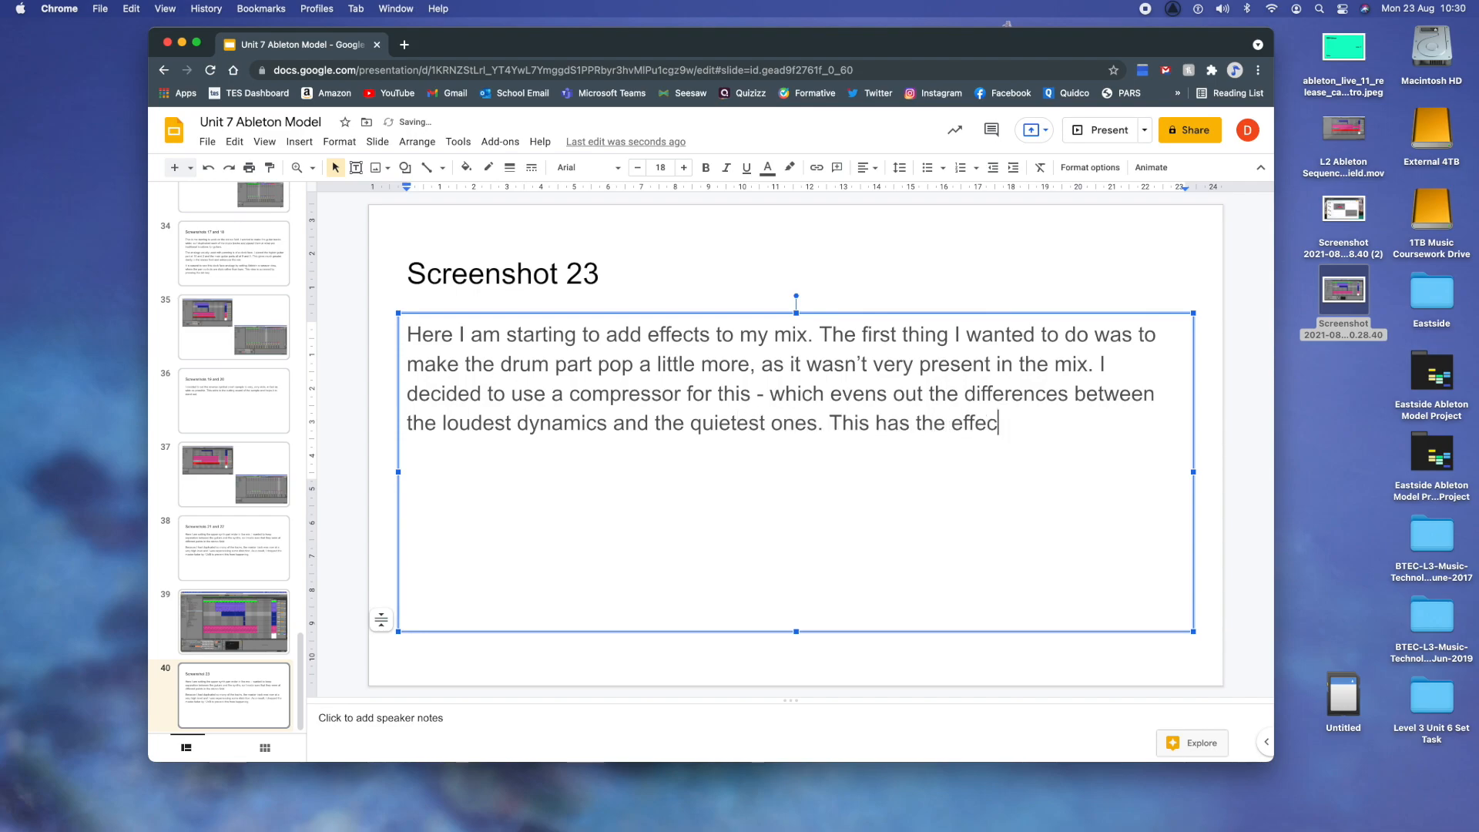
text(t of making the par)
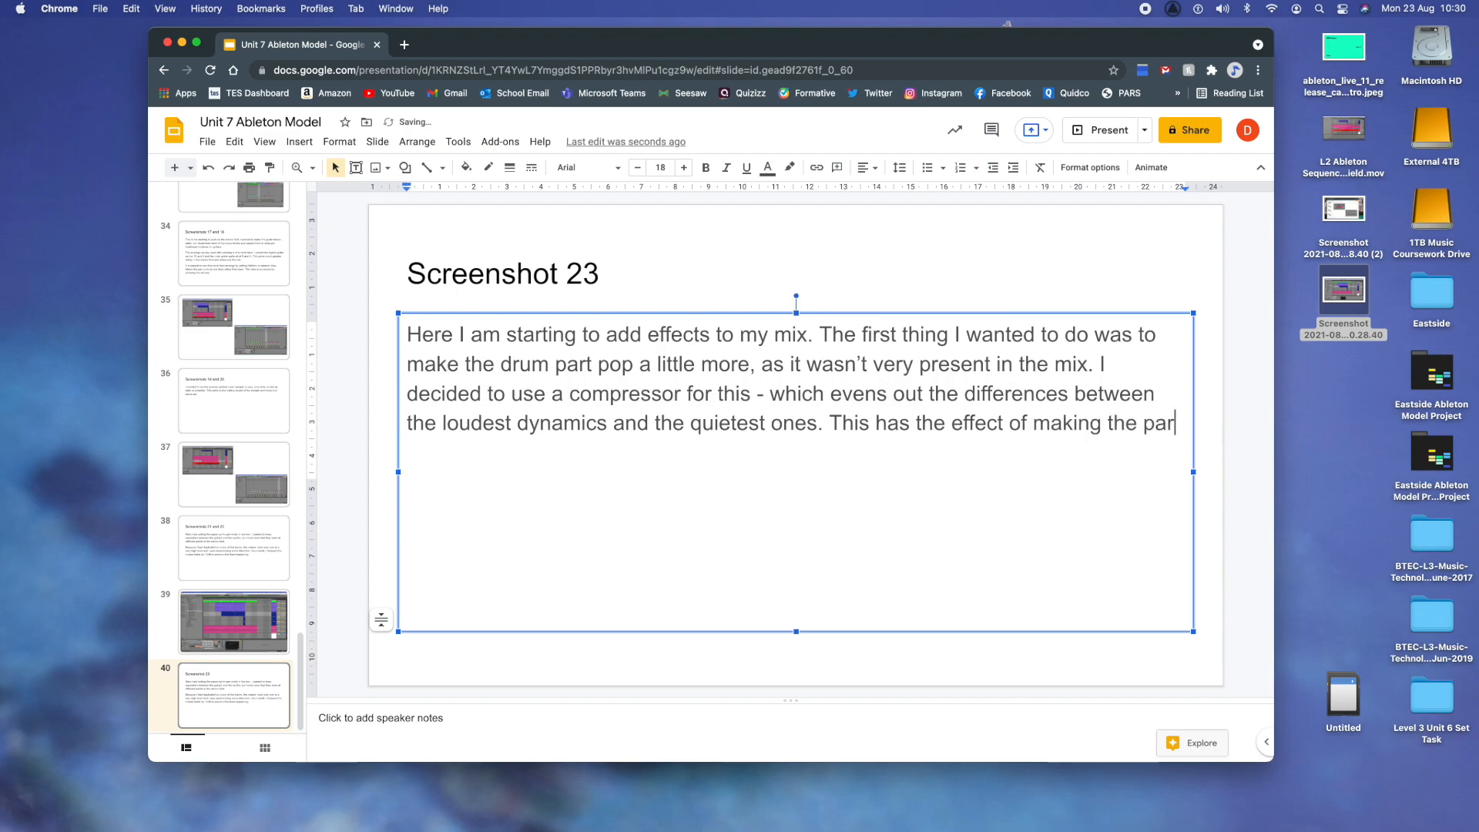
text(t sound louder)
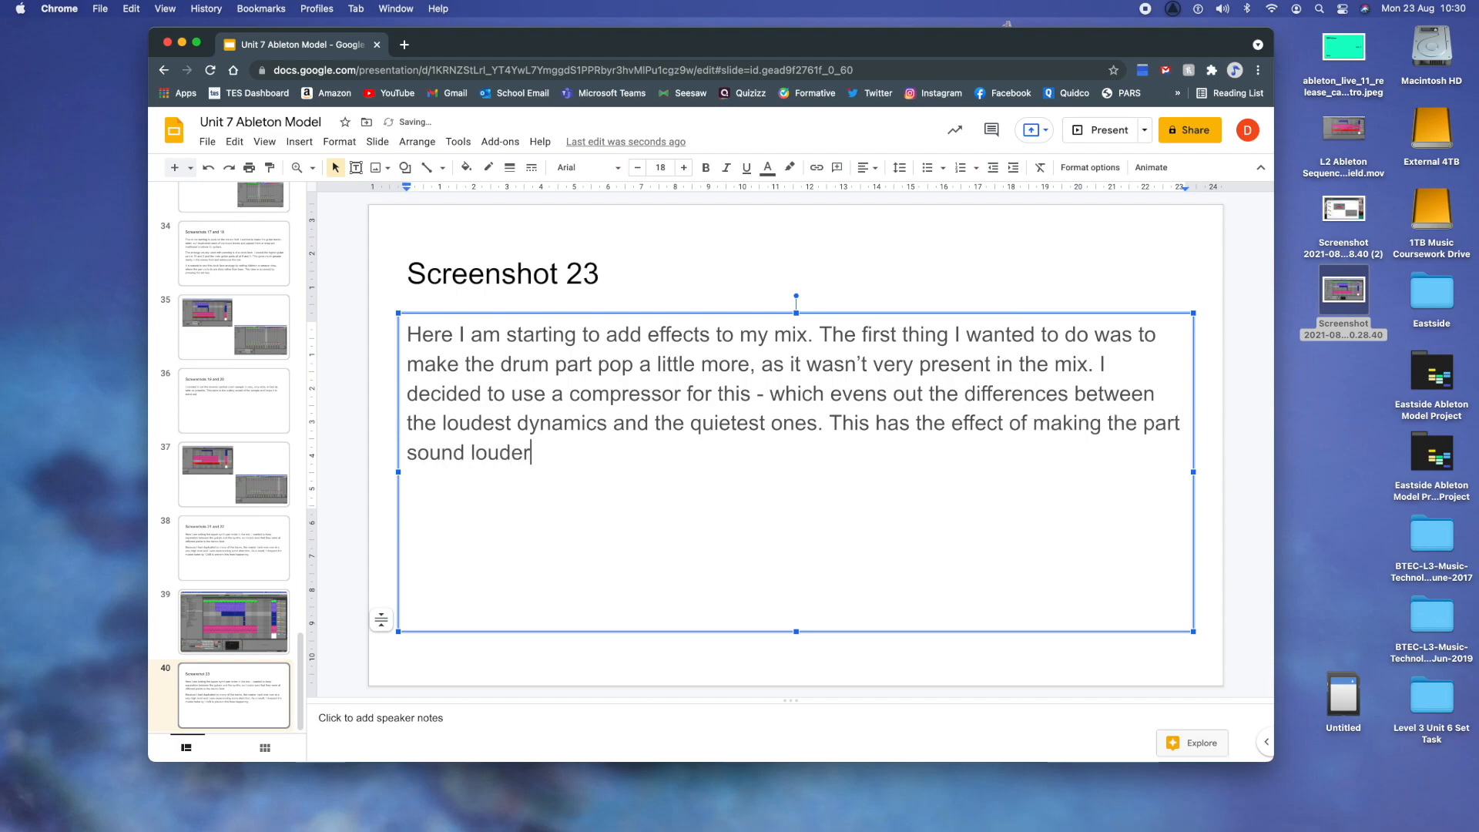
text(/punchier without jus)
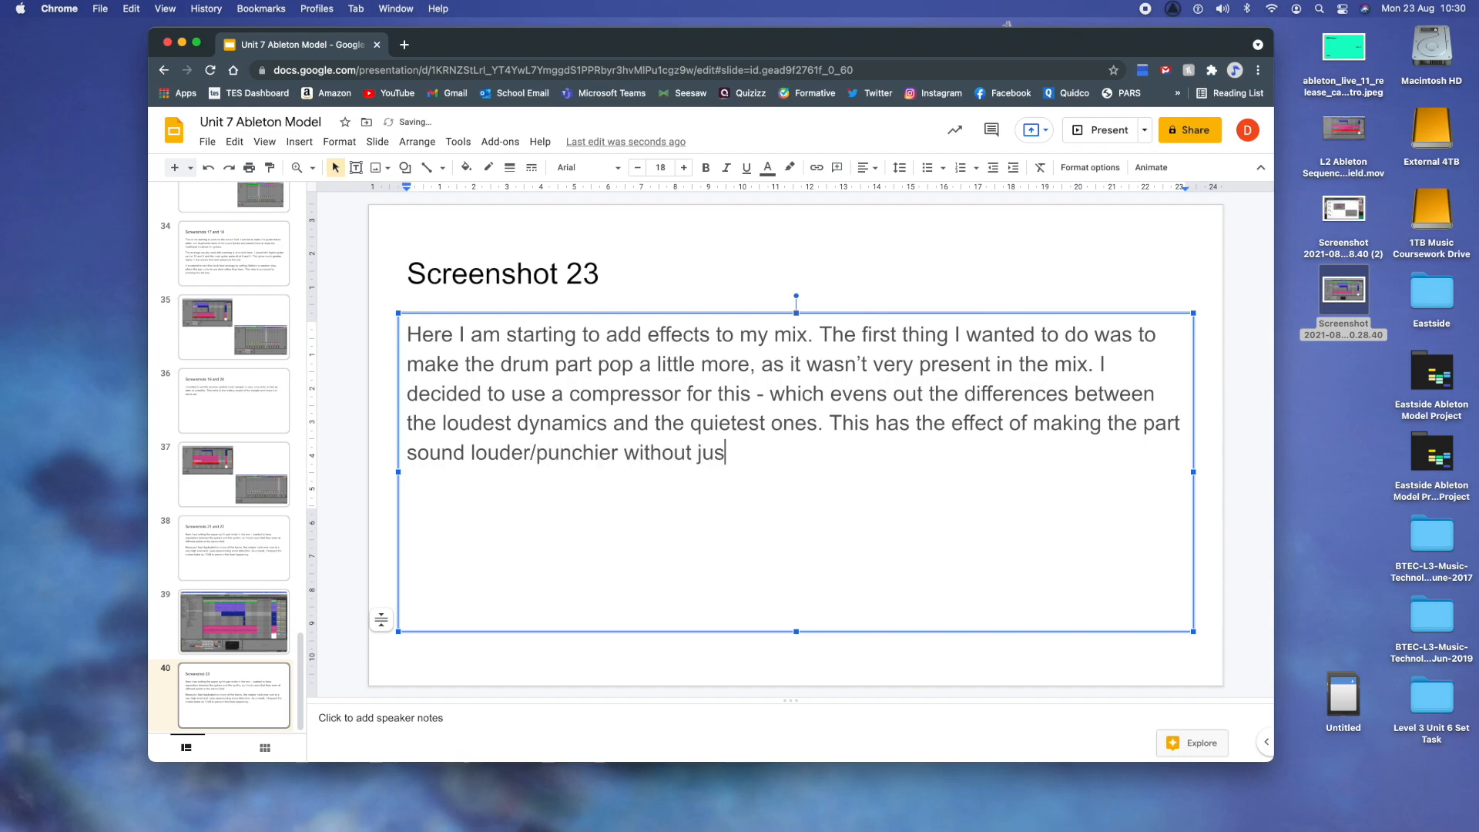
text(t turning up the level.)
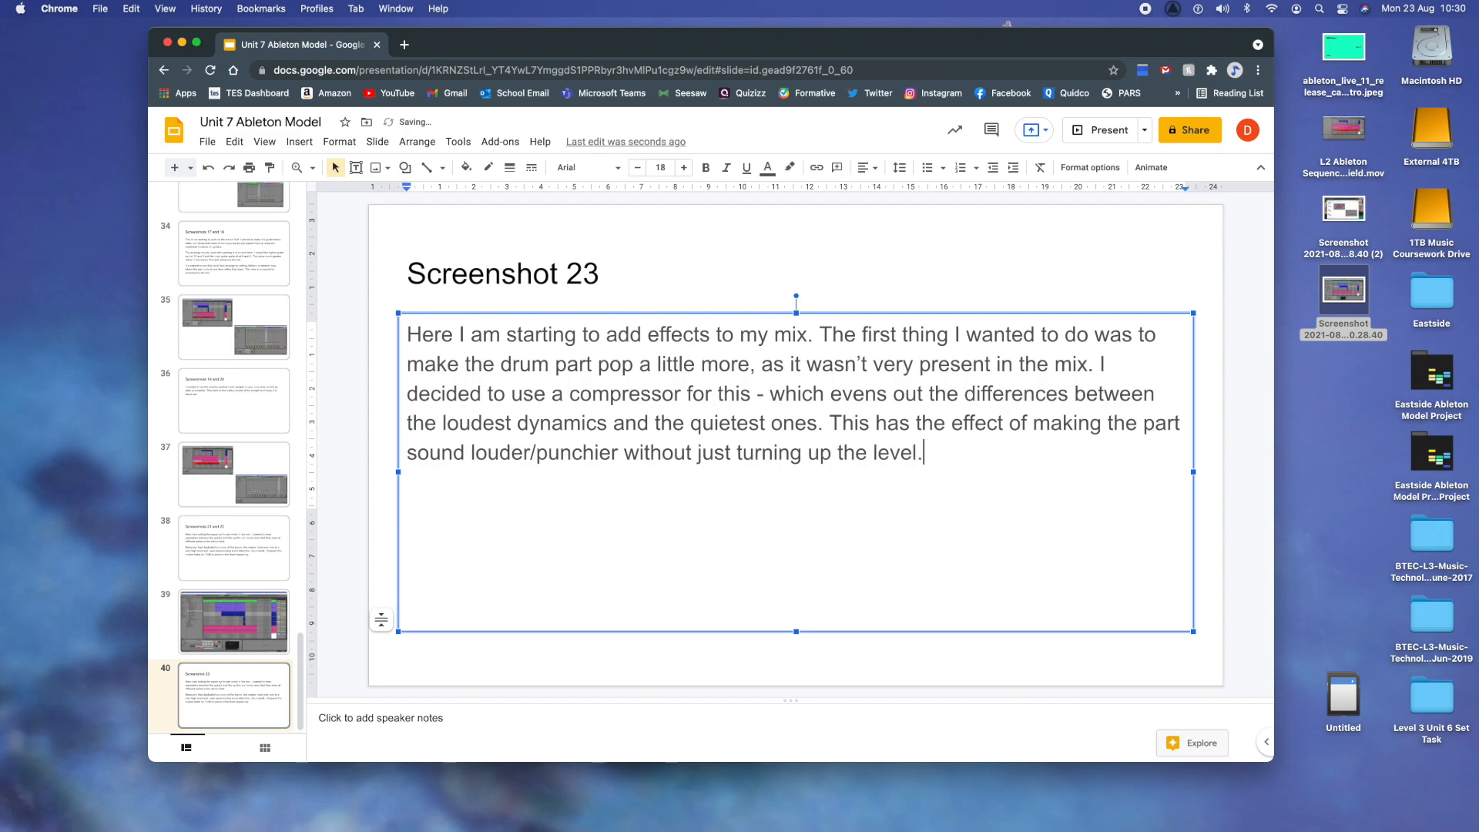
- Start a new paragraph with "I added the generic compressor plug-in by dragging it to the effects area at the bottom of the Ableton interface"
key(Return)
text(I added the generic compressor plug-in b)
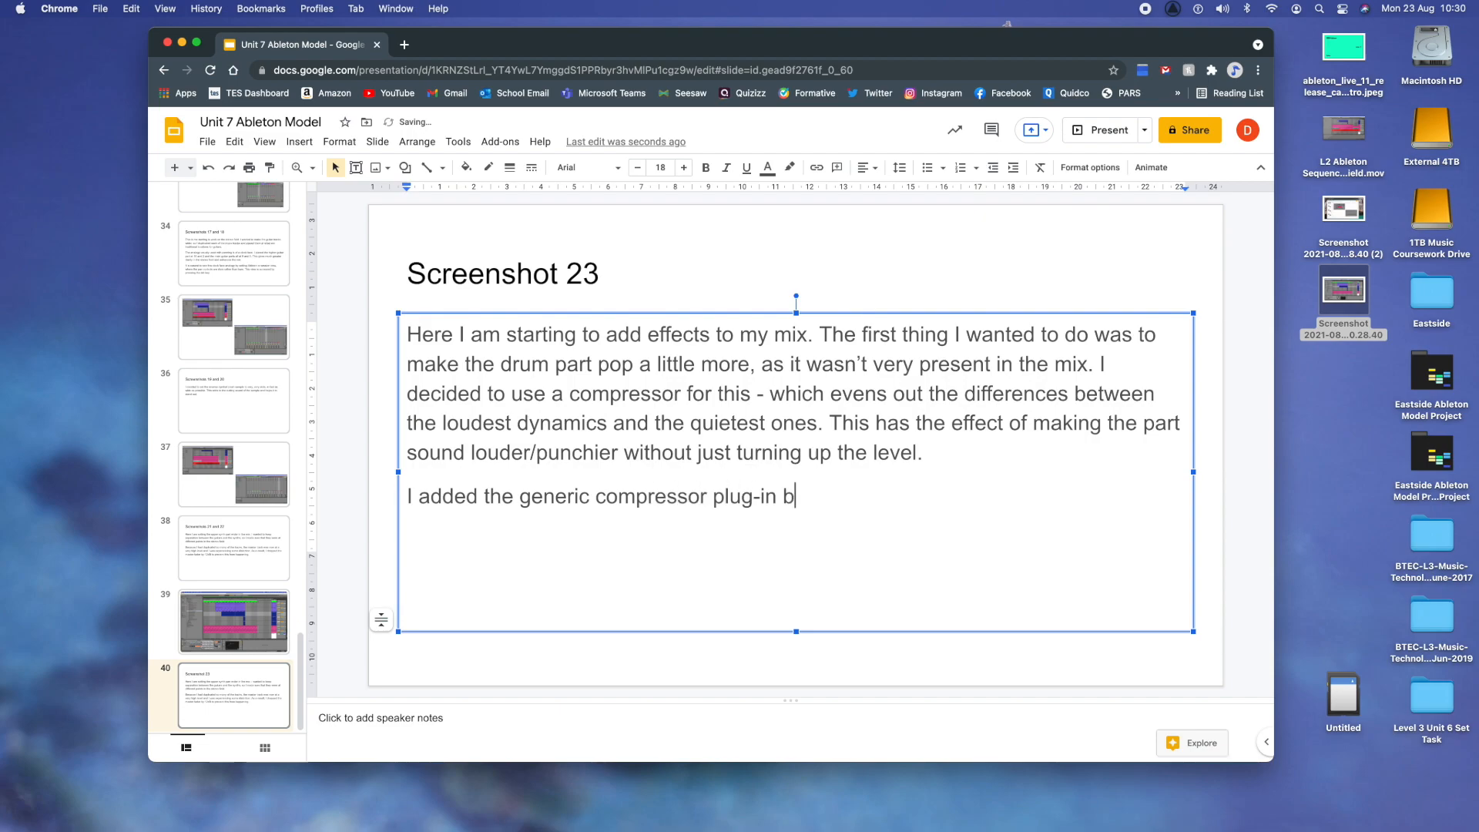
text(y dragging it to )
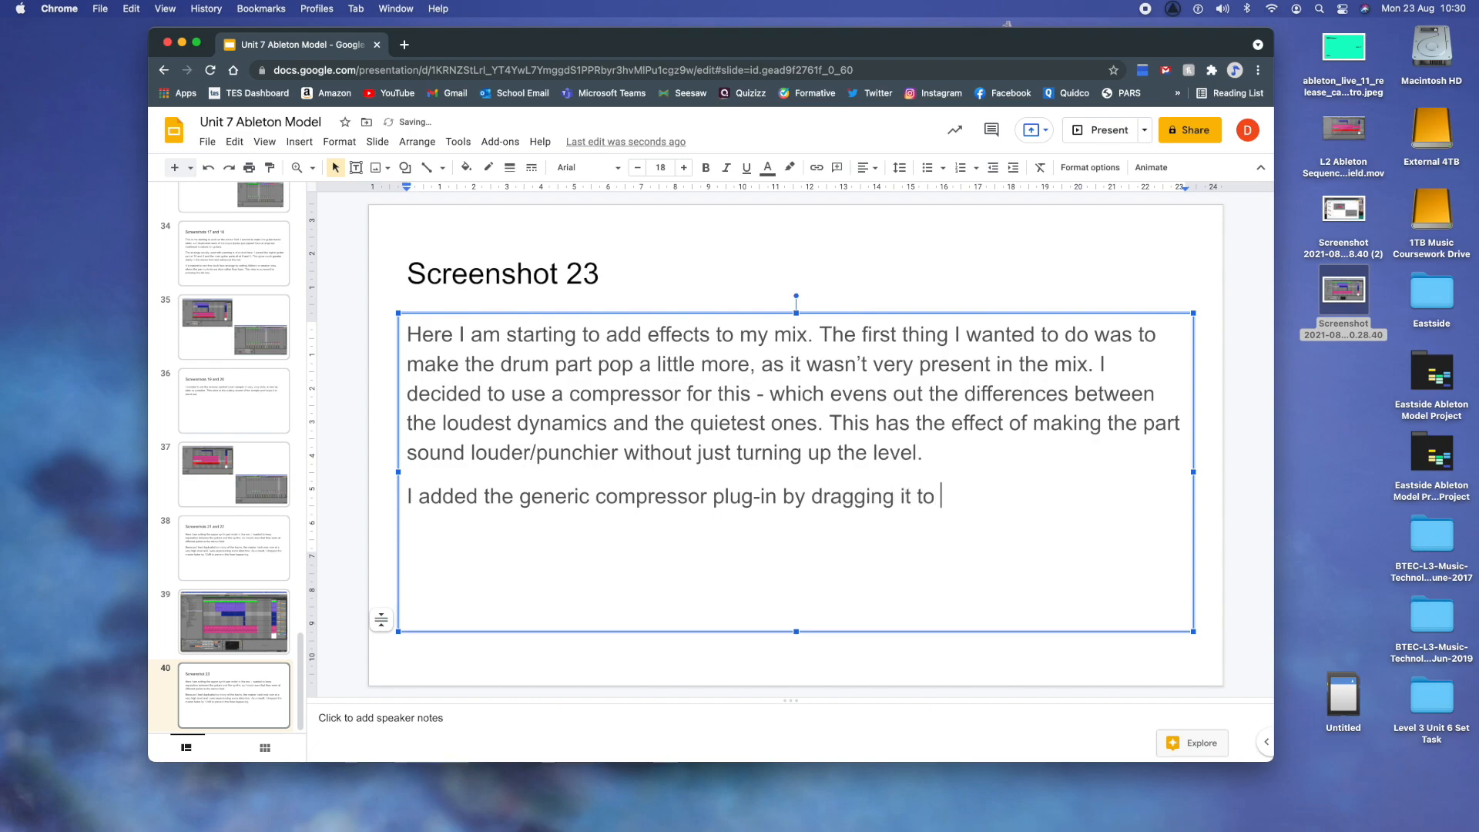
text(the effects area at the bottom of the Ableton interface. This plug-in)
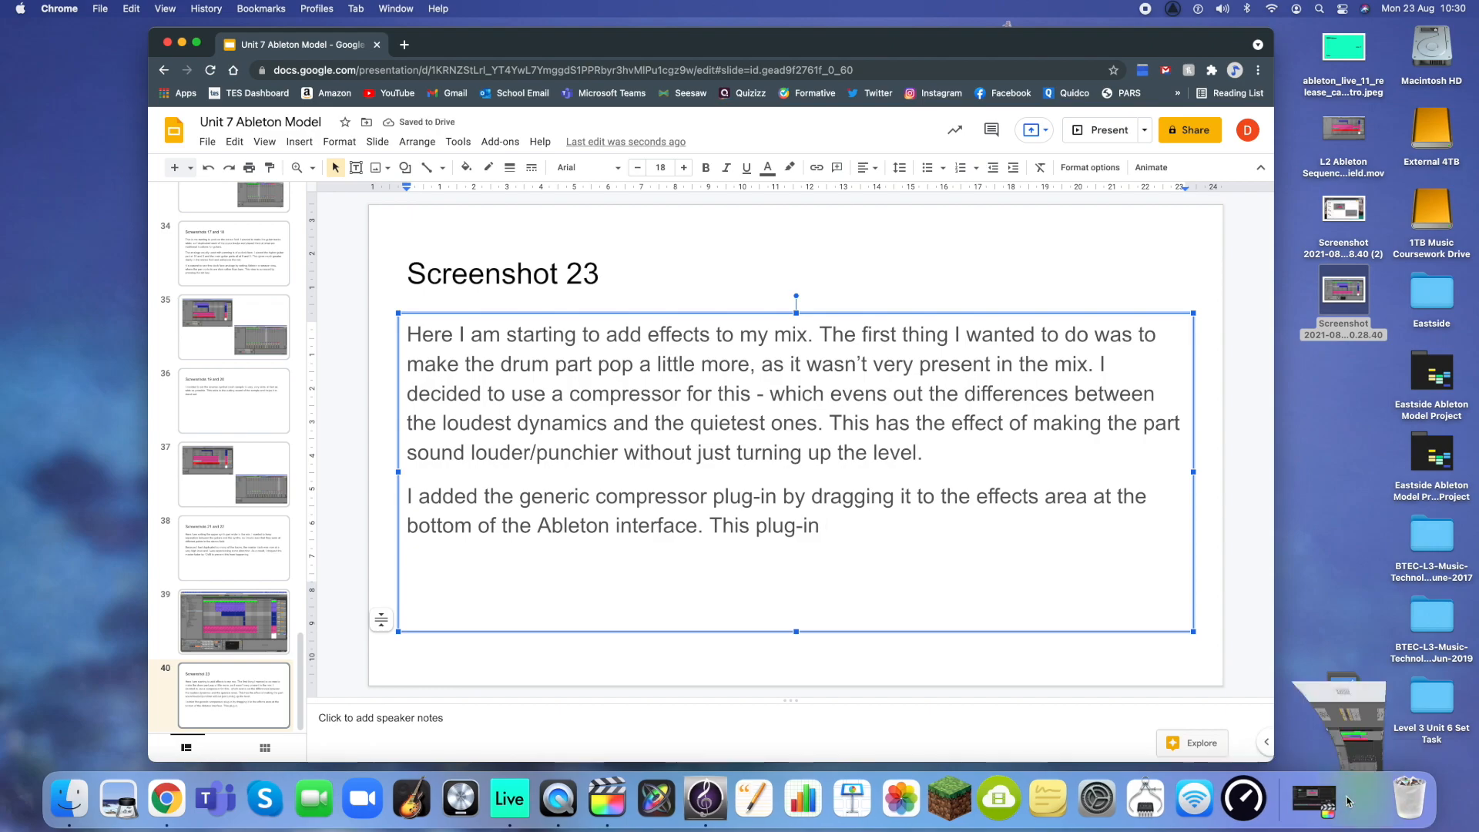
- Continue the paragraph with ". This plug-in has a visual adjustment interface", checking the Generic Compressor in Ableton Live for the wording
click(1339, 801)
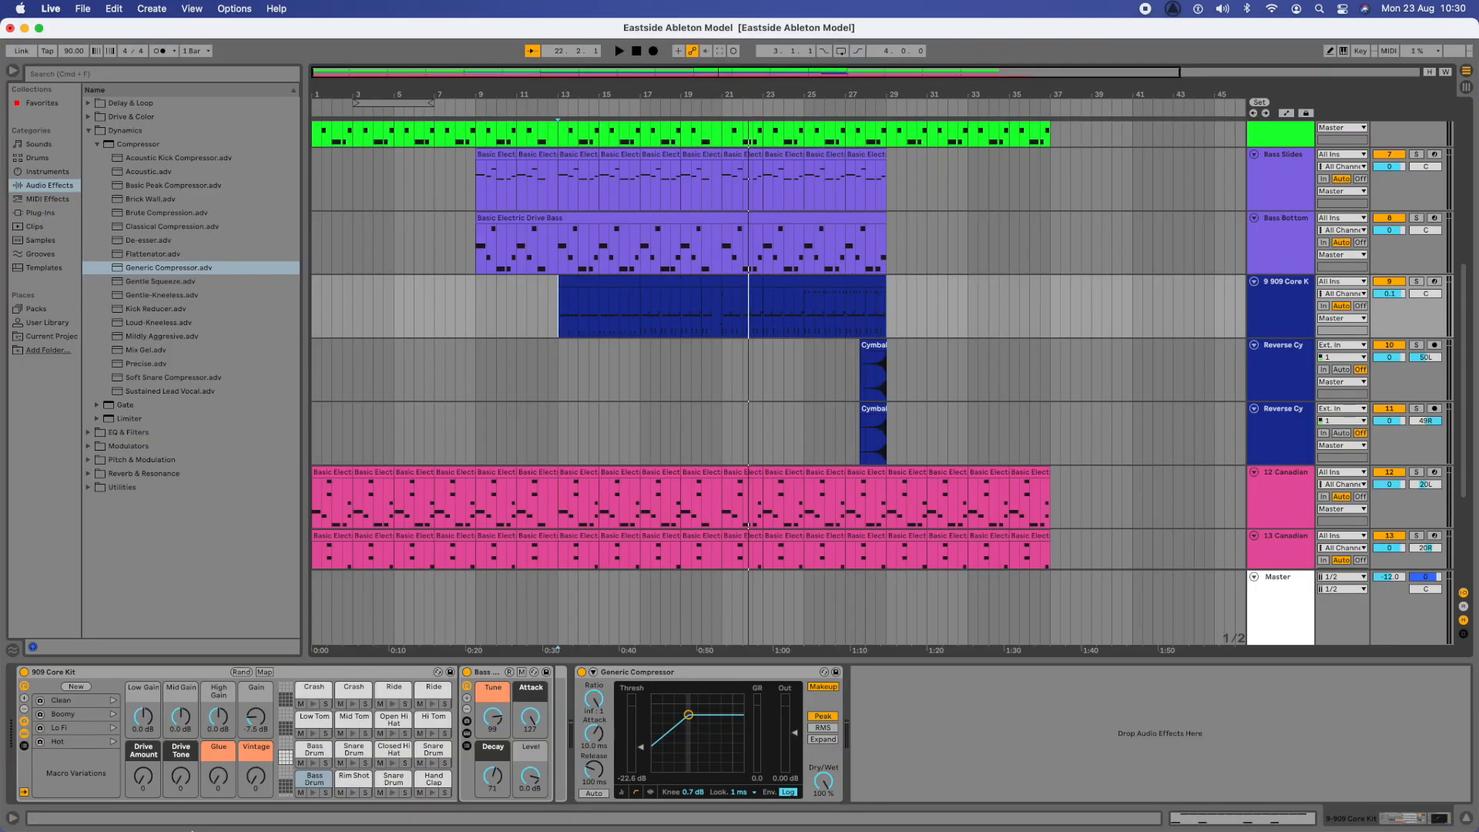
click(208, 805)
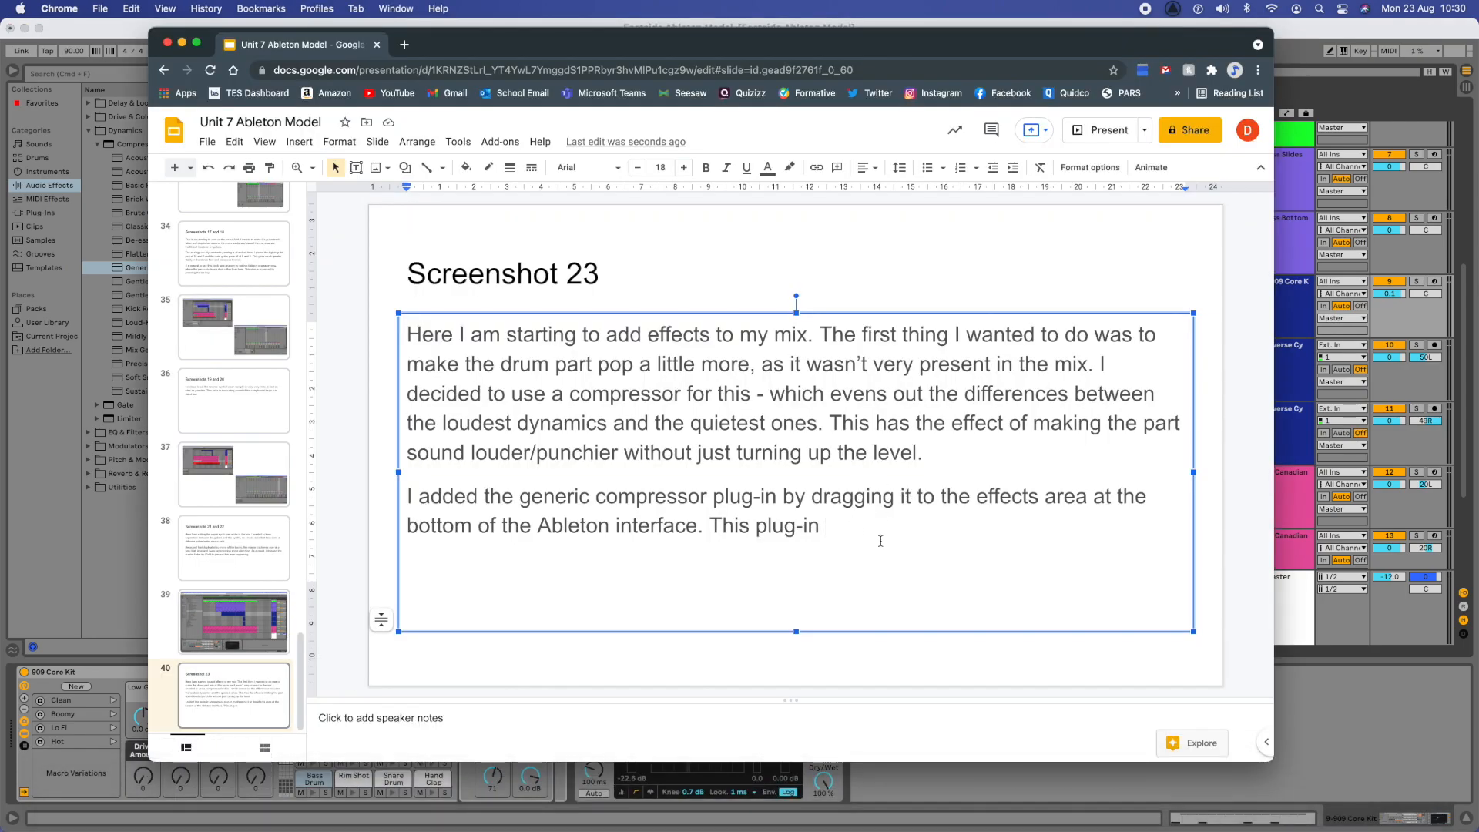
text(has a visual)
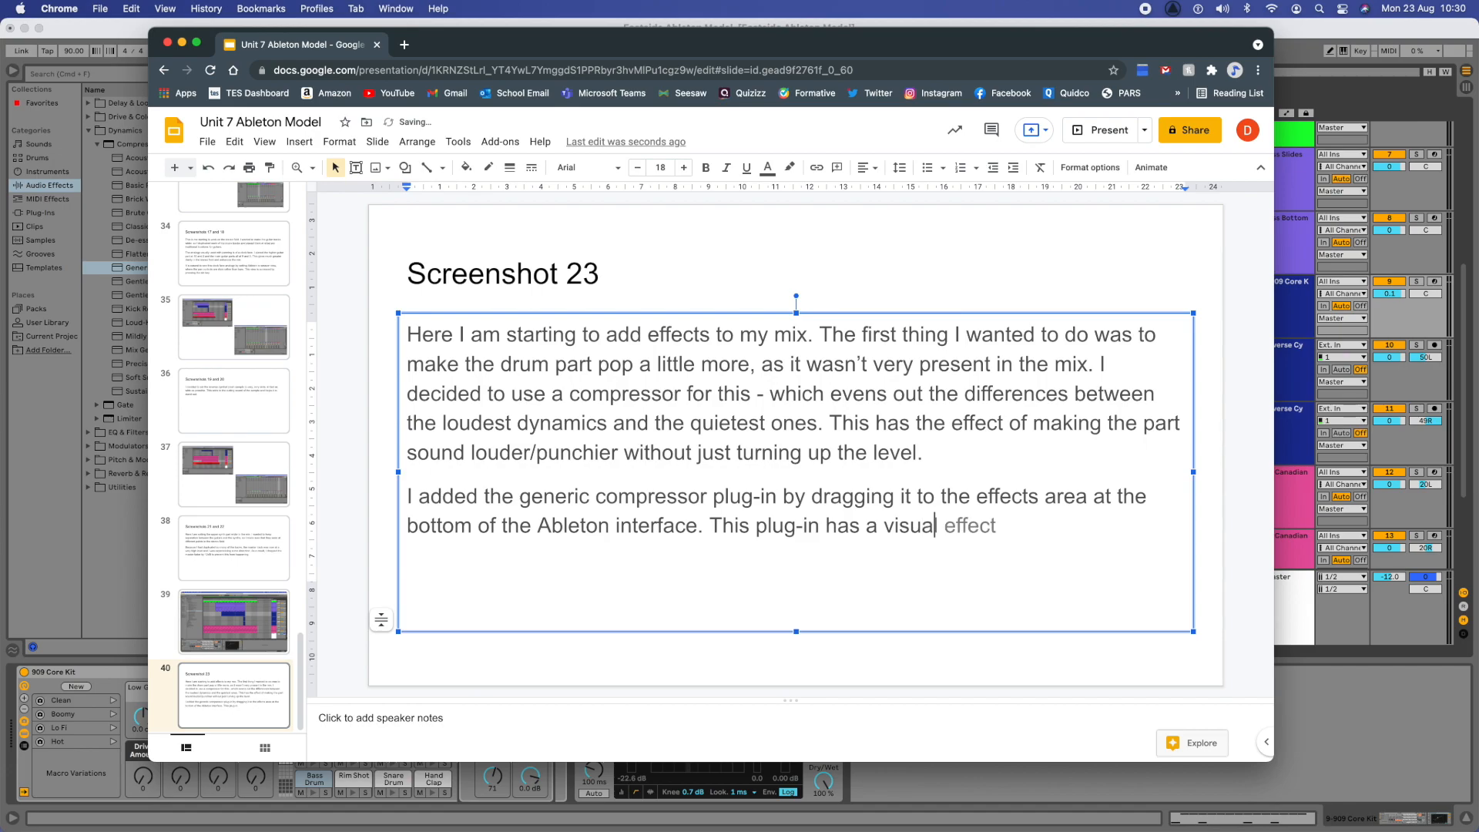
text( adjustment )
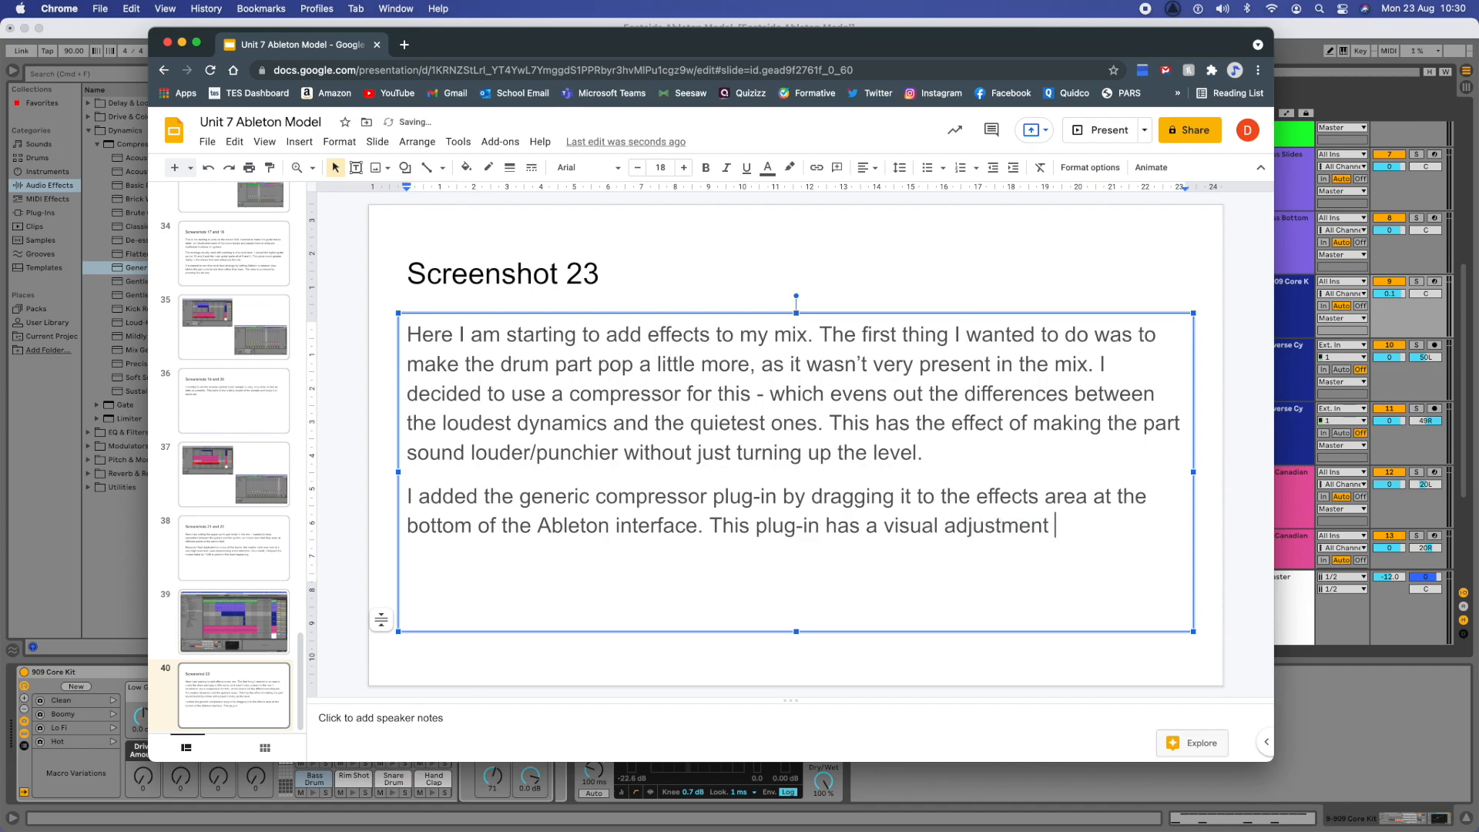
text(interface)
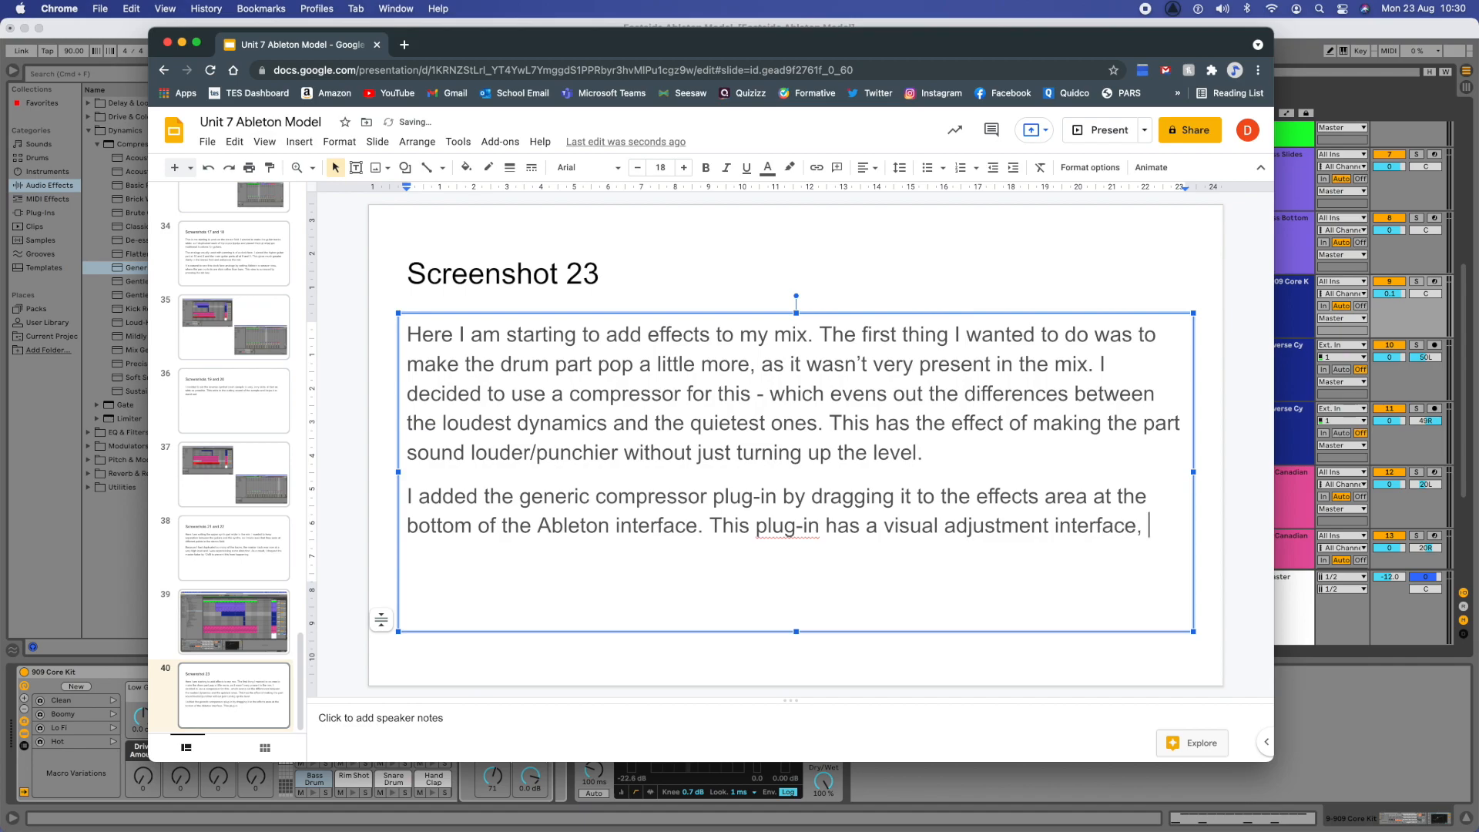
text(, so Iater)
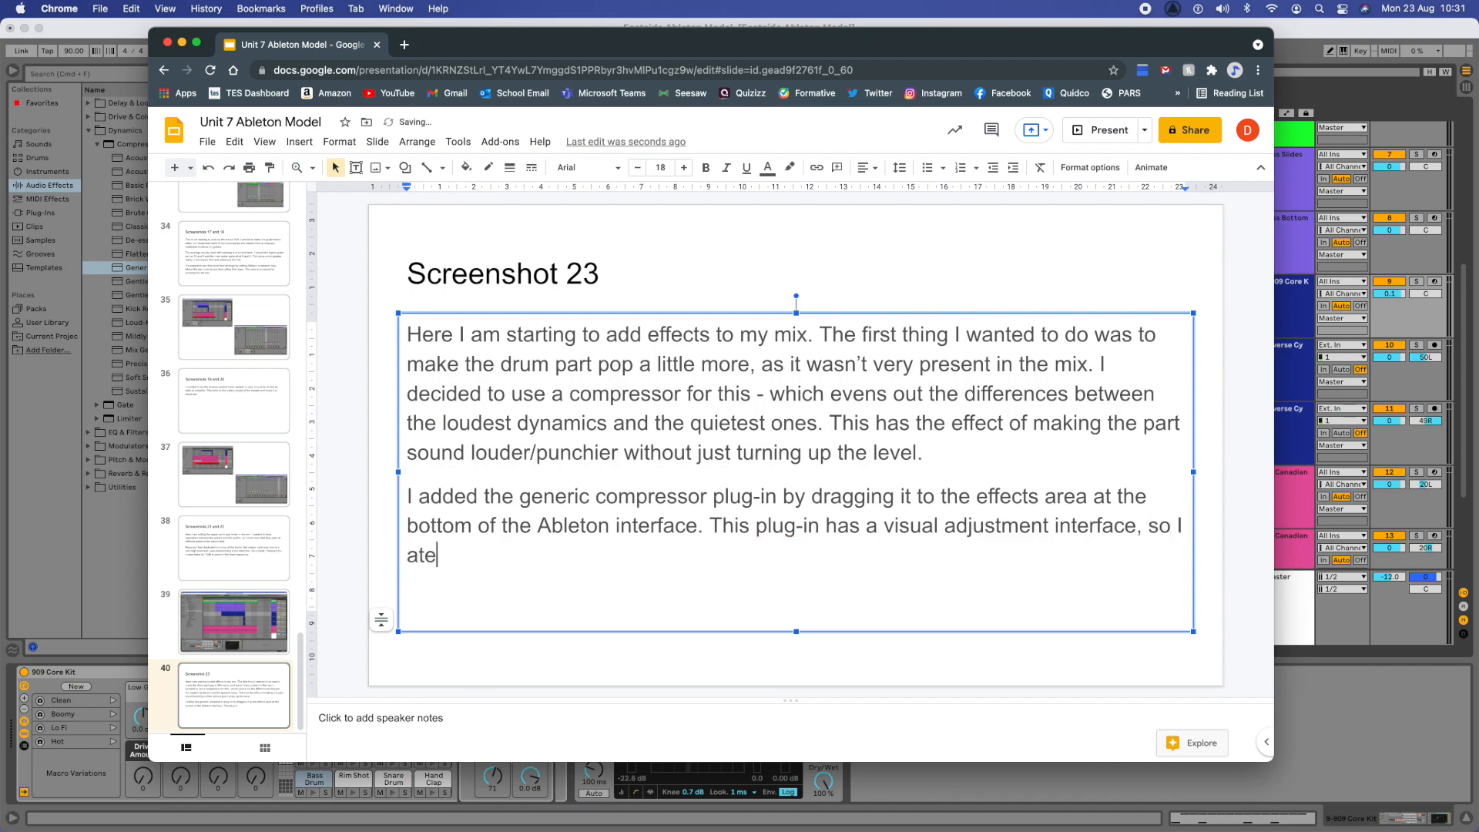
- Complete the sentence with ", so I altered this until I had a good level without pushing the track too much."
key(BackSpace)
key(BackSpace)
key(BackSpace)
text(ltered this until I ha)
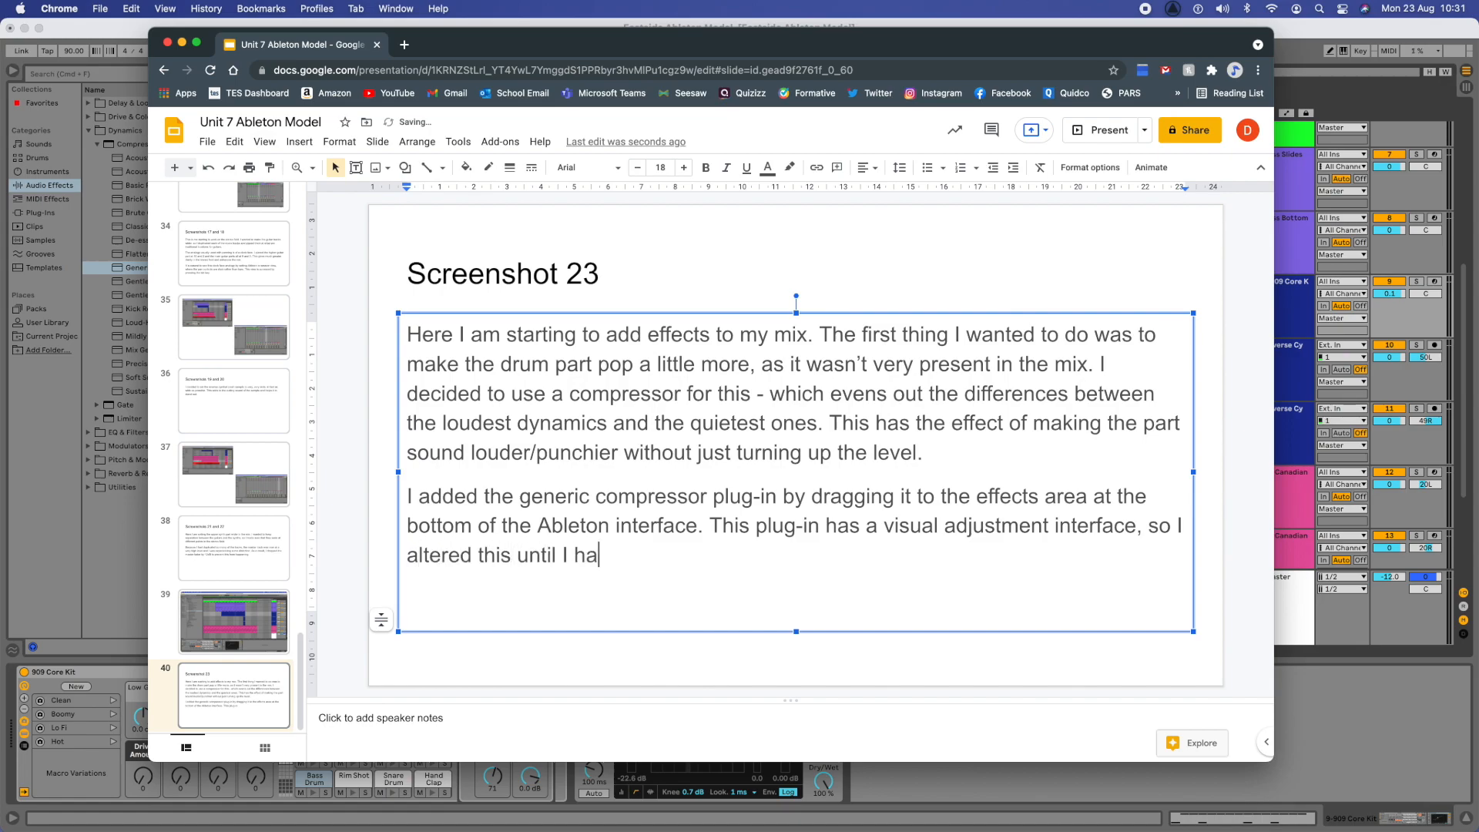
text(d a good level )
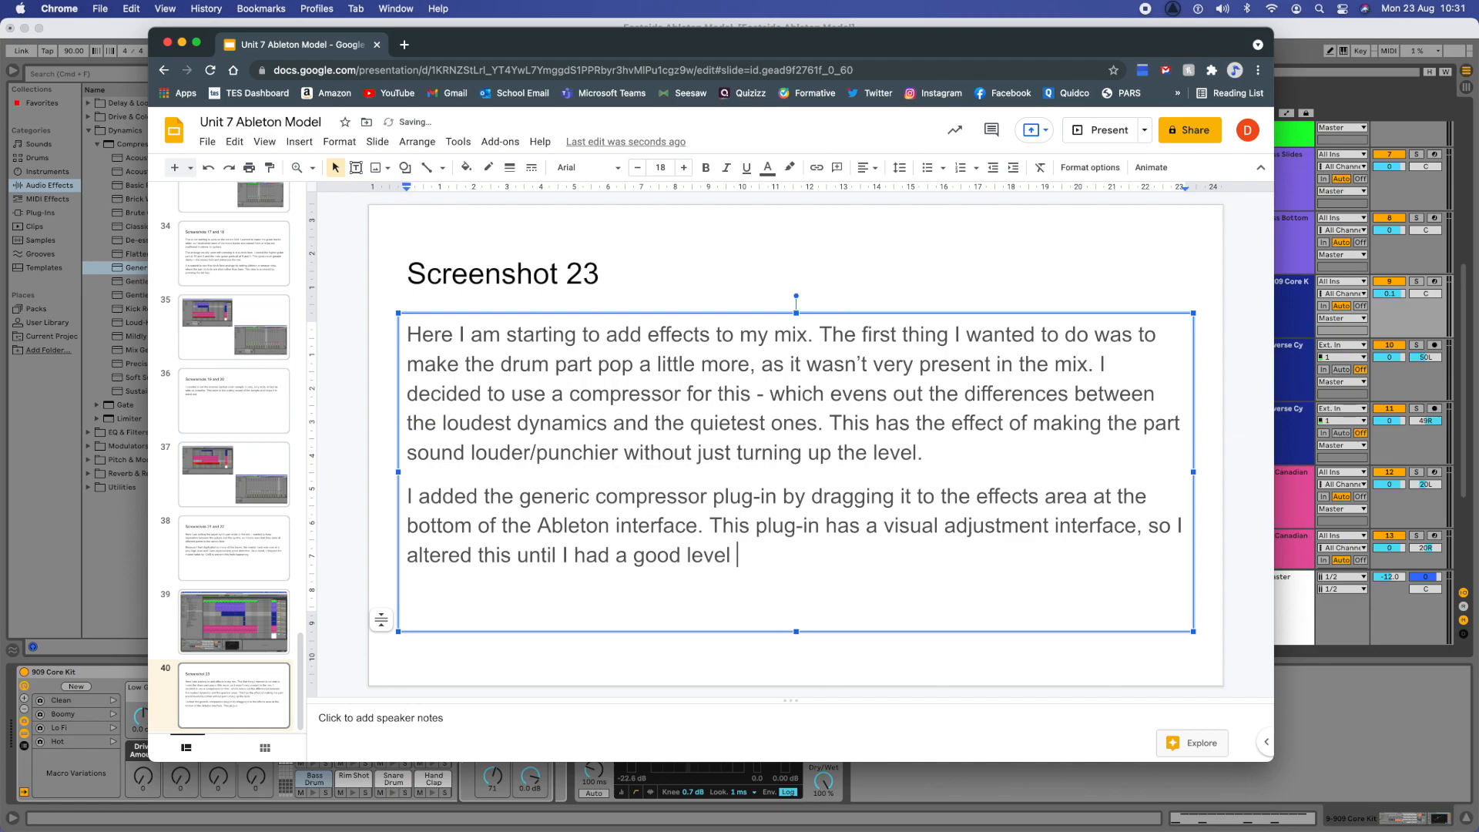
text(without pushing )
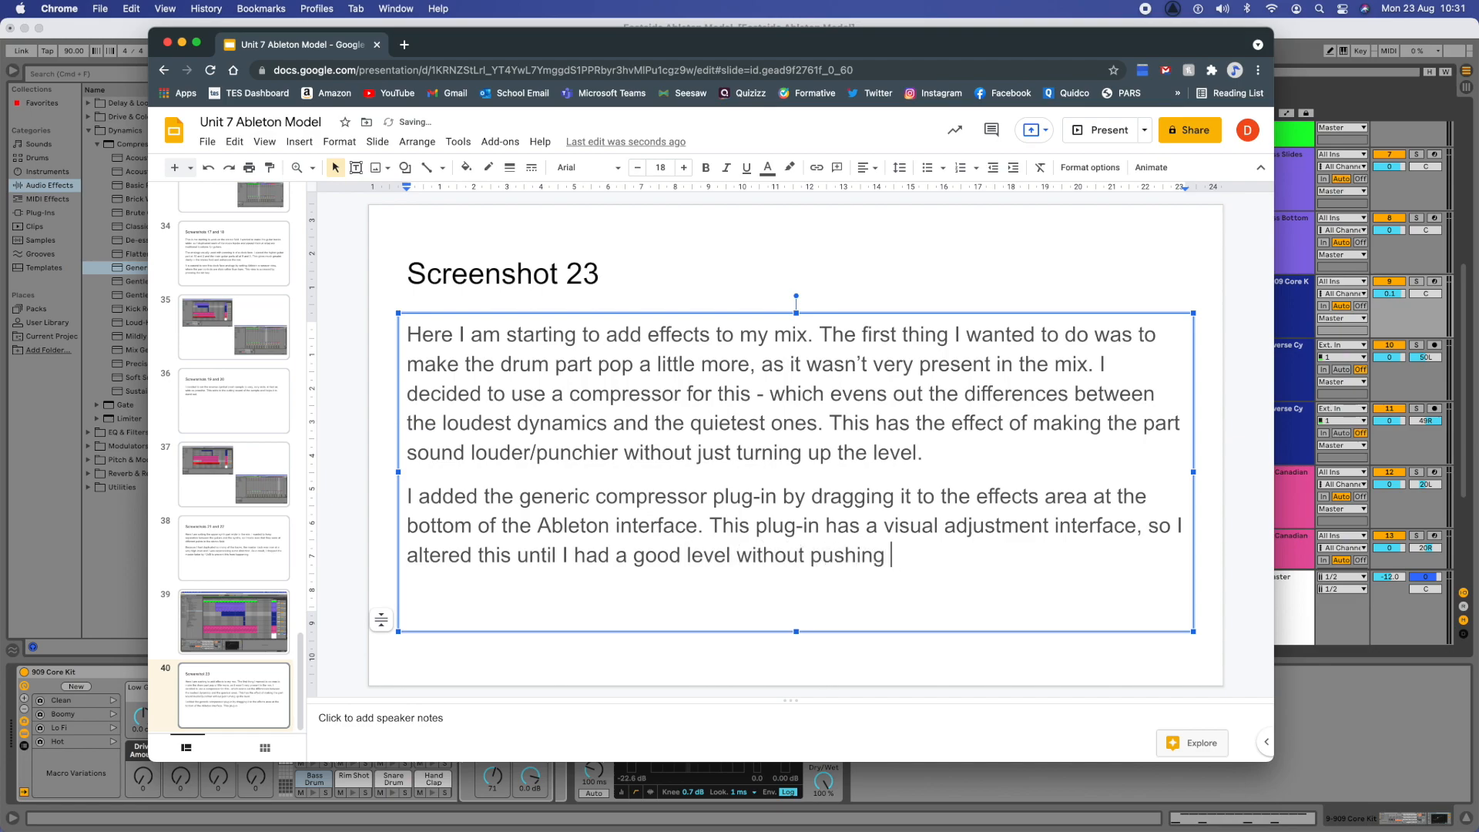
text(the track too much.)
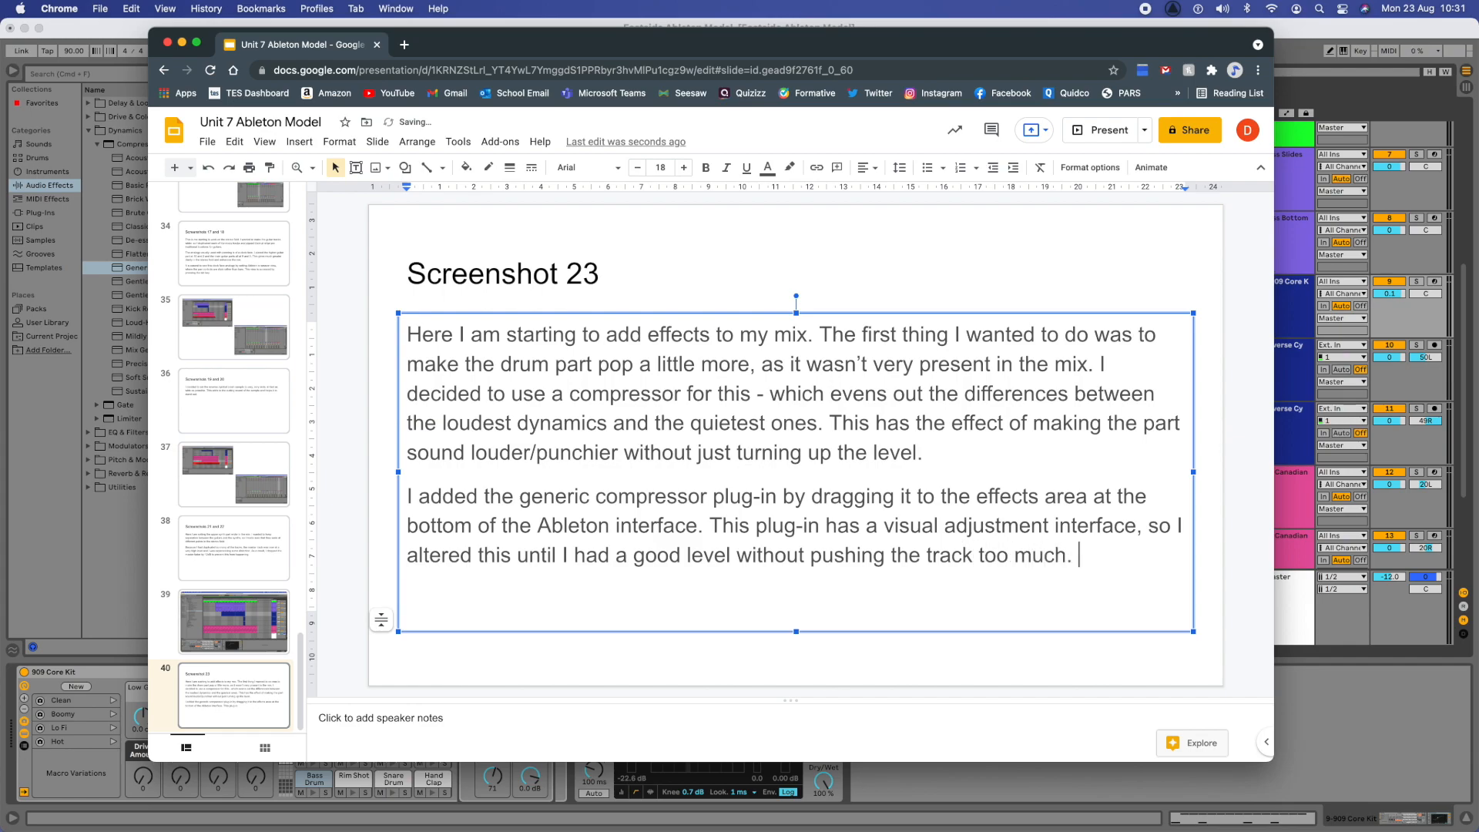
- Switch to the Eastside project in Ableton Live and play the opening of the arrangement from bar 1
click(786, 341)
click(1297, 352)
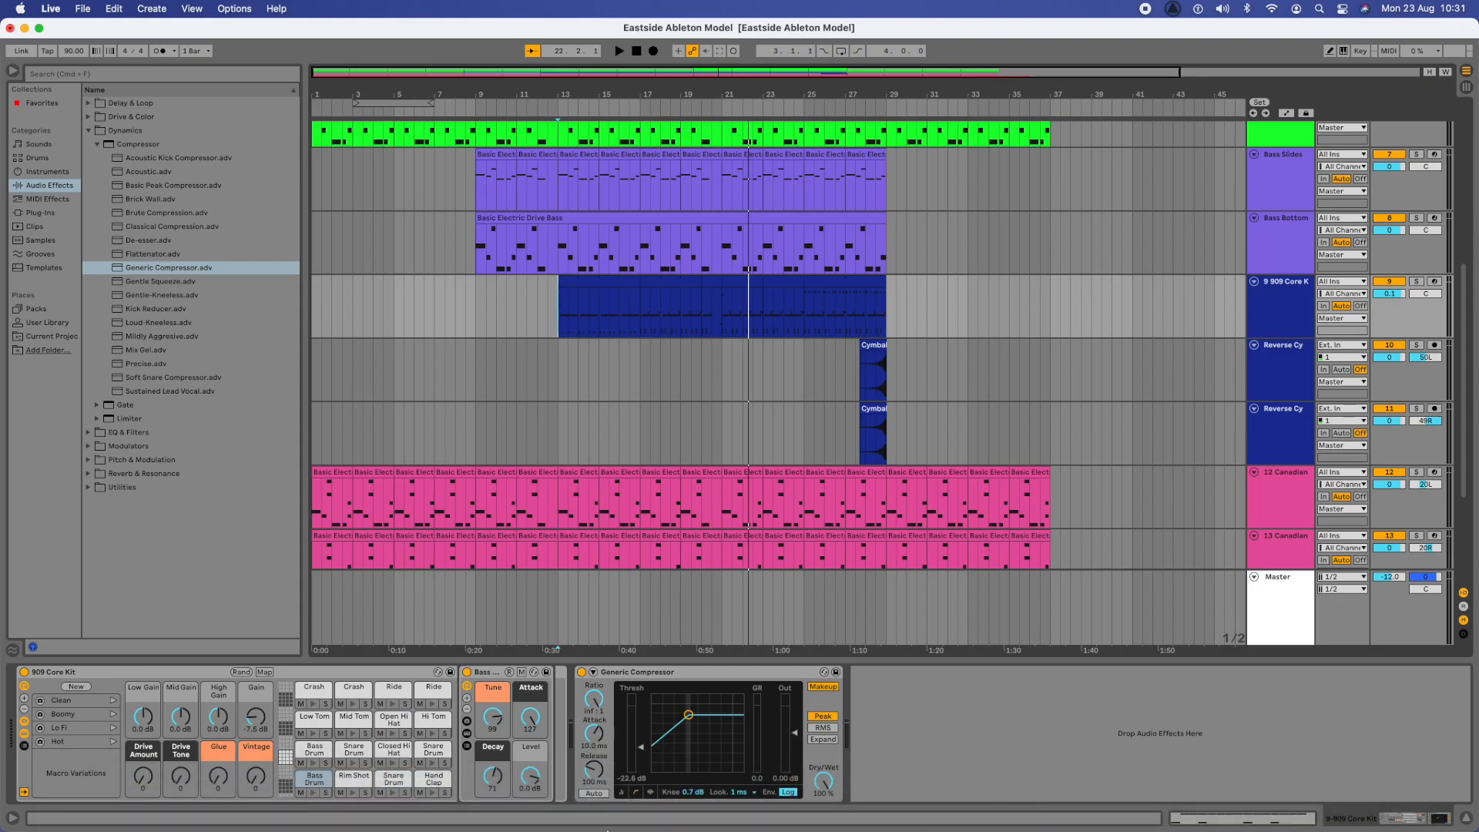
click(175, 811)
drag(659, 44, 644, 0)
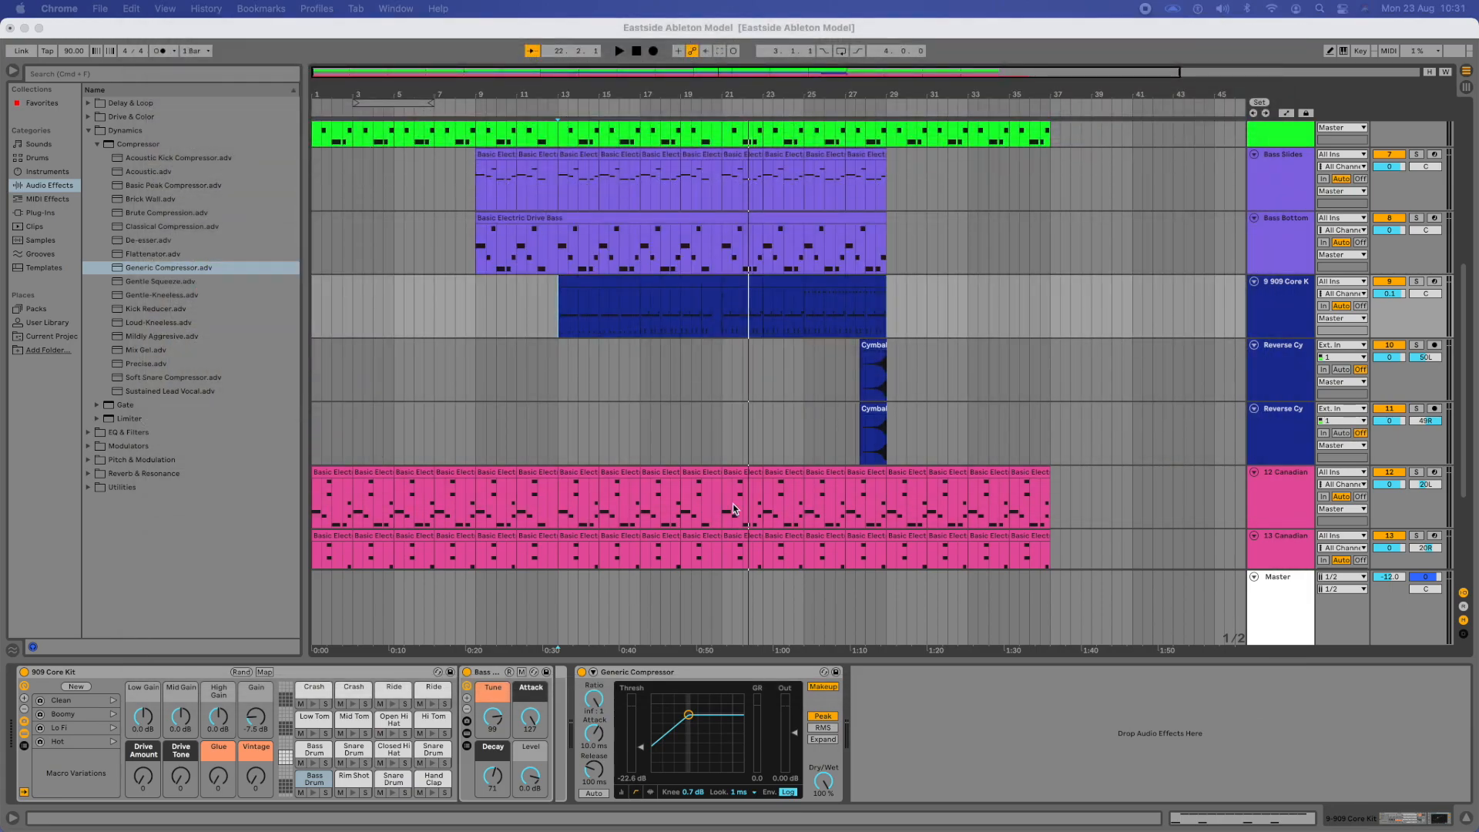
scroll(602, 423, up, 3)
scroll(602, 424, up, 4)
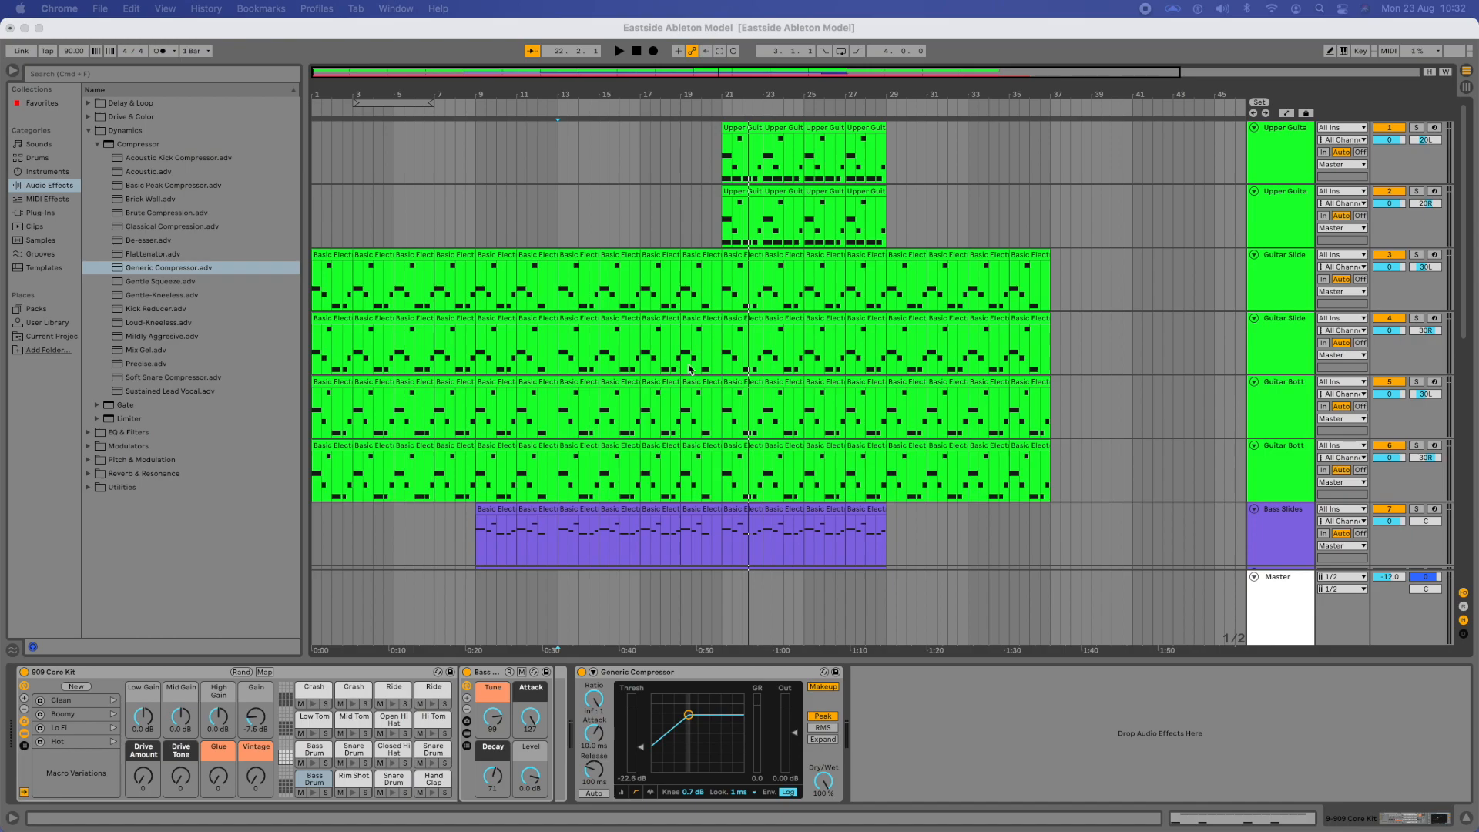
click(311, 224)
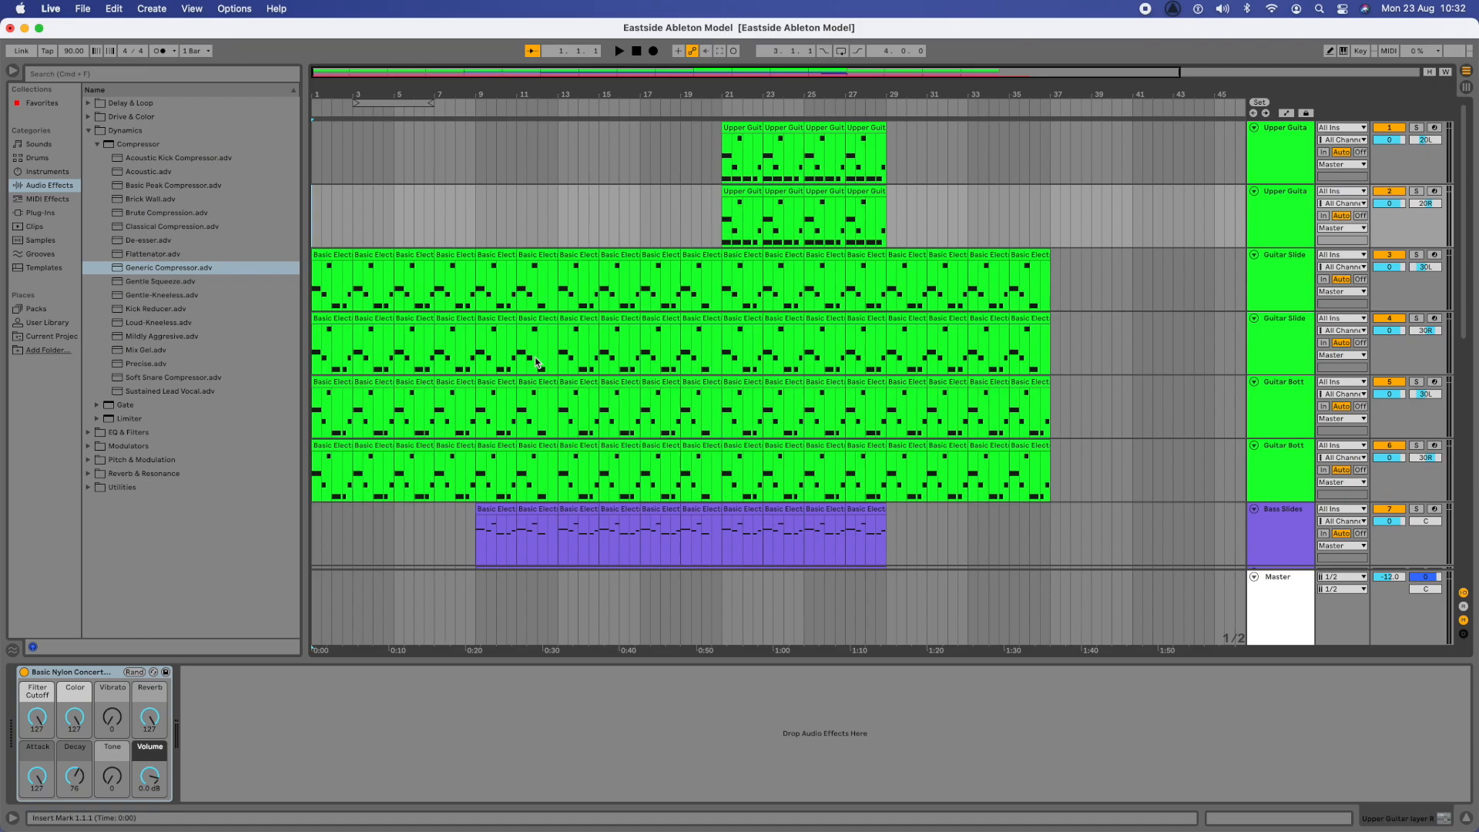
key(space)
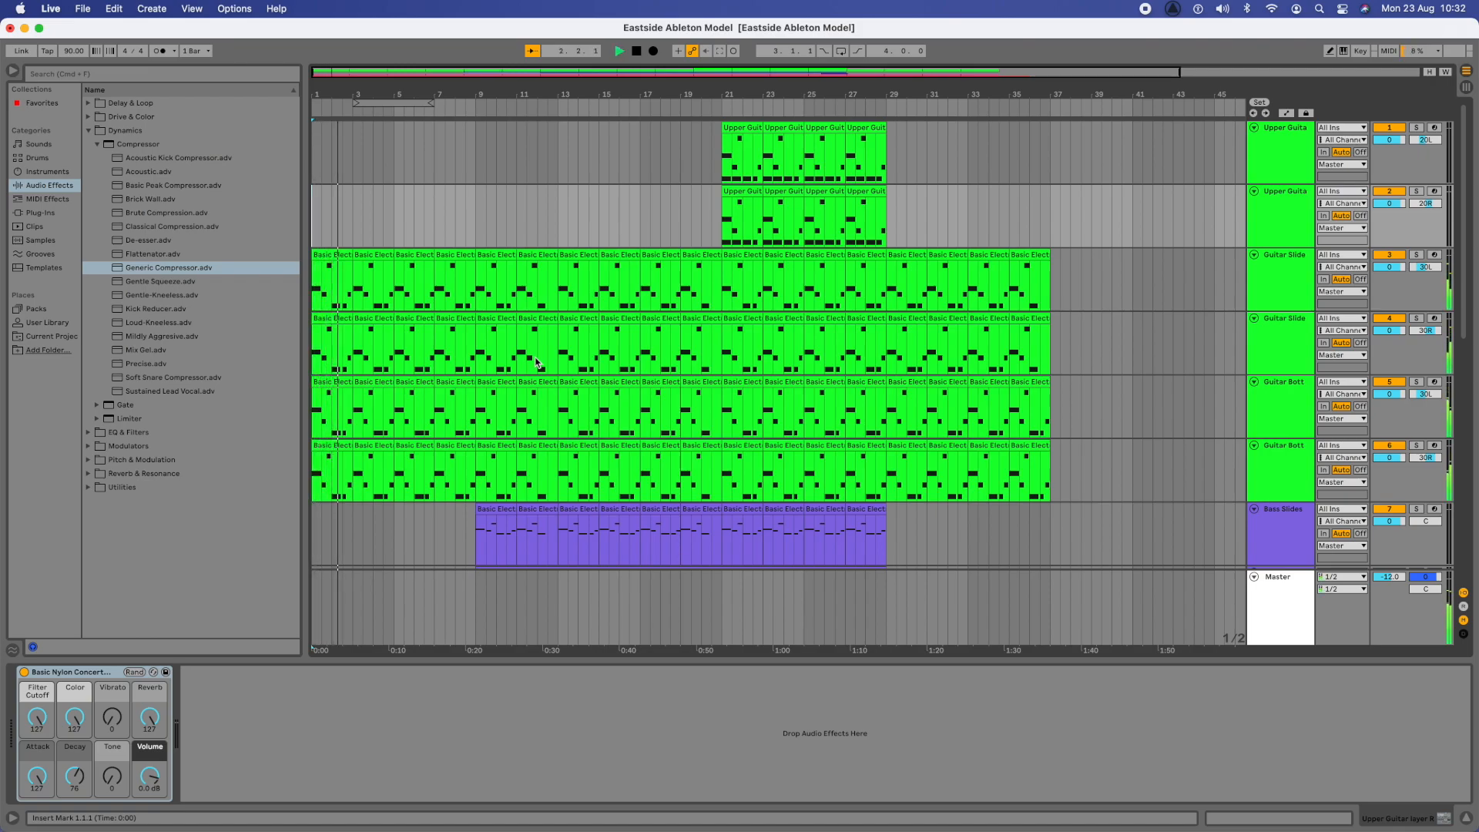
key(space)
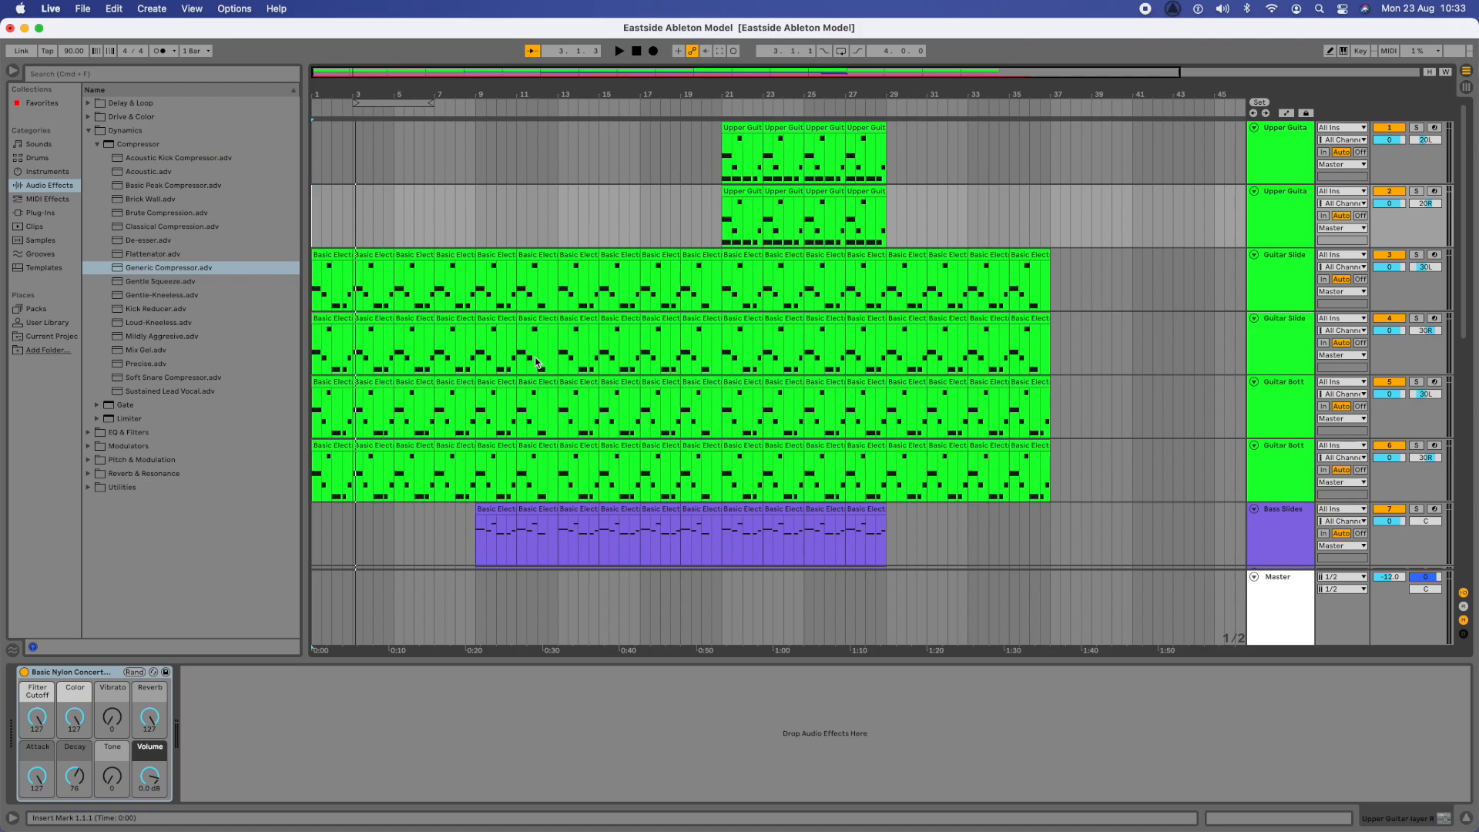
- Browse the EQ & Filters audio effects and select the Midnight preset of EQ Three
click(90, 131)
click(88, 145)
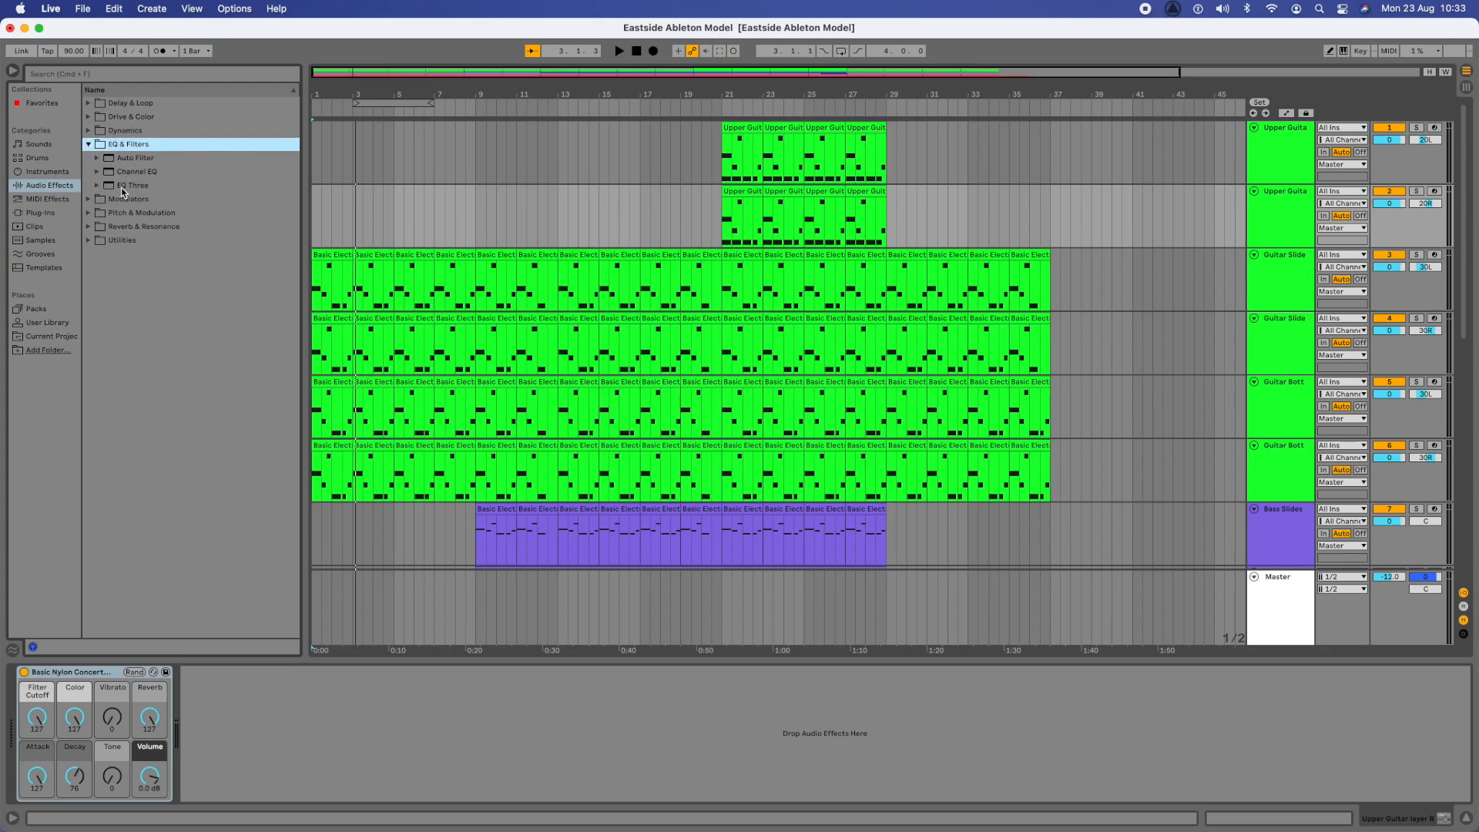
click(96, 172)
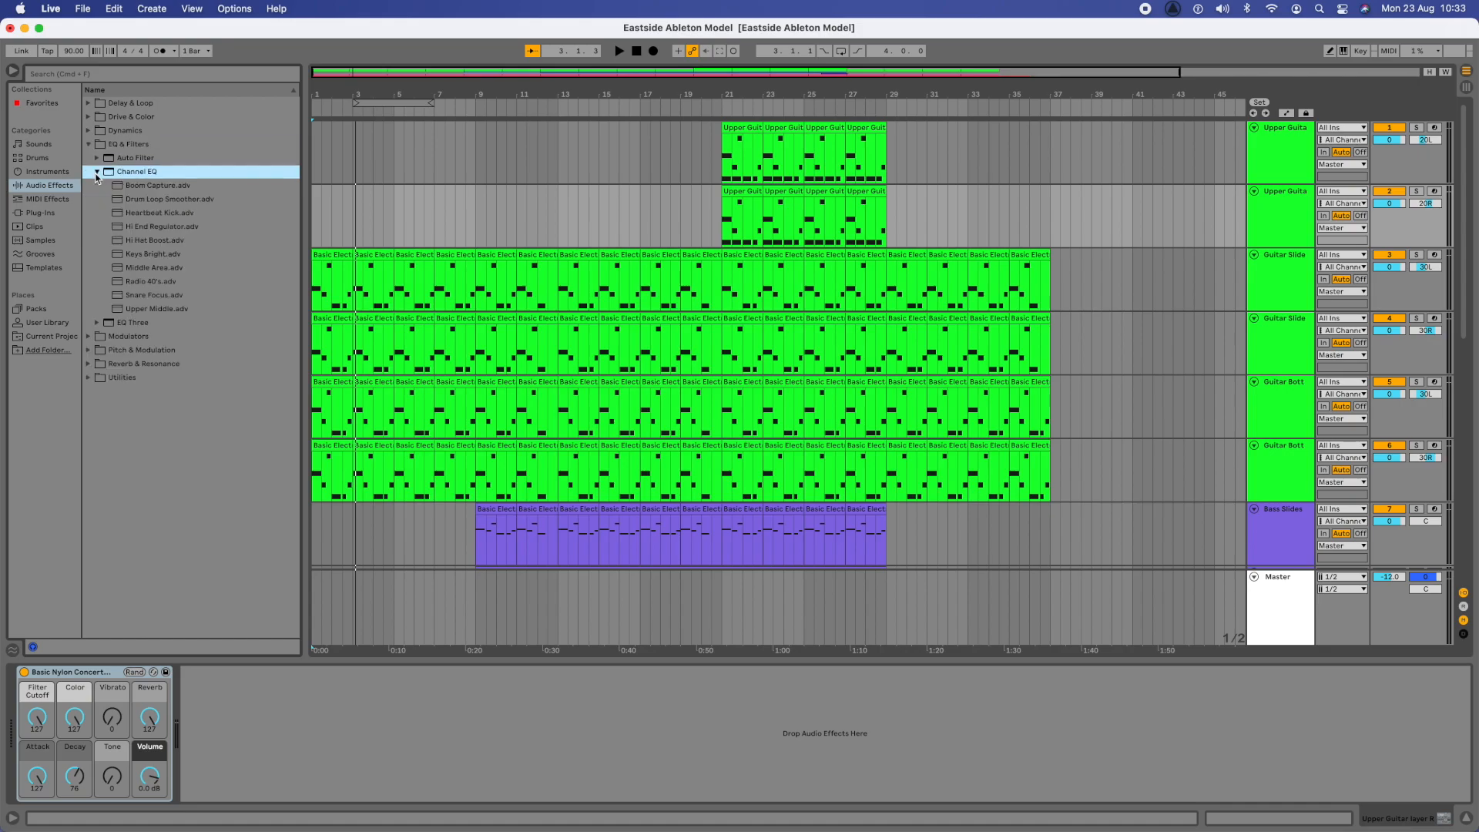
click(98, 323)
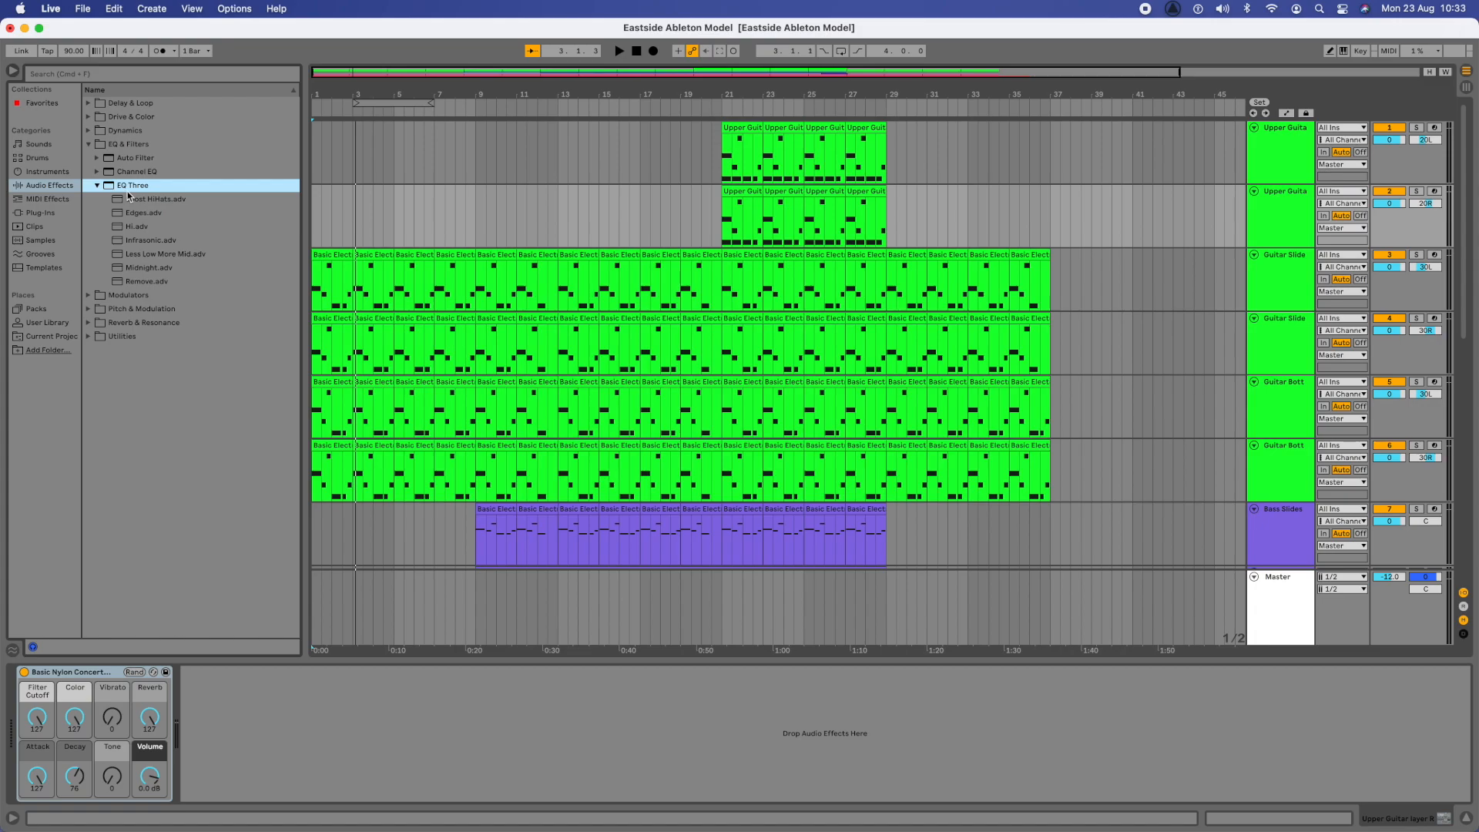
click(139, 274)
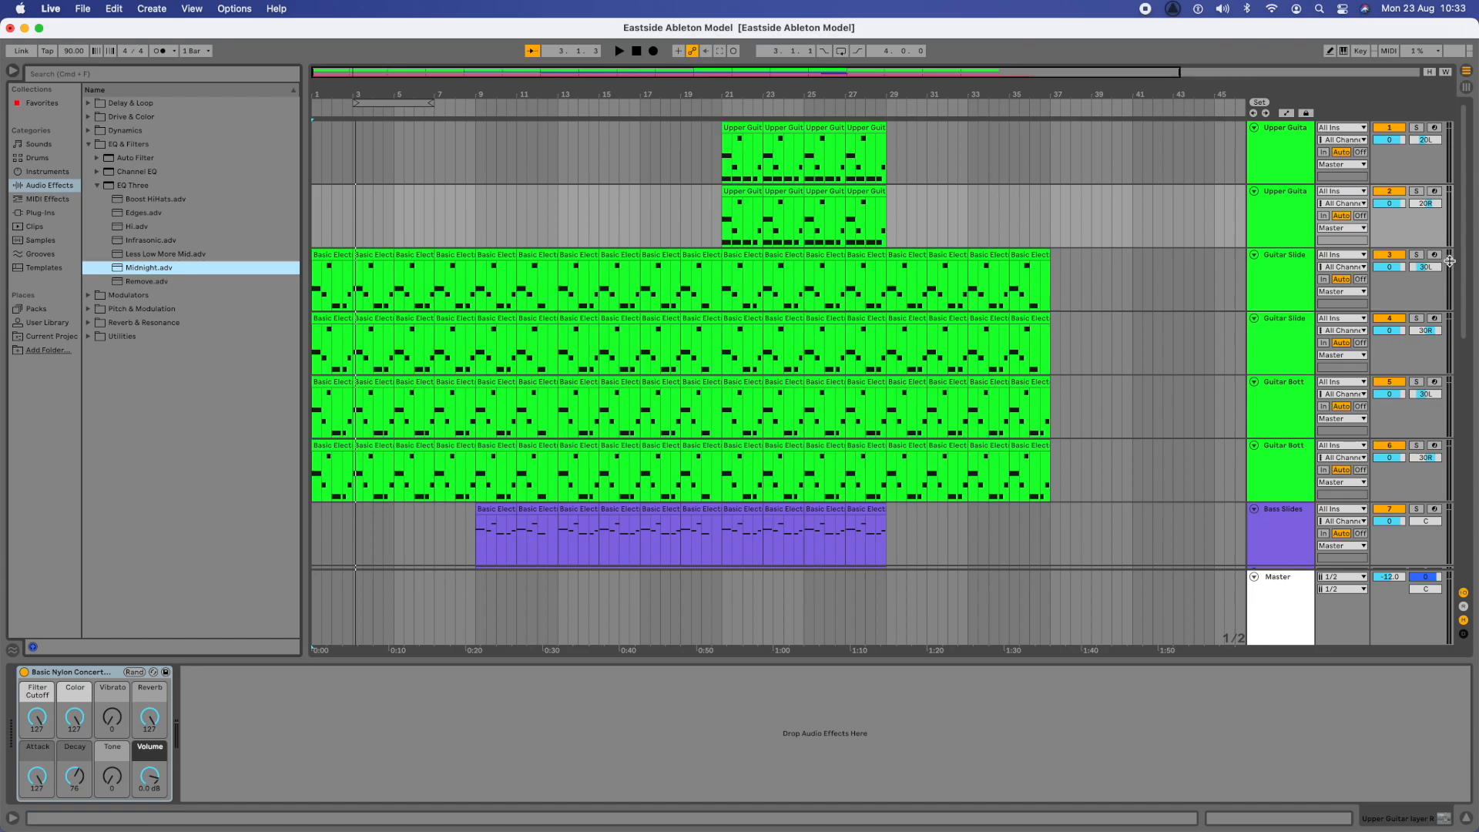
- Solo all six guitar tracks and start playback from the beginning of the arrangement
click(1417, 128)
click(1417, 191)
click(1417, 255)
click(1417, 318)
click(1418, 382)
click(1417, 445)
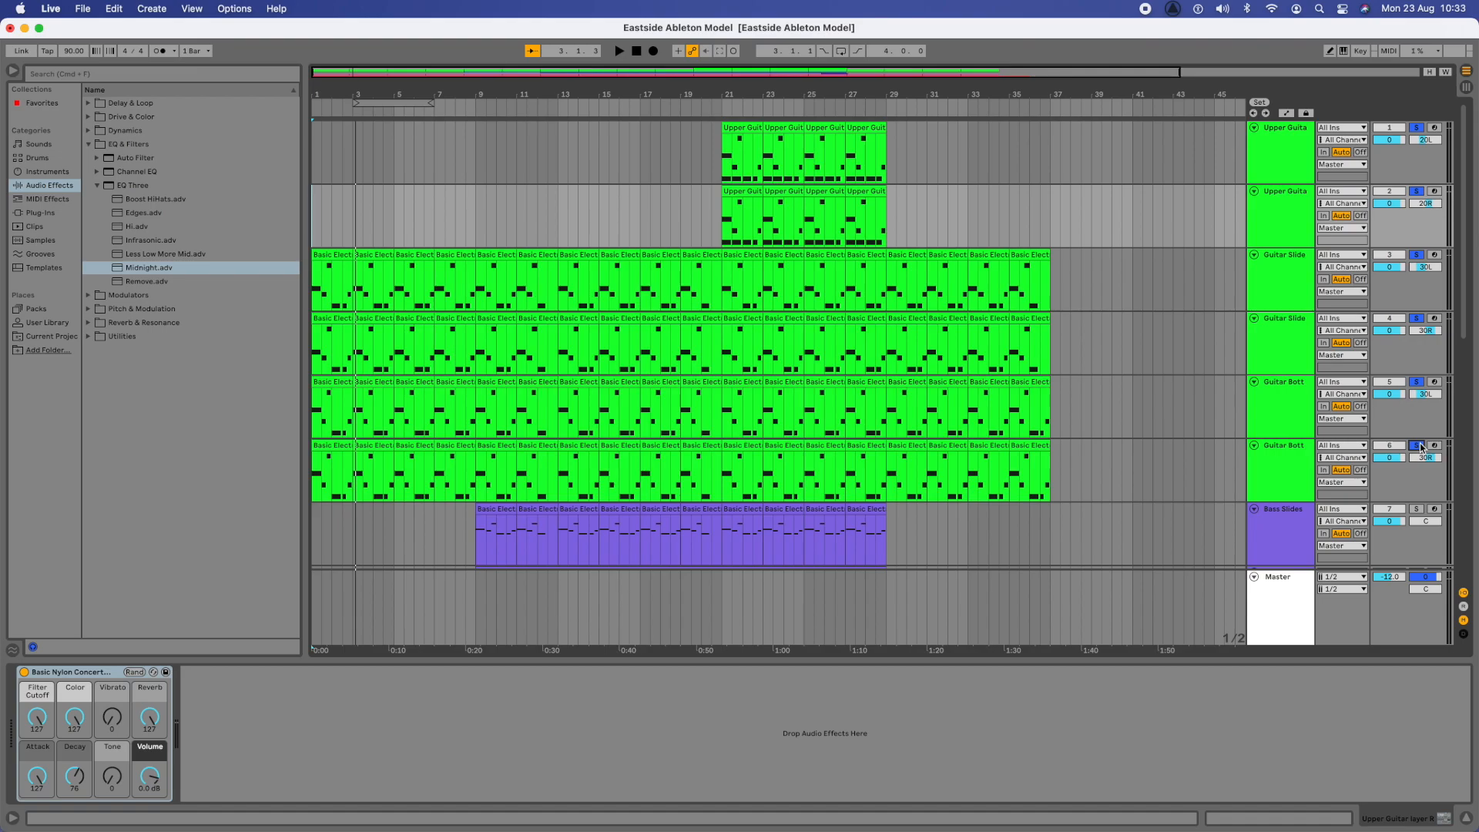
key(space)
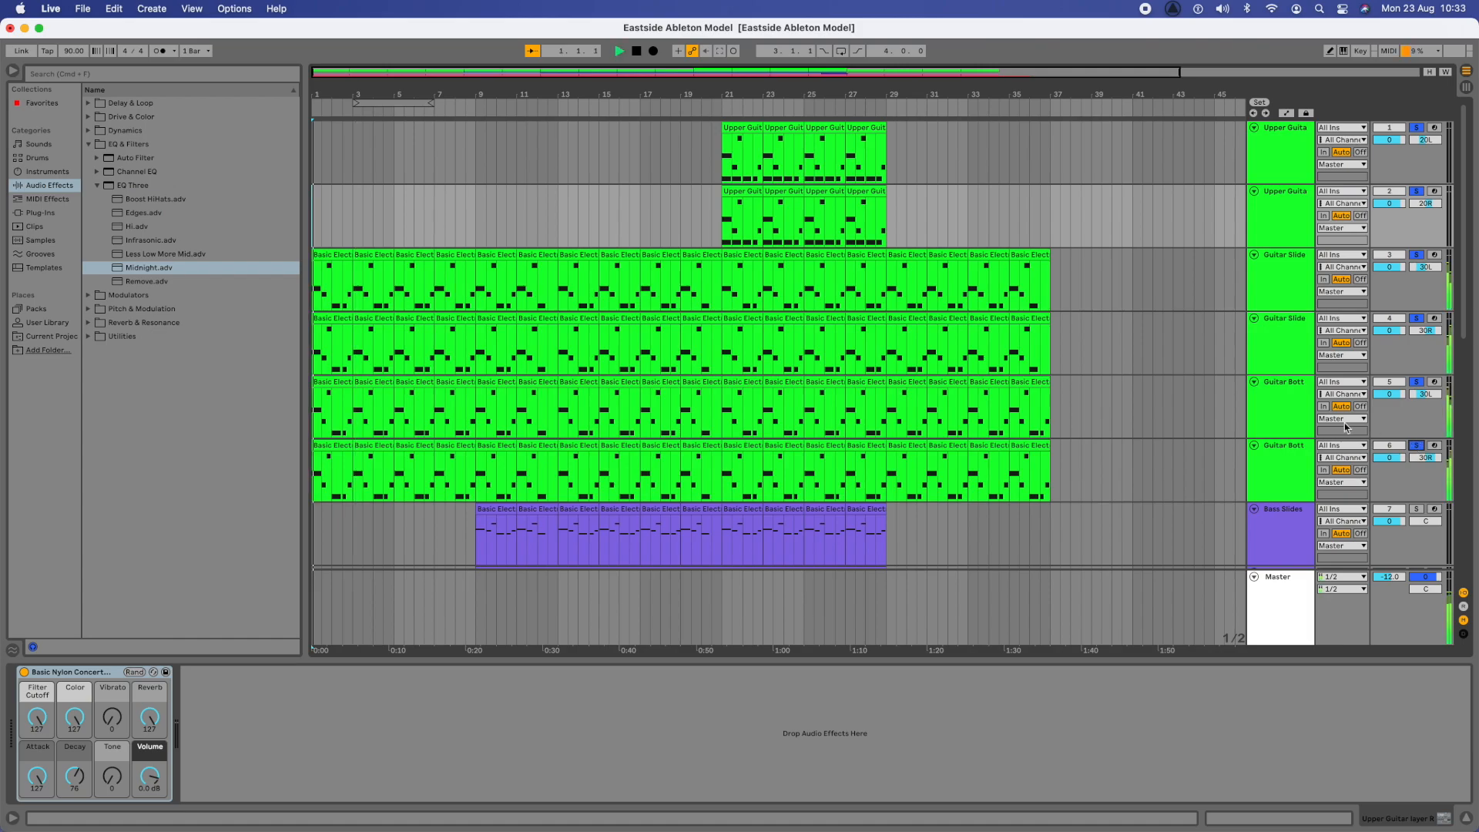
- Apply the Midnight EQ preset to all six guitar tracks, from the bottom layers up to the upper guitar layers
click(141, 272)
drag(141, 272, 401, 473)
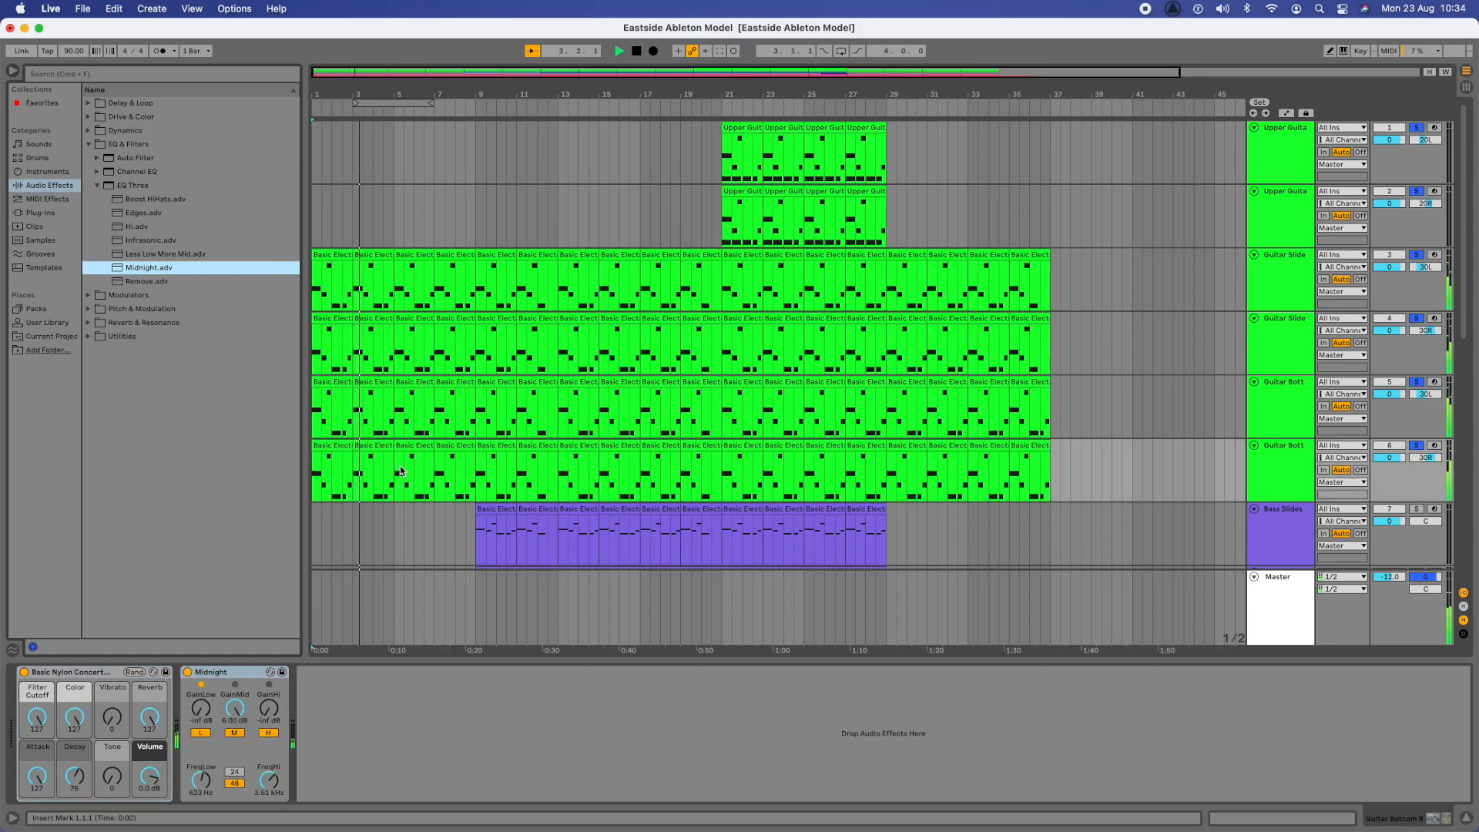
drag(140, 270, 344, 393)
drag(154, 269, 411, 329)
drag(156, 269, 380, 292)
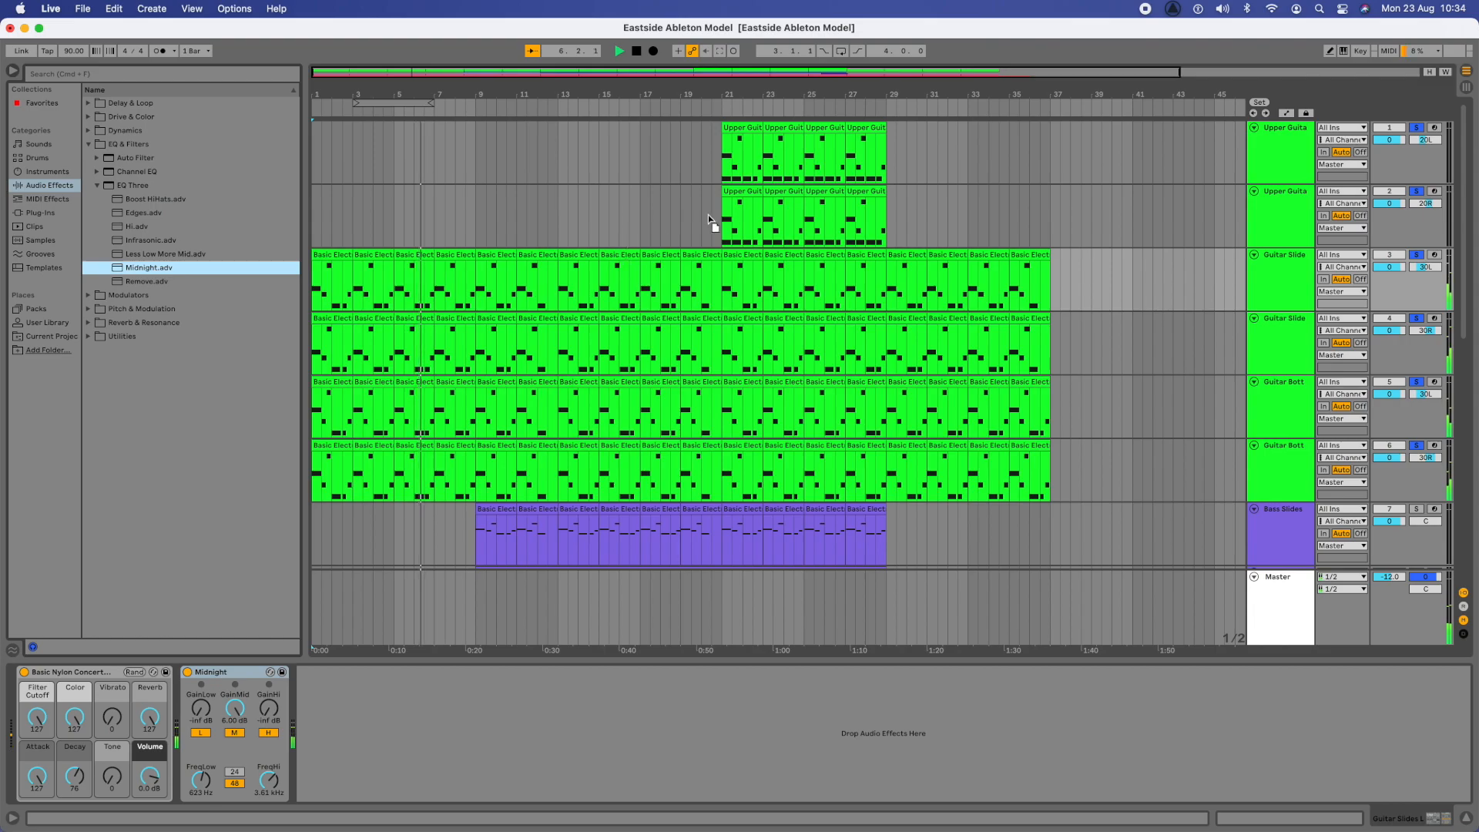
click(321, 241)
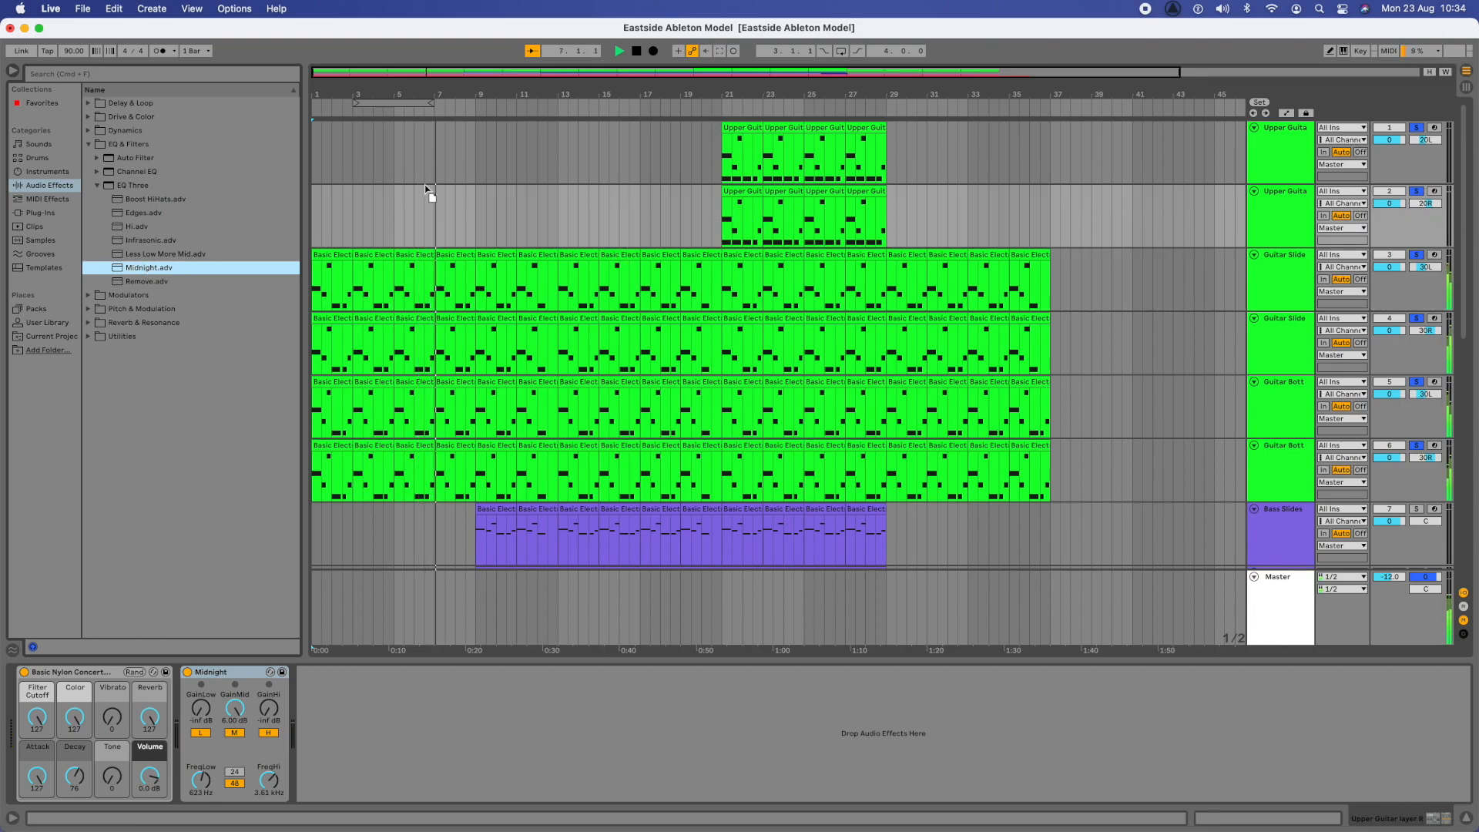
click(805, 162)
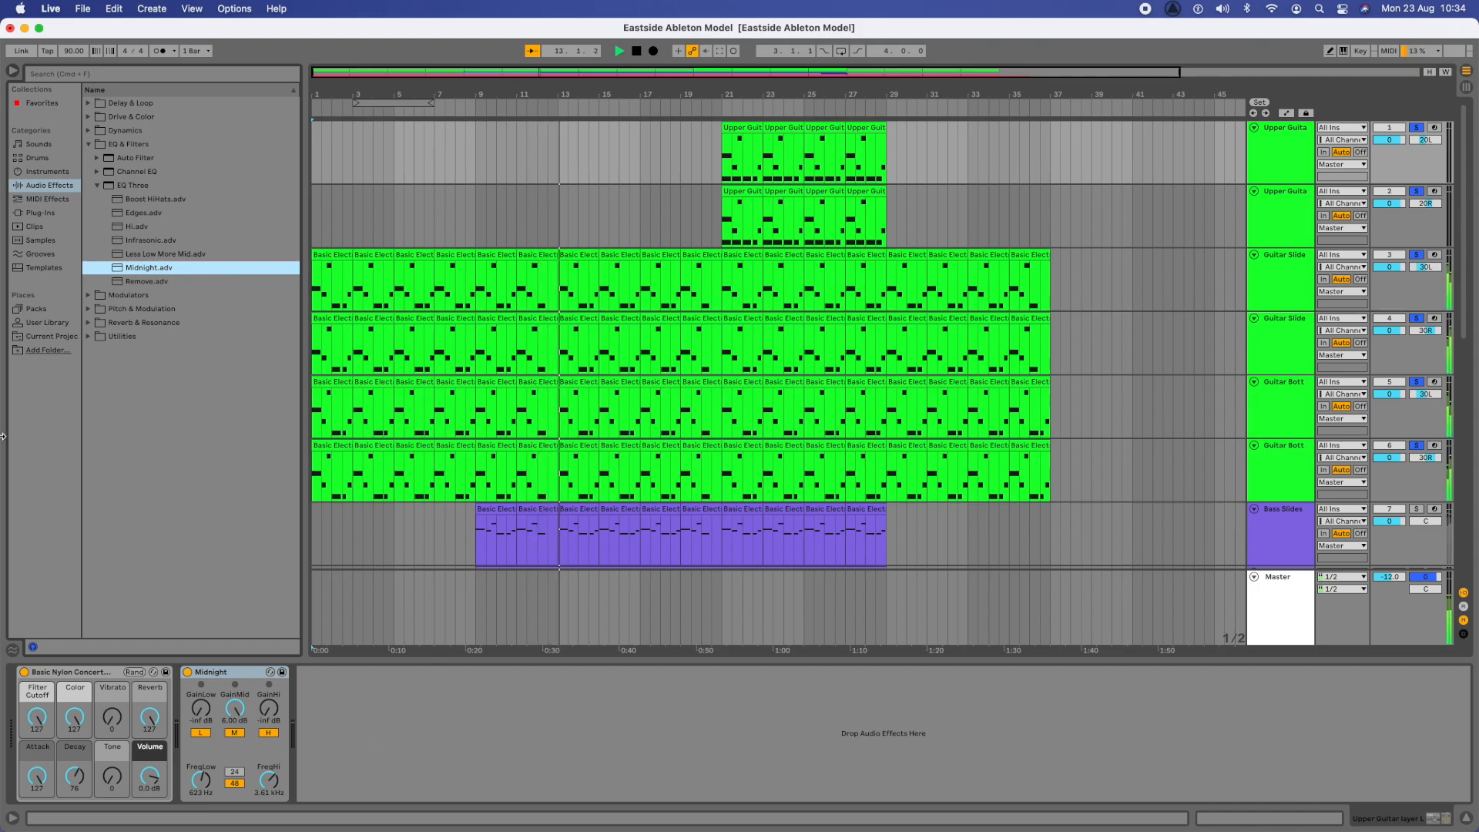
- Turn off solo on all six guitar tracks and stop playback after hearing them in the full mix
click(98, 187)
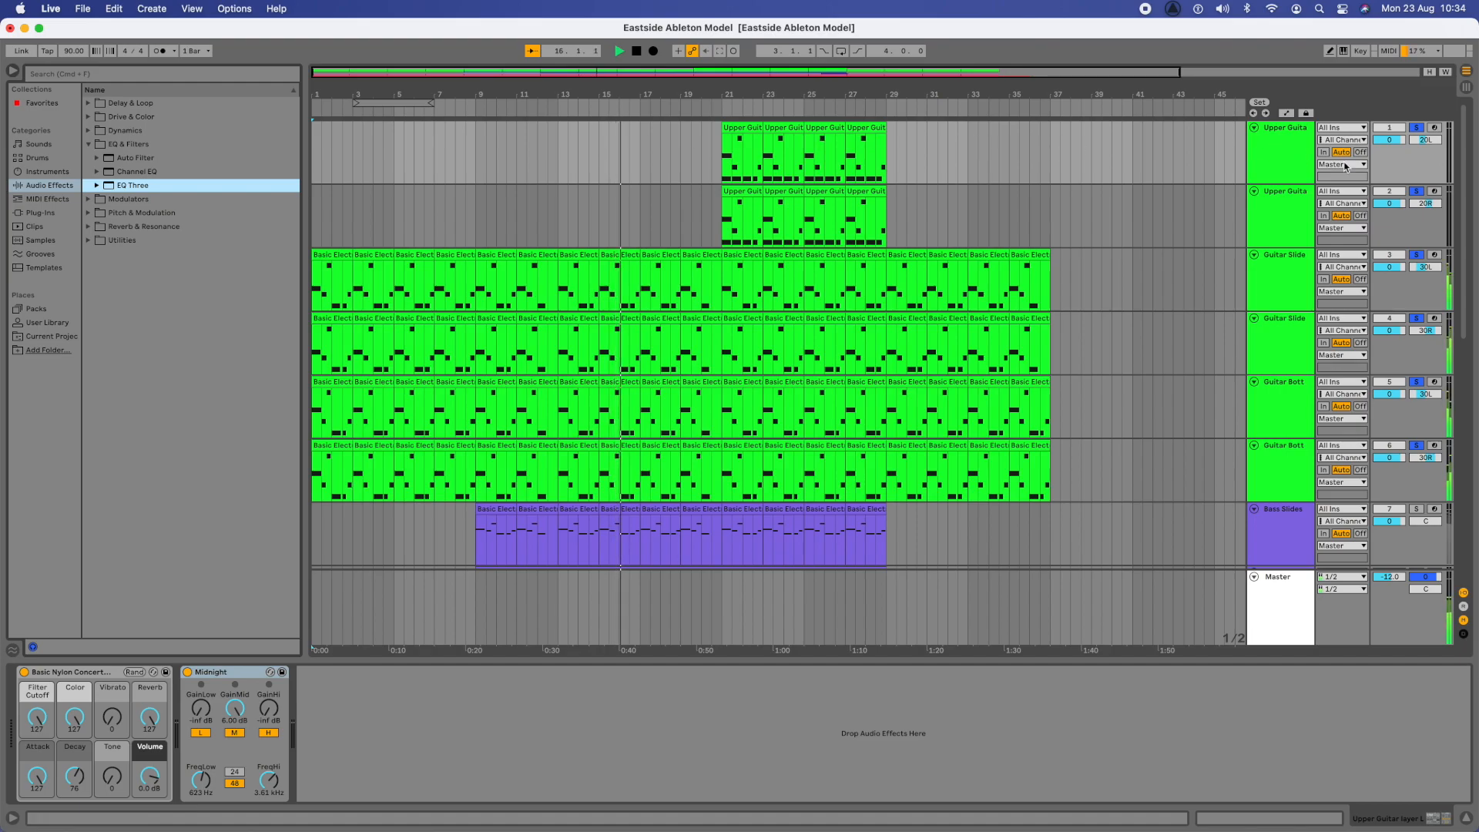
click(1419, 128)
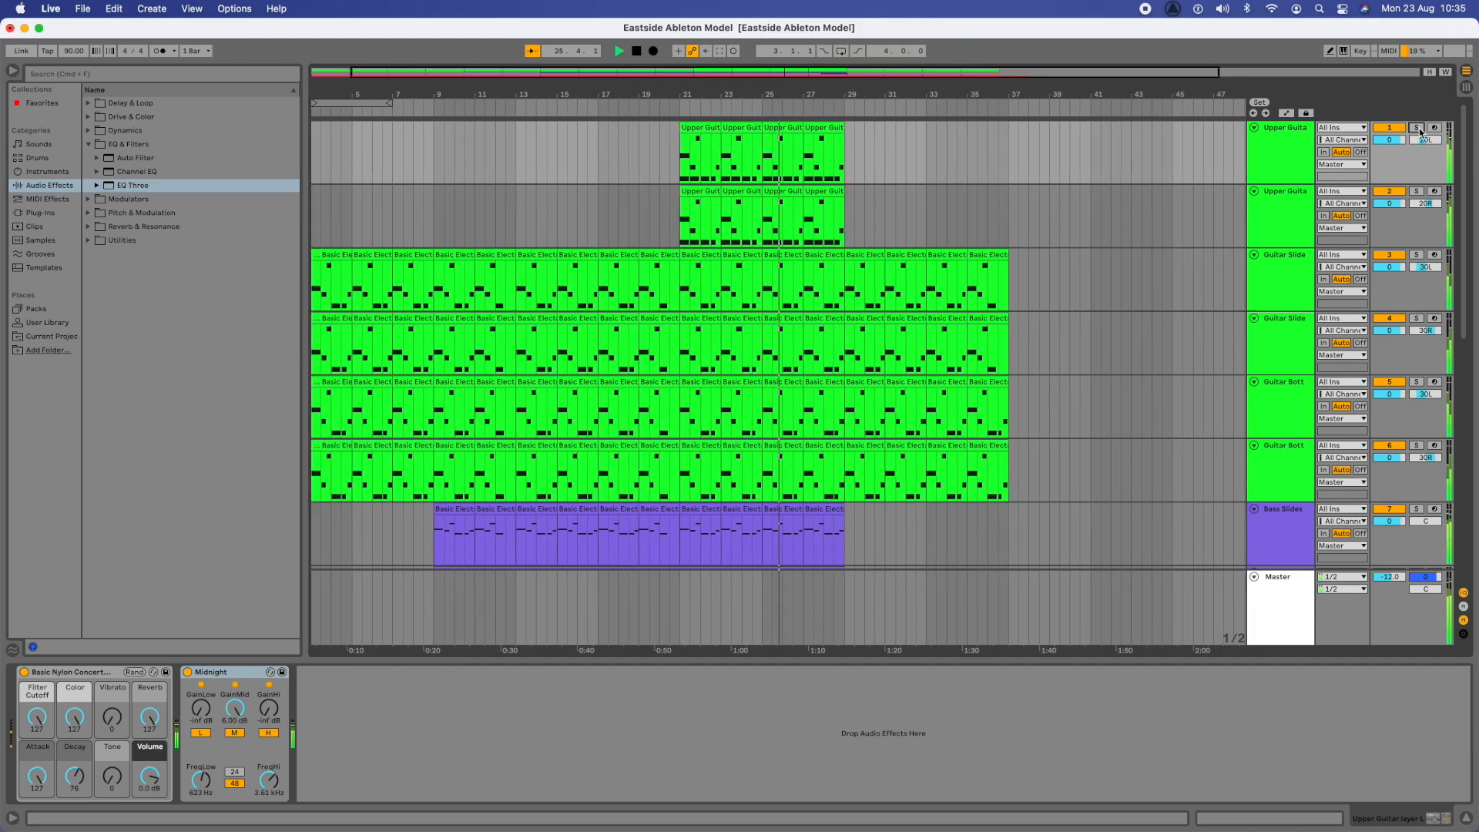
key(space)
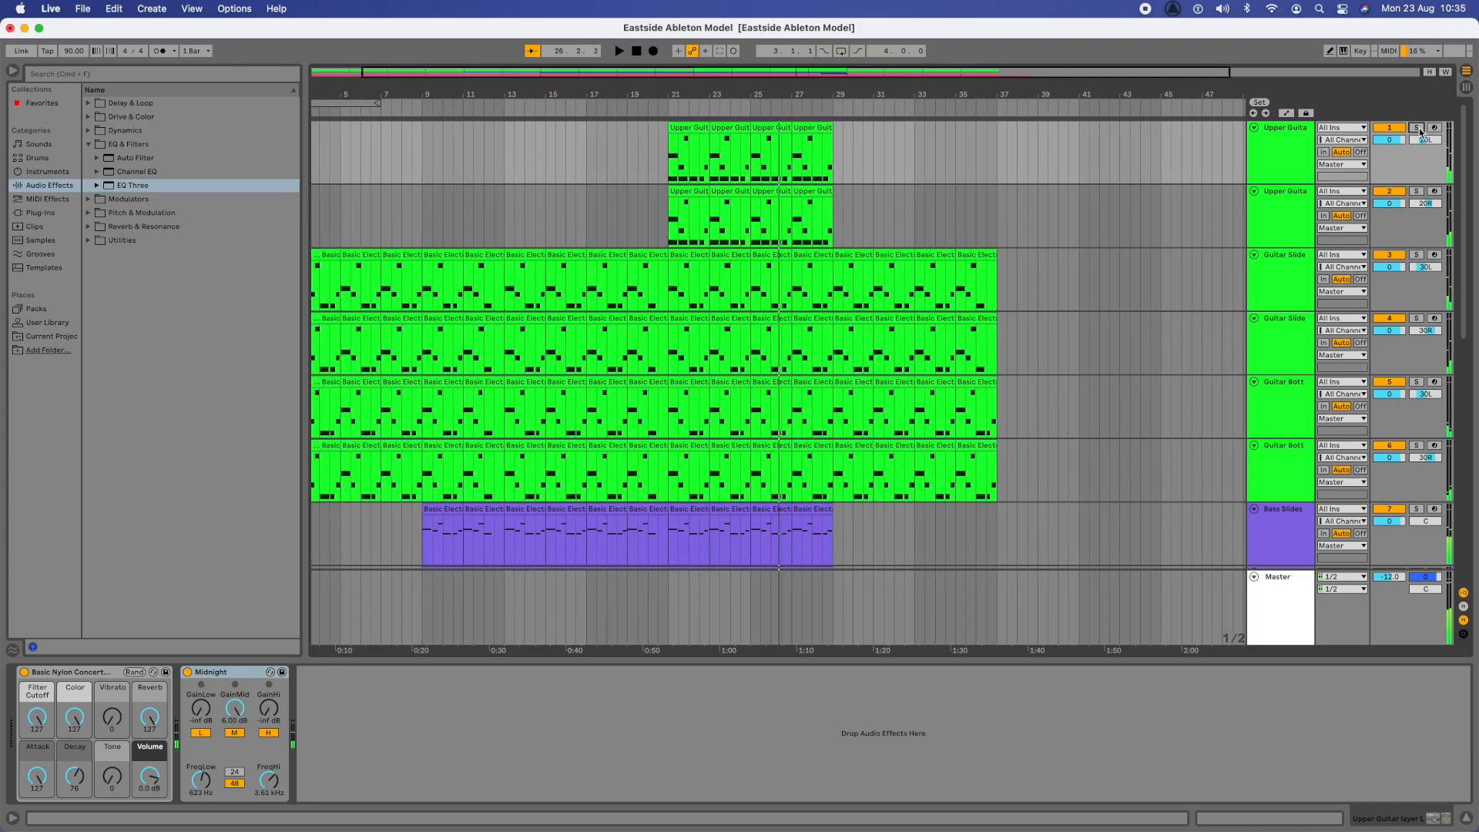
- Switch back to the Unit 7 slides in Google Slides and clear the Ableton Live window off the desktop
scroll(892, 222, left, 3)
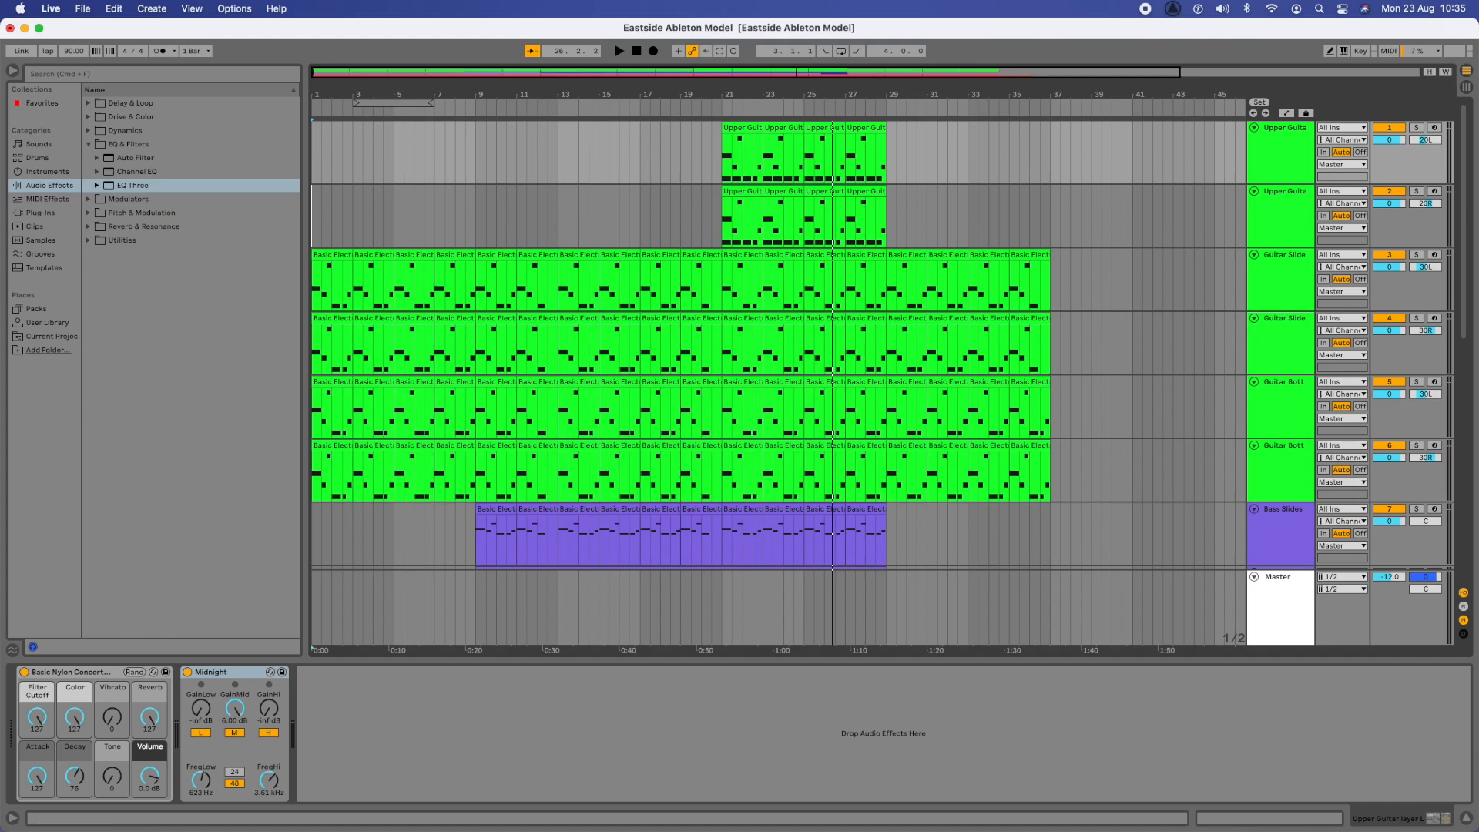
drag(615, 0, 578, 51)
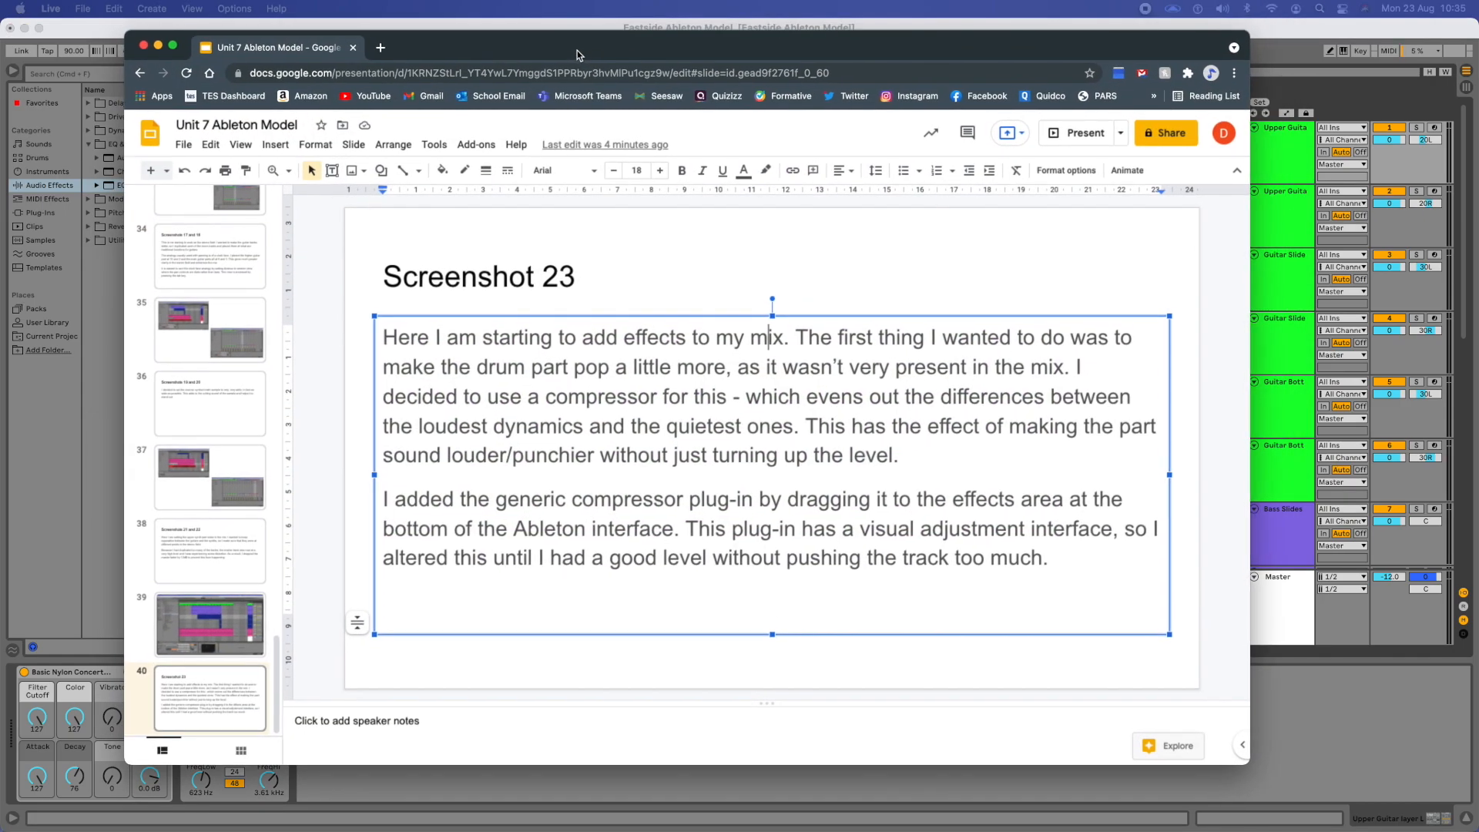
click(25, 28)
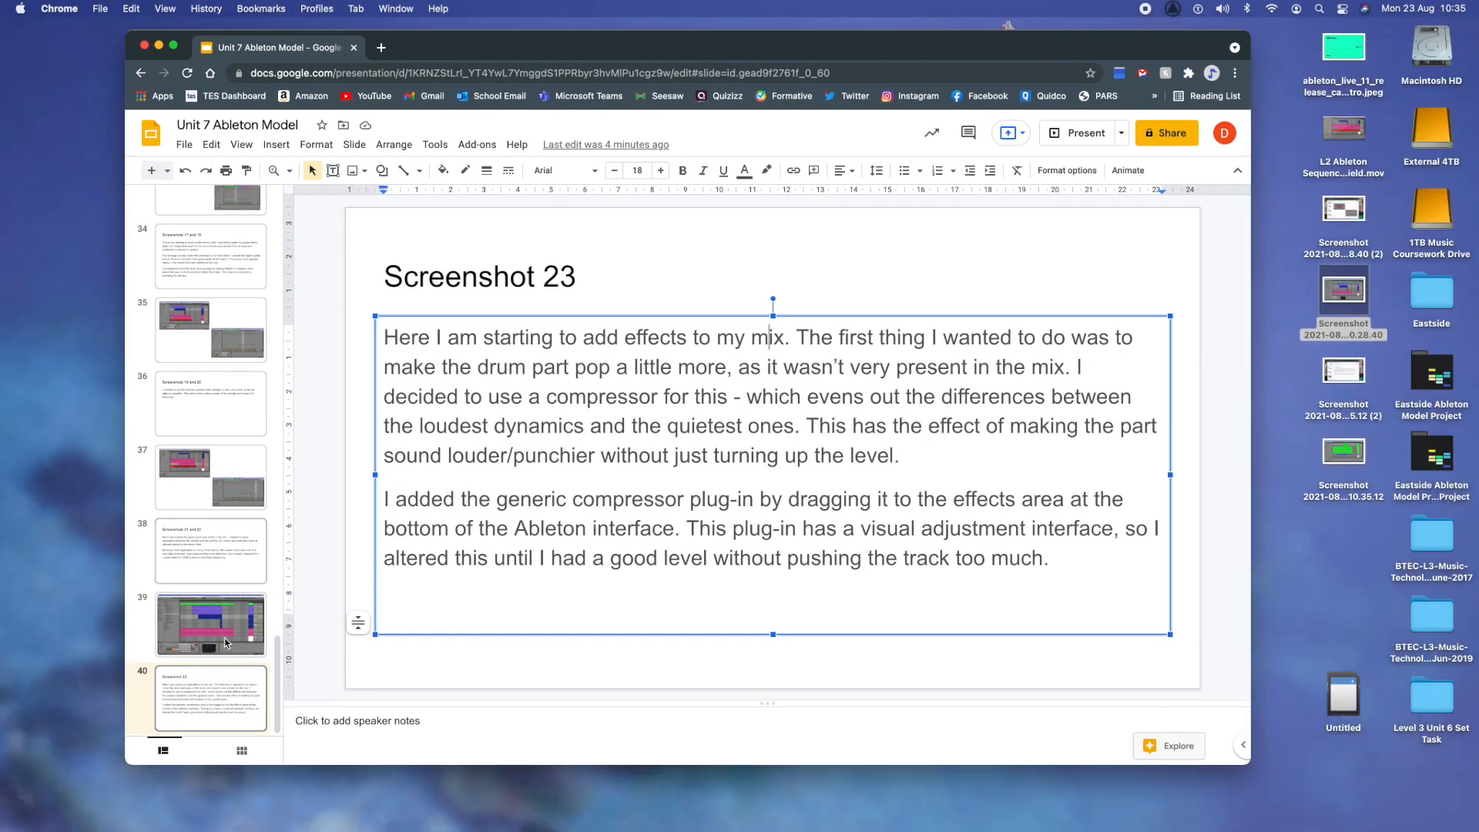
- Duplicate slides 39 and 40, the Screenshot 23 image slide and its explanation slide, together
click(208, 639)
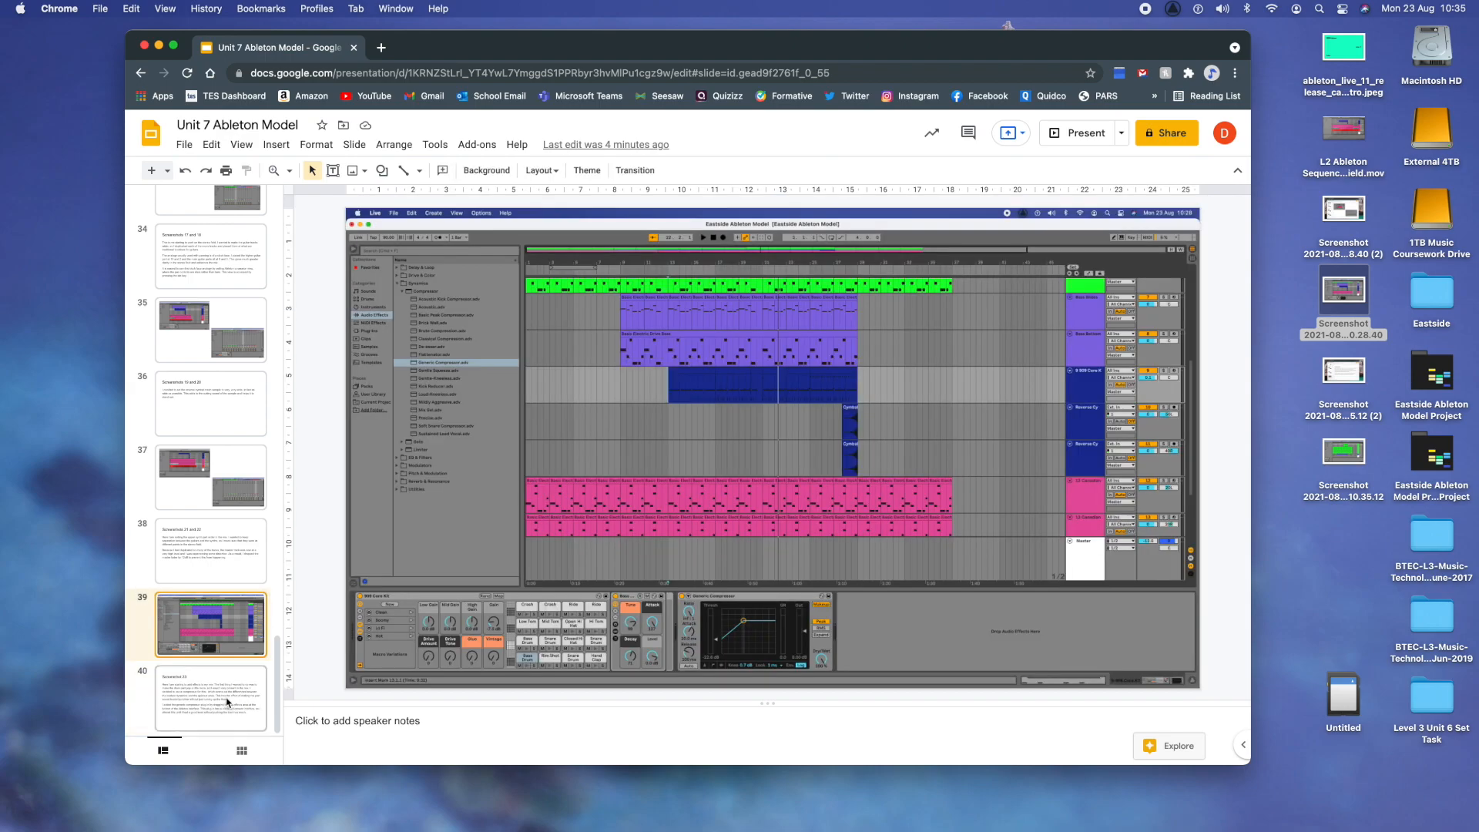
shift+click(228, 701)
right_click(228, 702)
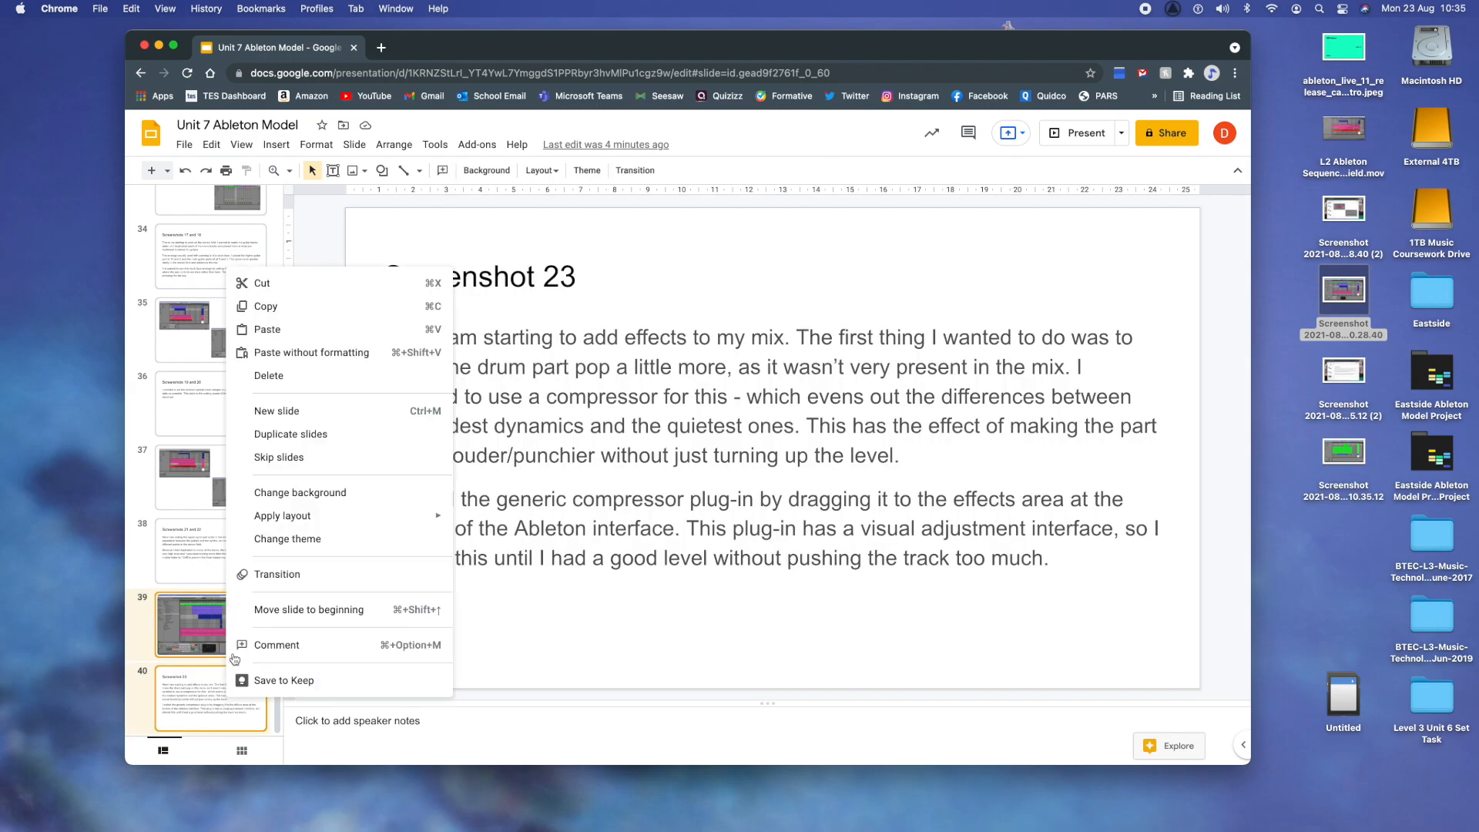
click(292, 437)
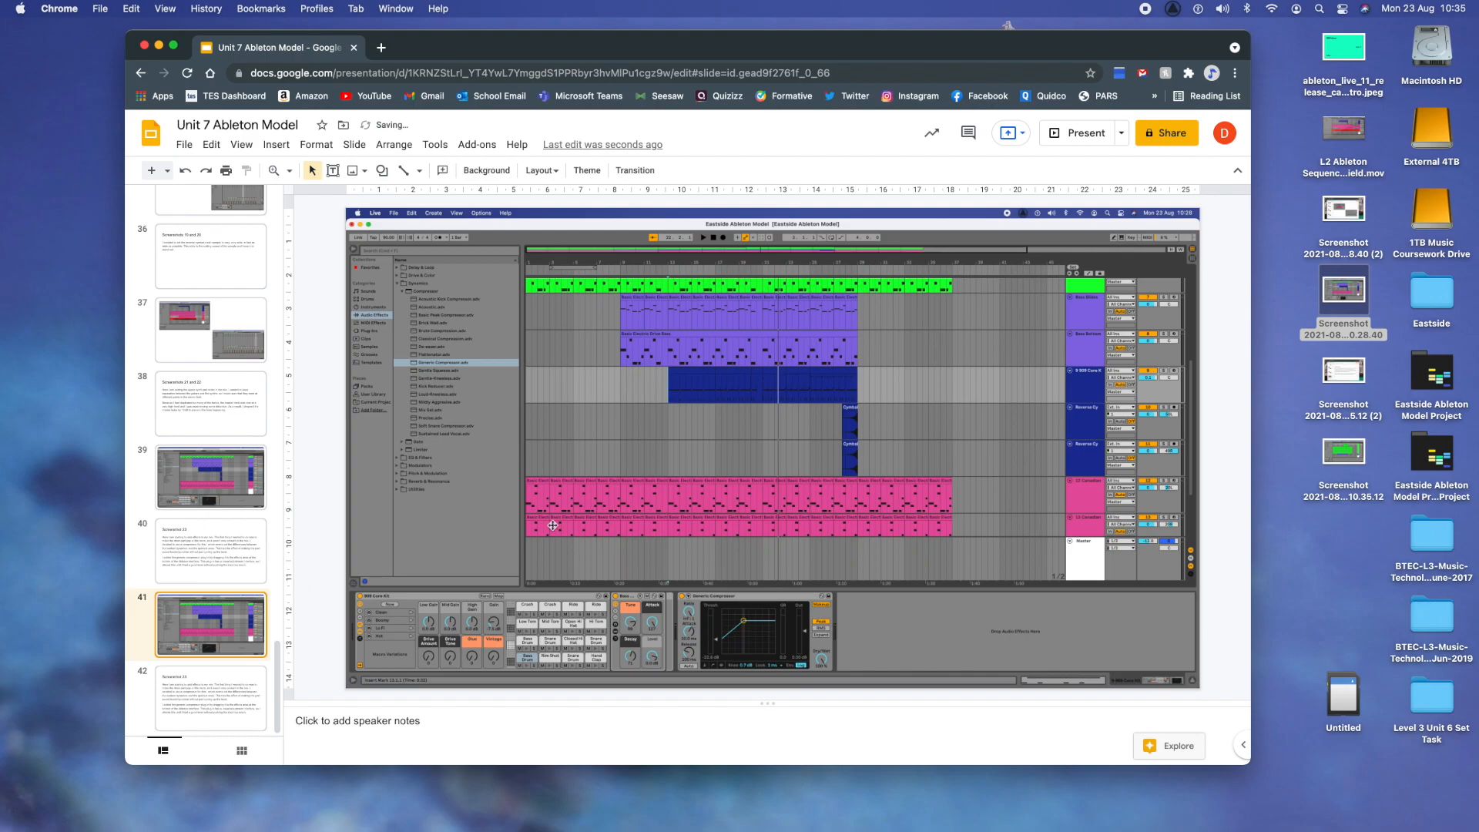
- Replace the image on slide 41 with the 10.35.12 desktop screenshot, aligned to the slide's corner and enlarged to fill the slide
key(BackSpace)
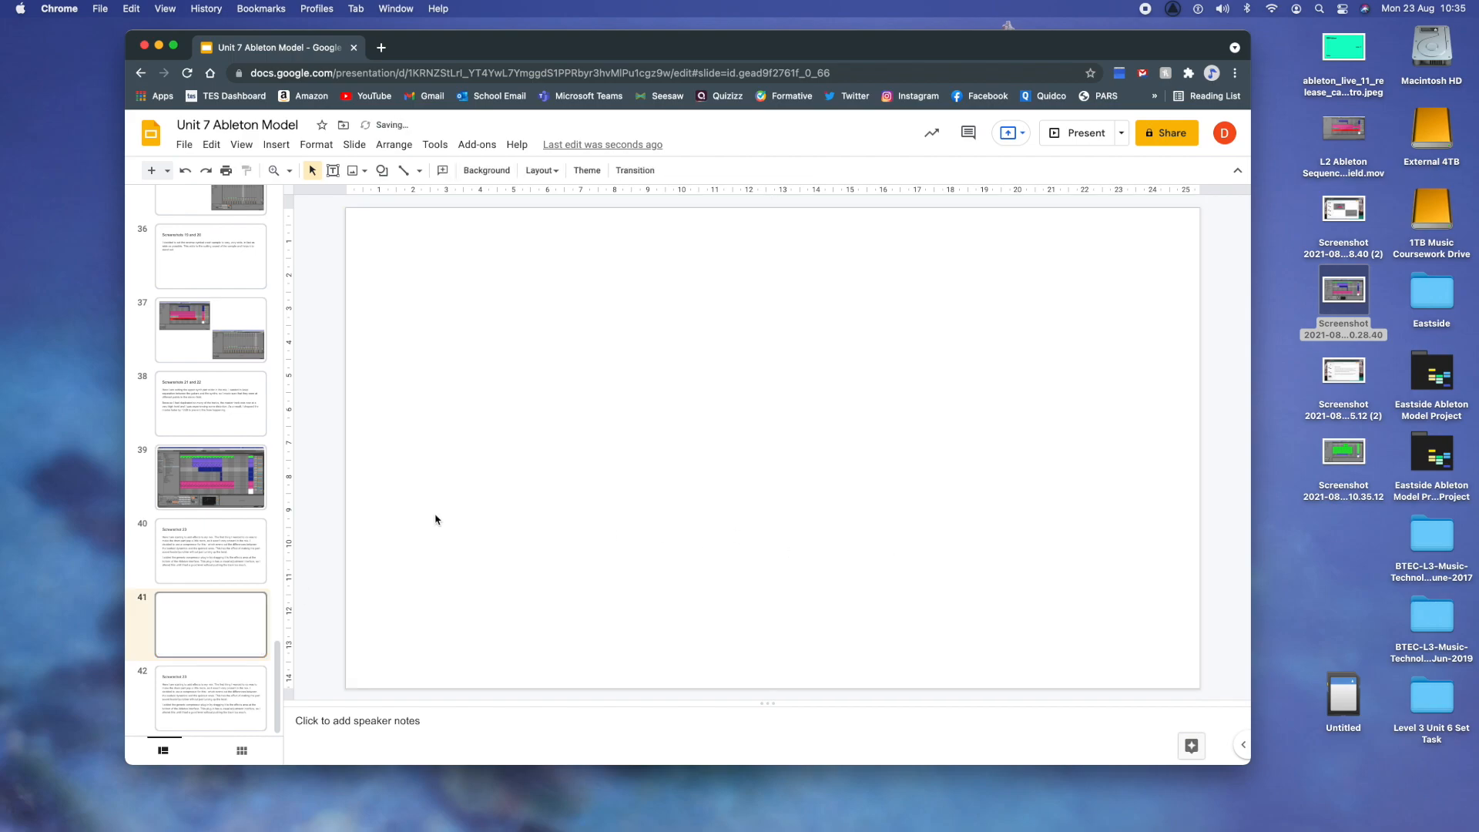
click(204, 693)
click(202, 612)
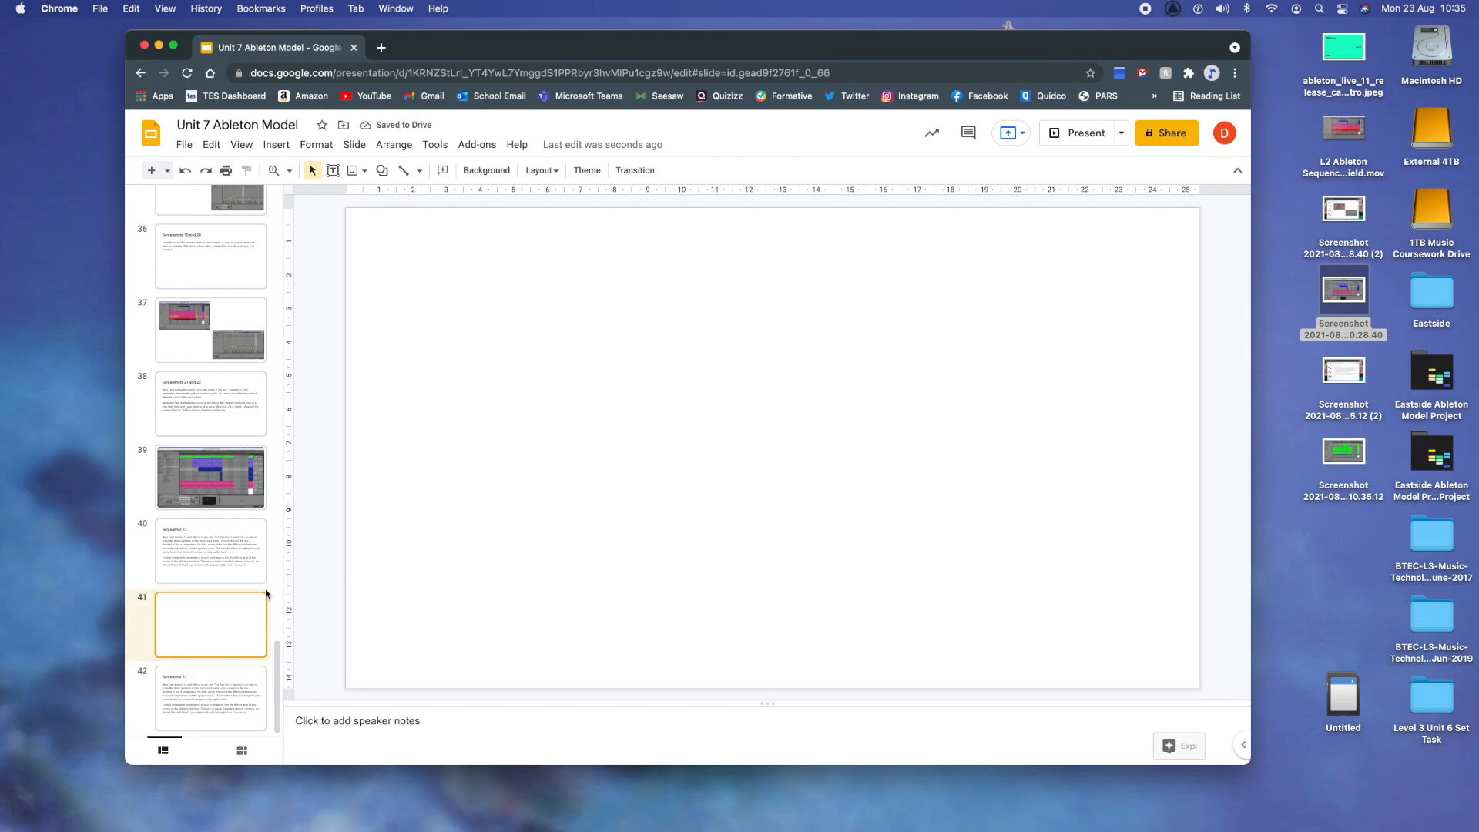
drag(1361, 450, 855, 452)
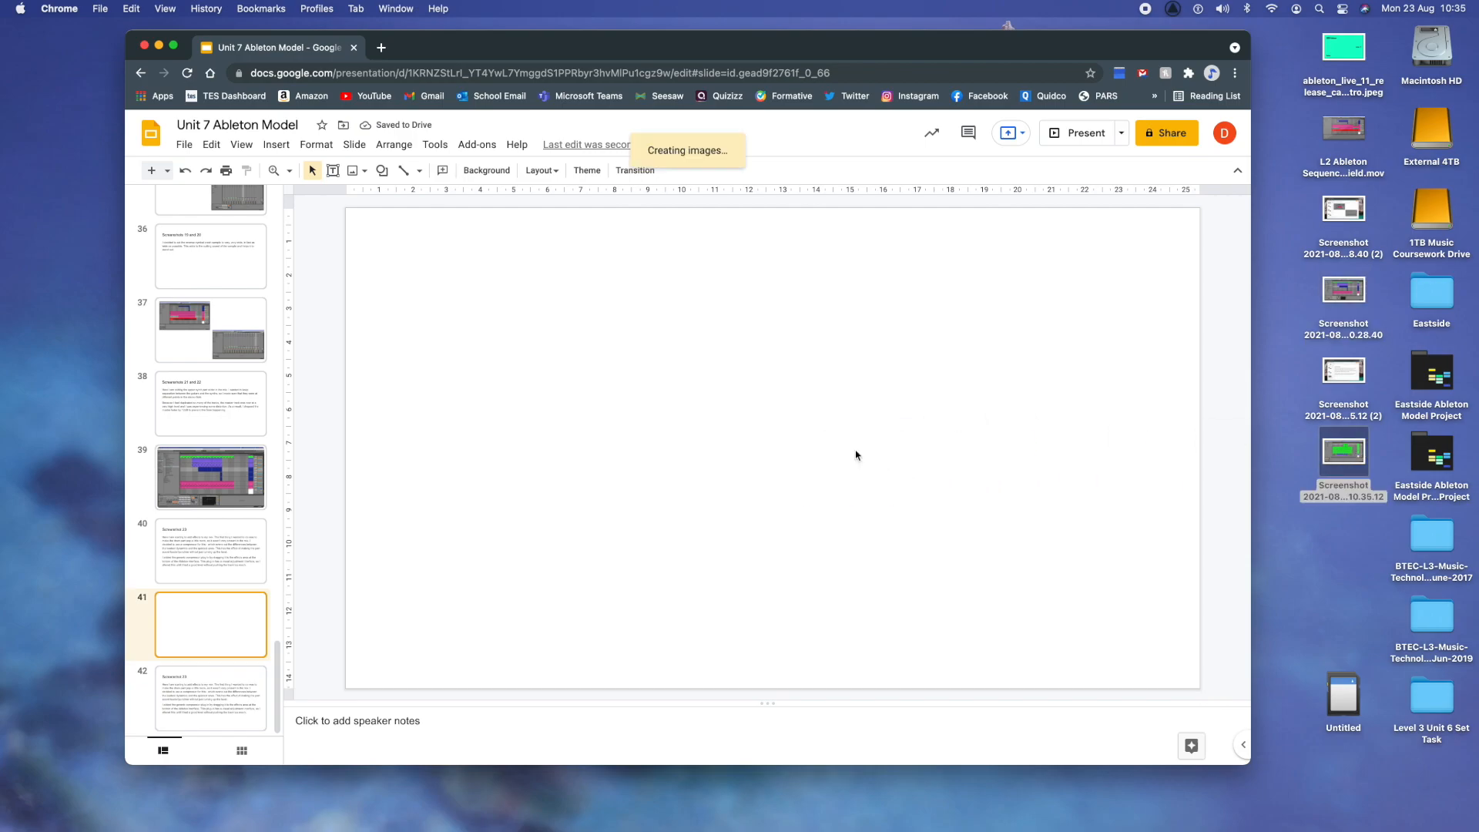
drag(630, 389, 616, 375)
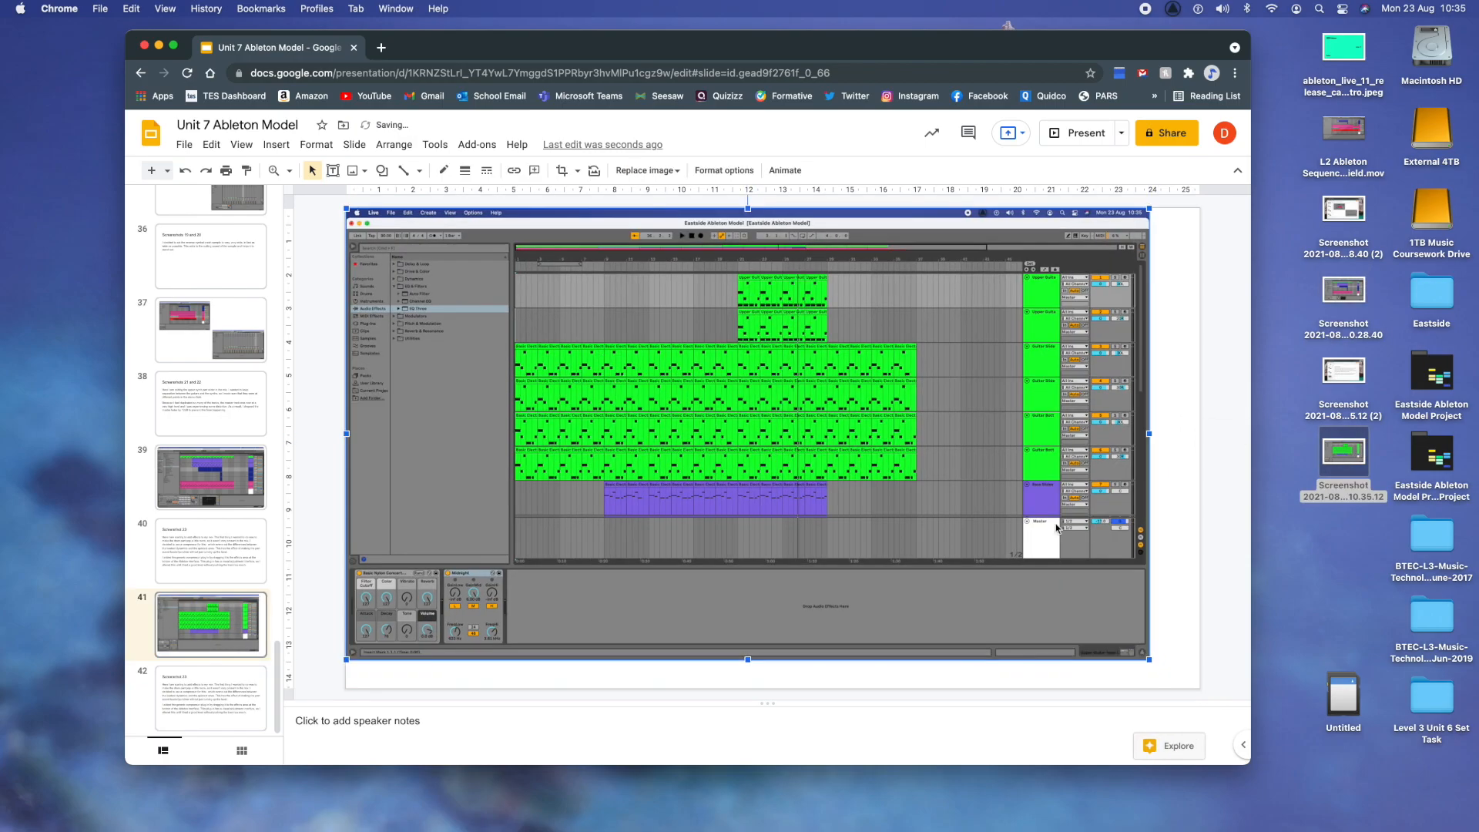
drag(1147, 660, 1182, 690)
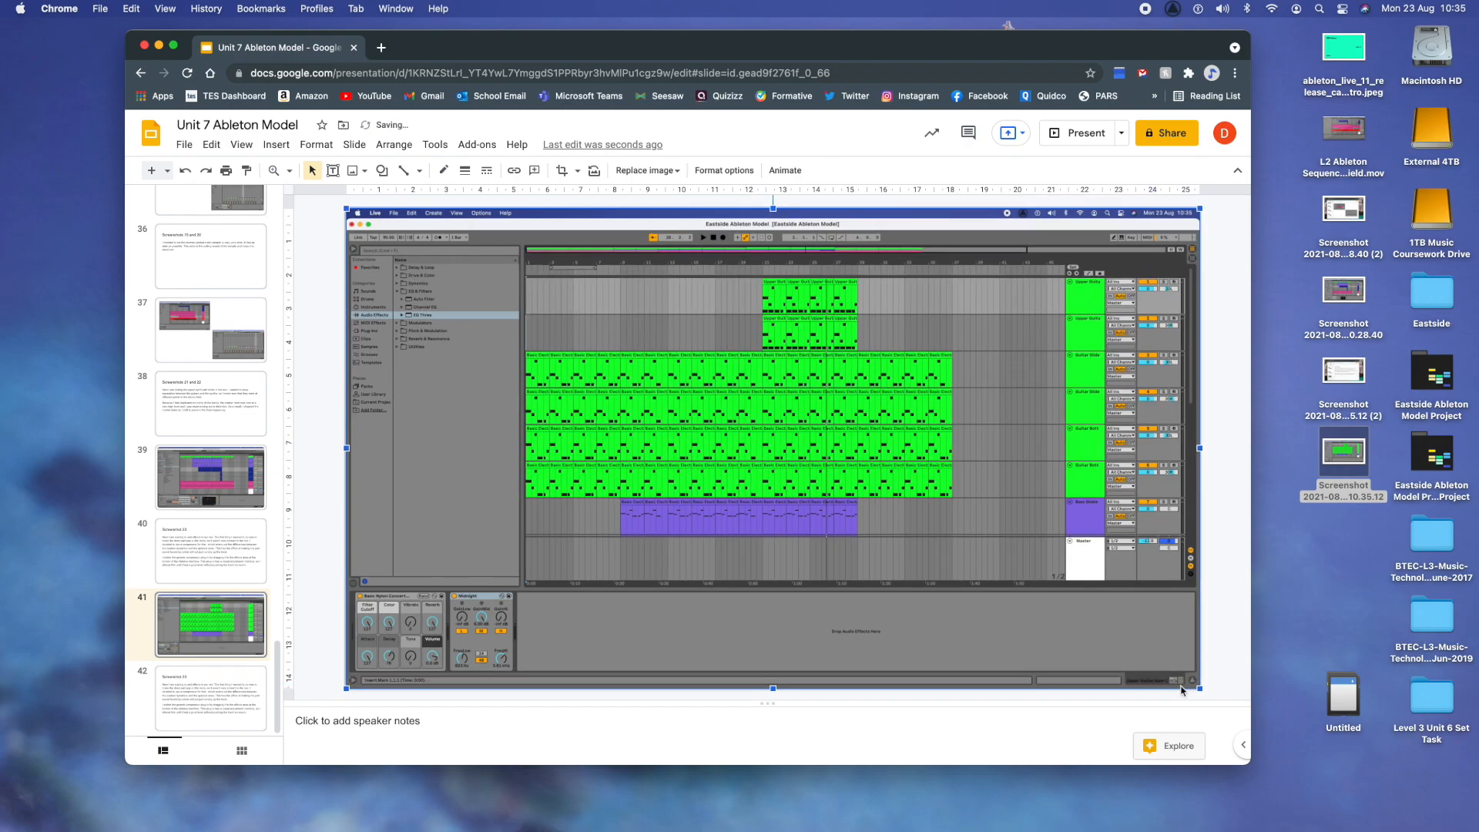
- Change the title of the duplicated explanation slide 42 to "Screenshot 24"
click(256, 674)
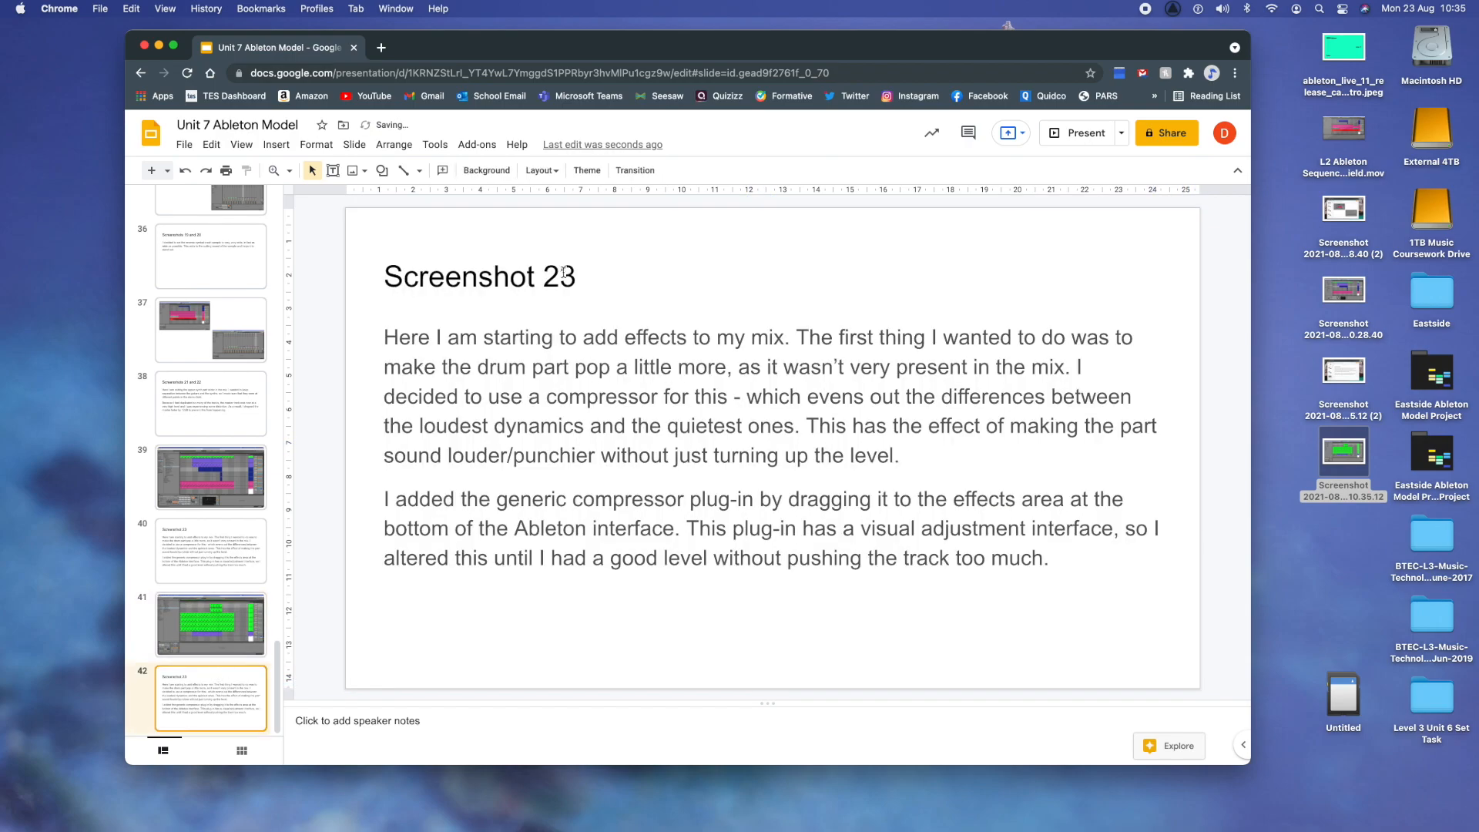
click(565, 271)
key(Right)
key(BackSpace)
text(4)
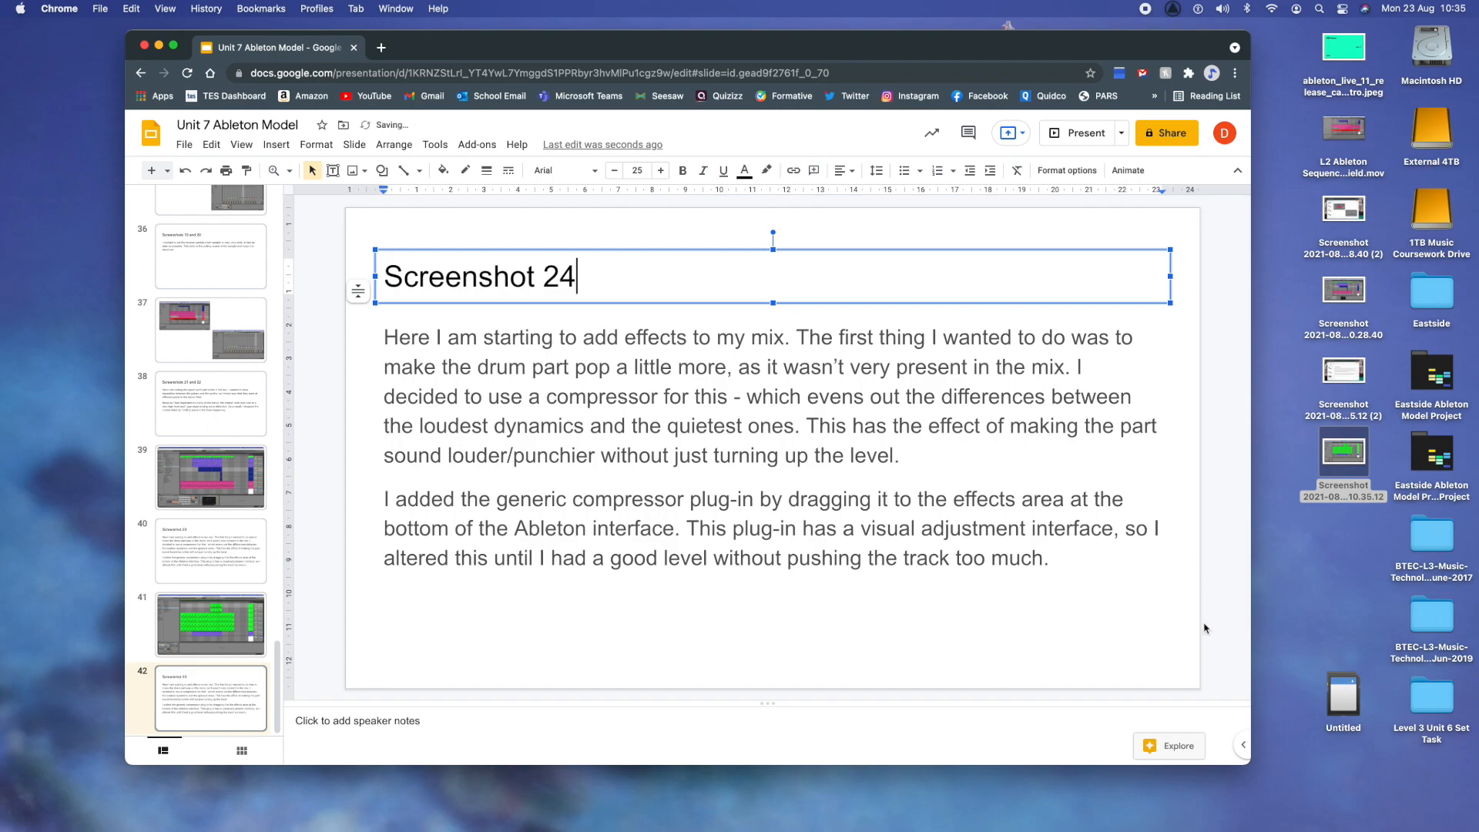
- Replace slide 42's whole body text with "Next I wanted to add EQ or equalisation"
drag(1069, 564, 381, 338)
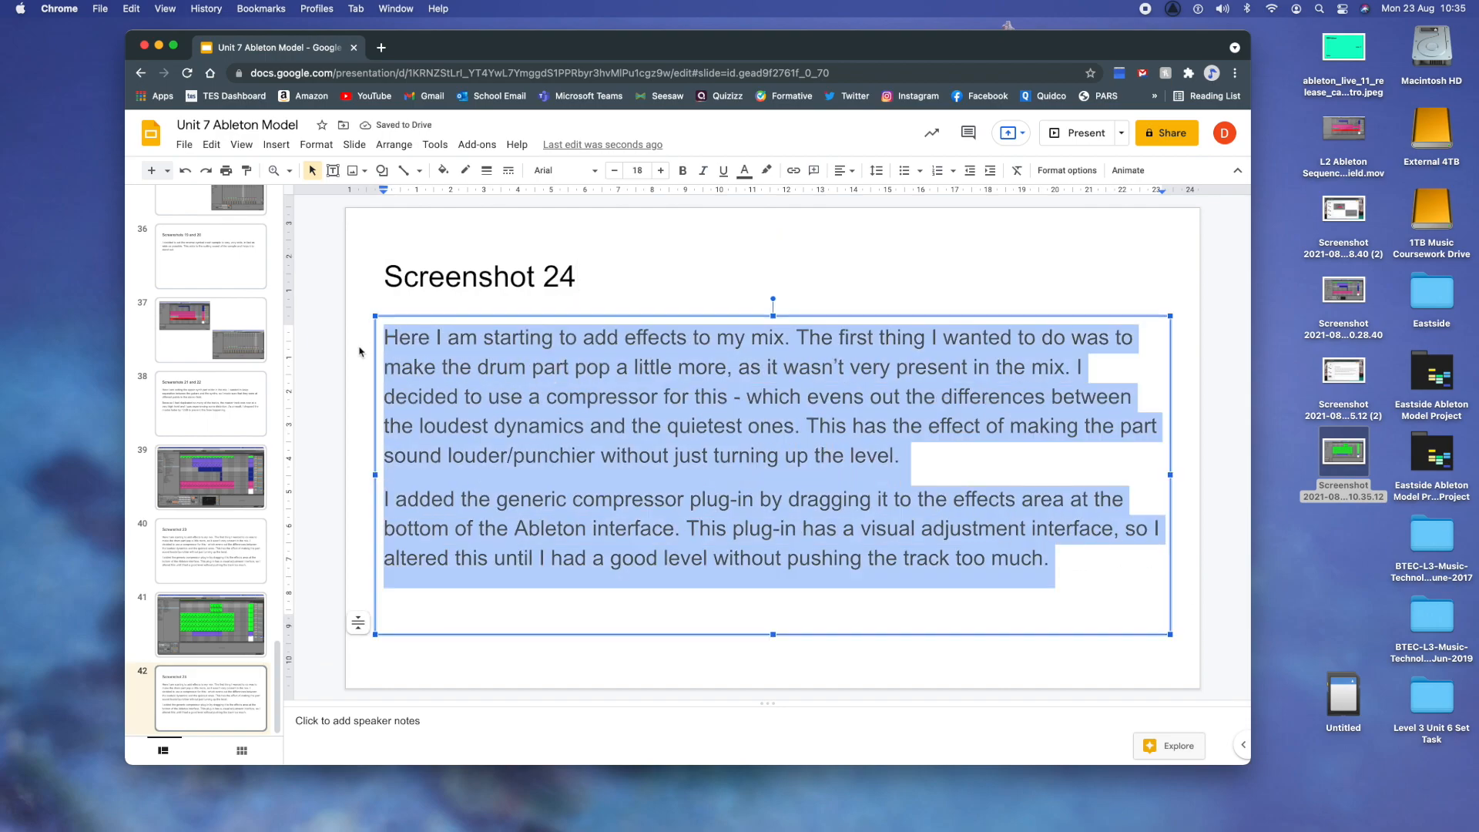
text(Next I wanted to)
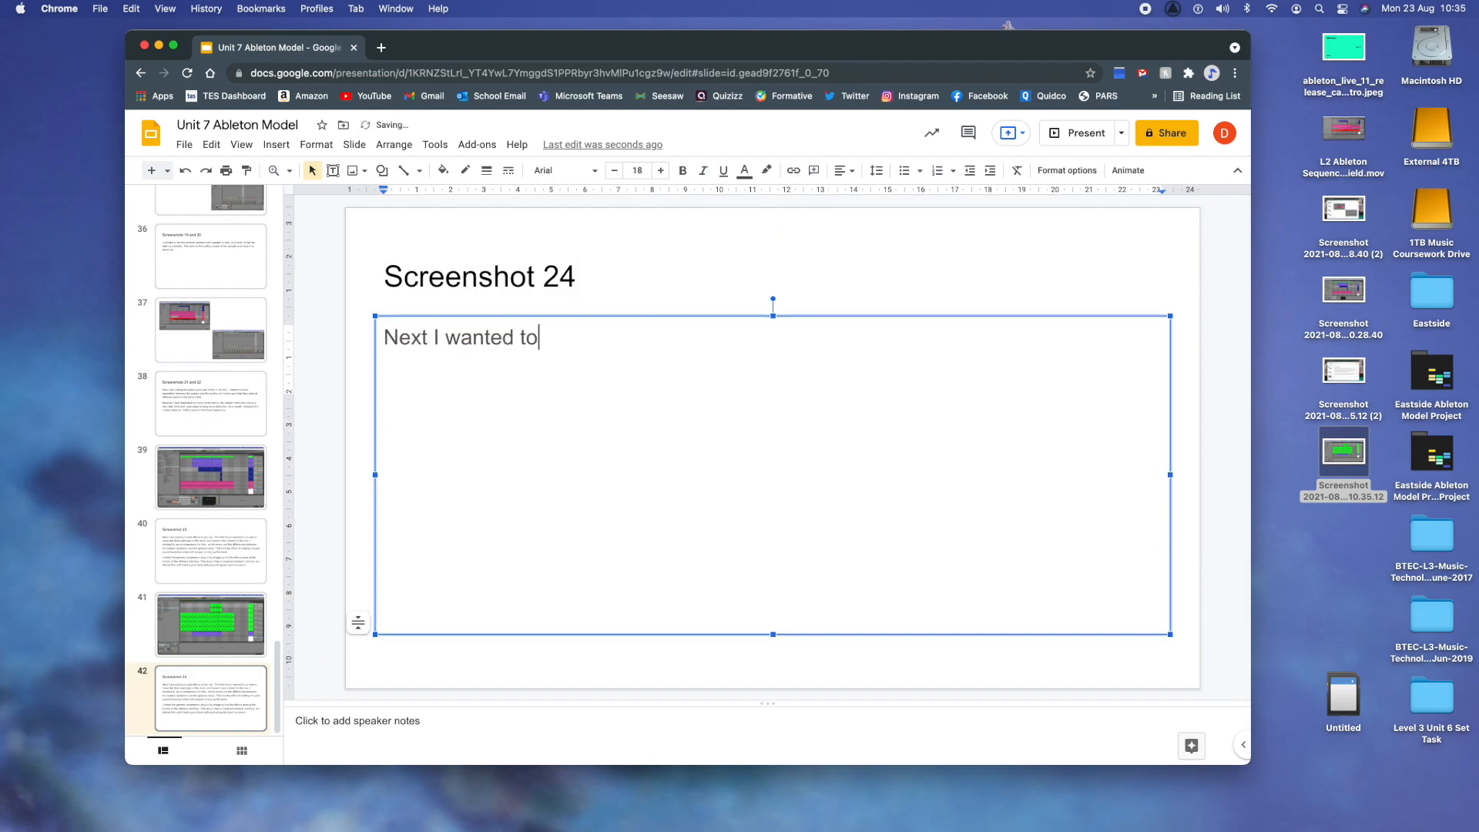
text( add EQ or equalisation. EQ a)
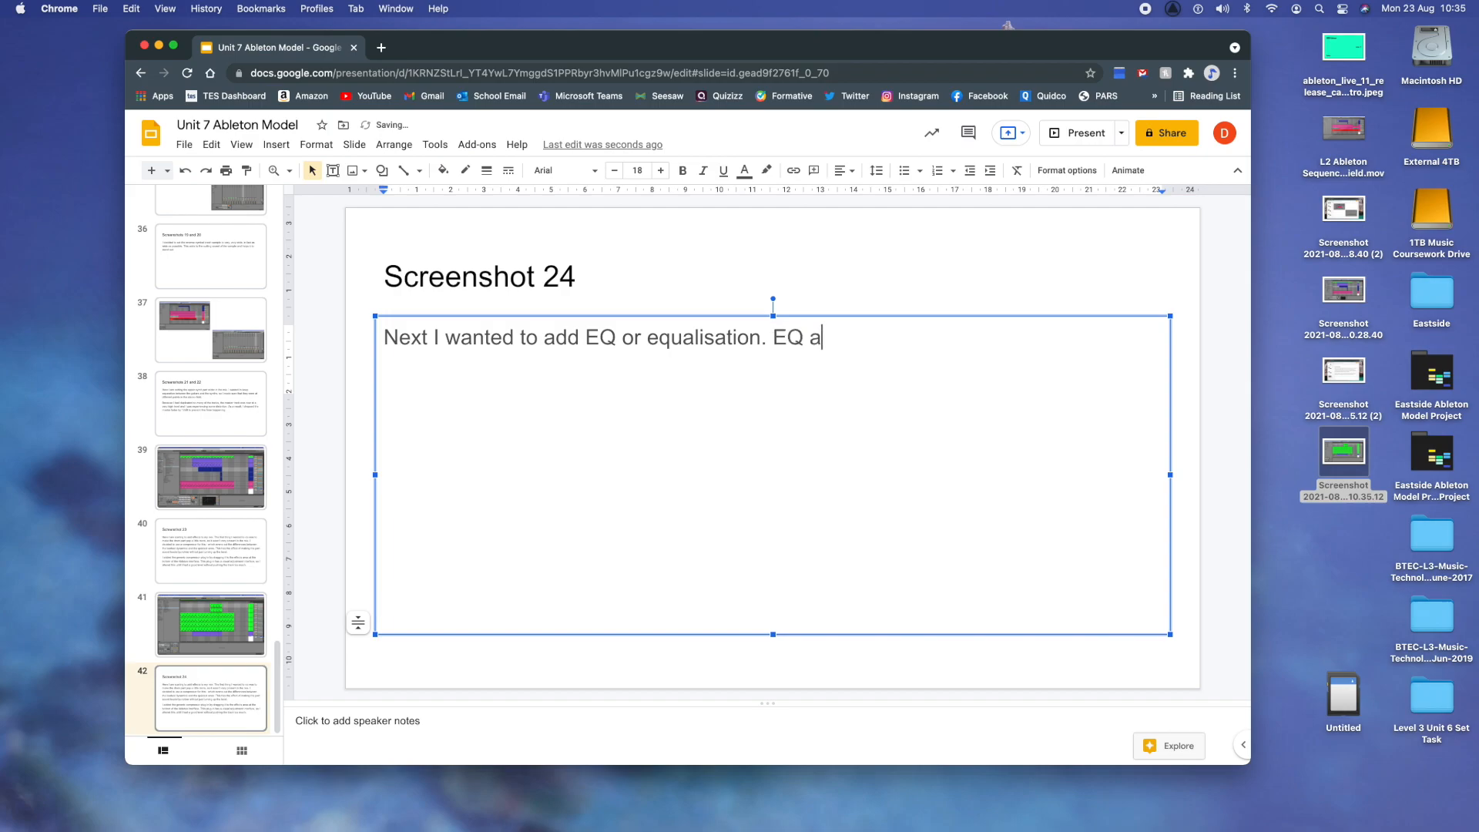
- Continue the paragraph with "EQ adjusts the amount of different frequencies that can be heard in a particular sound"
text(djusts the amou)
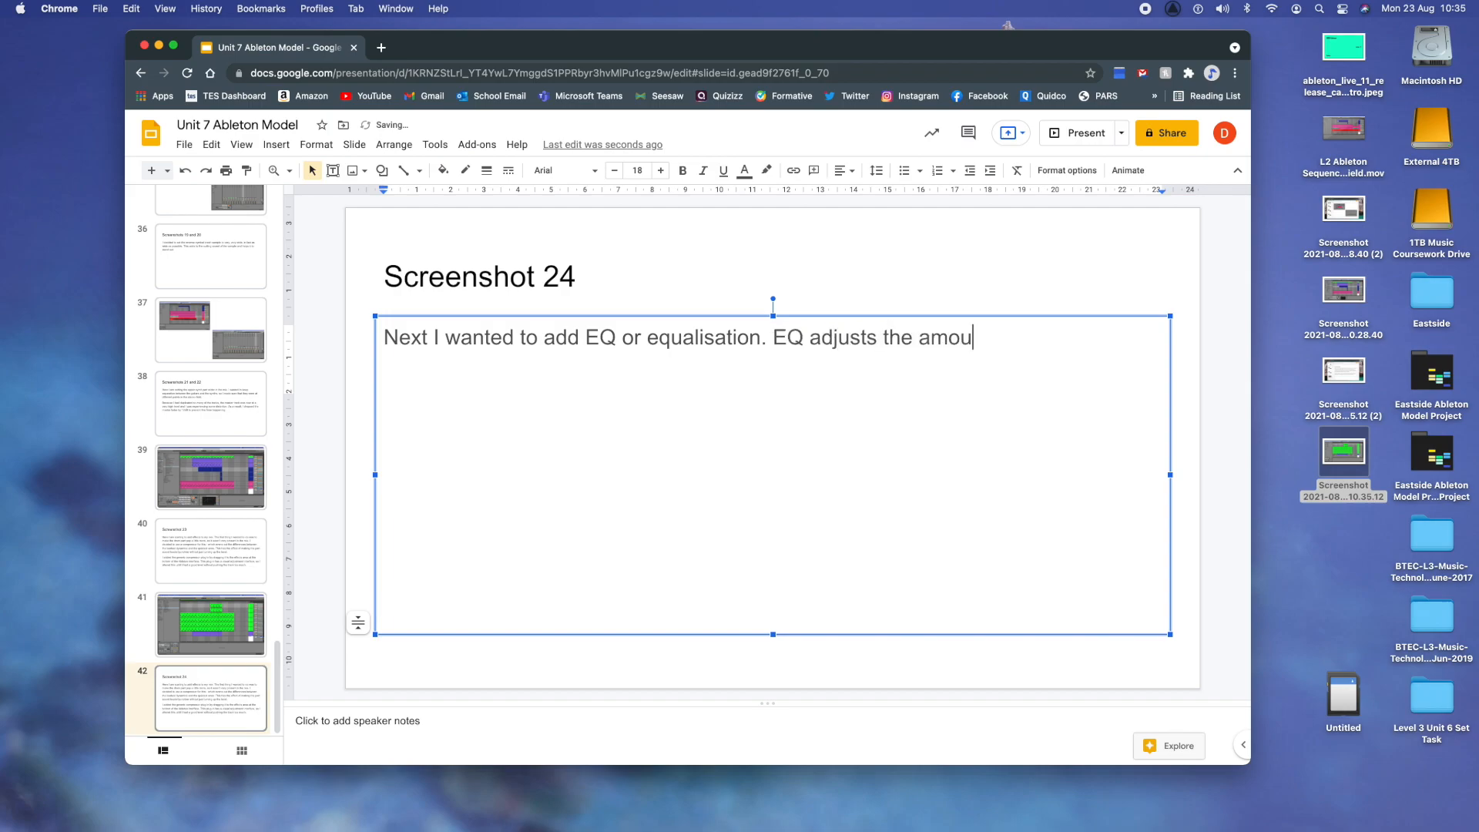
text(nt of different frequencies)
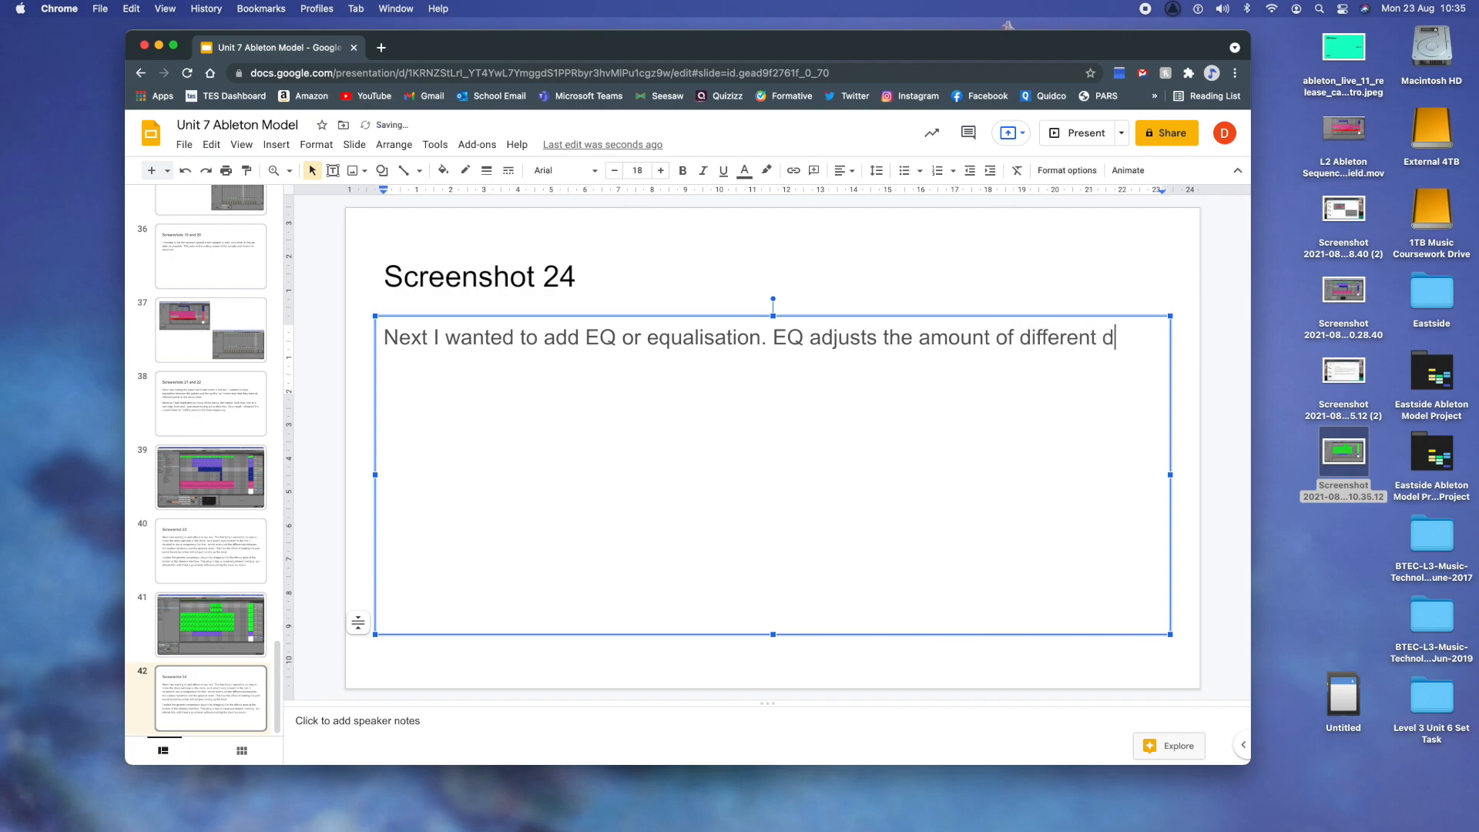
text( that)
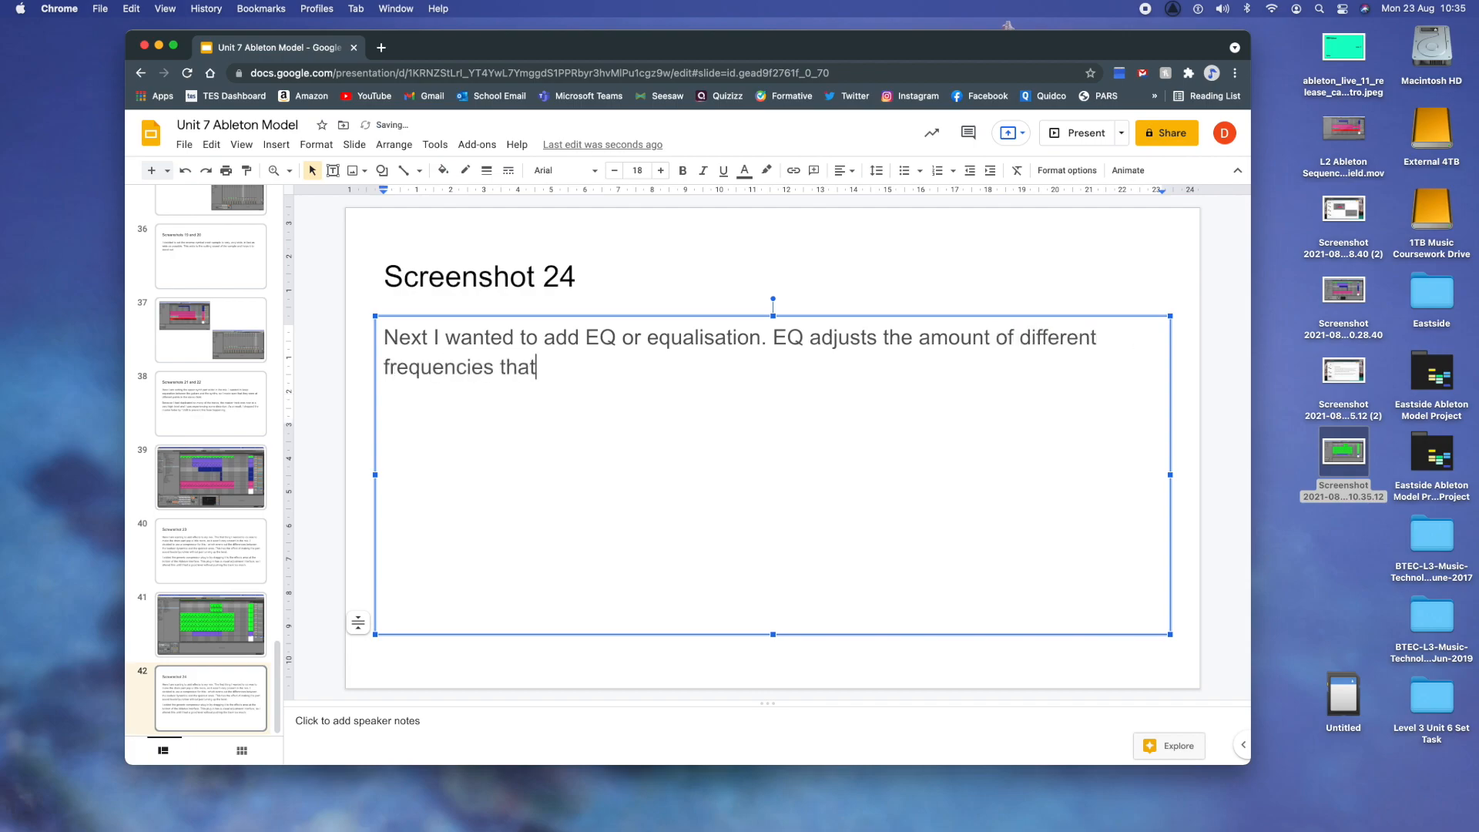
text( can be heard )
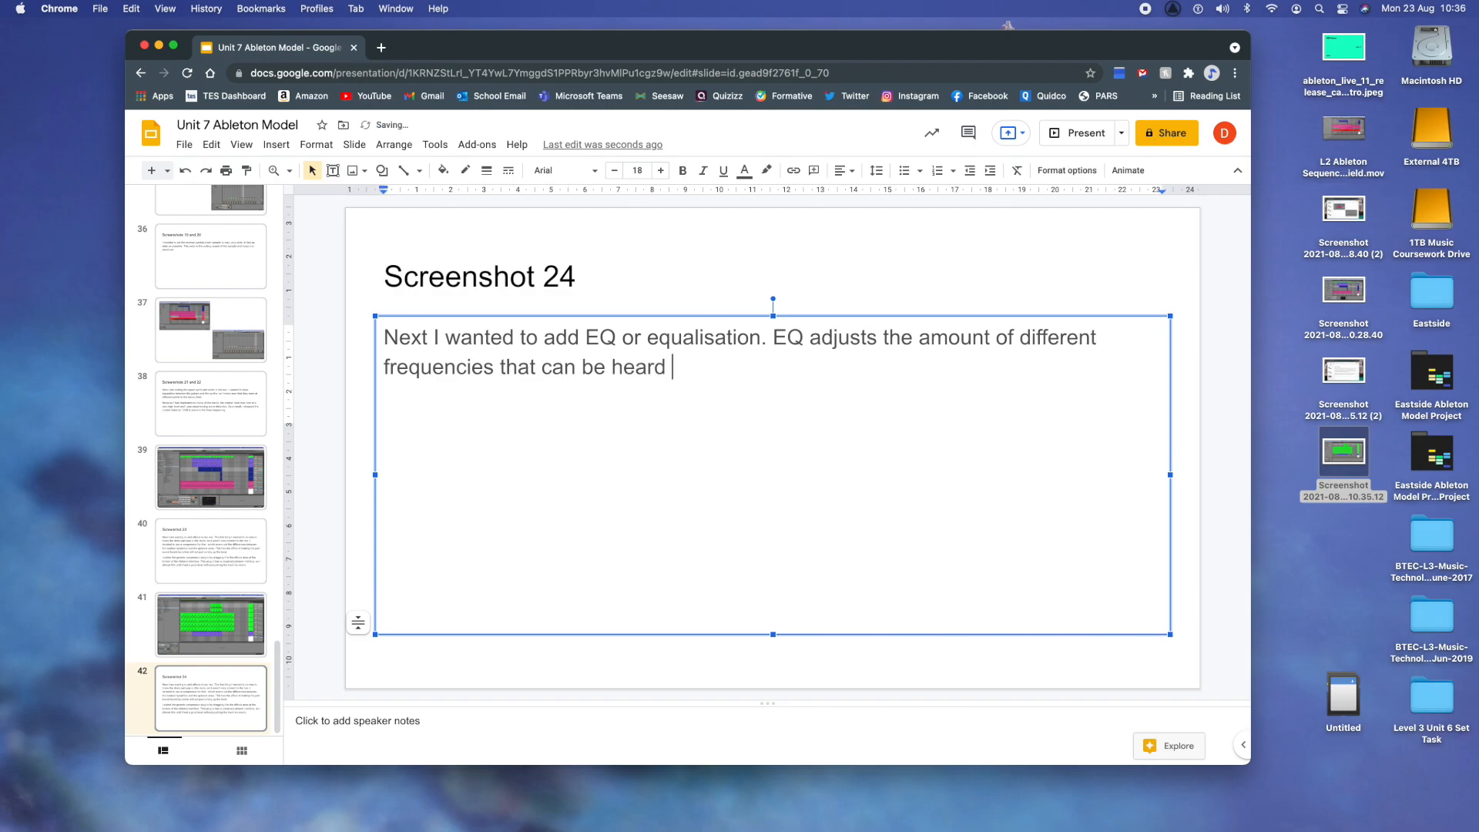
text(in a particular )
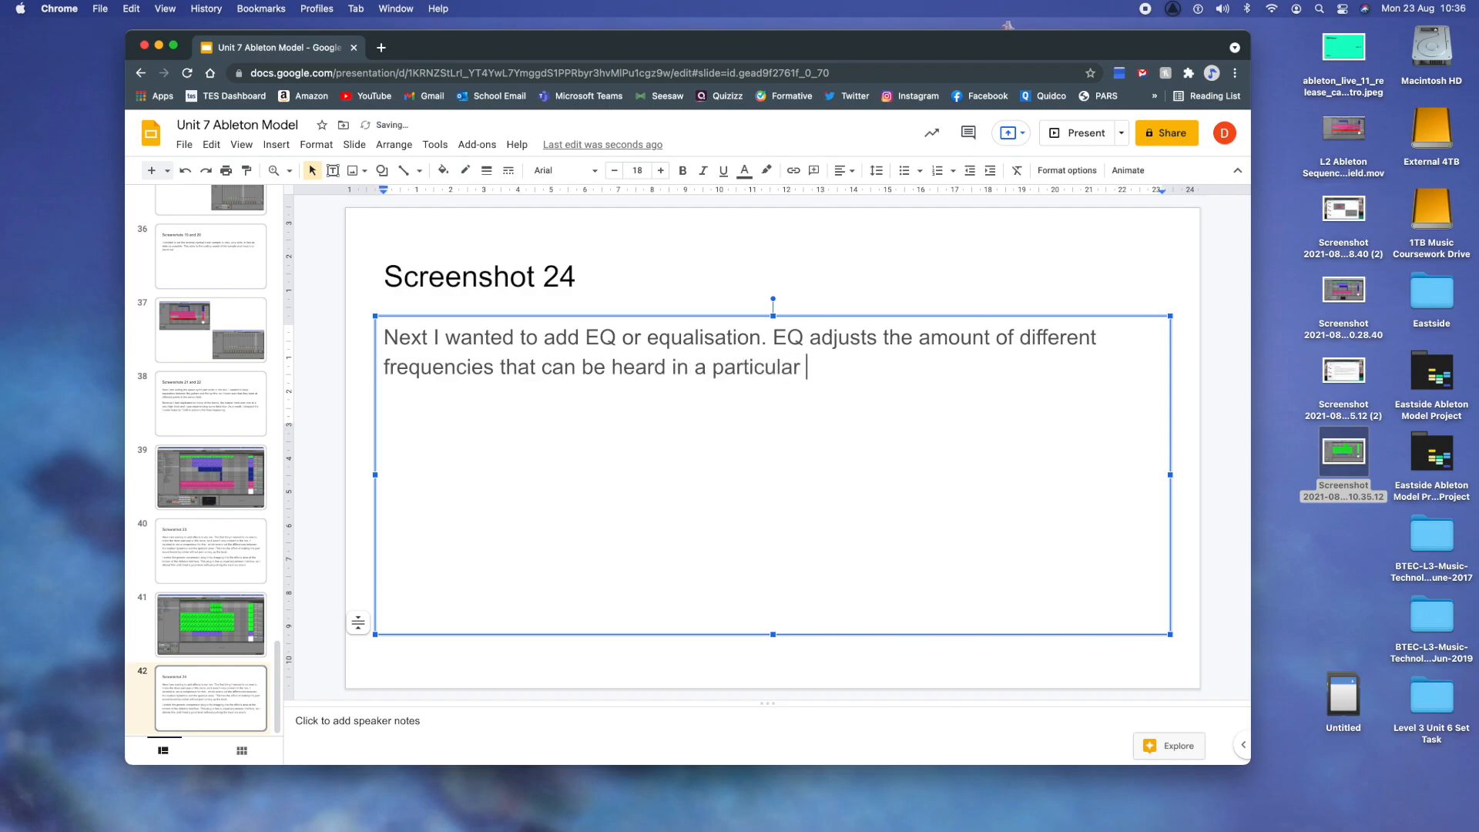
text(sound. You could for example boos)
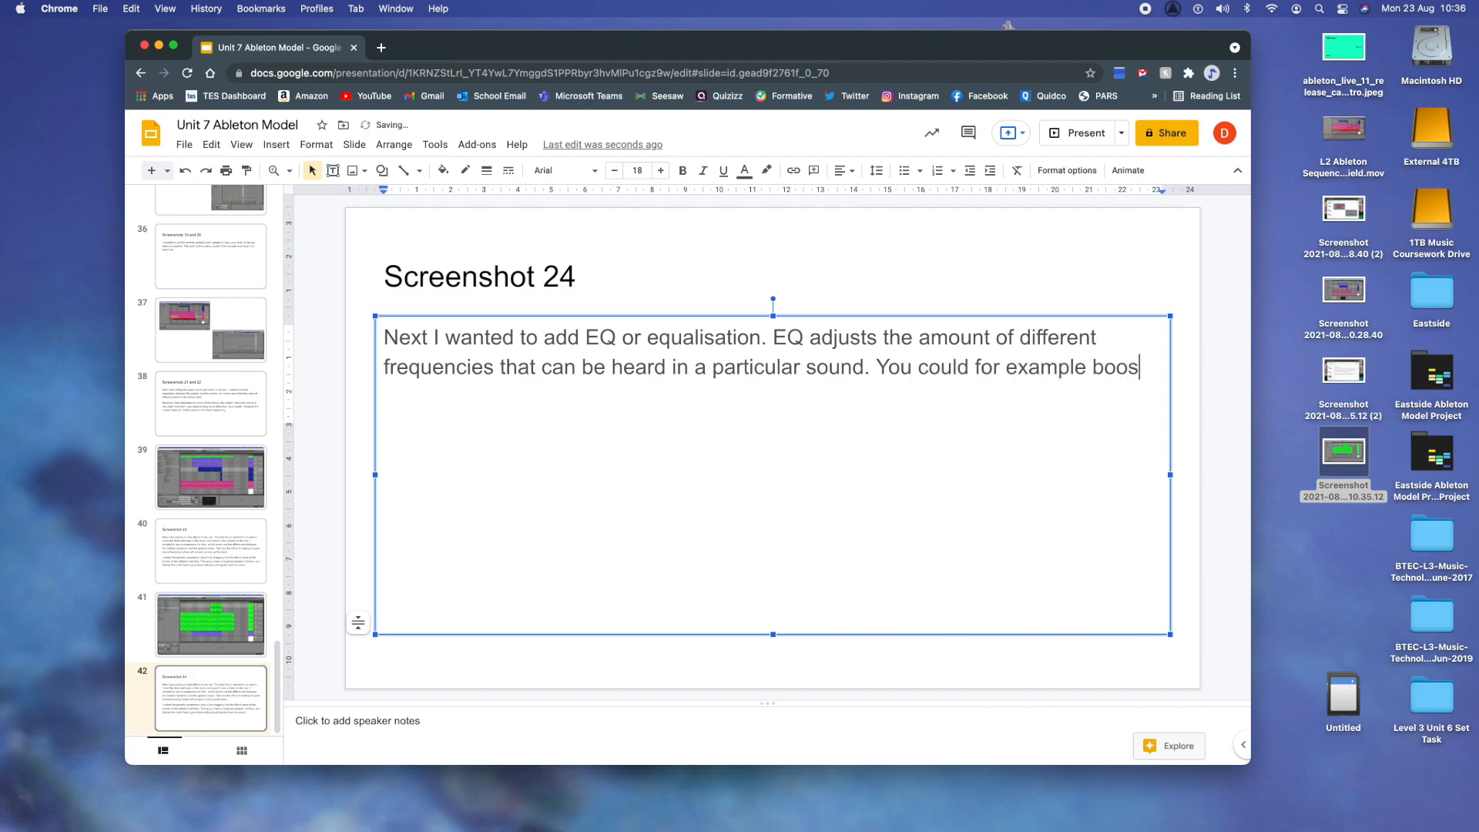
text(t the bass or re)
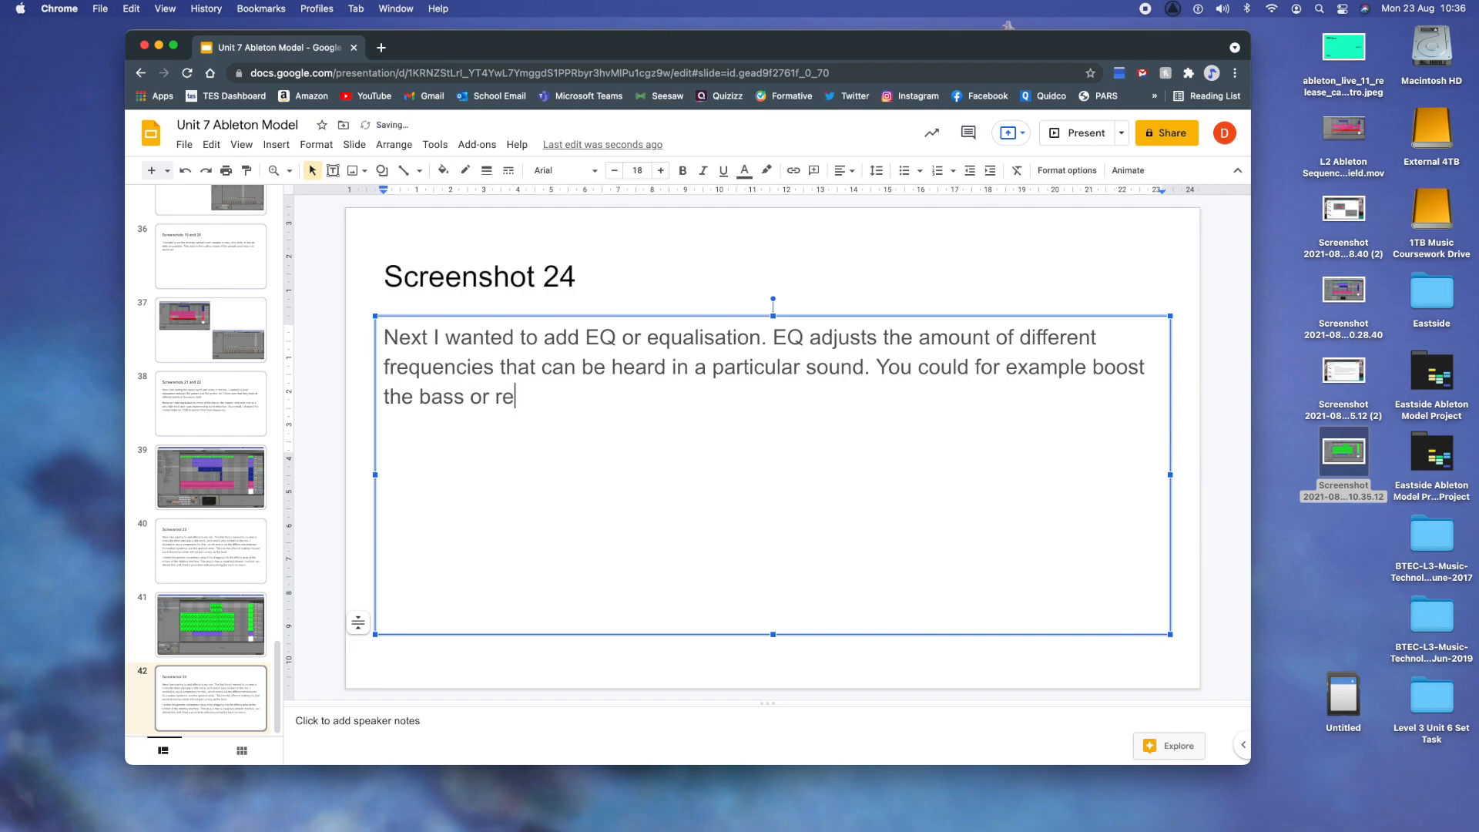
text(duce the top e)
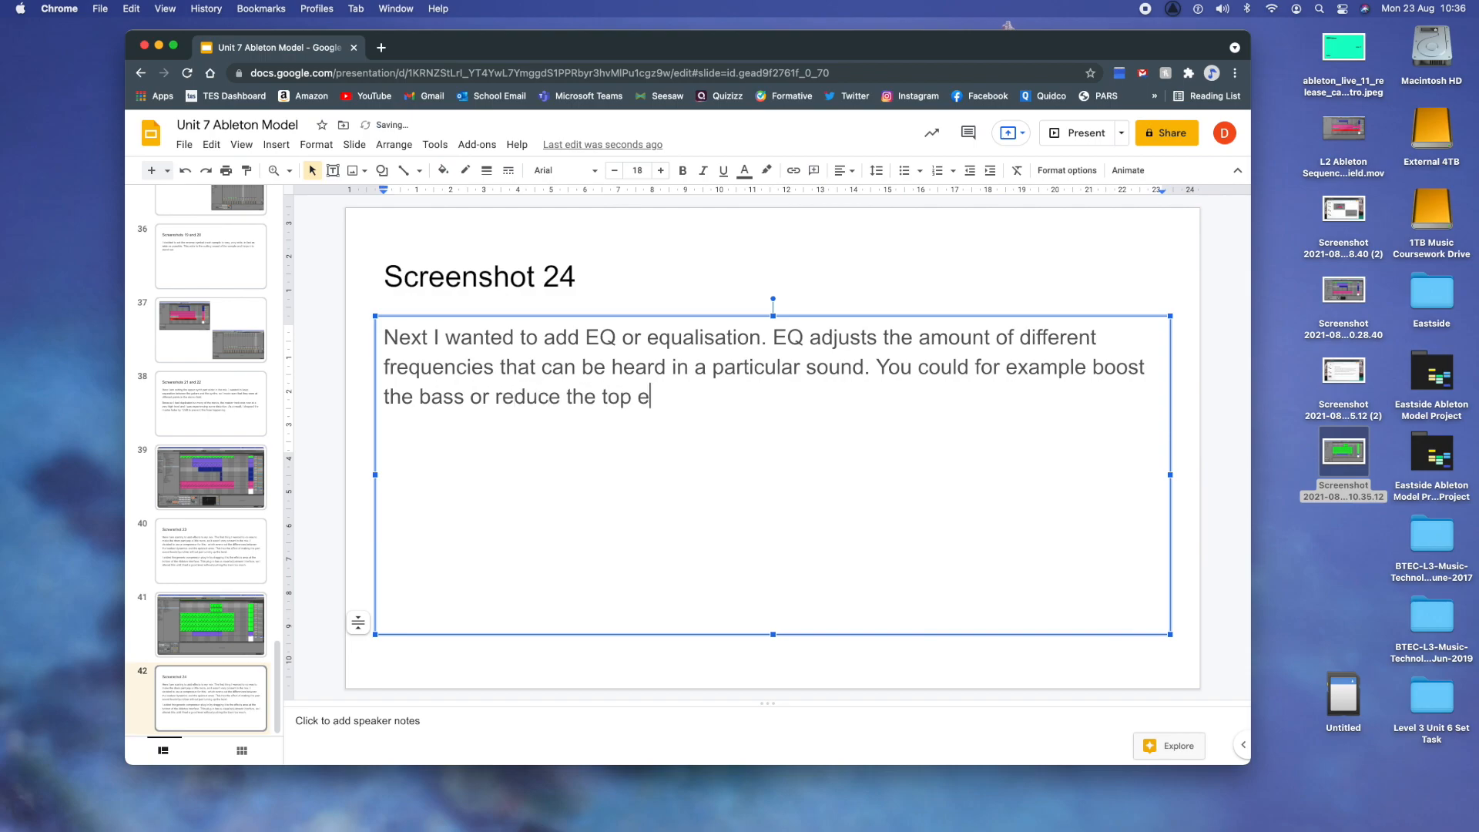
text(nd to alter the quality of tha)
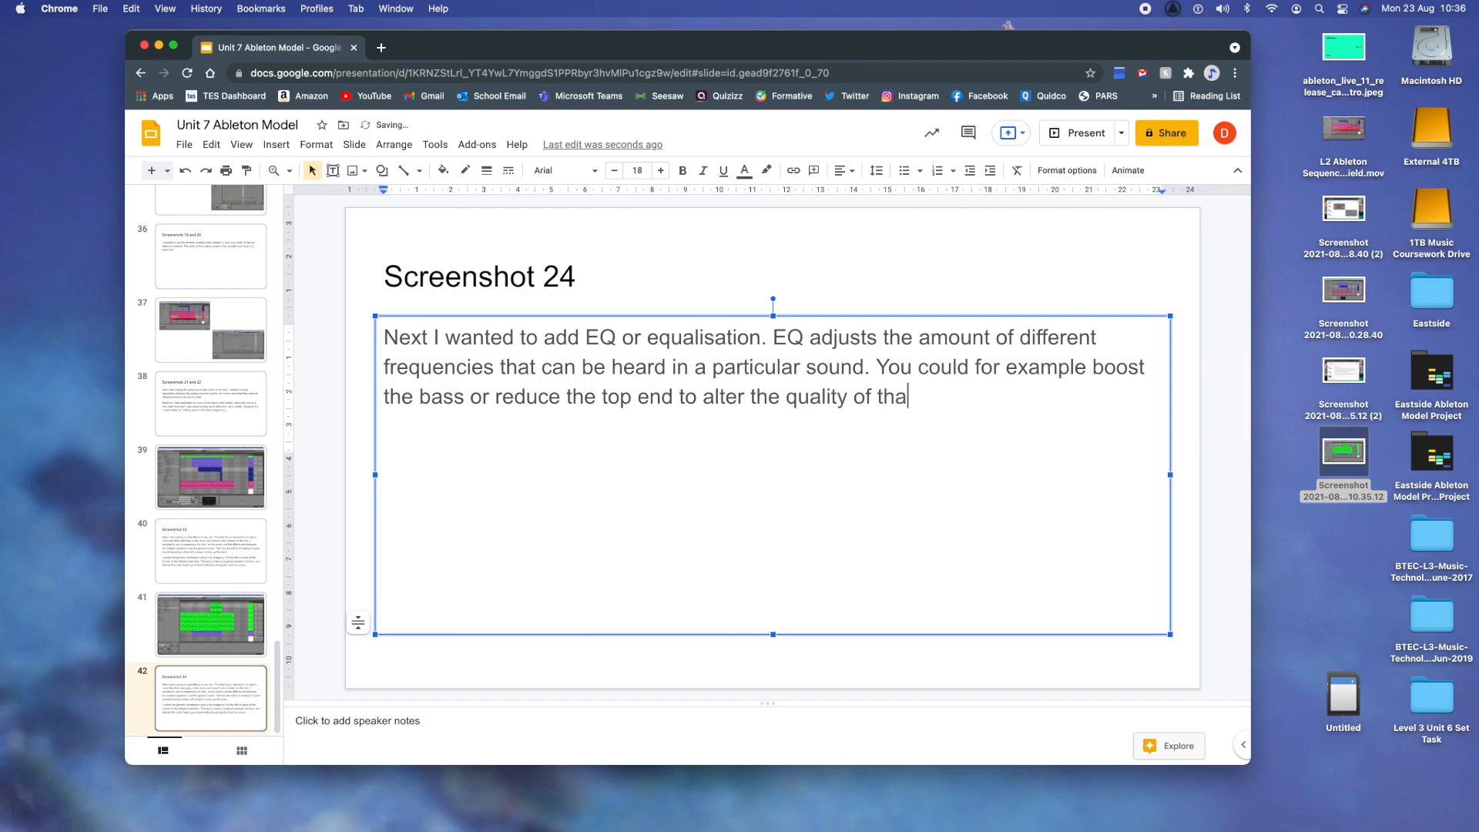
text(t sound.)
- Add "You could for example boost the bass or reduce the top end to alter the quality of that sound." and start a new paragraph
key(Return)
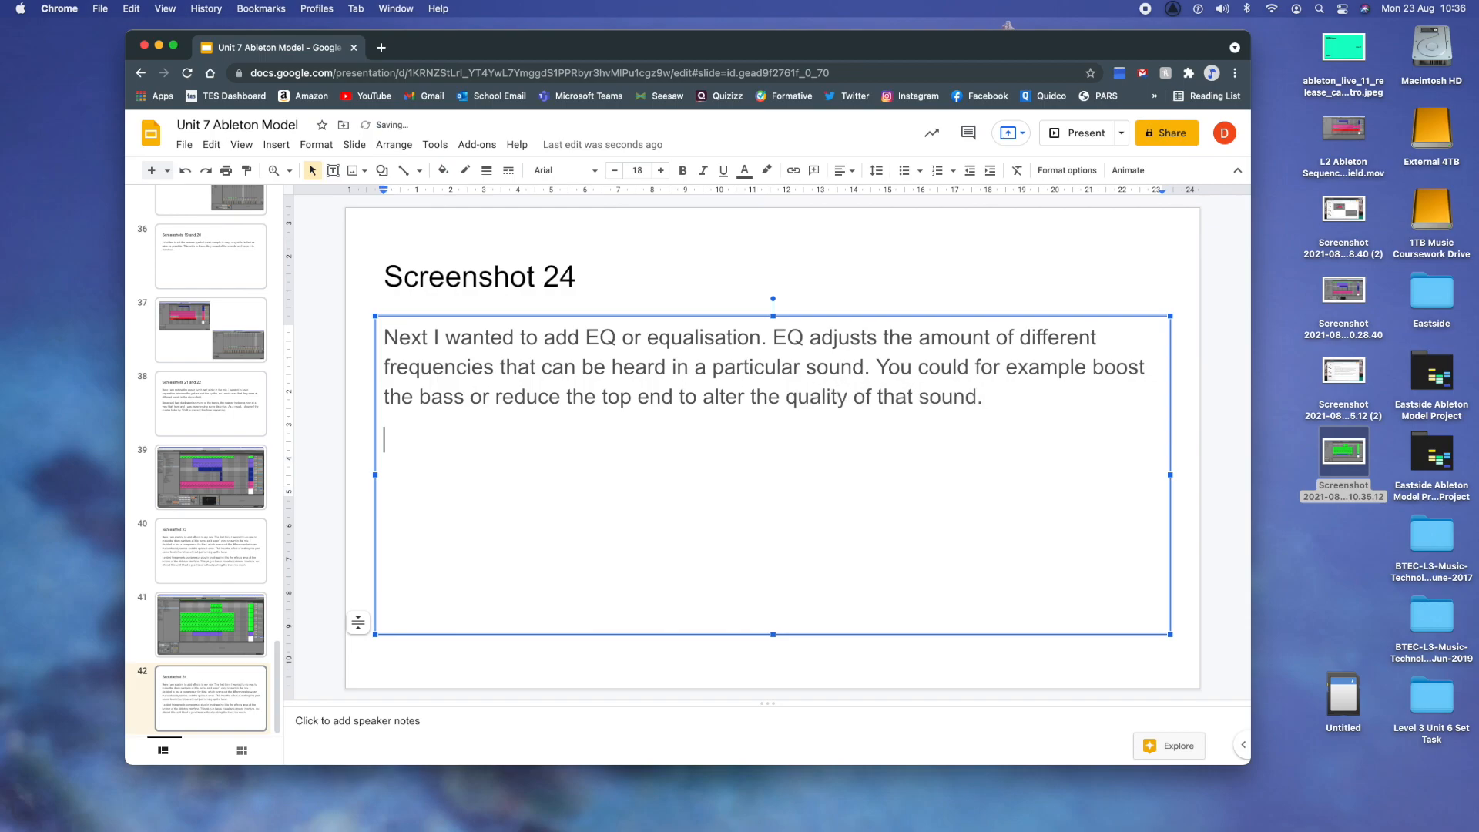
- Write "Here I have added EQ to all of my guitar parts. I did this because I wasn't happy with the sound" as the second paragraph
text(Here I have )
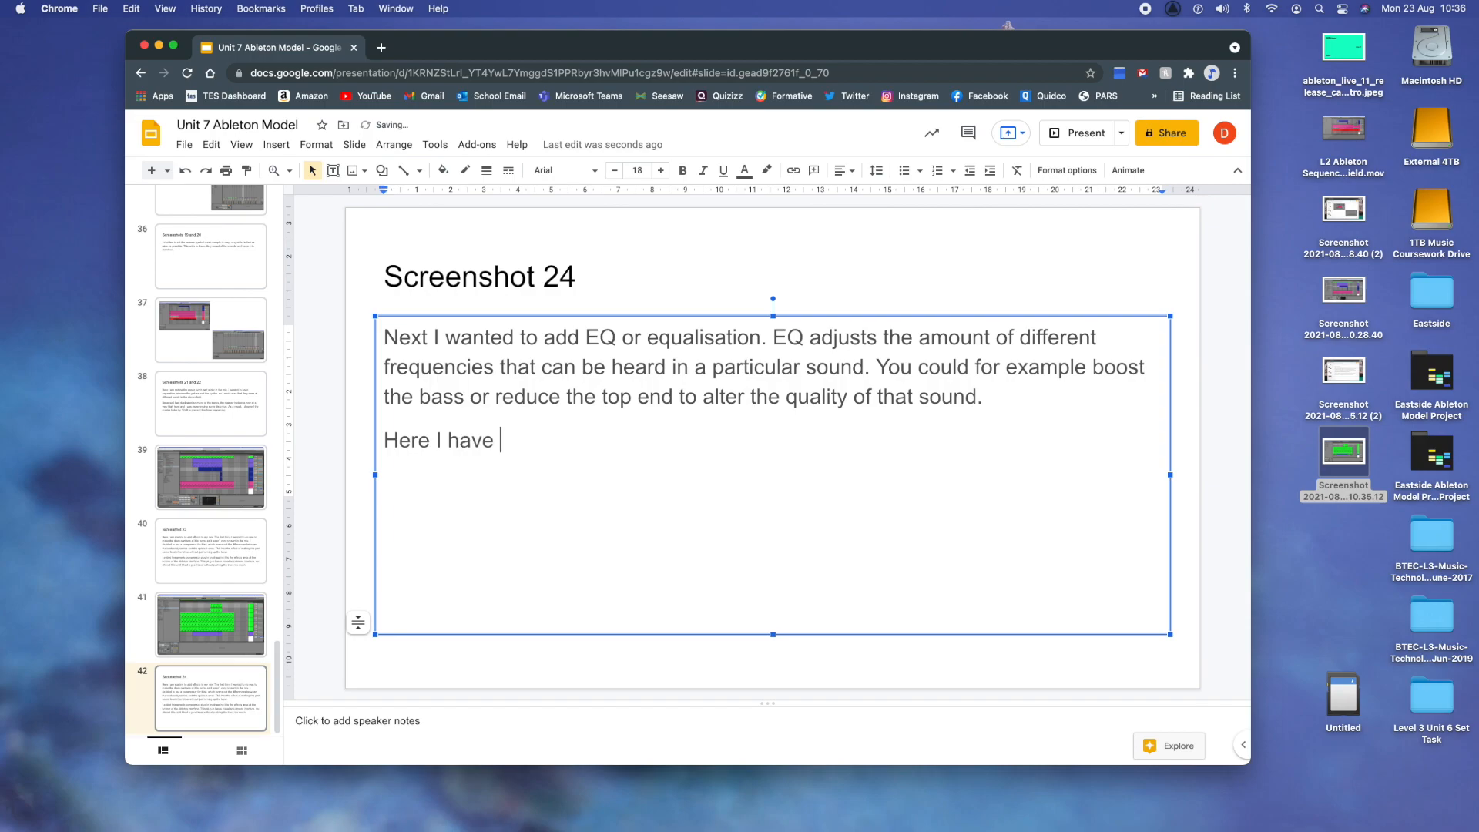
text(added EQ to)
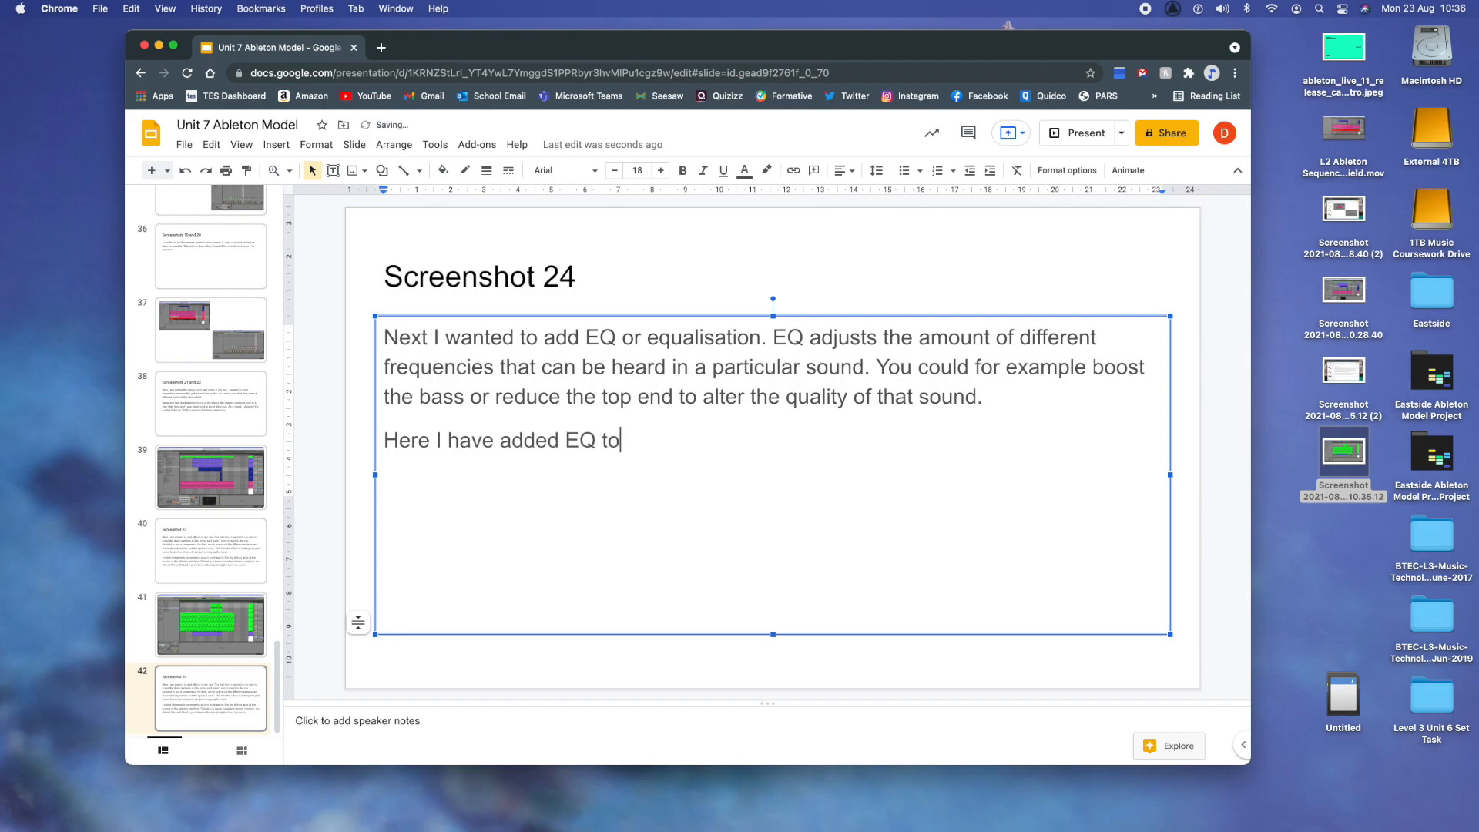
text( all of my guita)
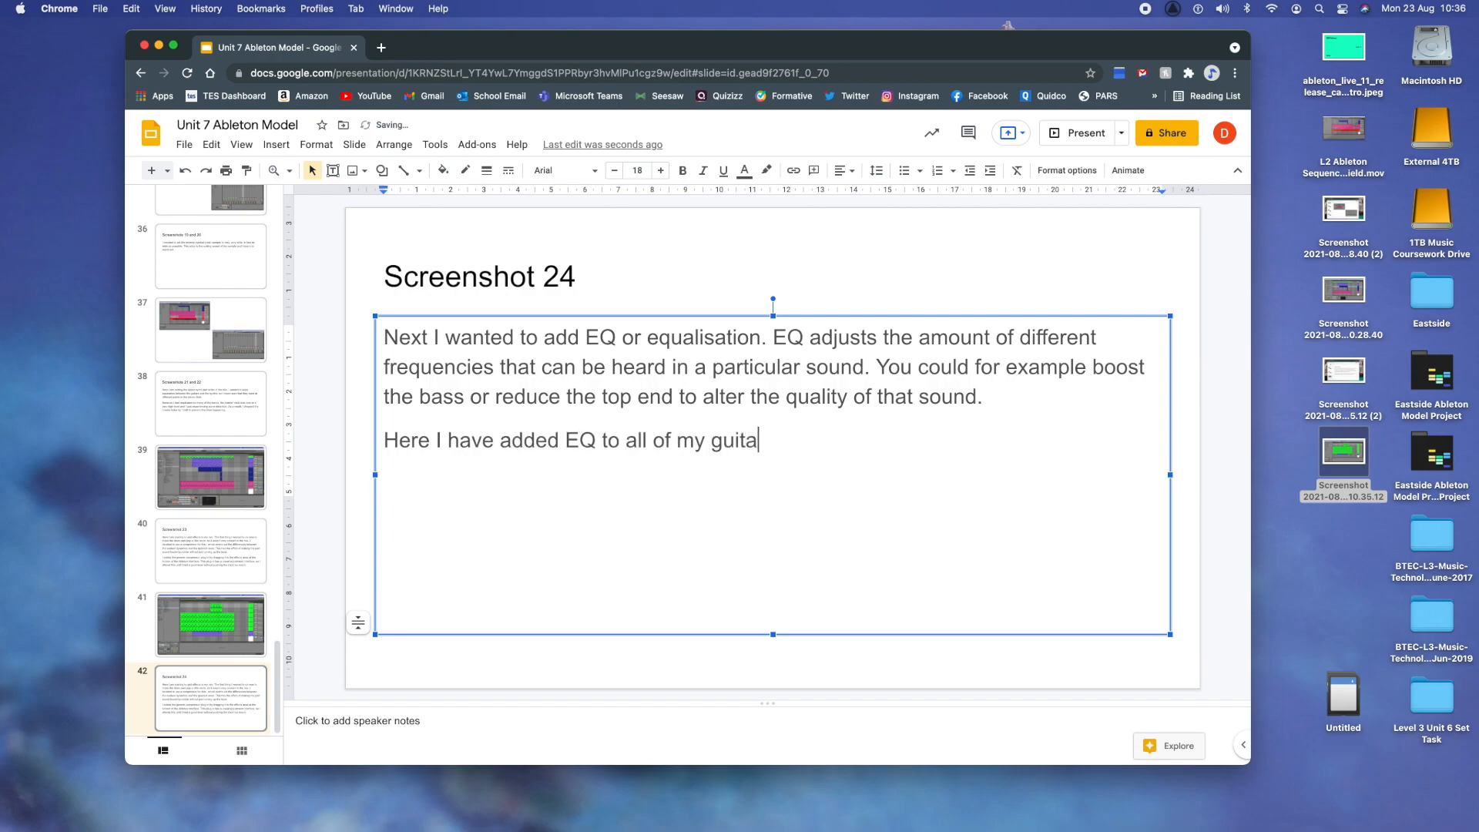
text(r parts. I did this because I w)
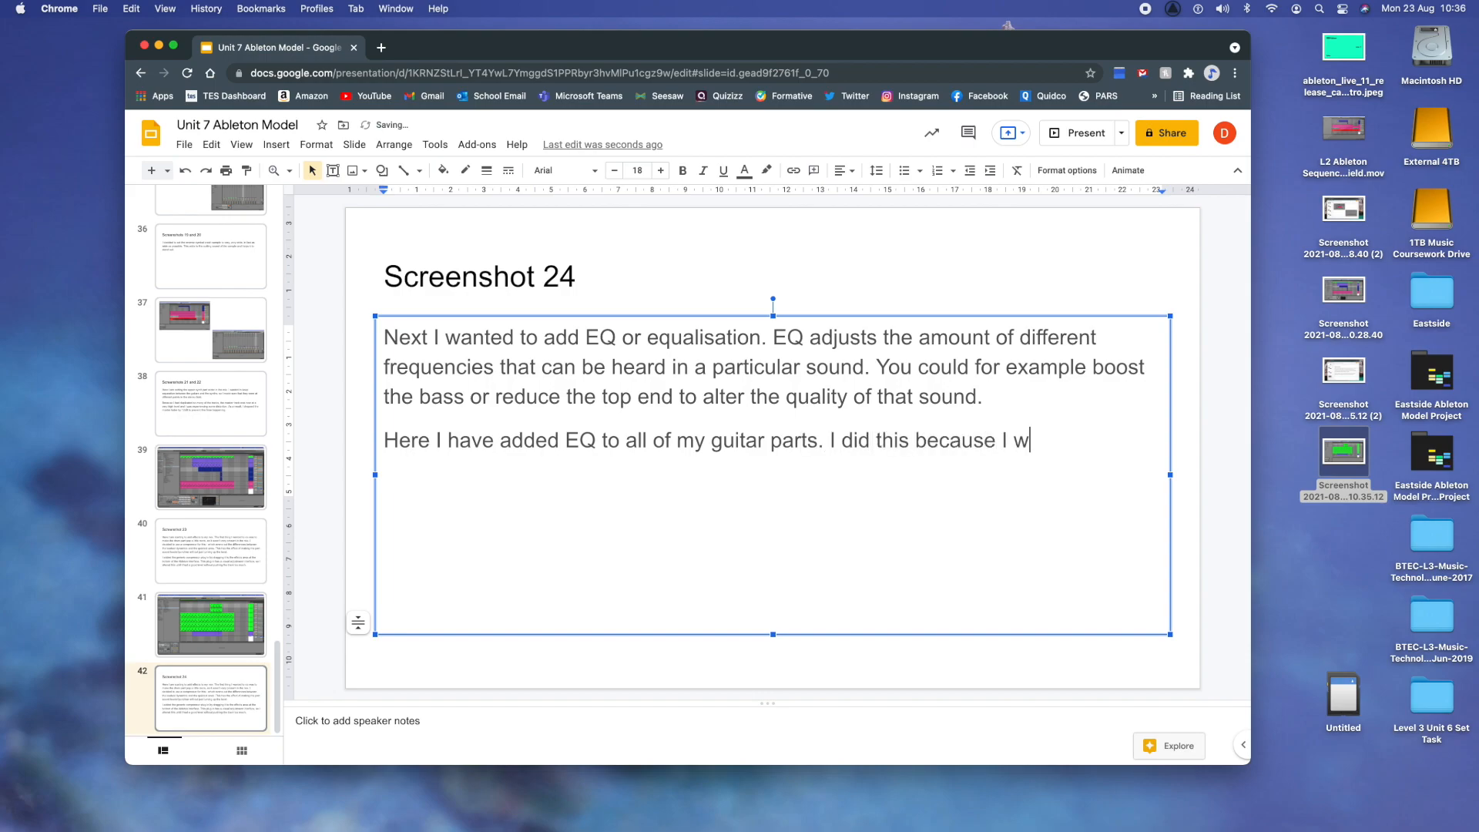
text(asn't happy)
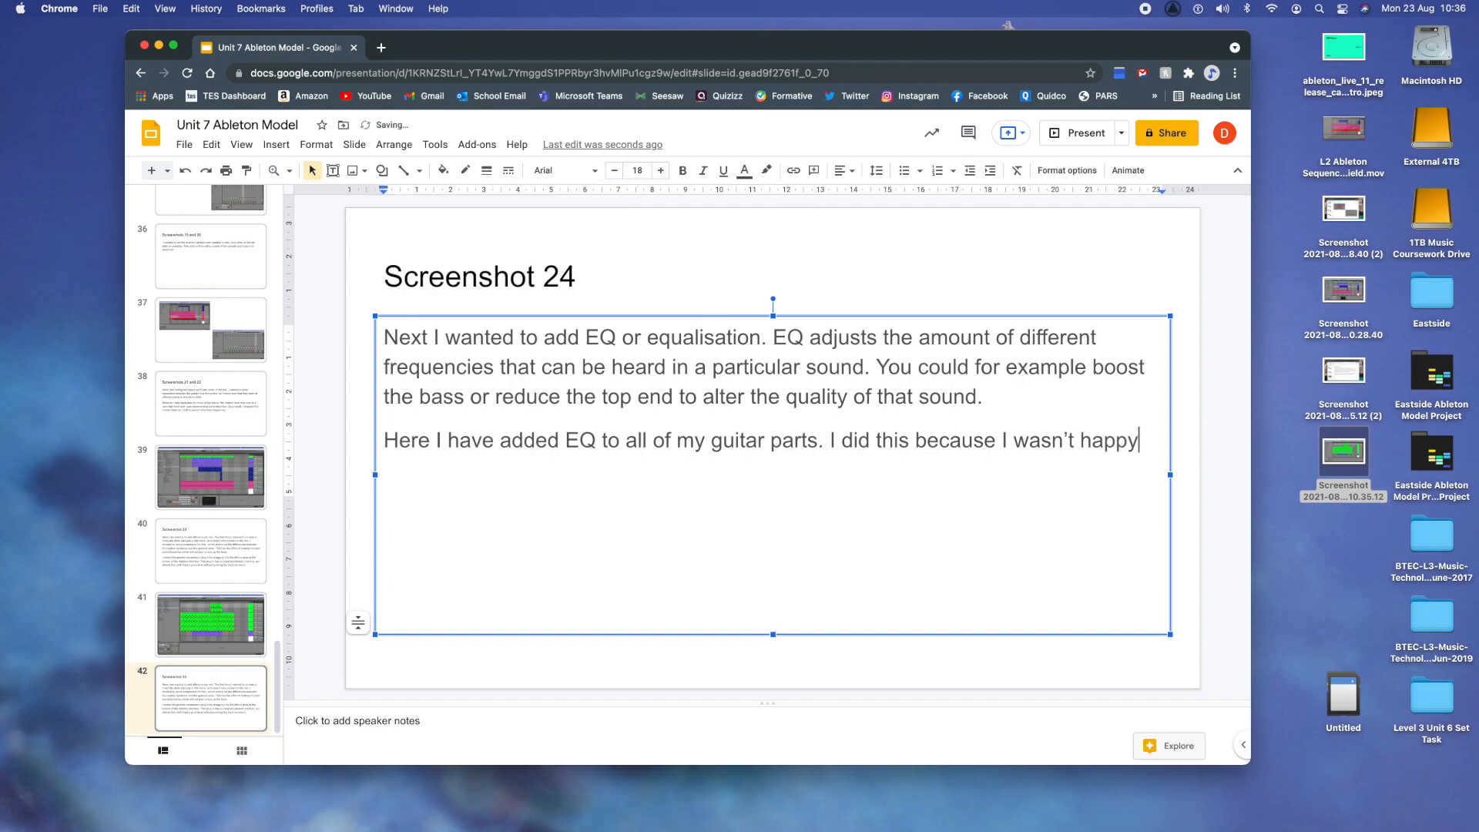
text( with the sound. )
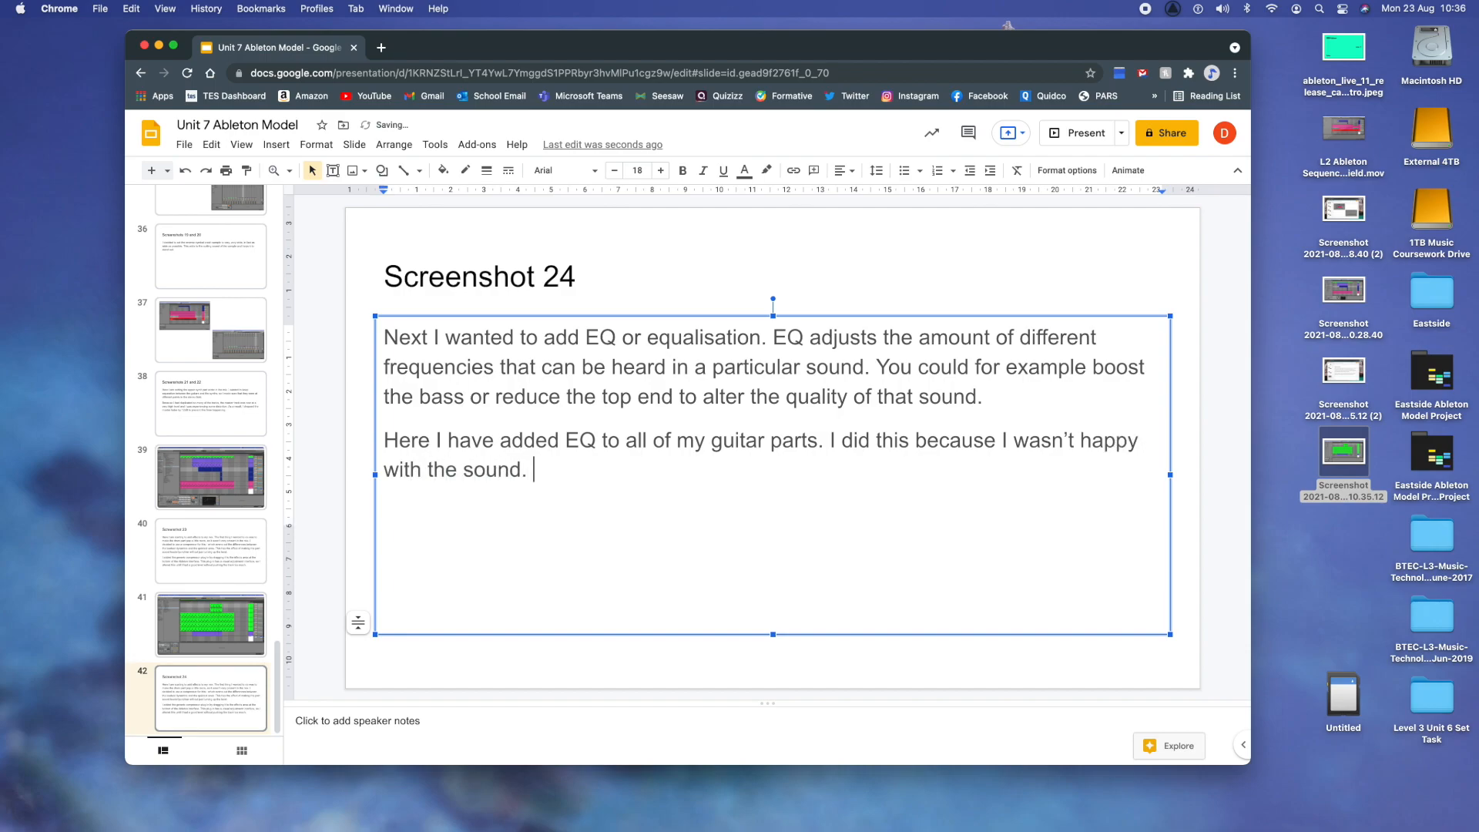
text(I was quite l)
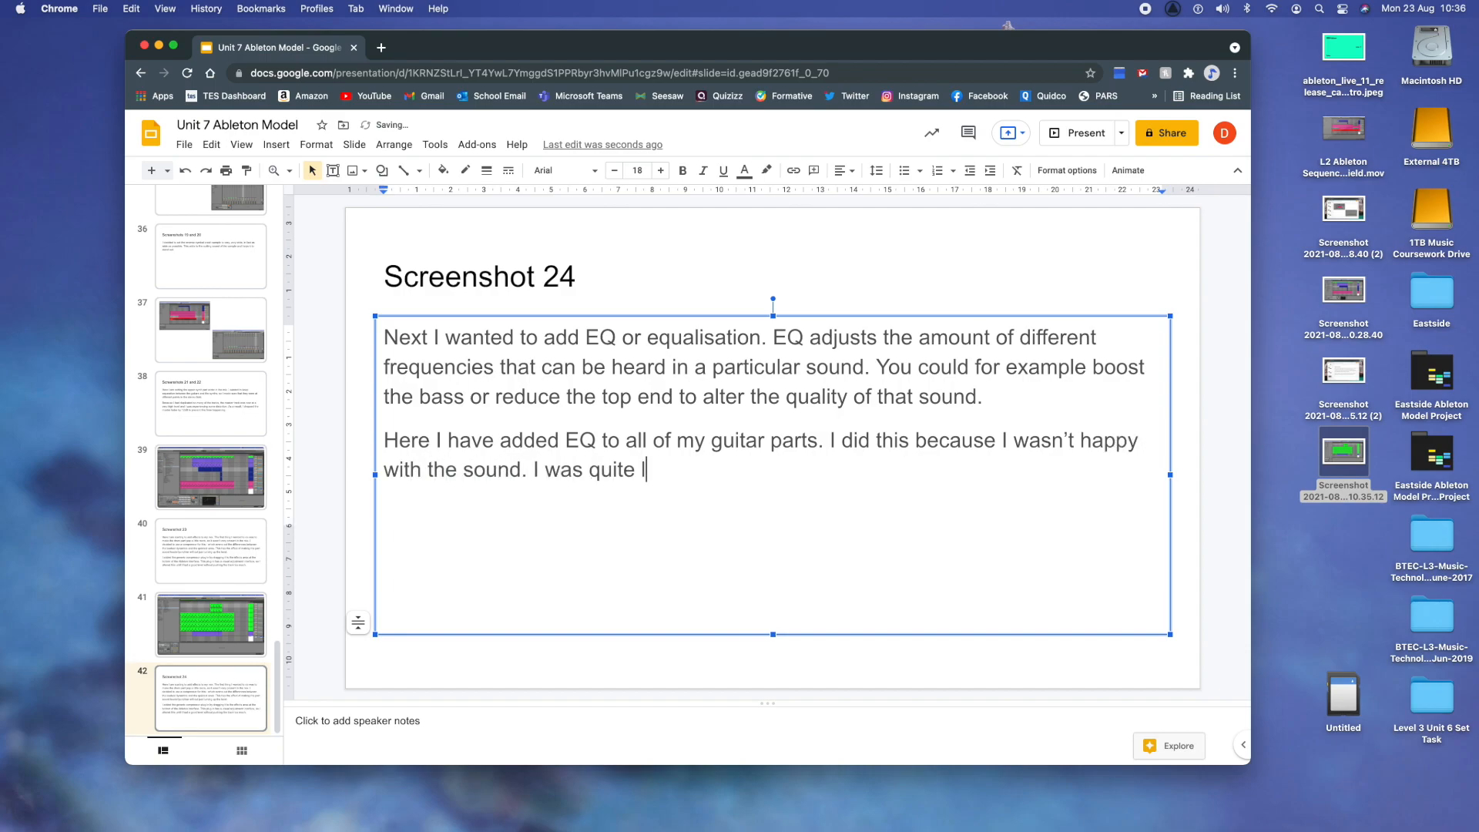
text(imited with the ch)
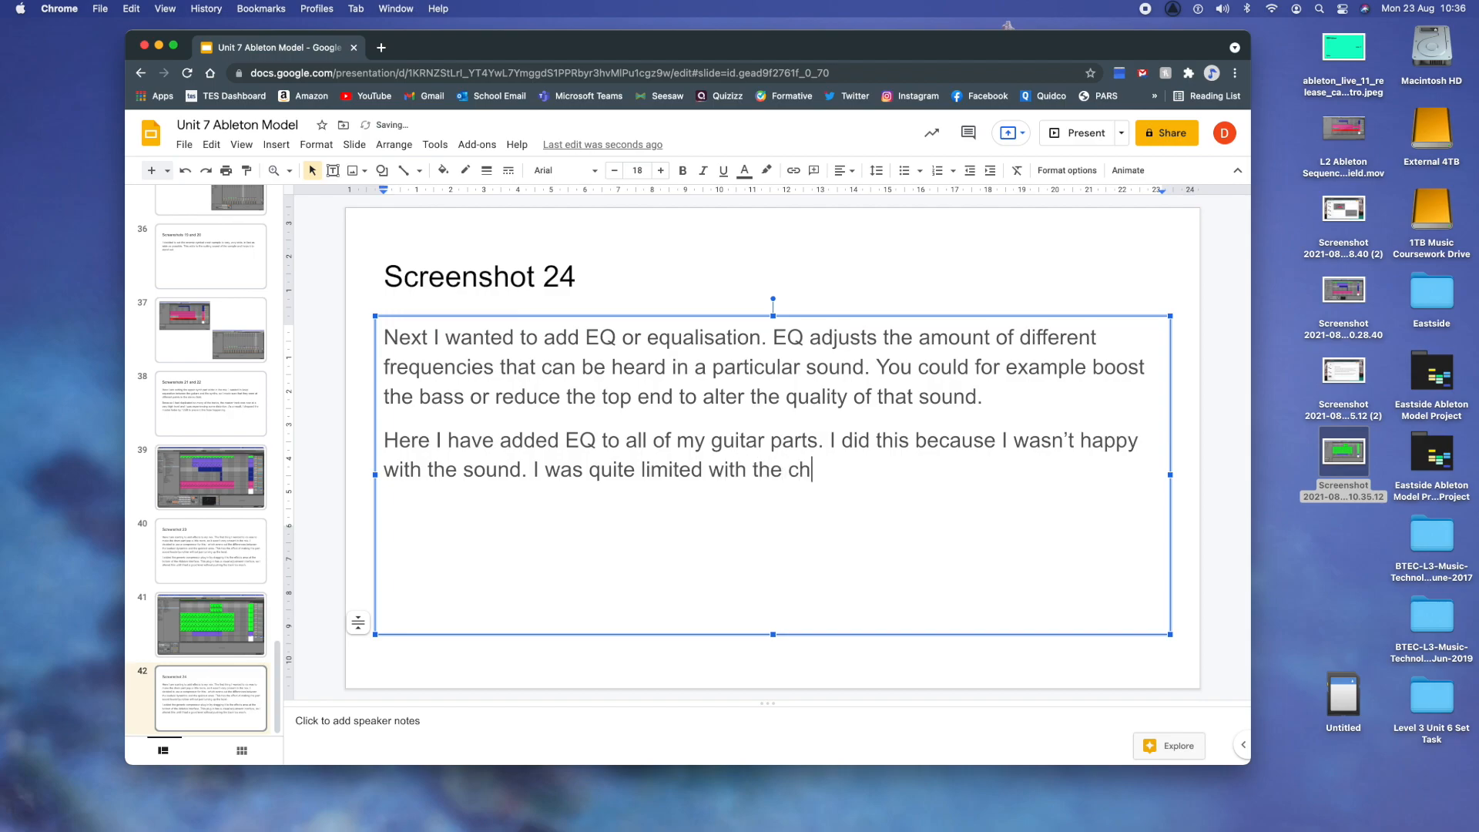
text(oice of guit)
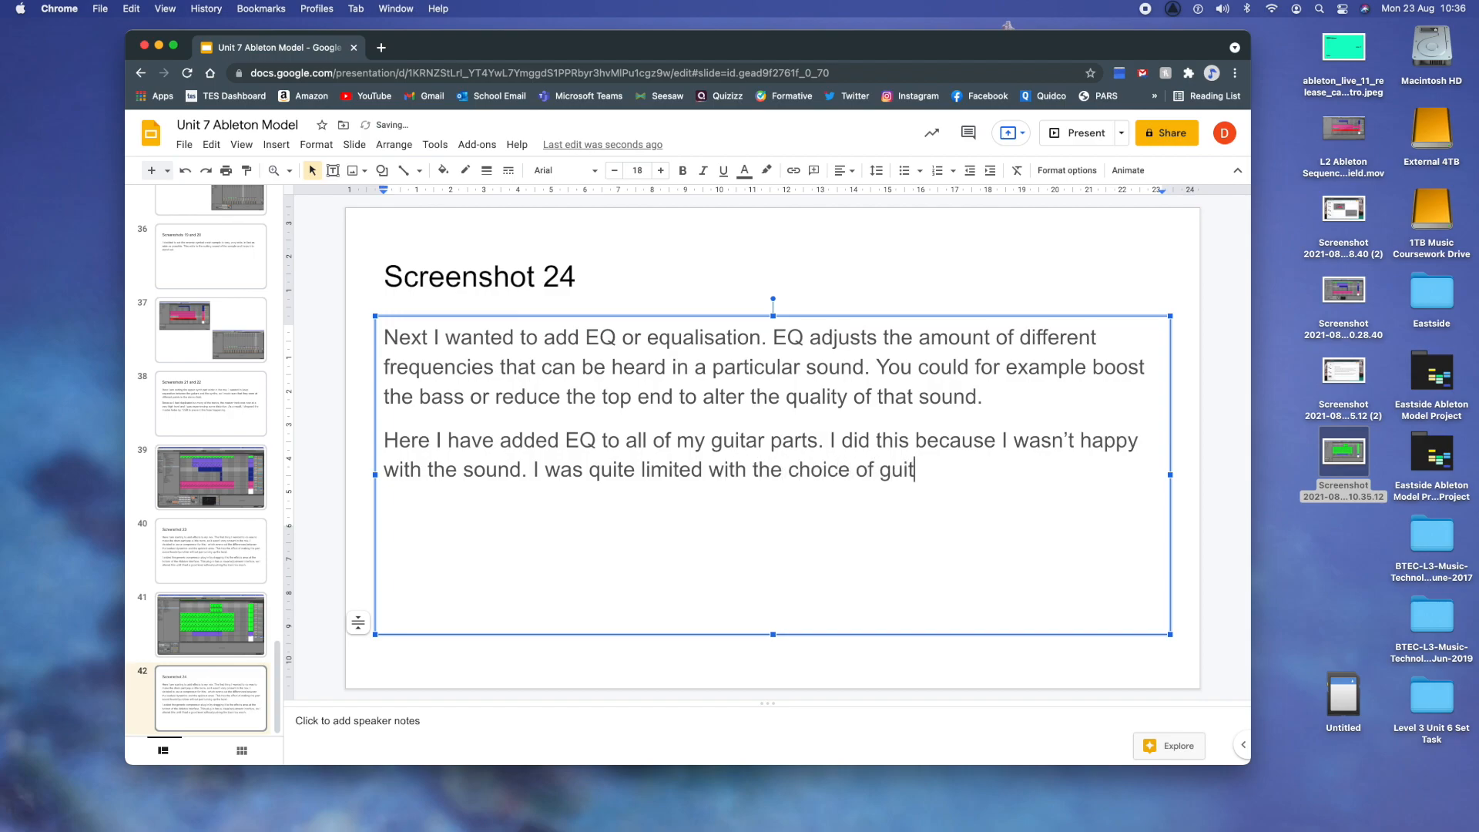
text(ar sounds in Able)
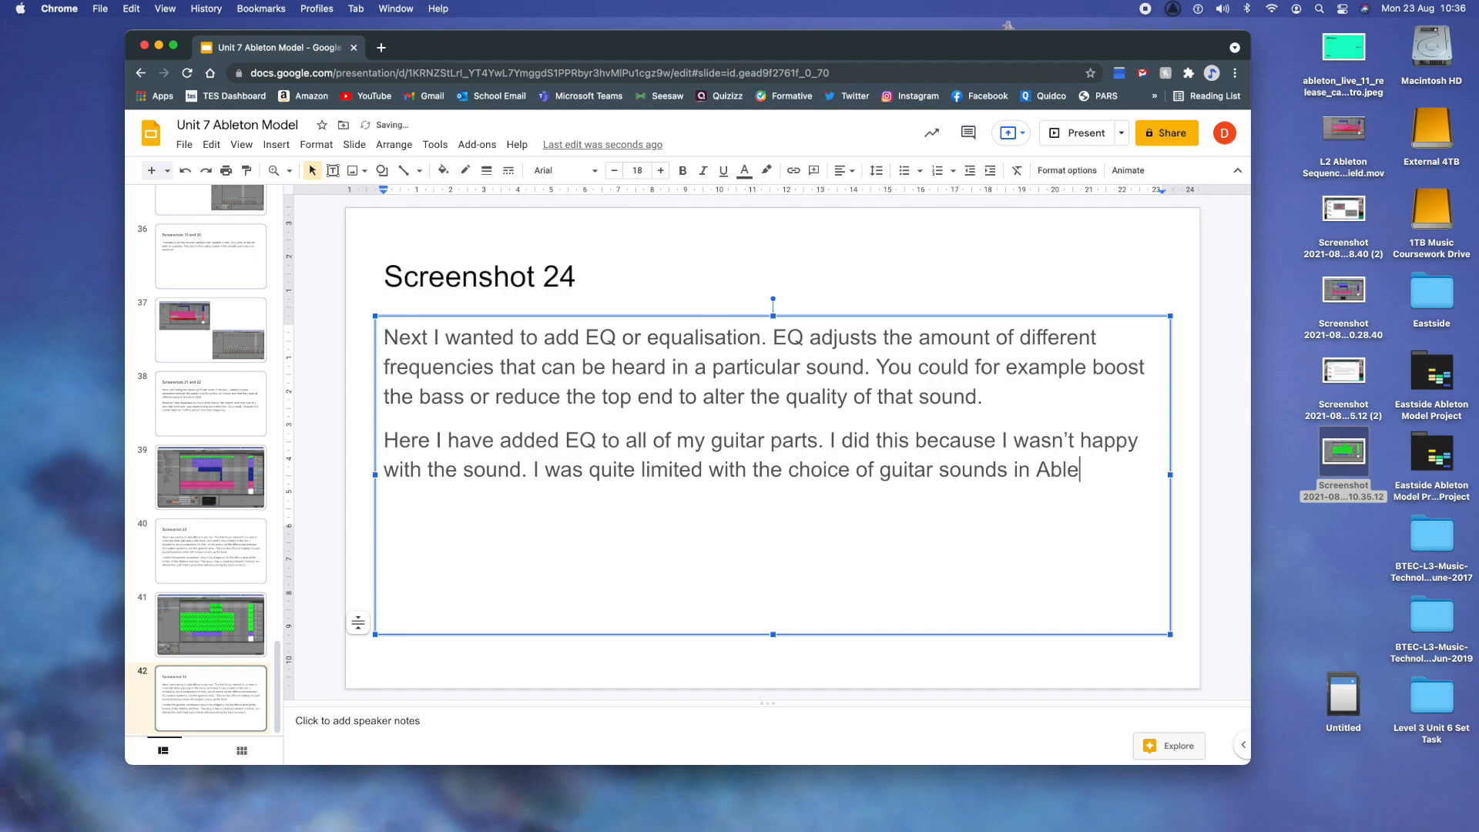
text(ton Live Intro )
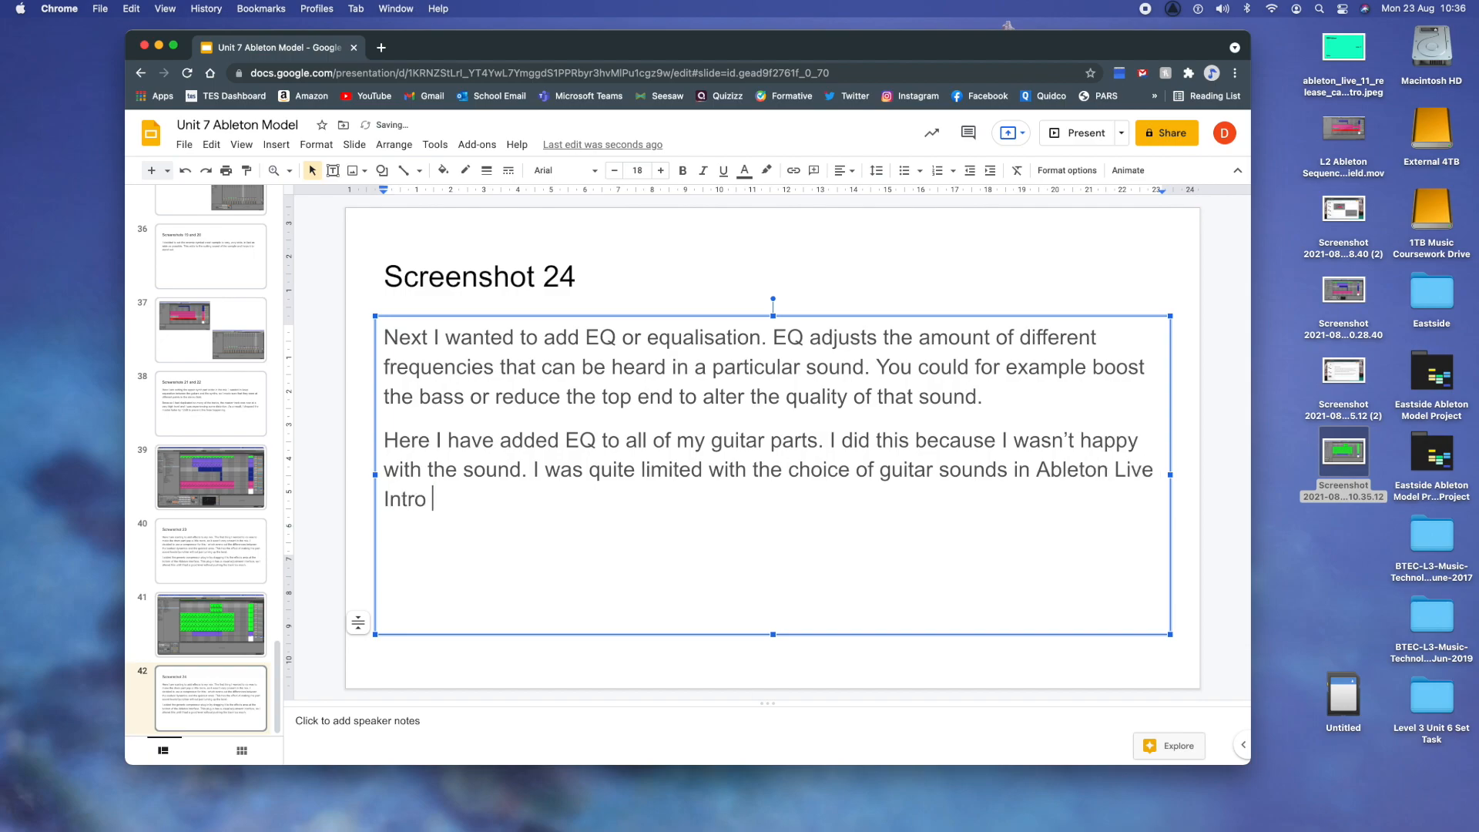
text(and this)
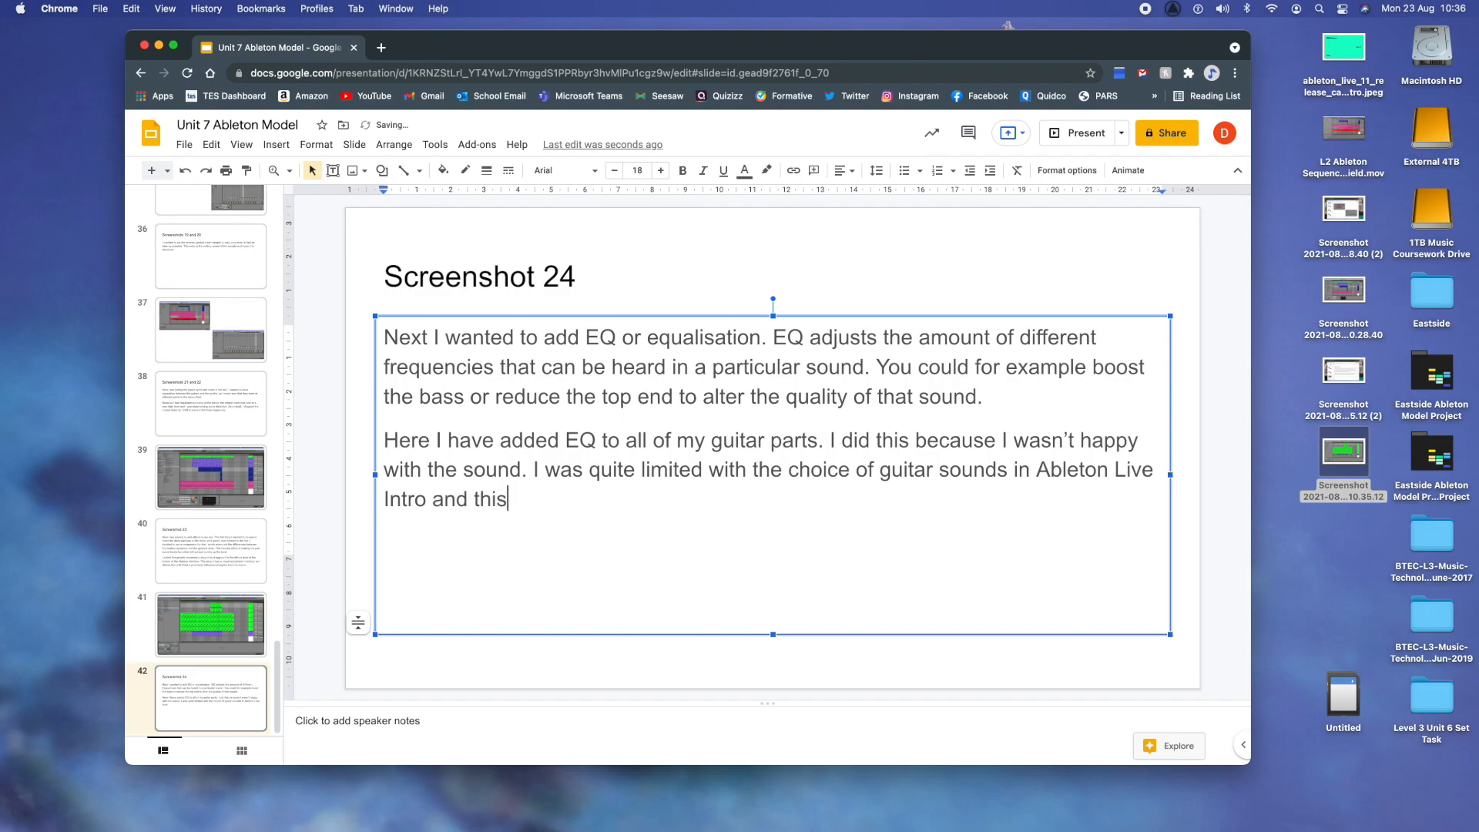
text( sound wasn't a great)
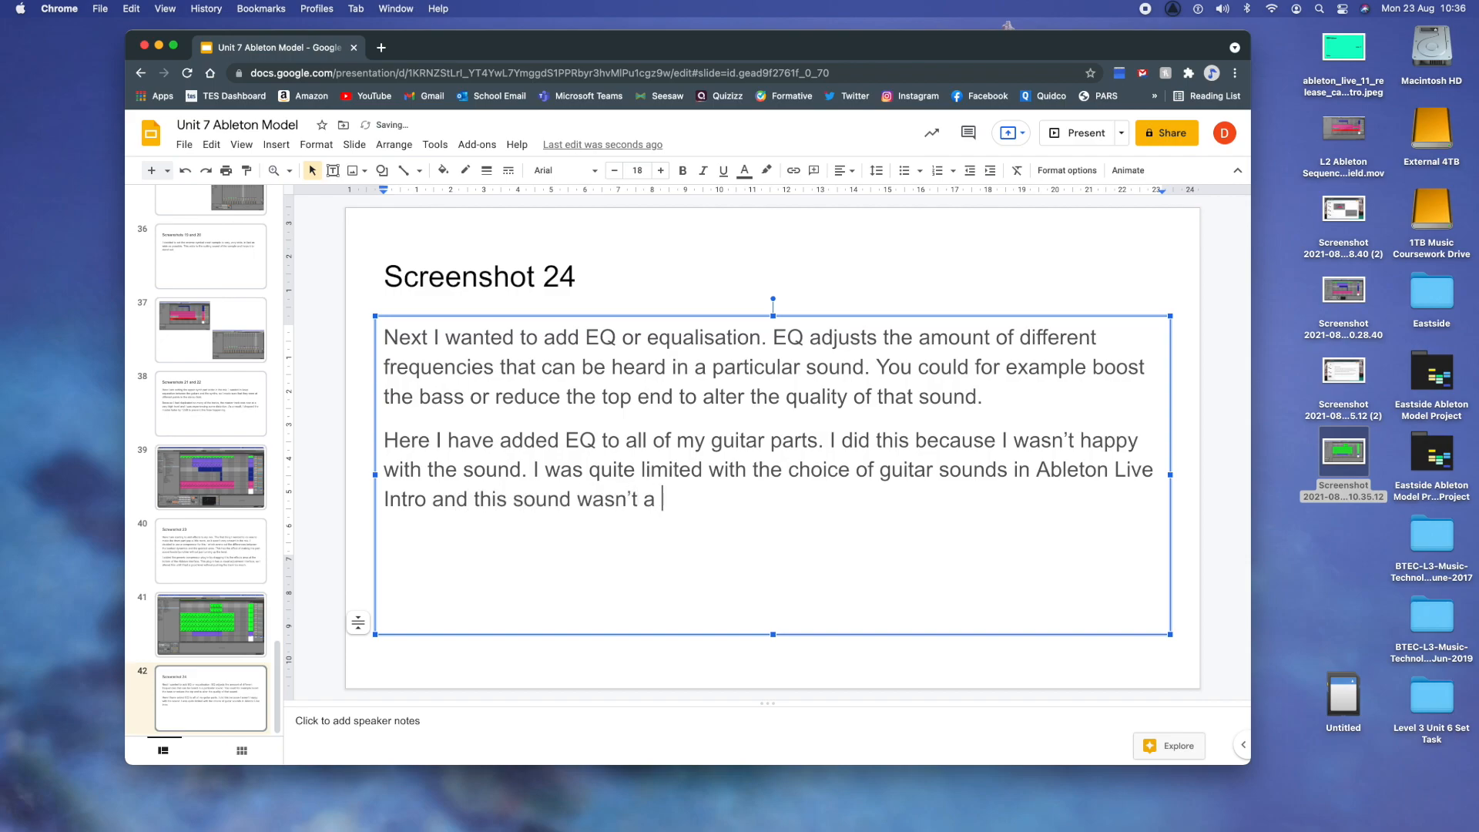
text( match for)
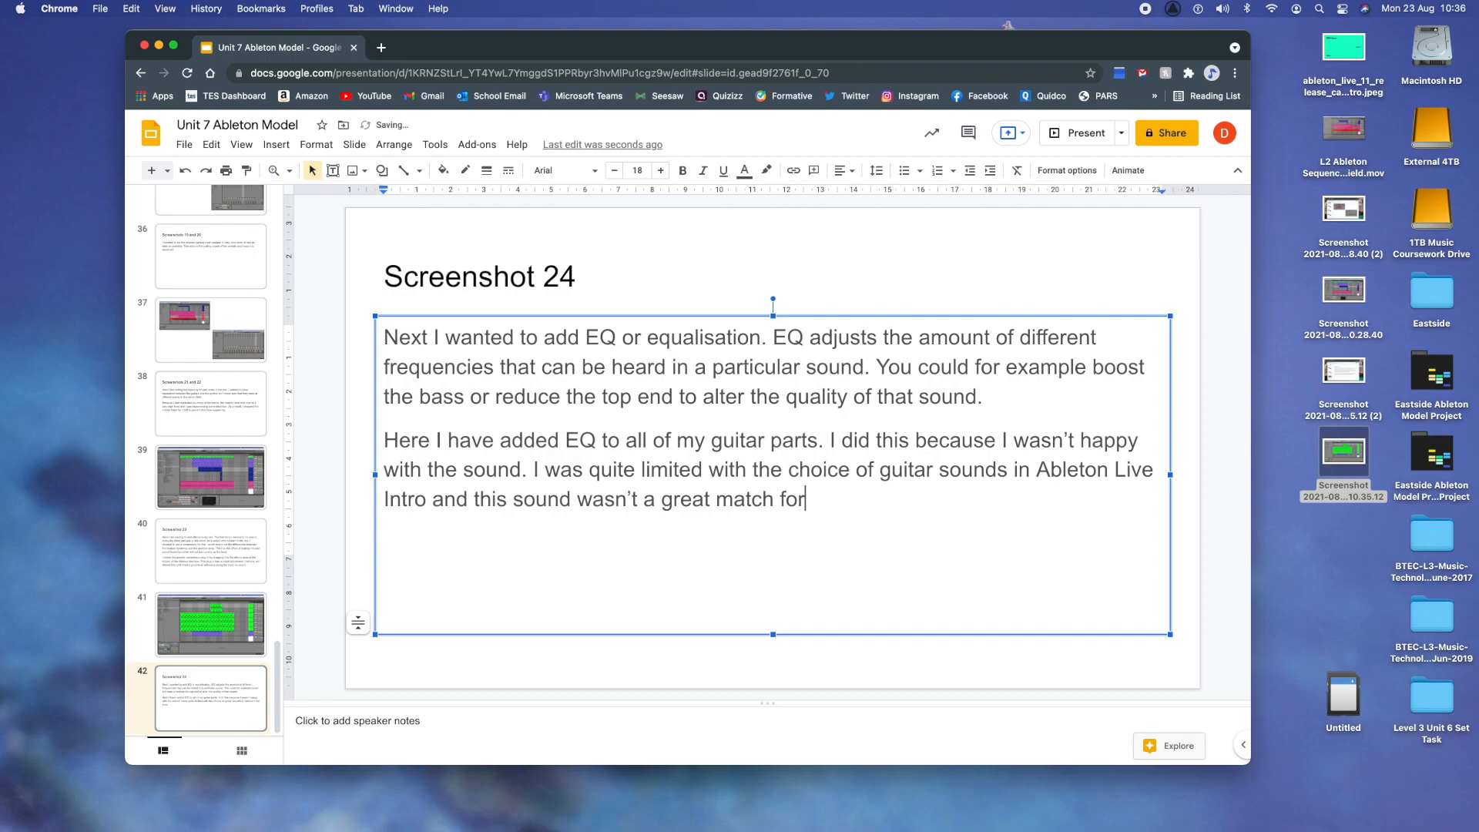
text( the original, buecause )
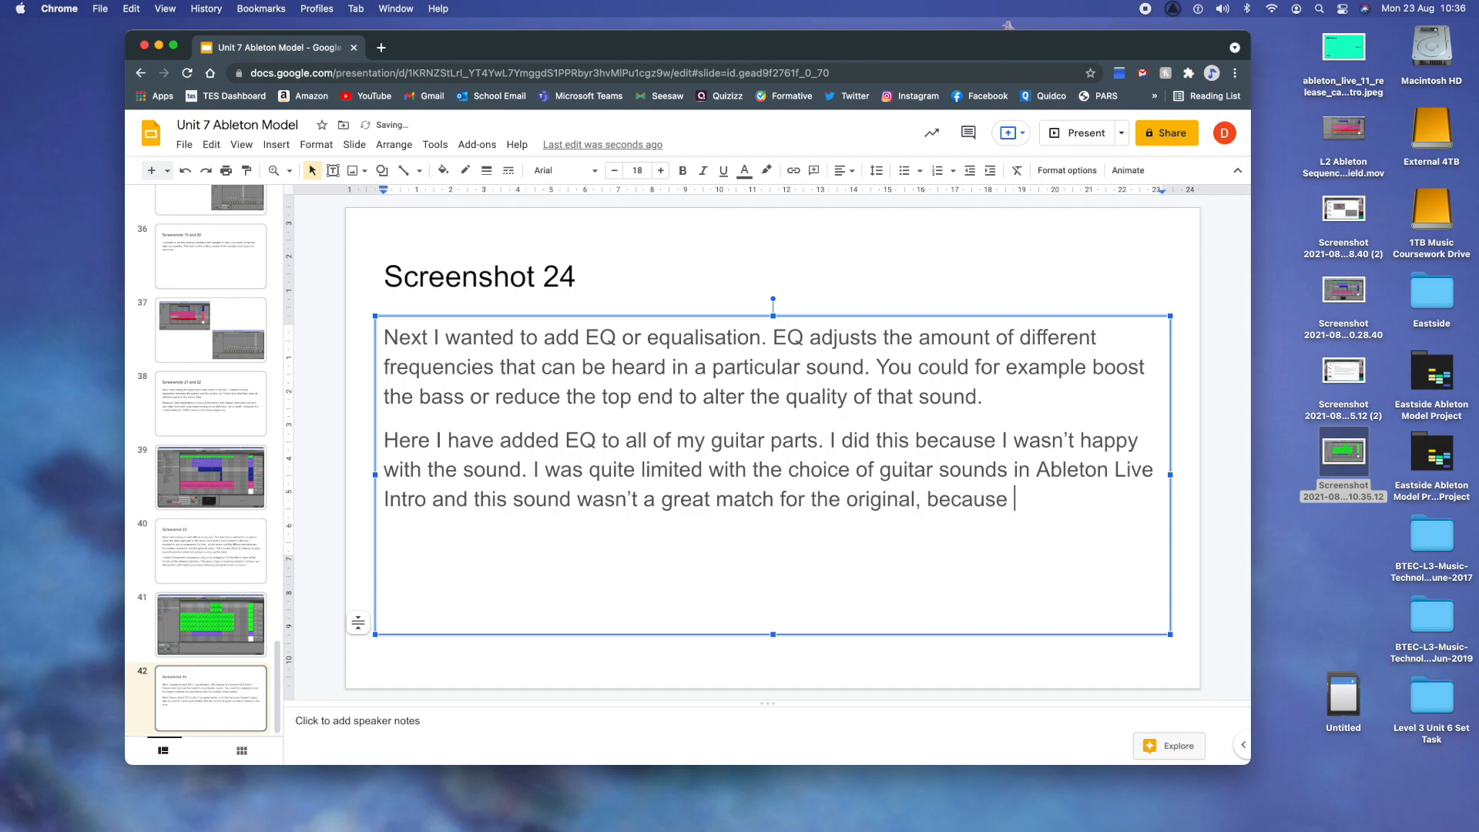
text(it was too pingy.)
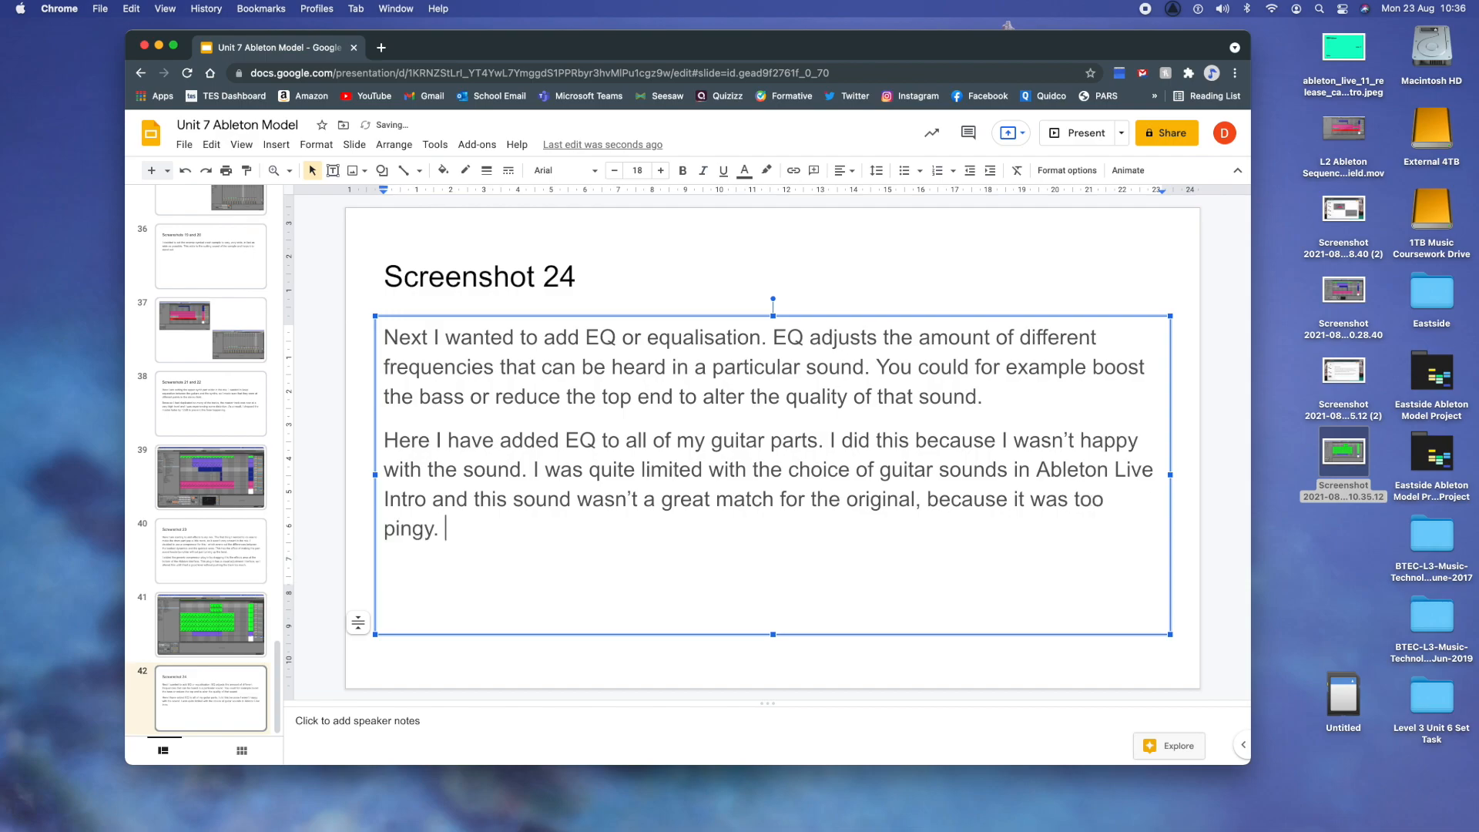
- Complete the sentence with "and this sound wasn't a great match for the original, because it was too 'pingy' and bright"
key(BackSpace)
key(BackSpace)
key(BackSpace)
key(BackSpace)
key(BackSpace)
key(BackSpace)
key(BackSpace)
text('pingy' and bri)
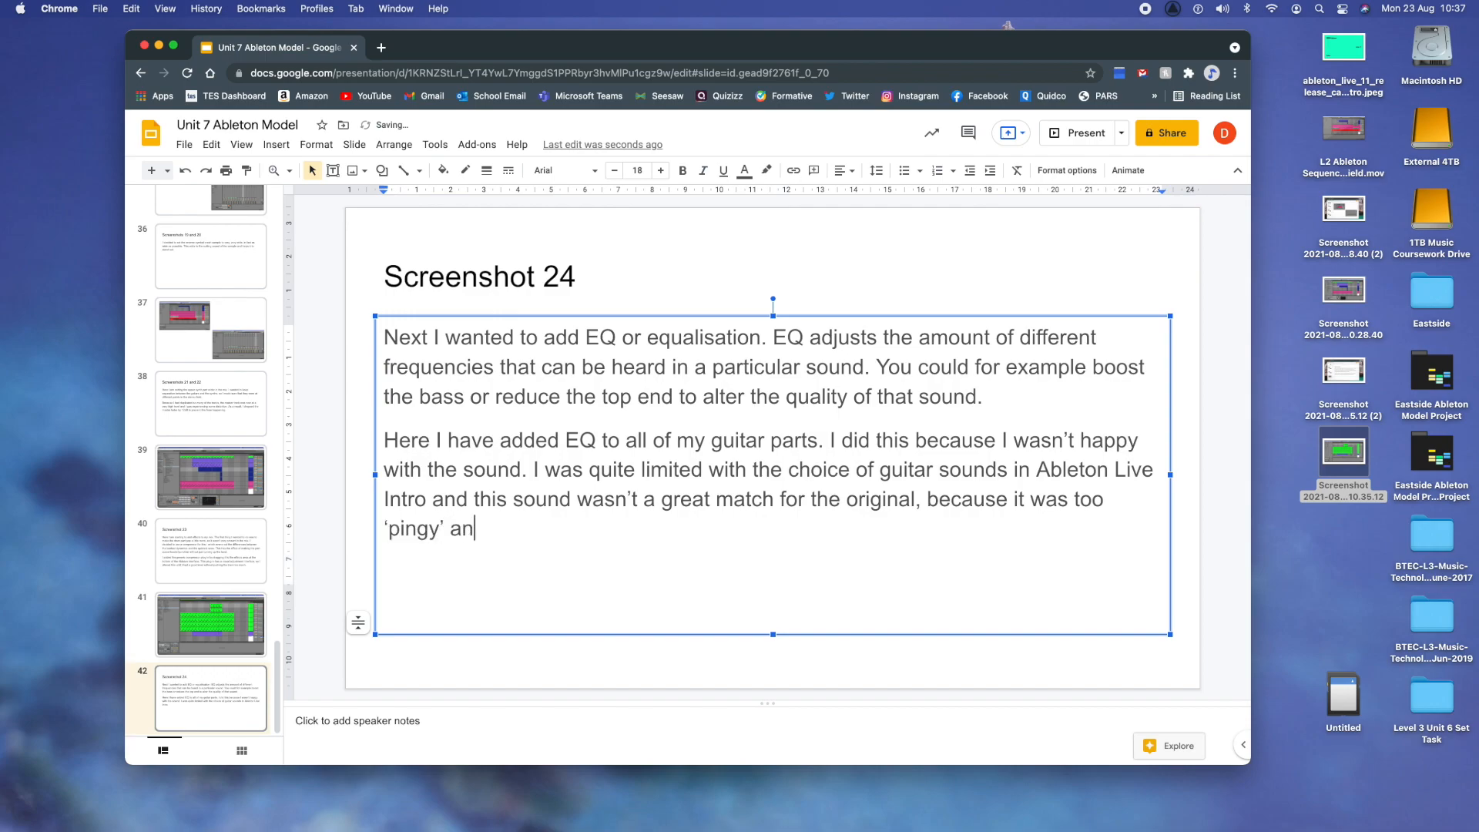
text(ght. I found a)
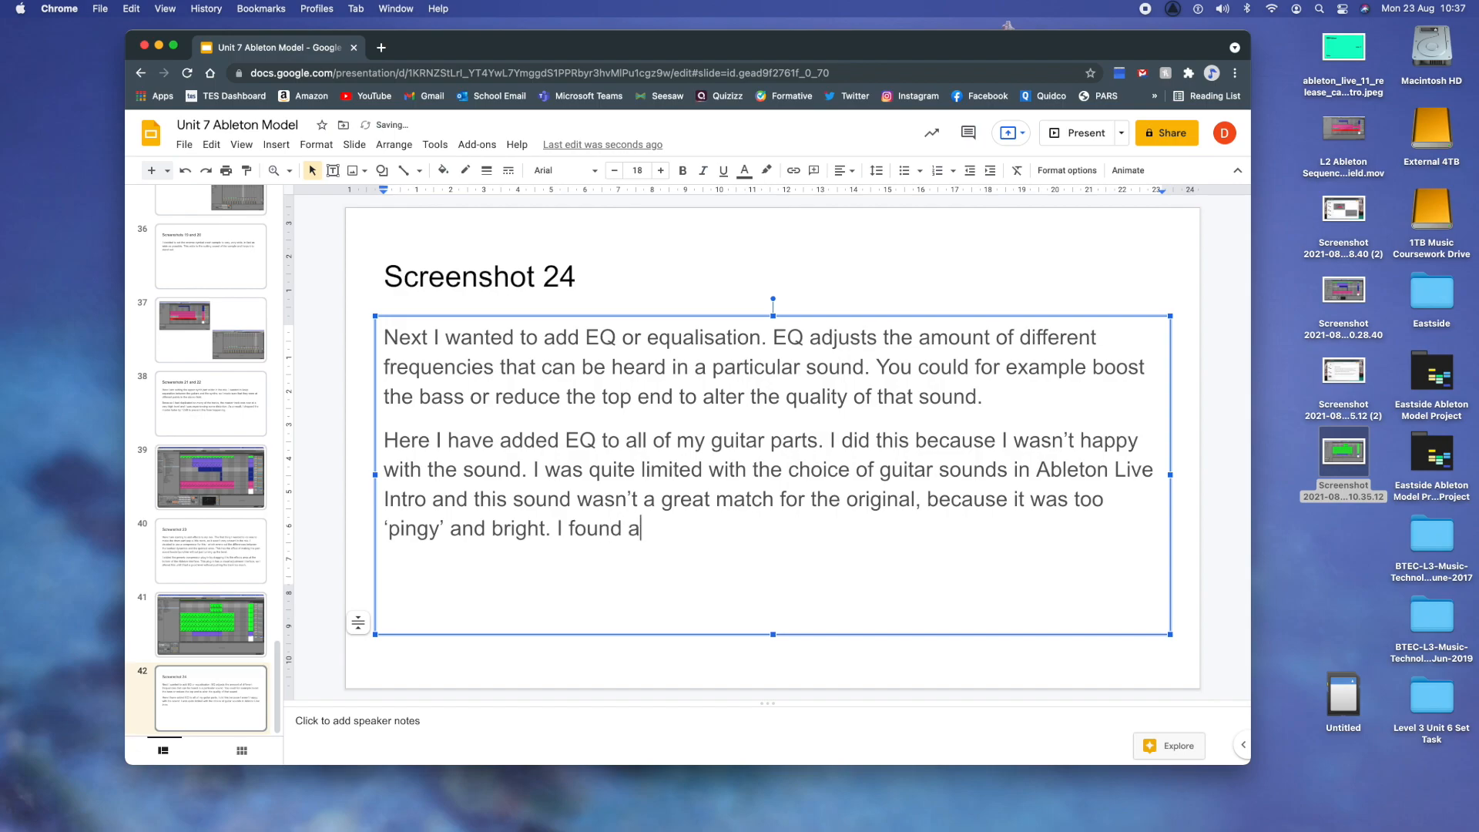
text(n EQ preset called mif)
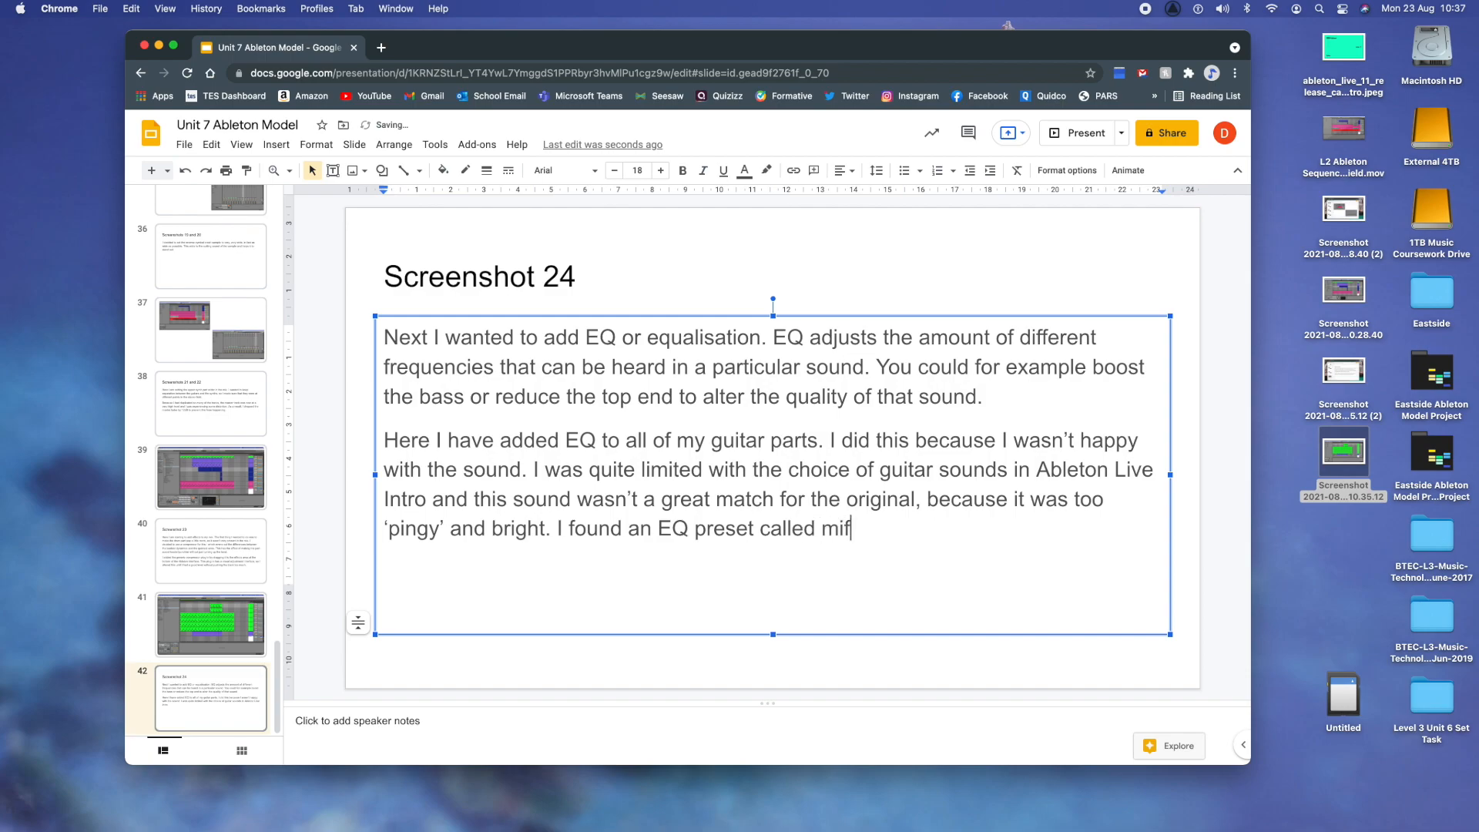
- Begin a new sentence in the paragraph: "I found an EQ preset called midnight, which vastly reduced the top end"
key(BackSpace)
text(dnight, which v)
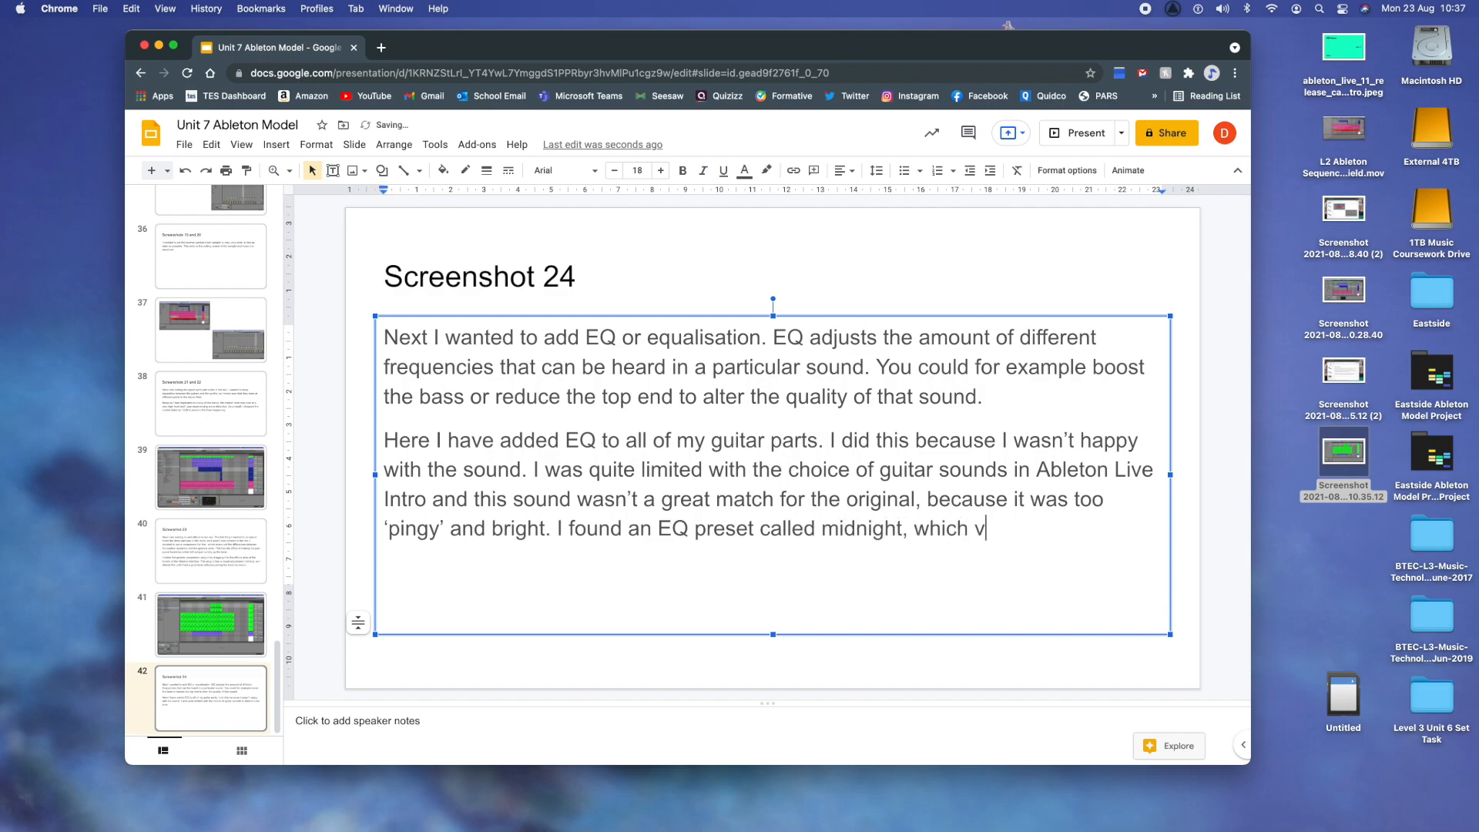
text(astly reduced )
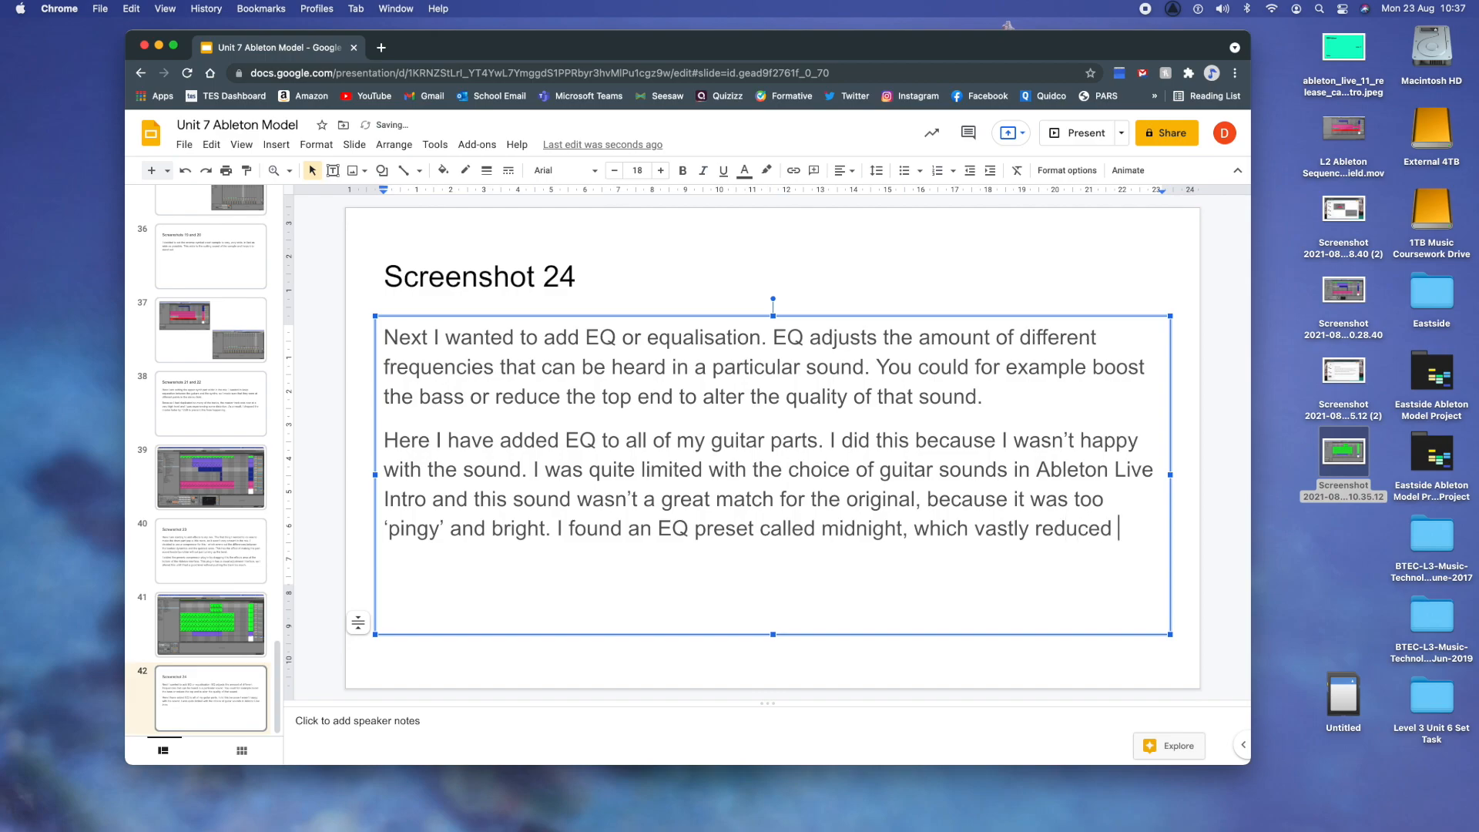
text(the top end)
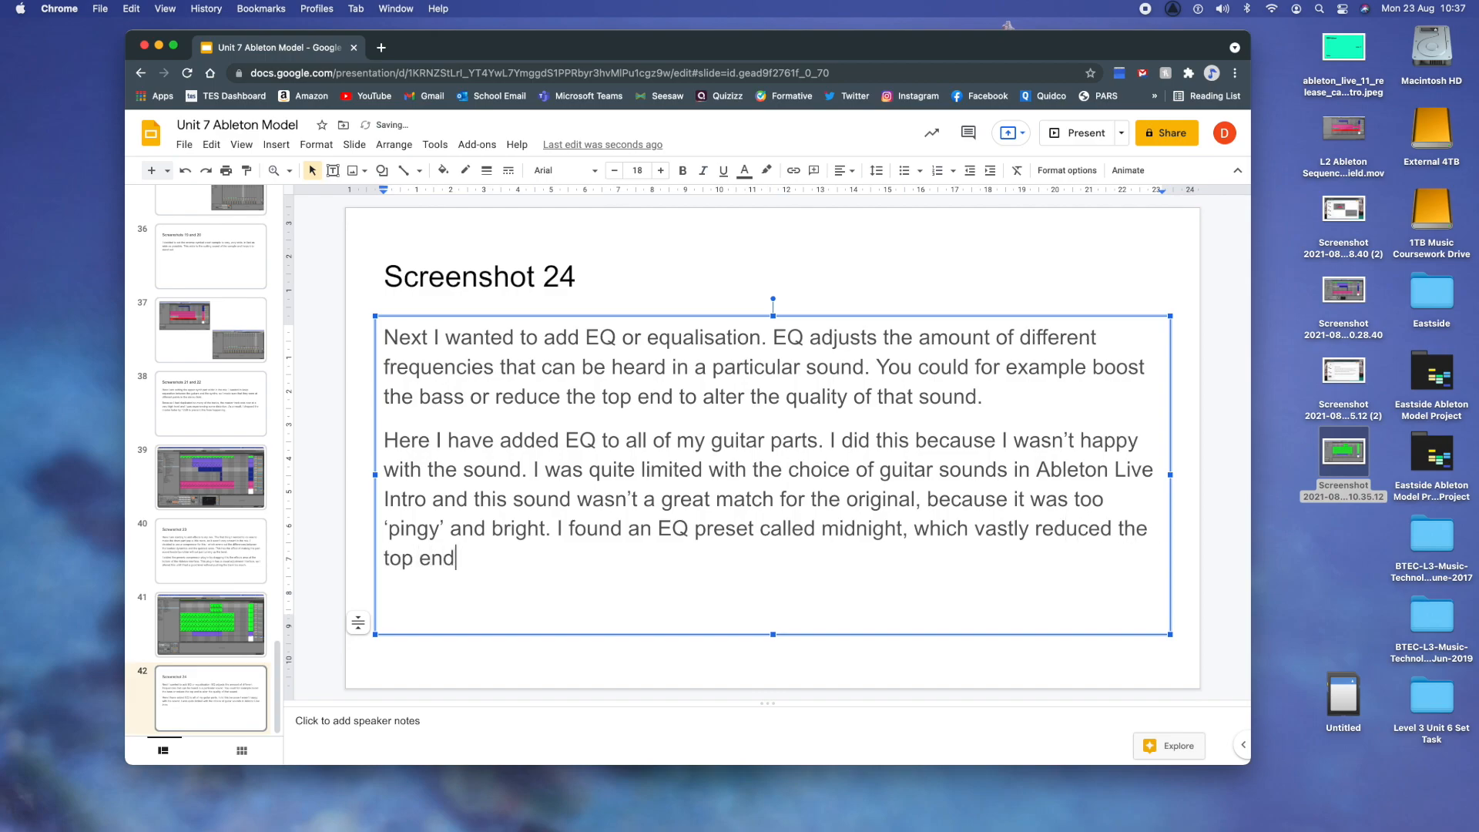
text( frequencies)
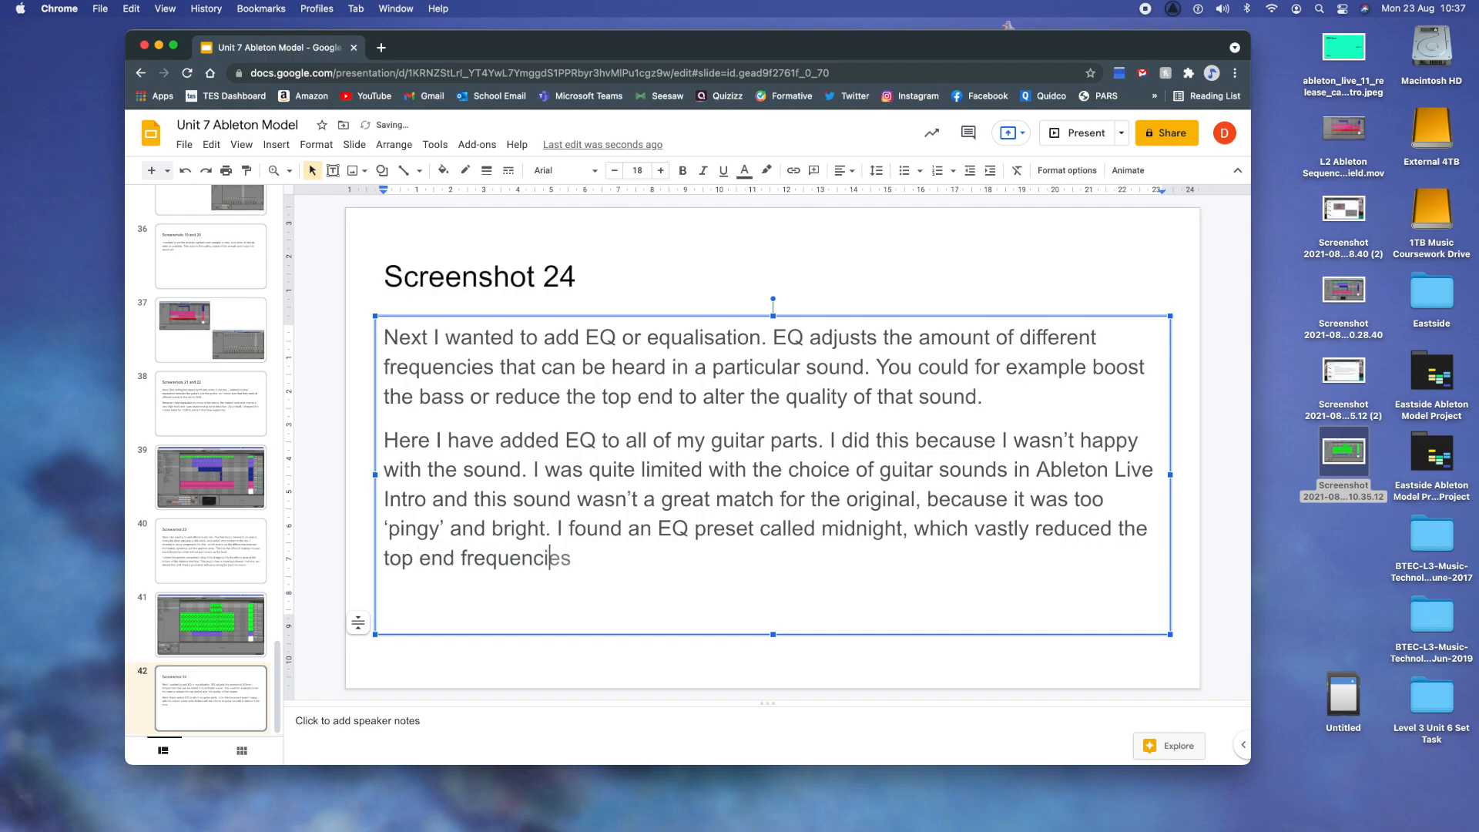
text( of the tracks and made the)
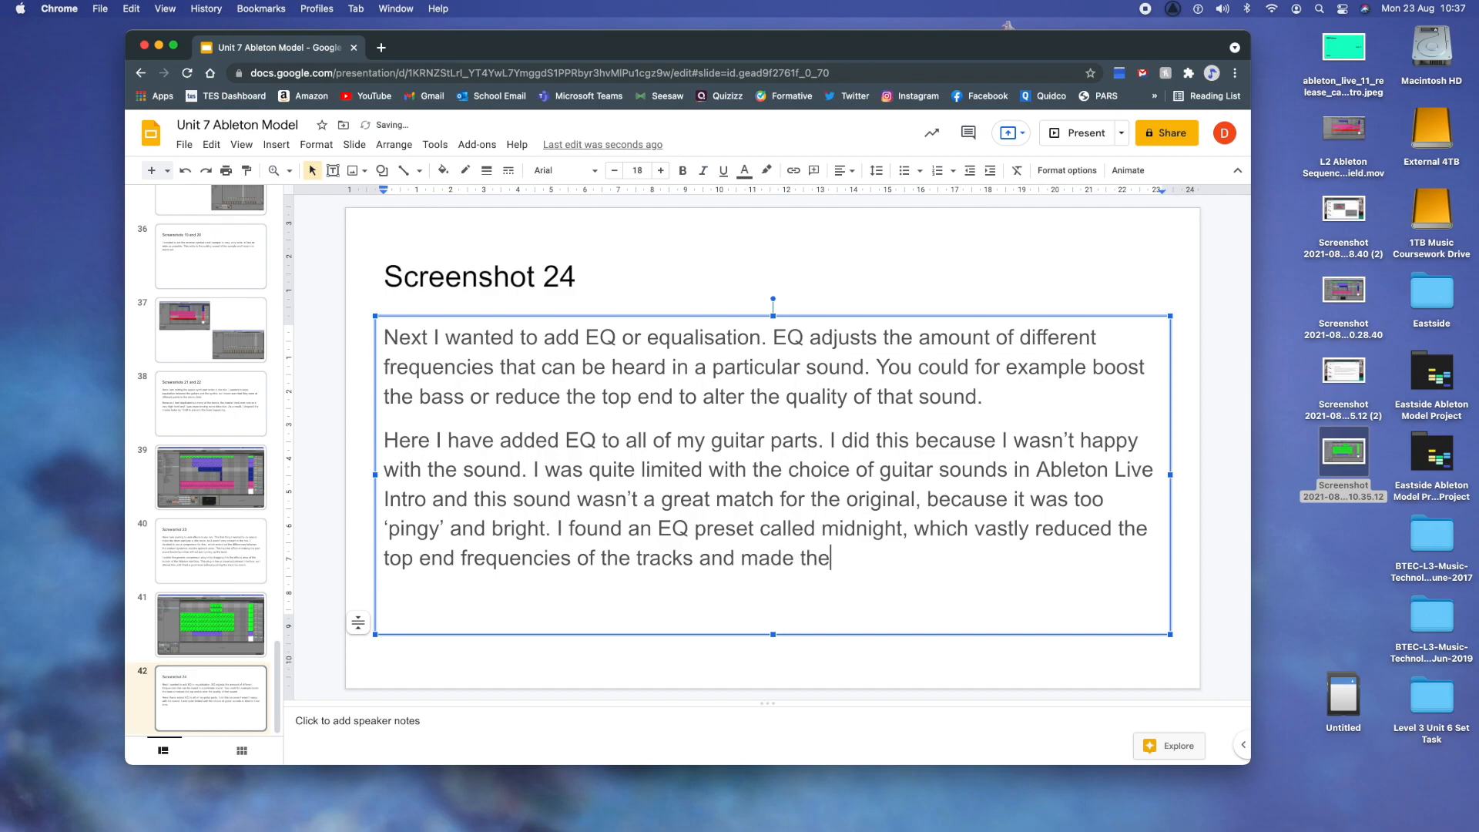
- Finish the preset sentence with "frequencies of the tracks and made them sound much darker and warmer."
text(m sound much )
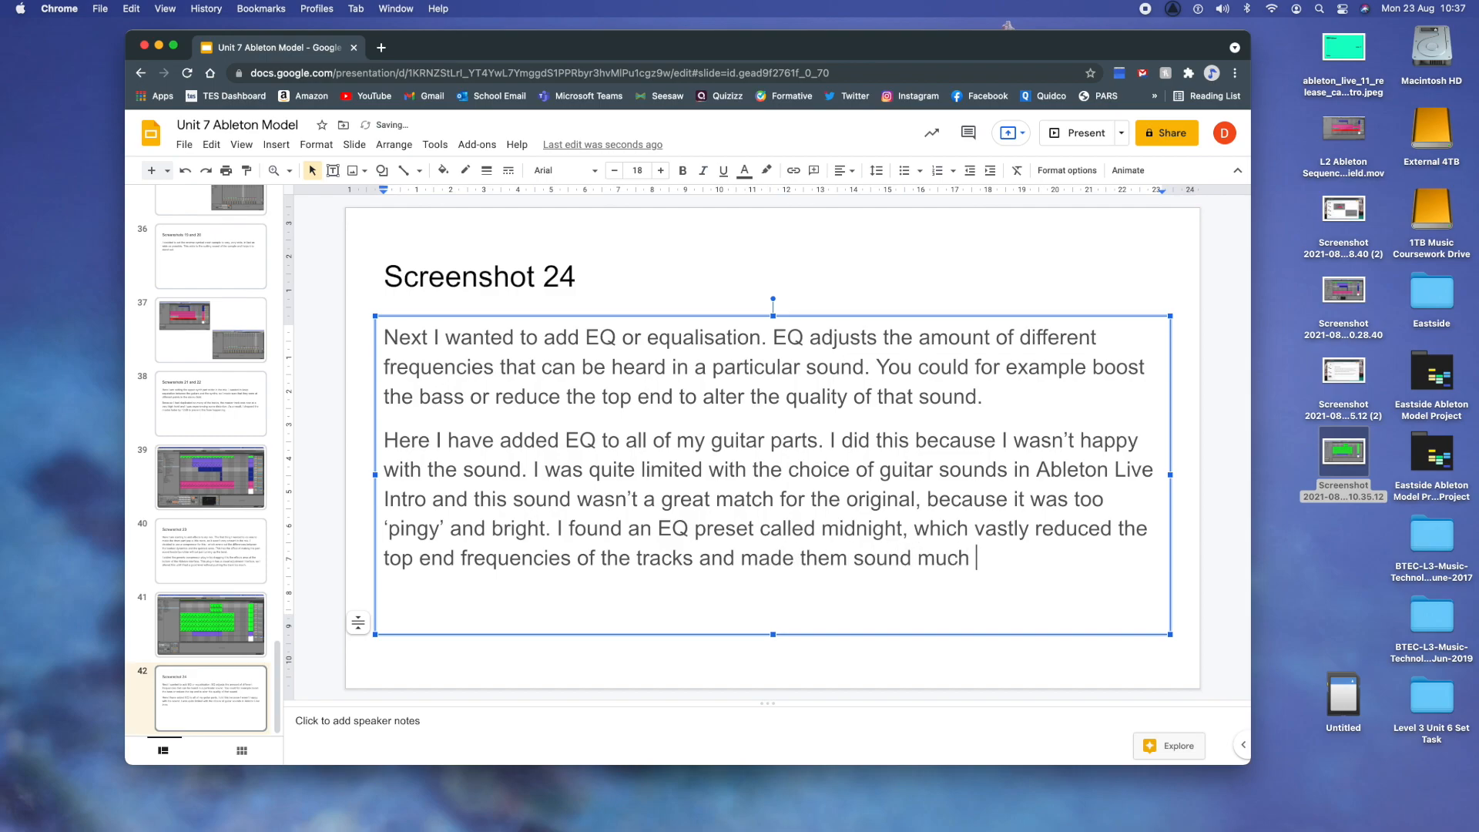
text(darker and wa)
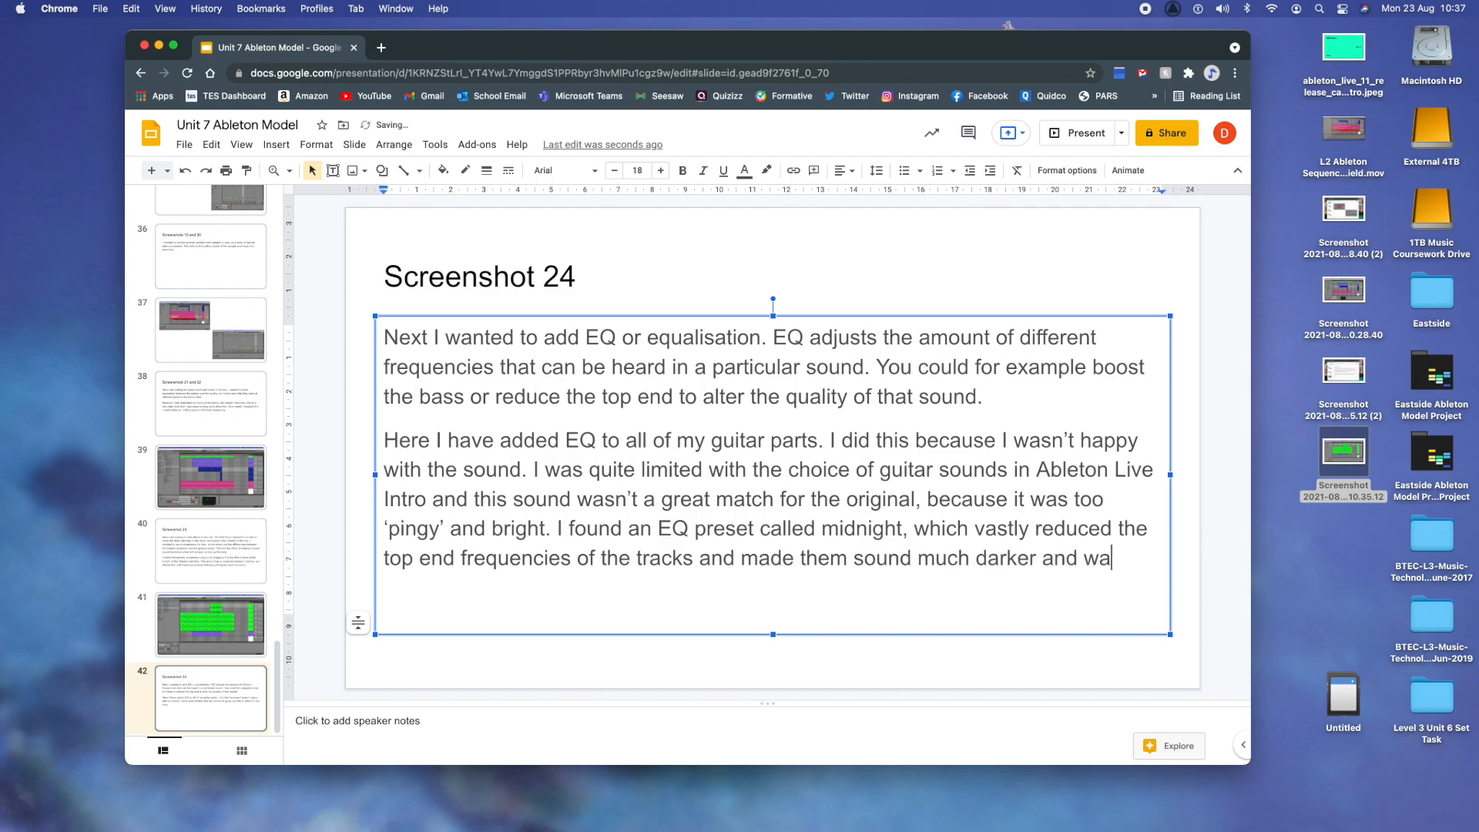
text(rmer. This su)
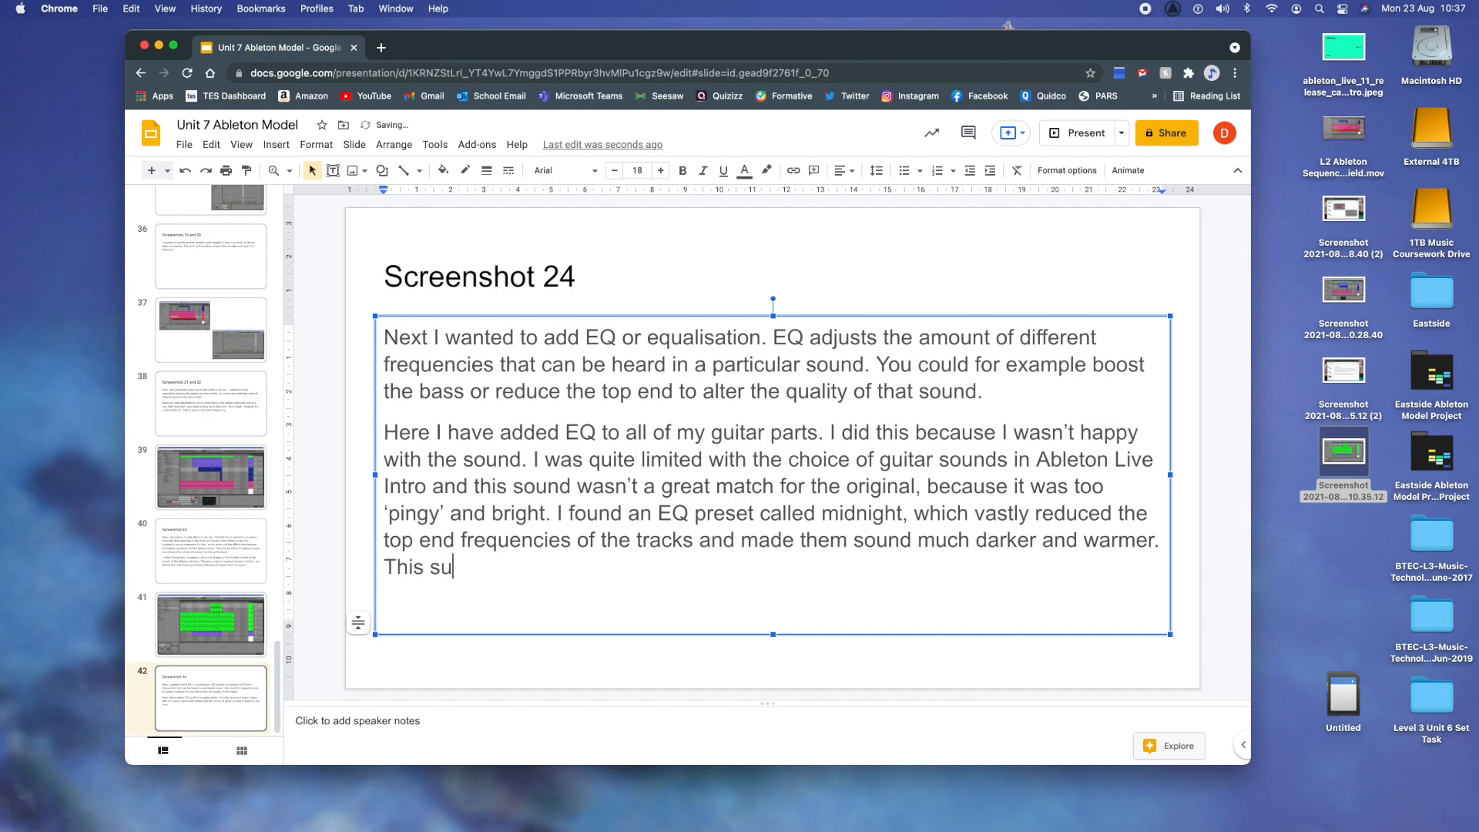
text(ited the song )
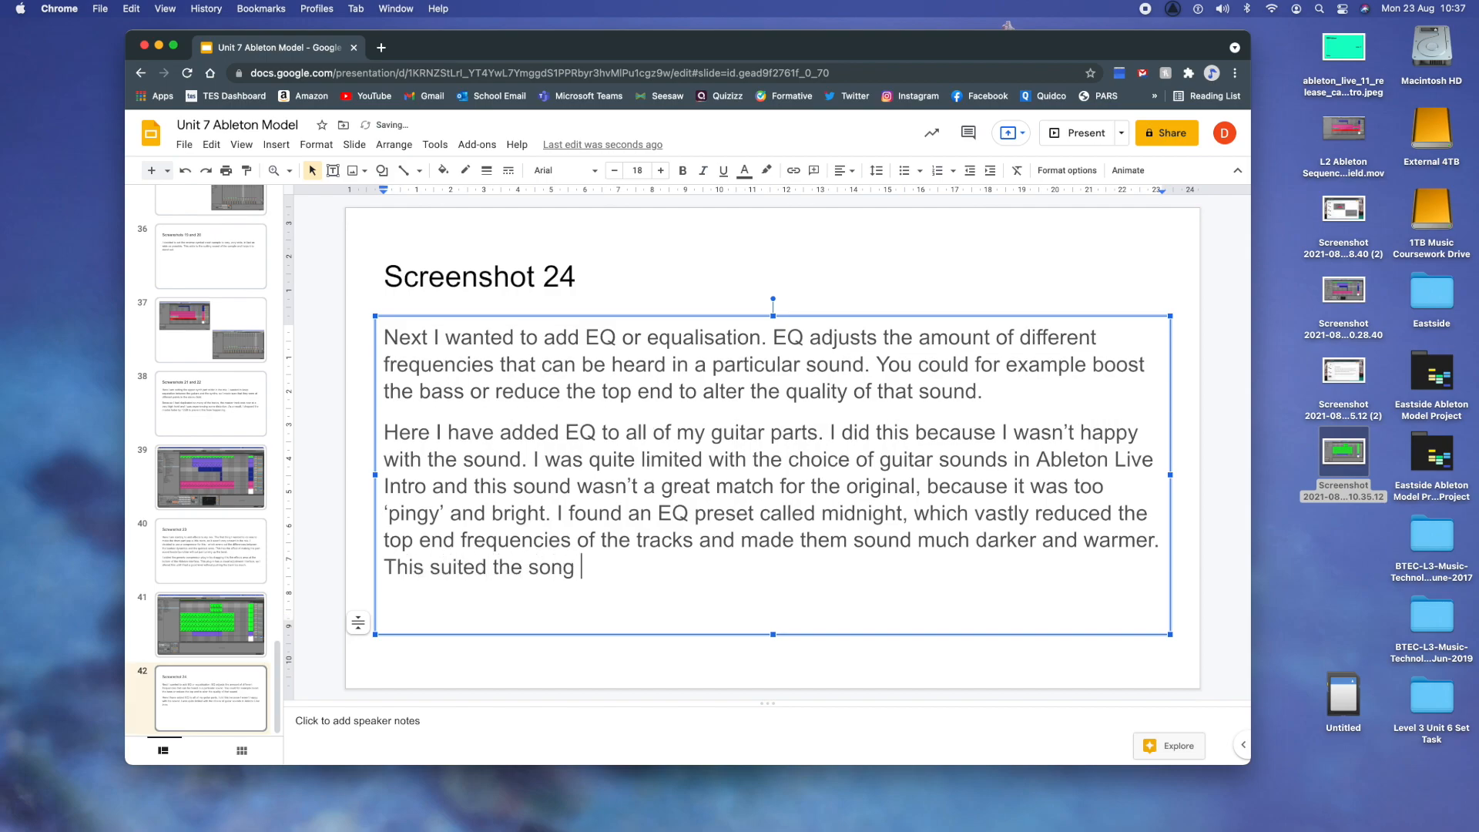
text(much better )
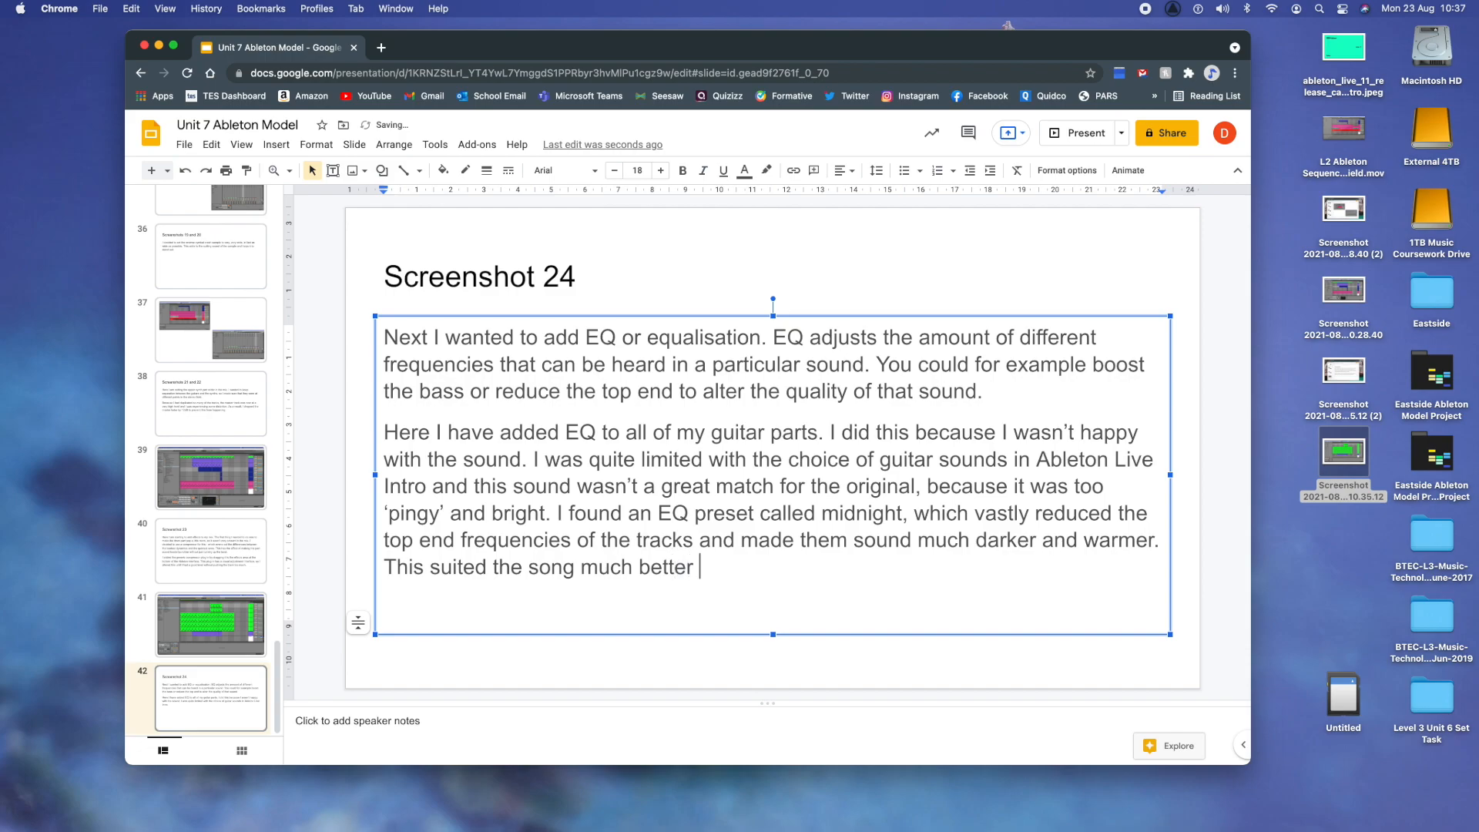
text(and made the )
text(guitar parts )
text(pl)
- End the paragraph with "This suited the song much better and made the guitar parts blend better with the synth parts also."
key(BackSpace)
key(BackSpace)
text(blend better with the)
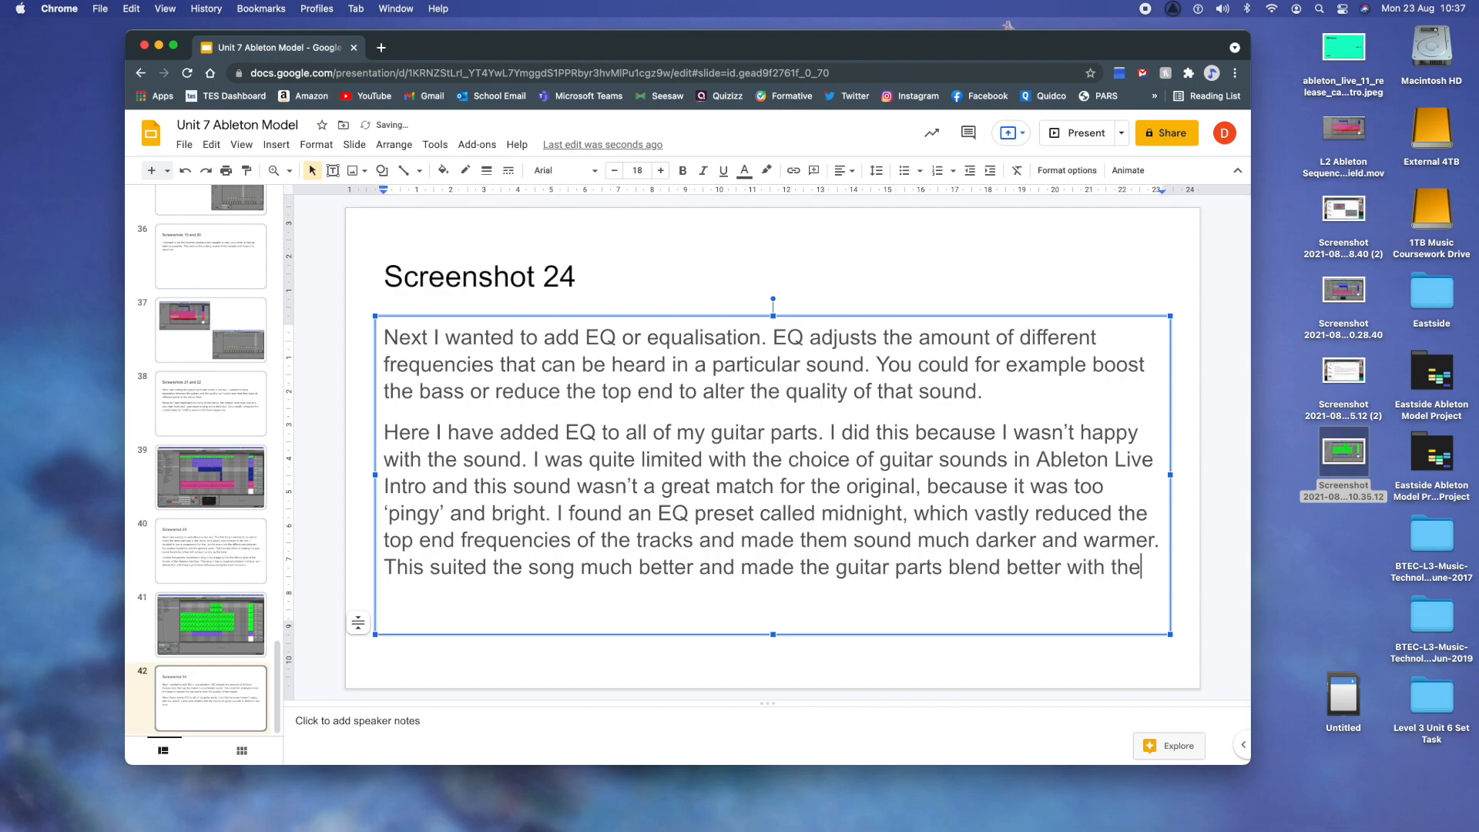
text( synth pa)
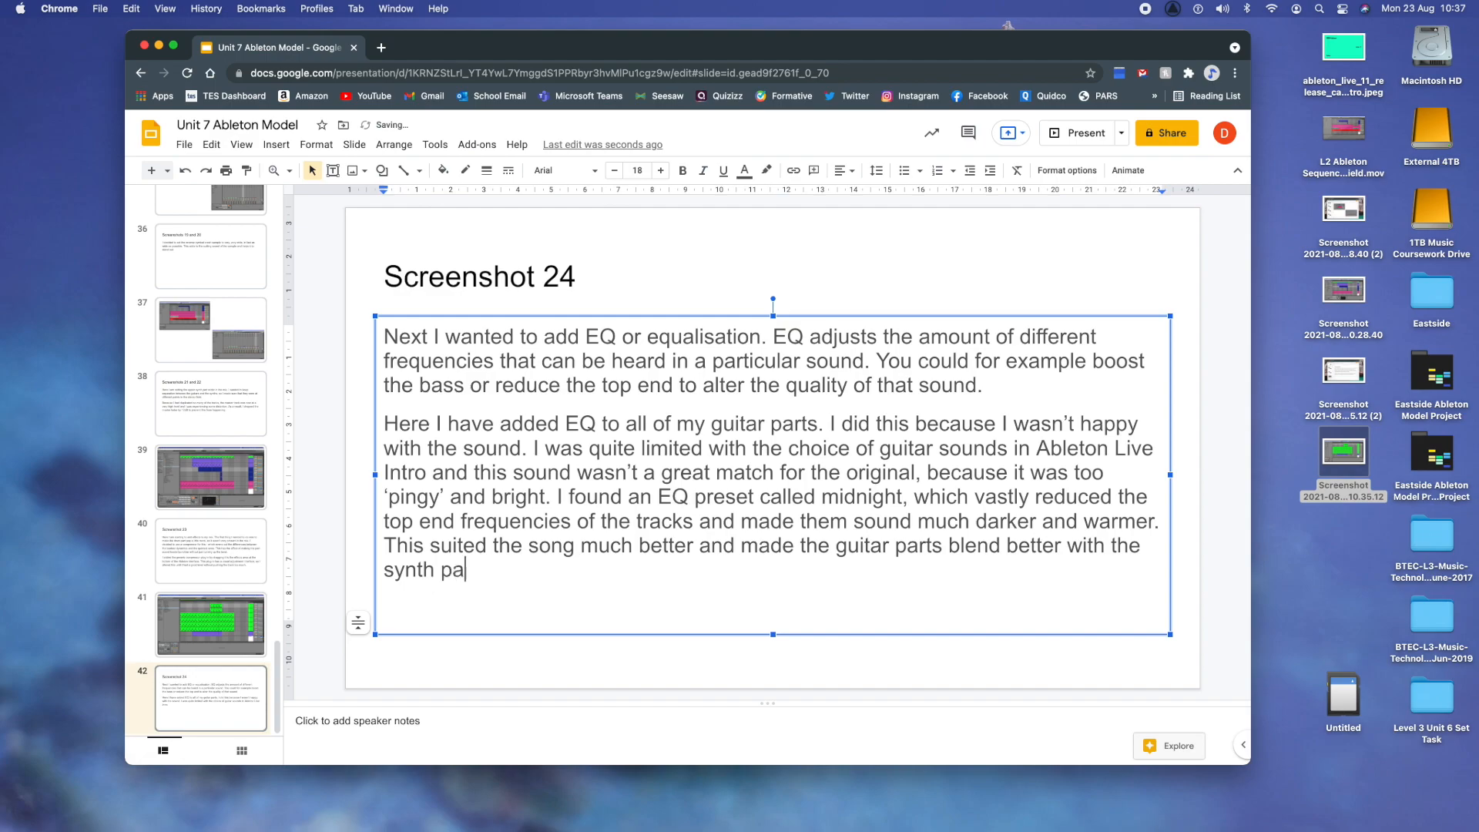
text(rts also.)
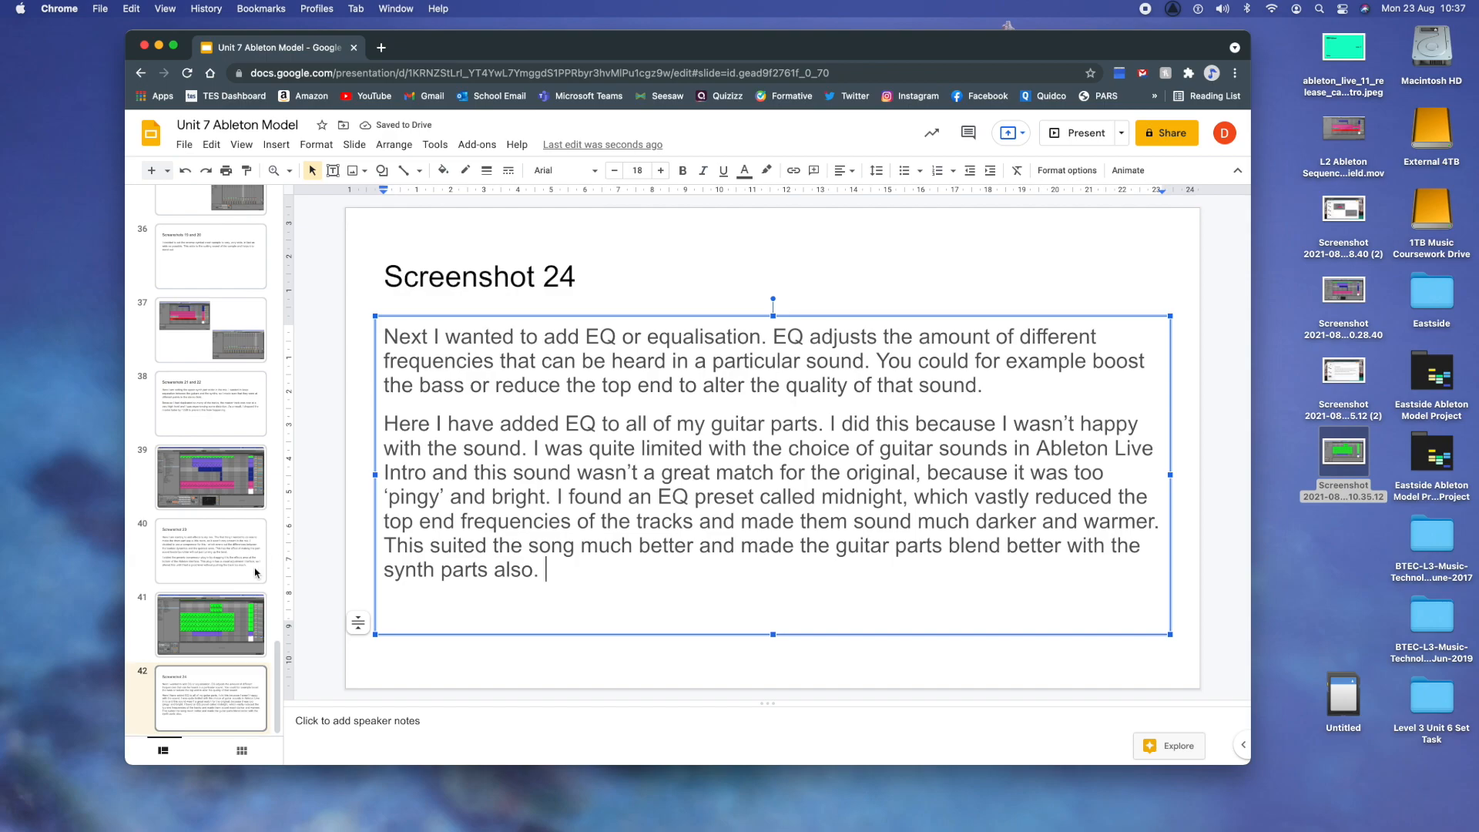
- Switch to Ableton Live and look over all the tracks in the Eastside arrangement
mouse_move(1241, 823)
click(1368, 815)
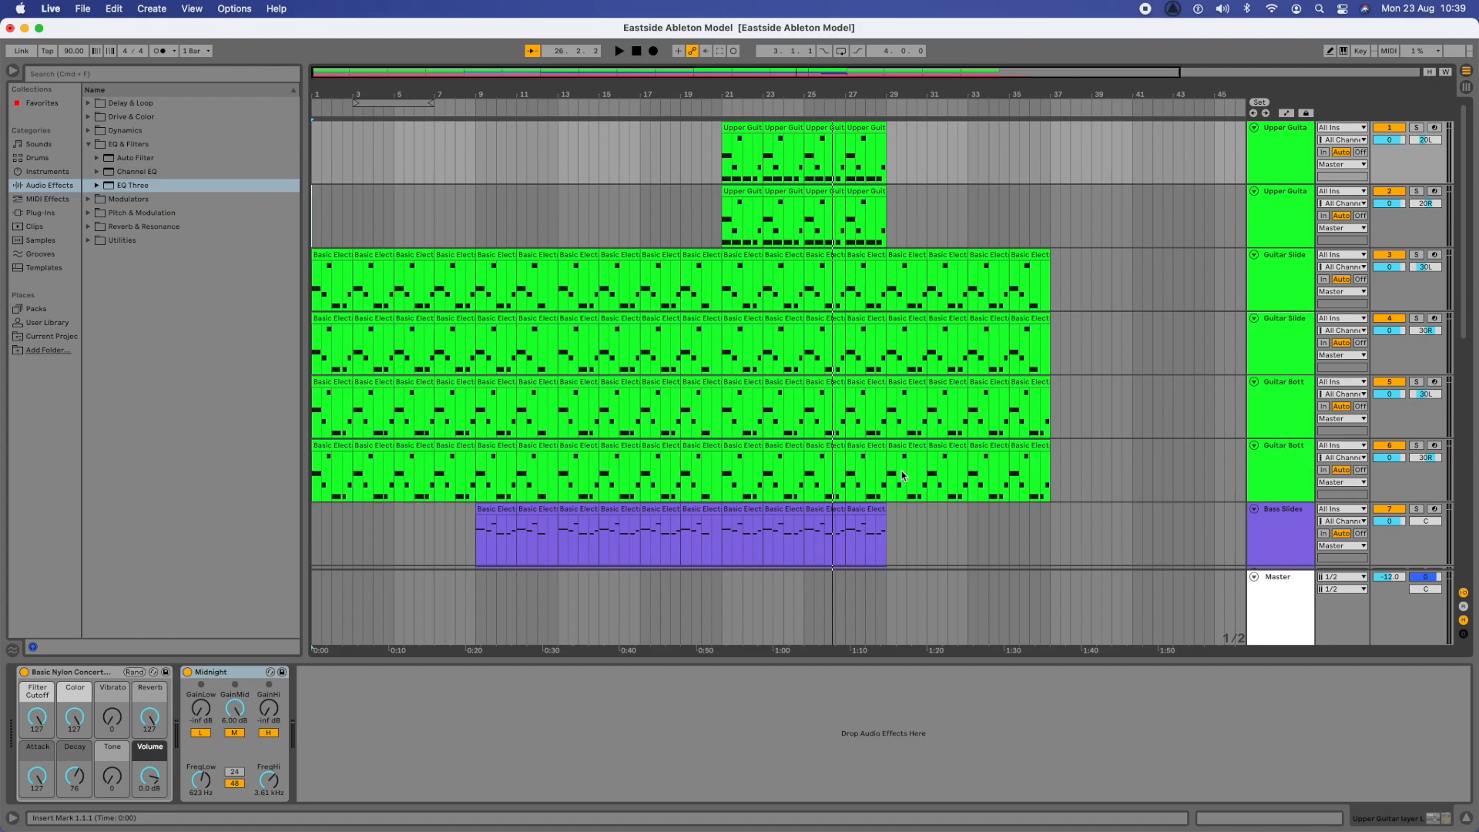
scroll(904, 475, down, 10)
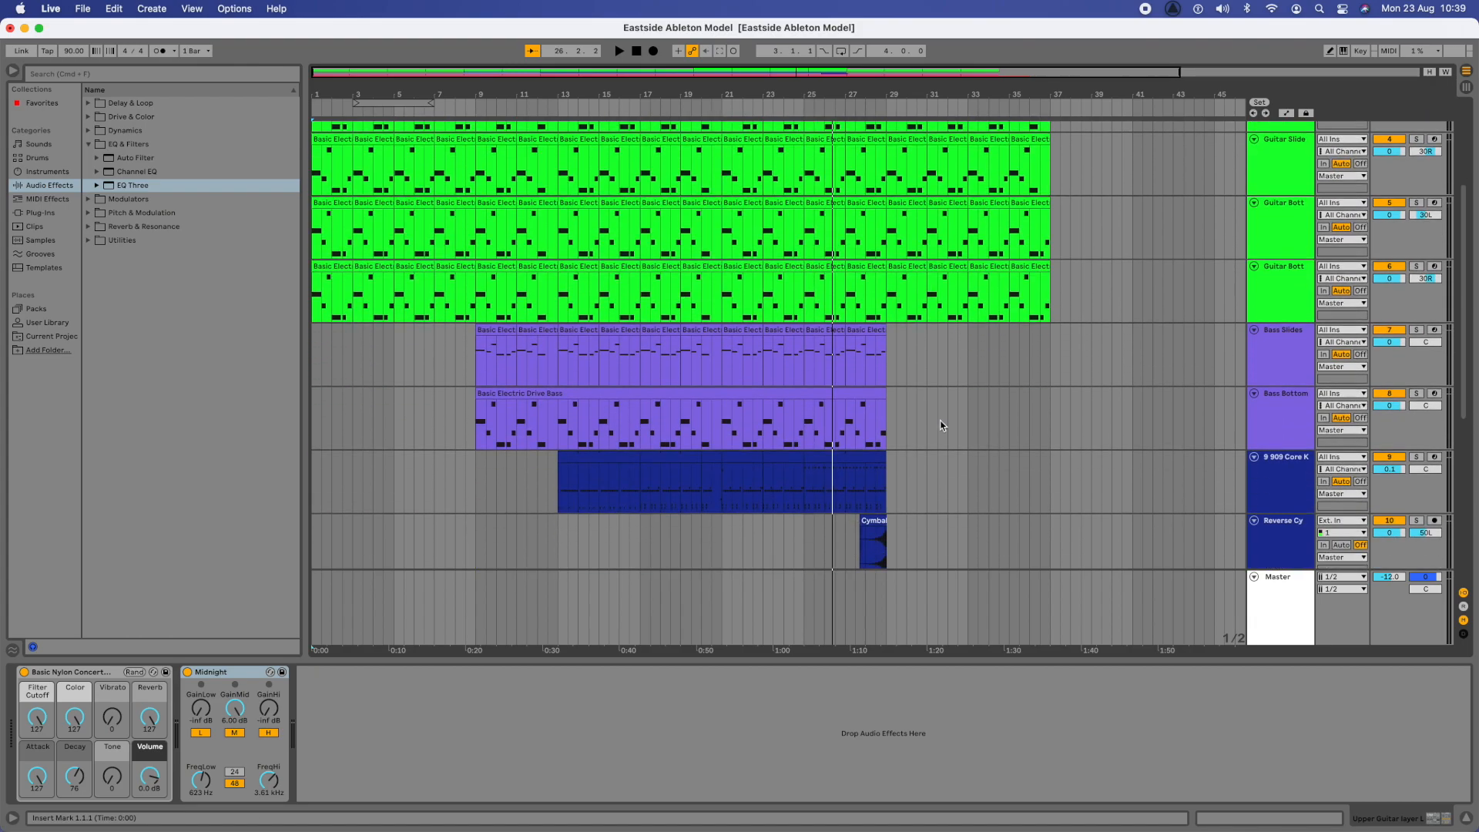
scroll(941, 420, up, 10)
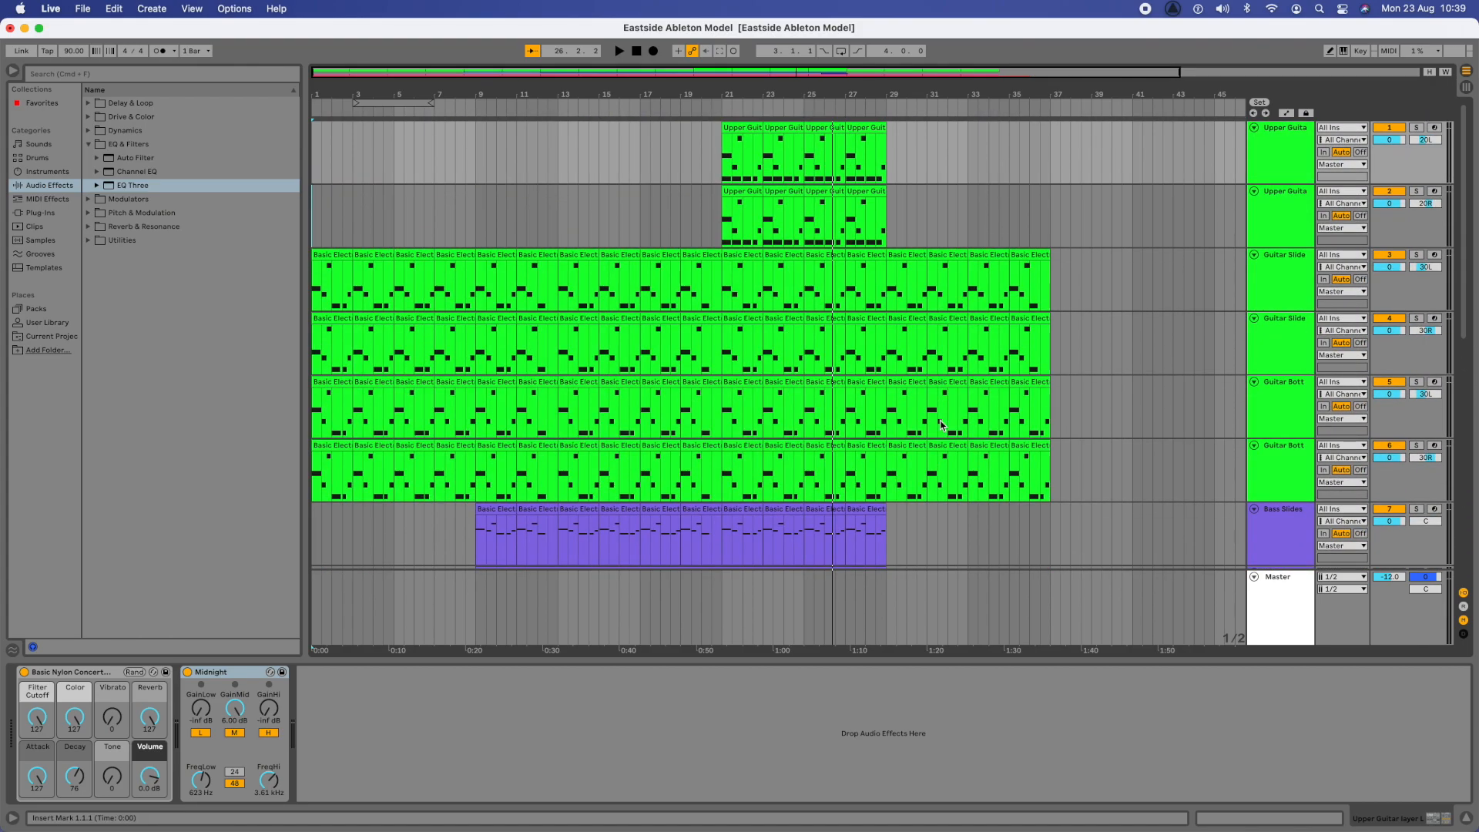
scroll(941, 423, down, 5)
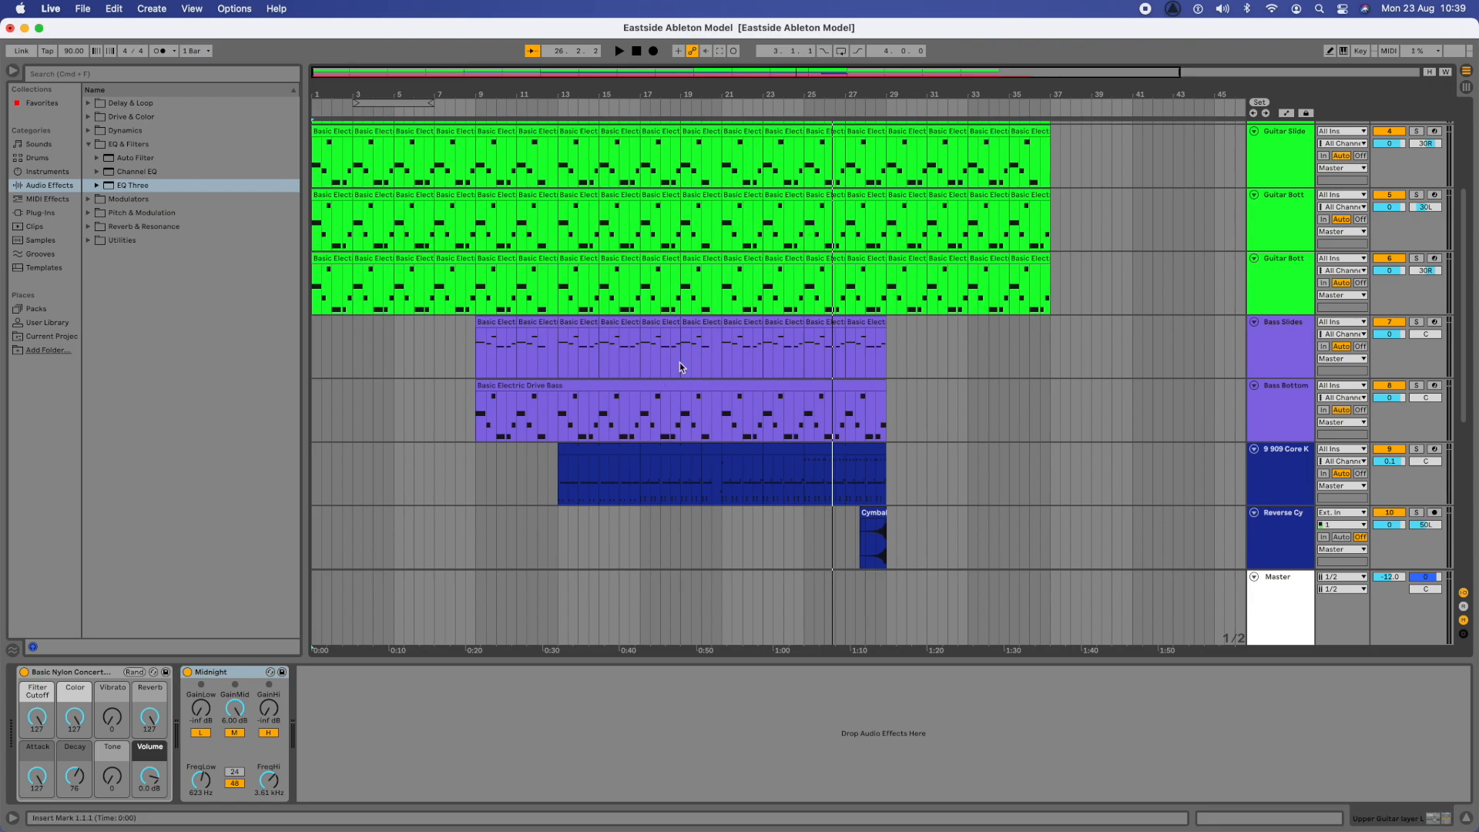
scroll(774, 379, down, 5)
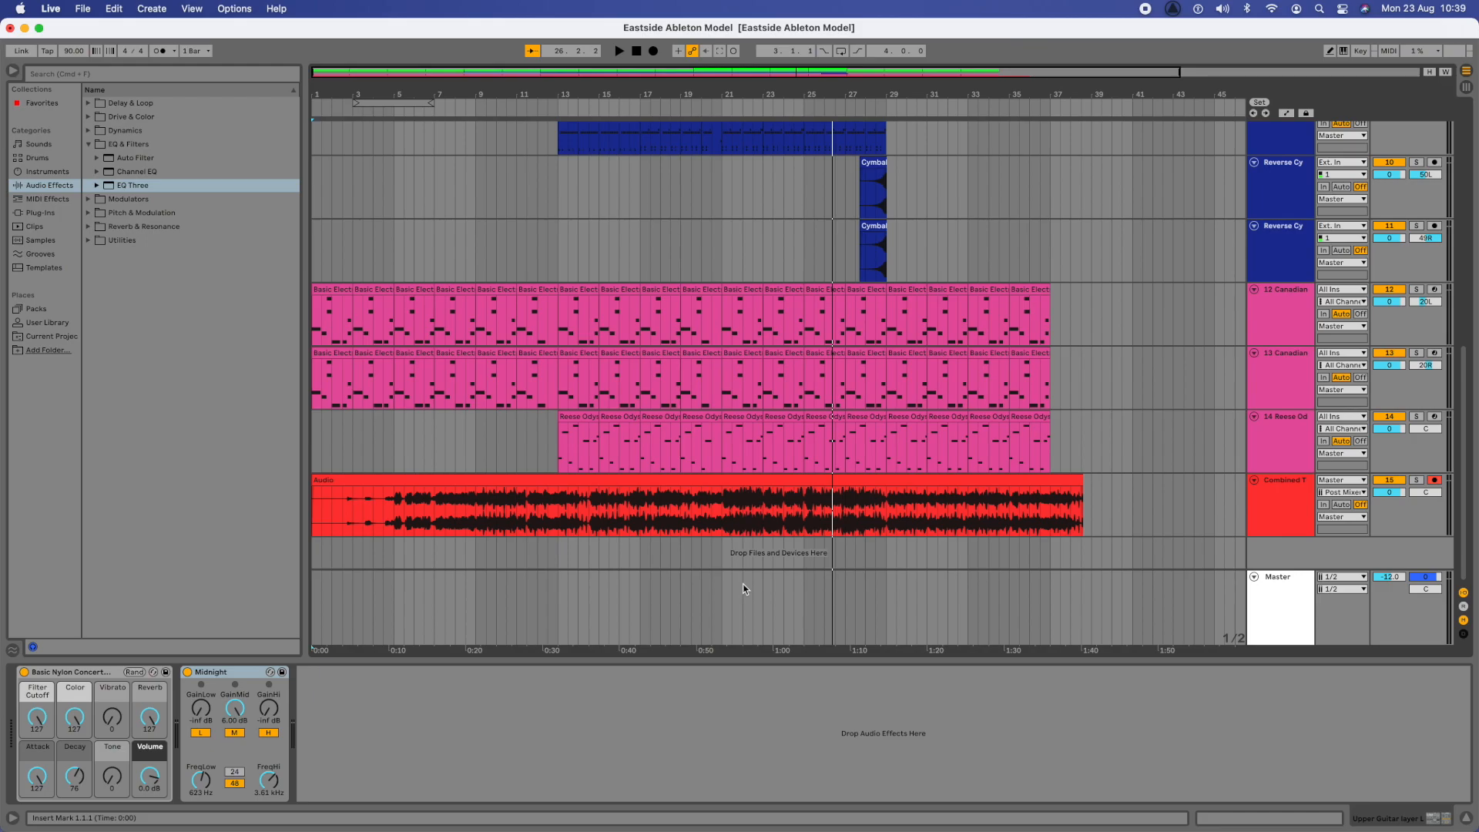
scroll(743, 590, up, 10)
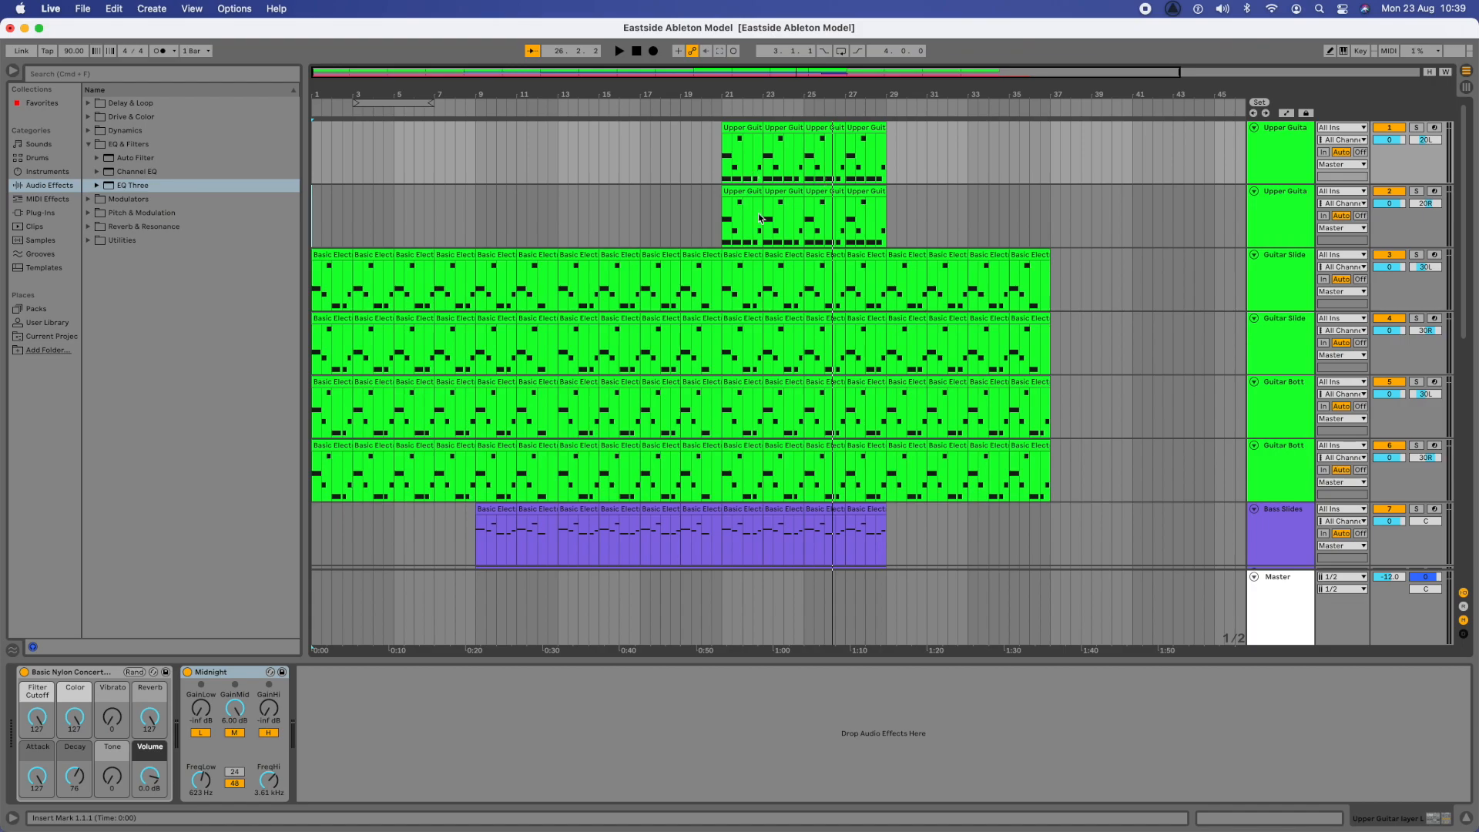
- Solo both Upper Guitar tracks and play them from the start of their clips at bar 21
click(1416, 128)
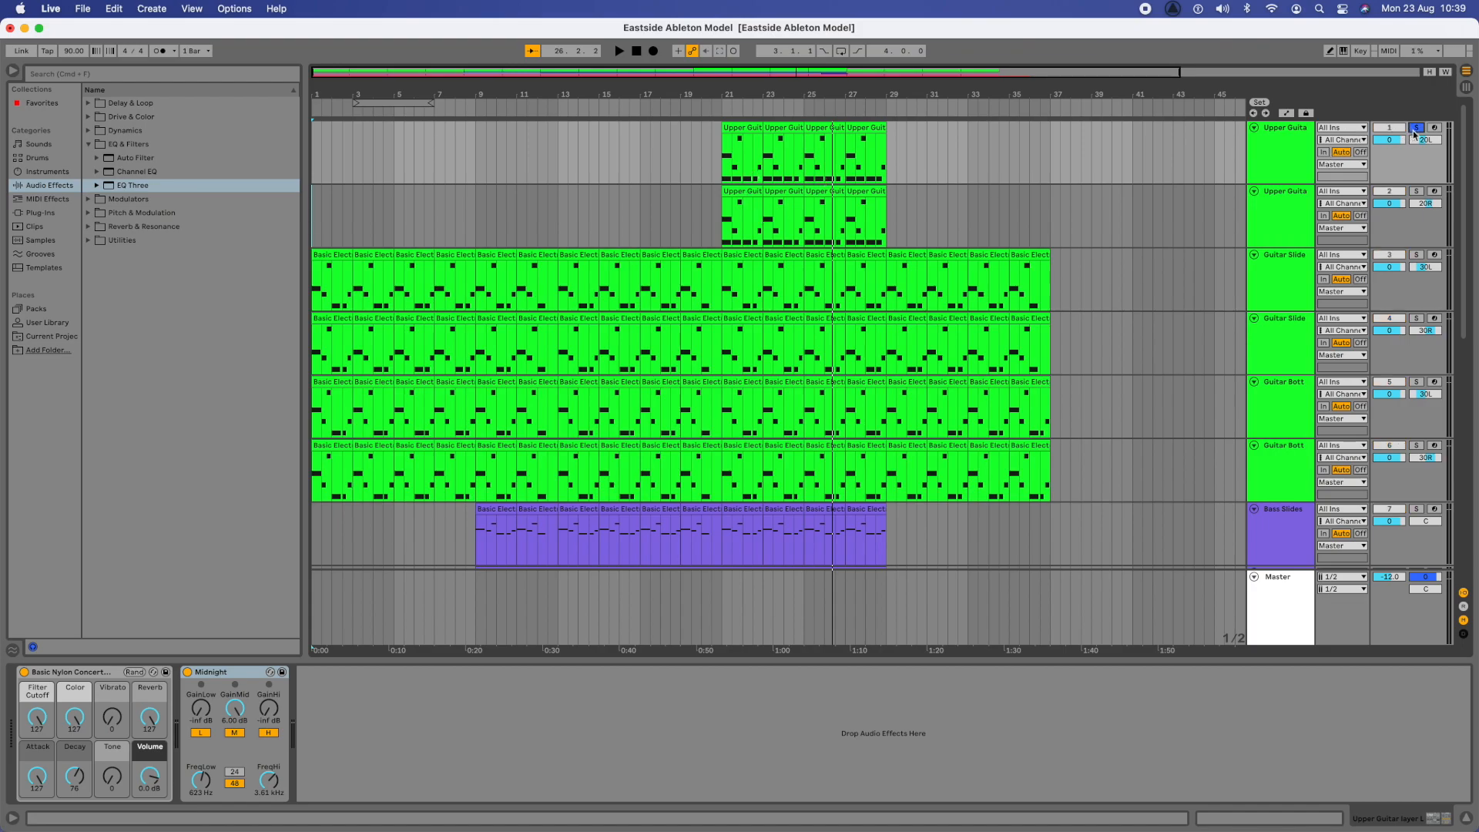
super+click(1418, 193)
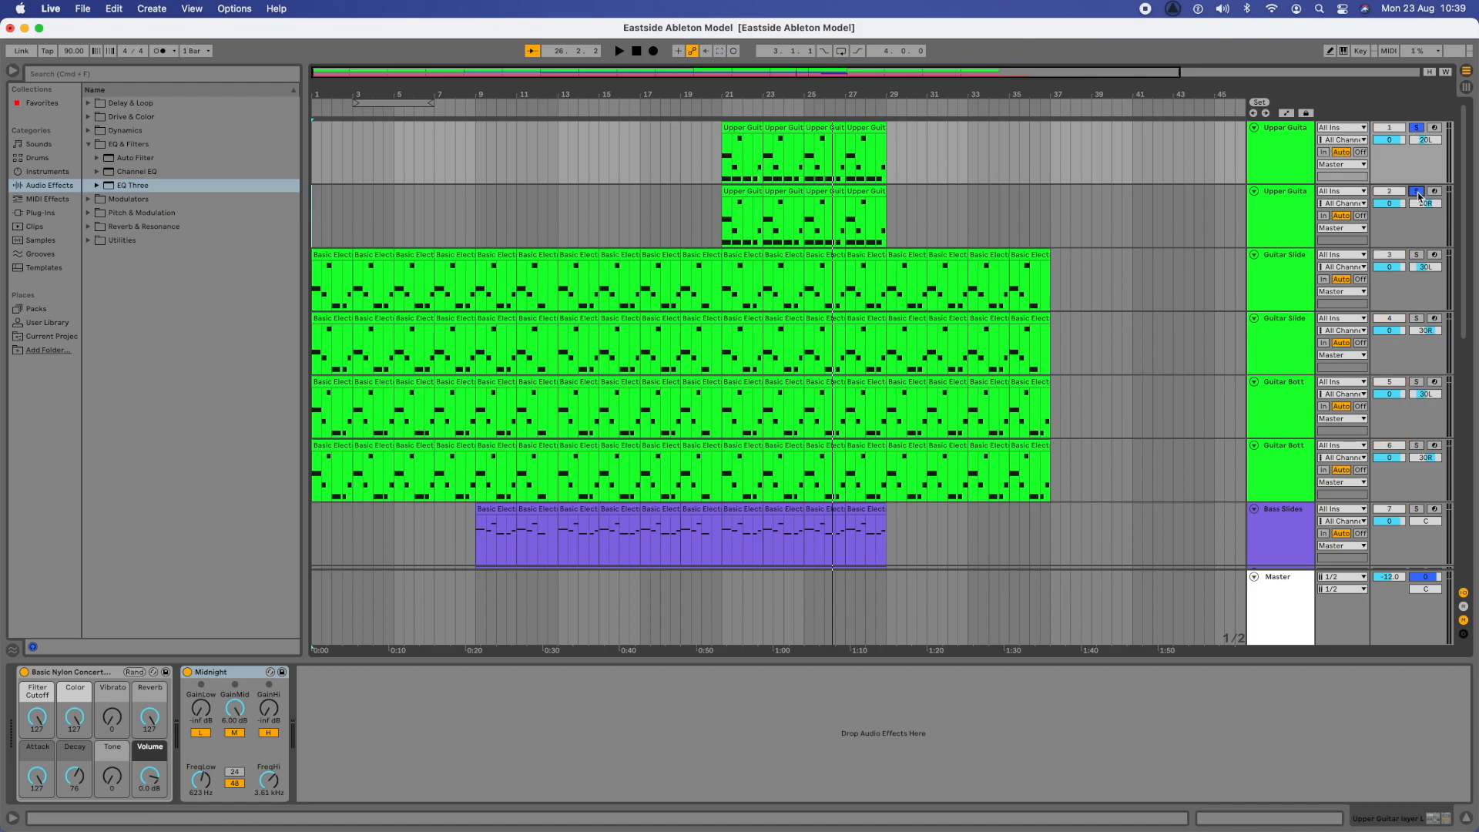
click(721, 153)
key(space)
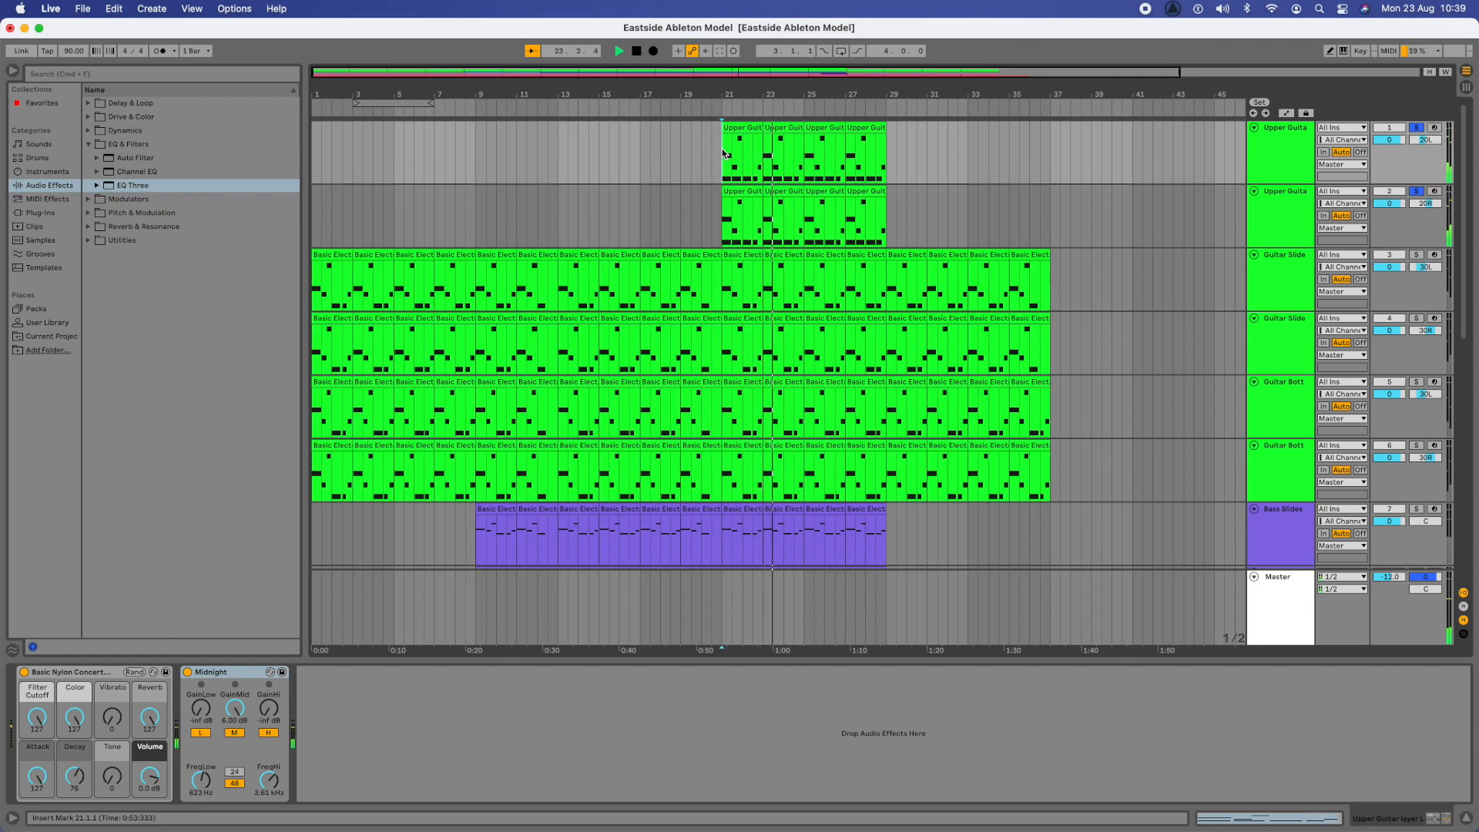
- Browse the Reverb presets and try the Cathedral hall preset on the first Upper Guitar track
key(space)
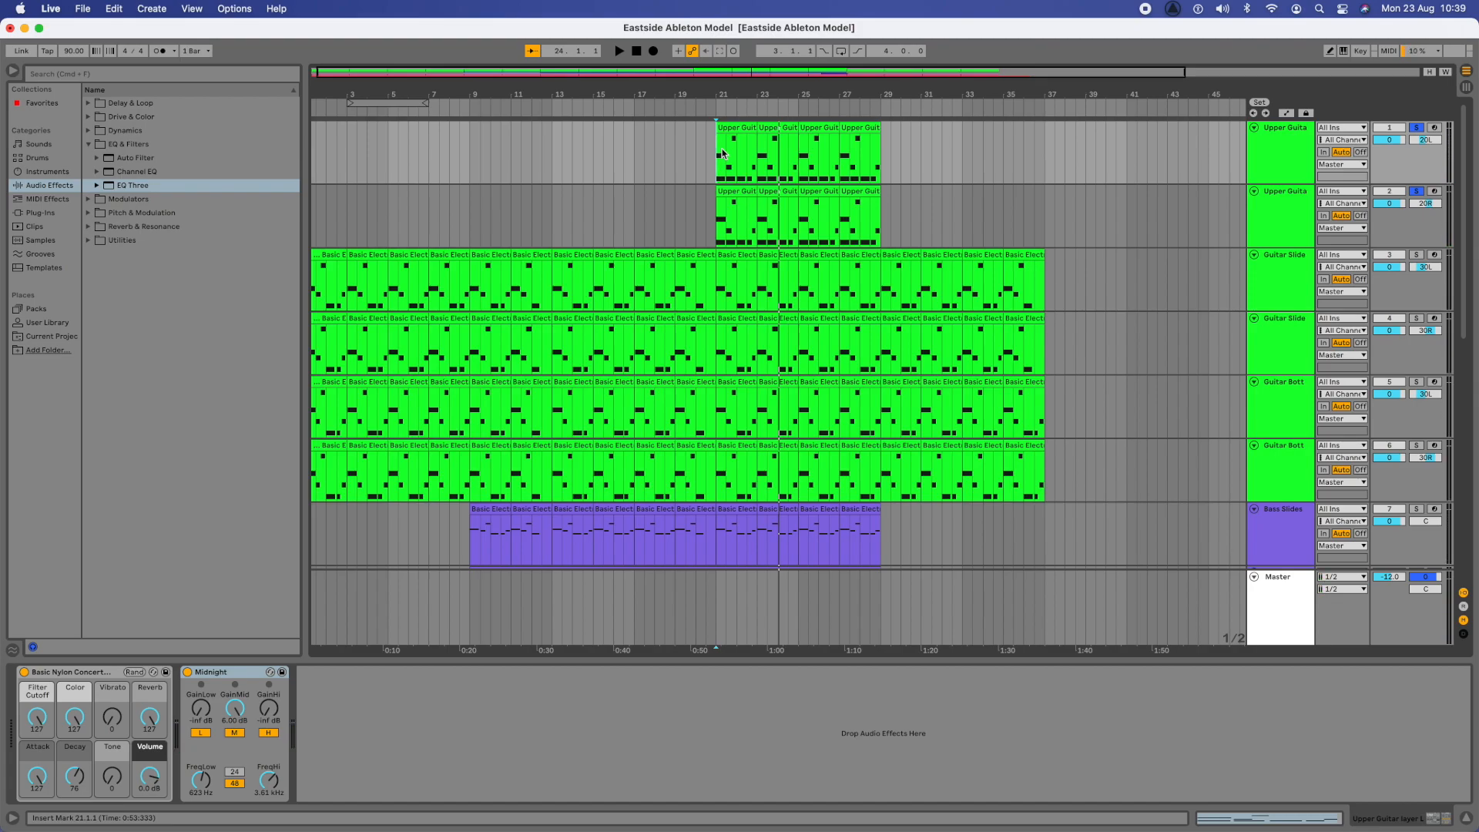
click(88, 145)
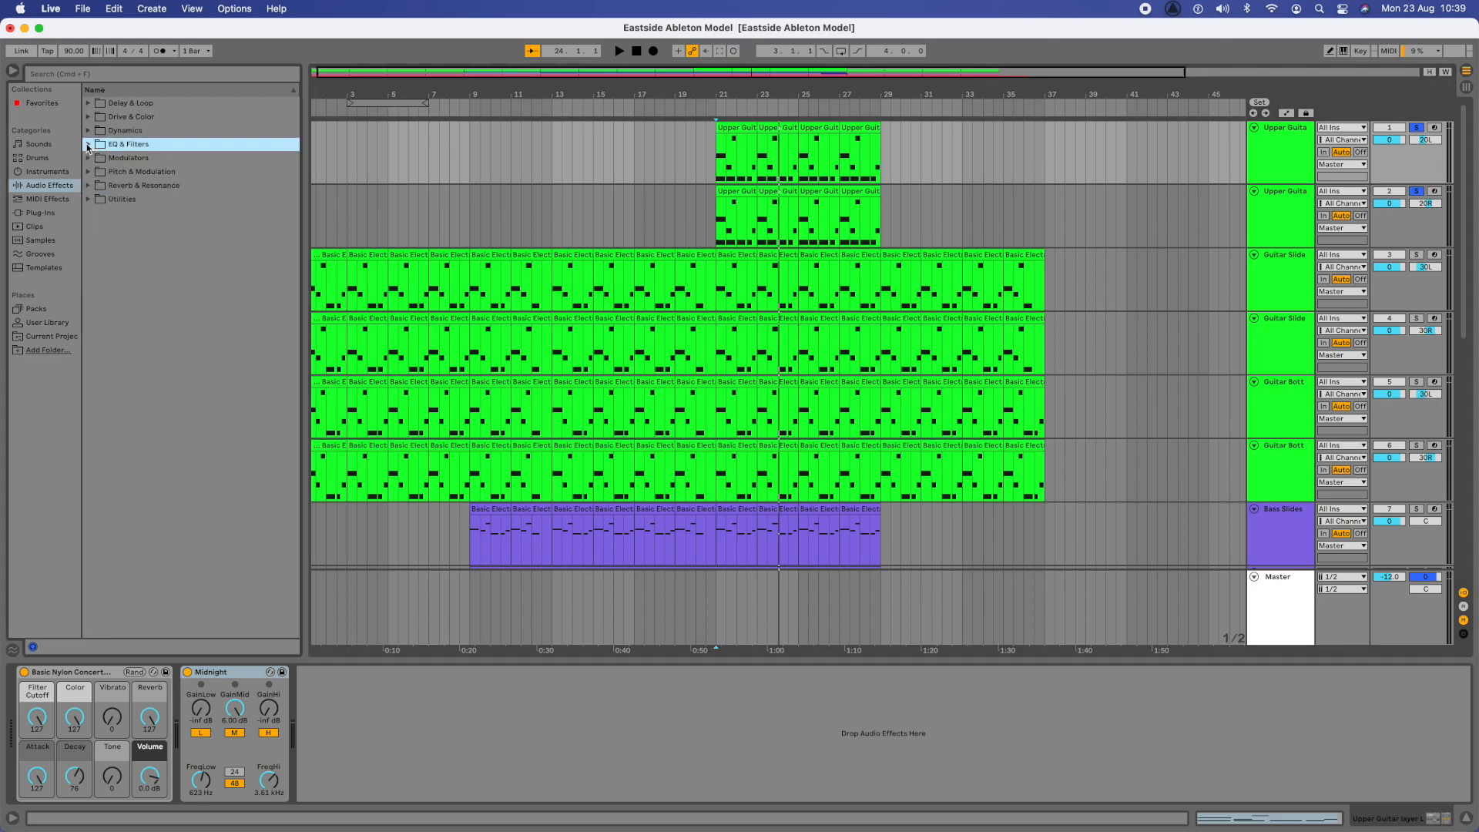
click(89, 186)
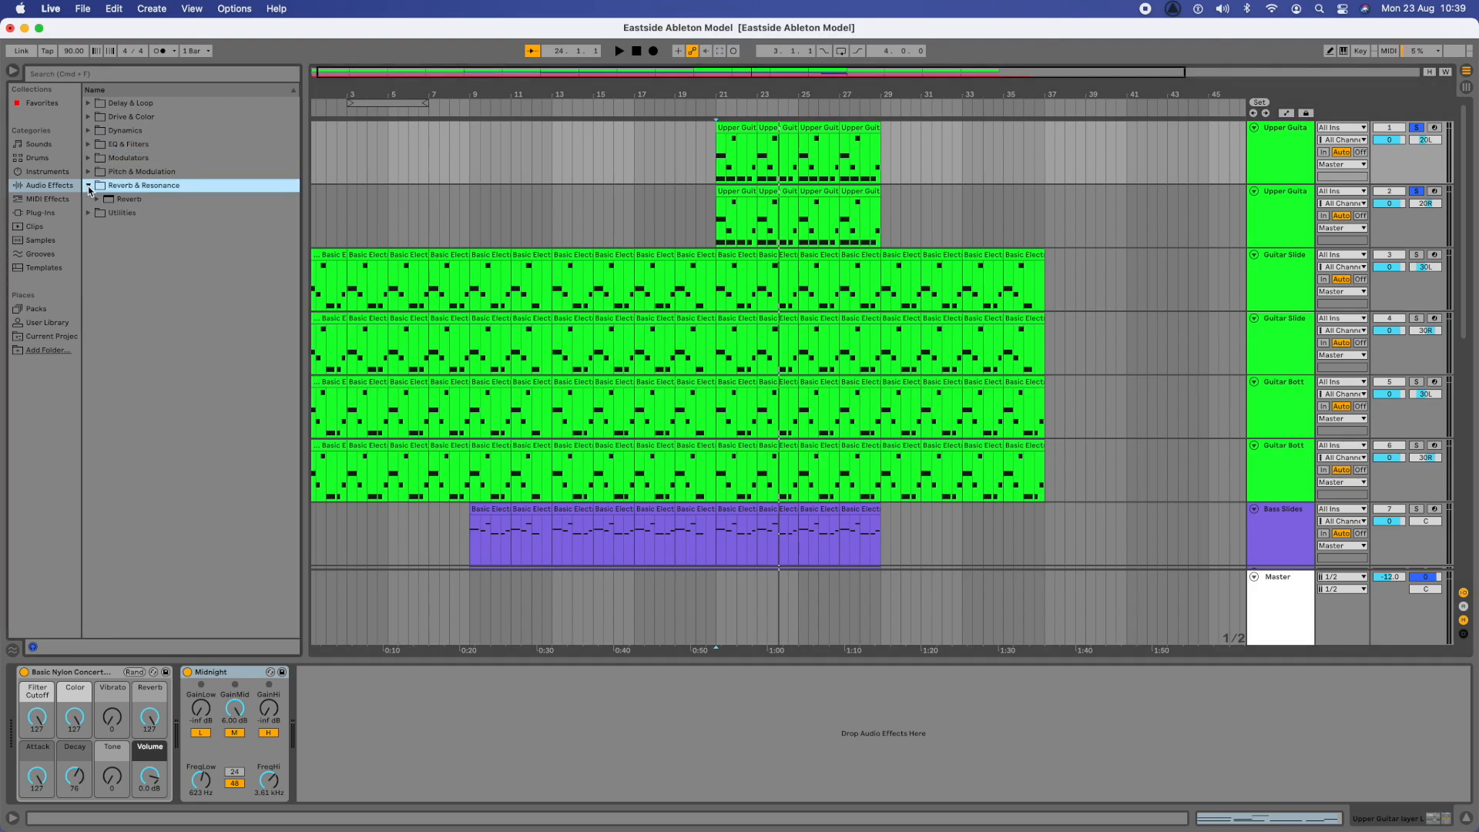
click(97, 199)
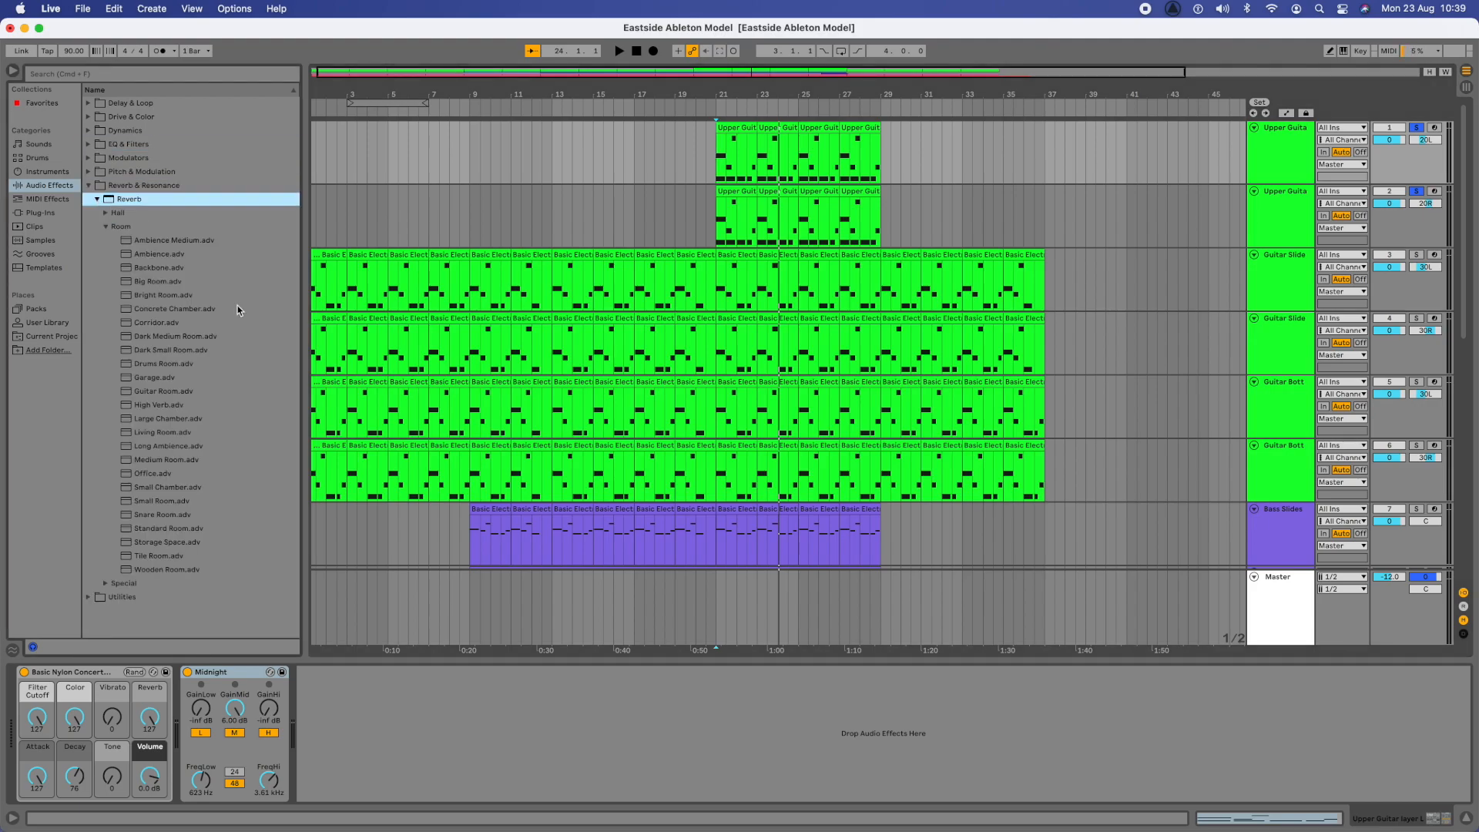
click(104, 227)
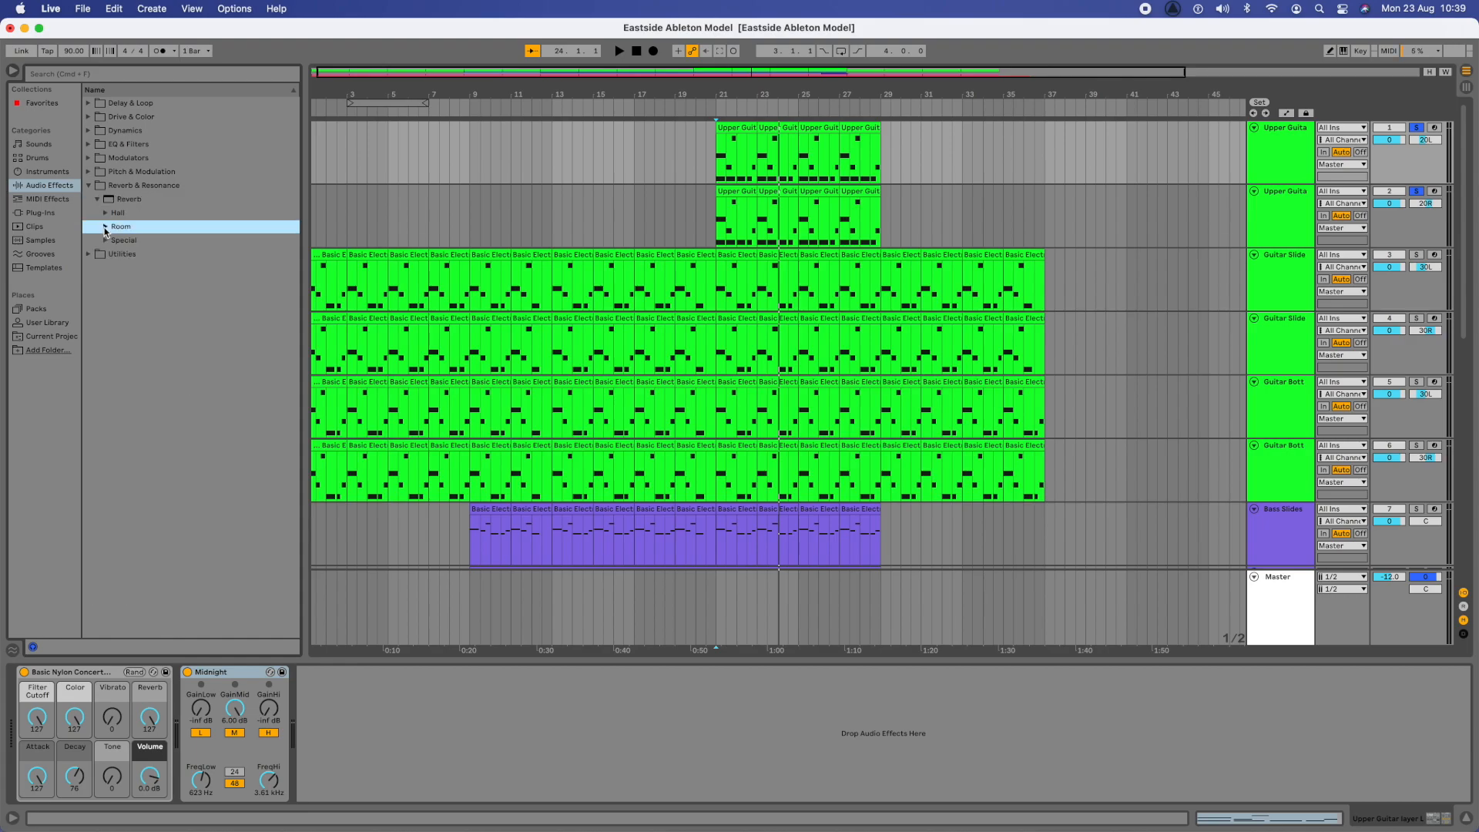
click(106, 227)
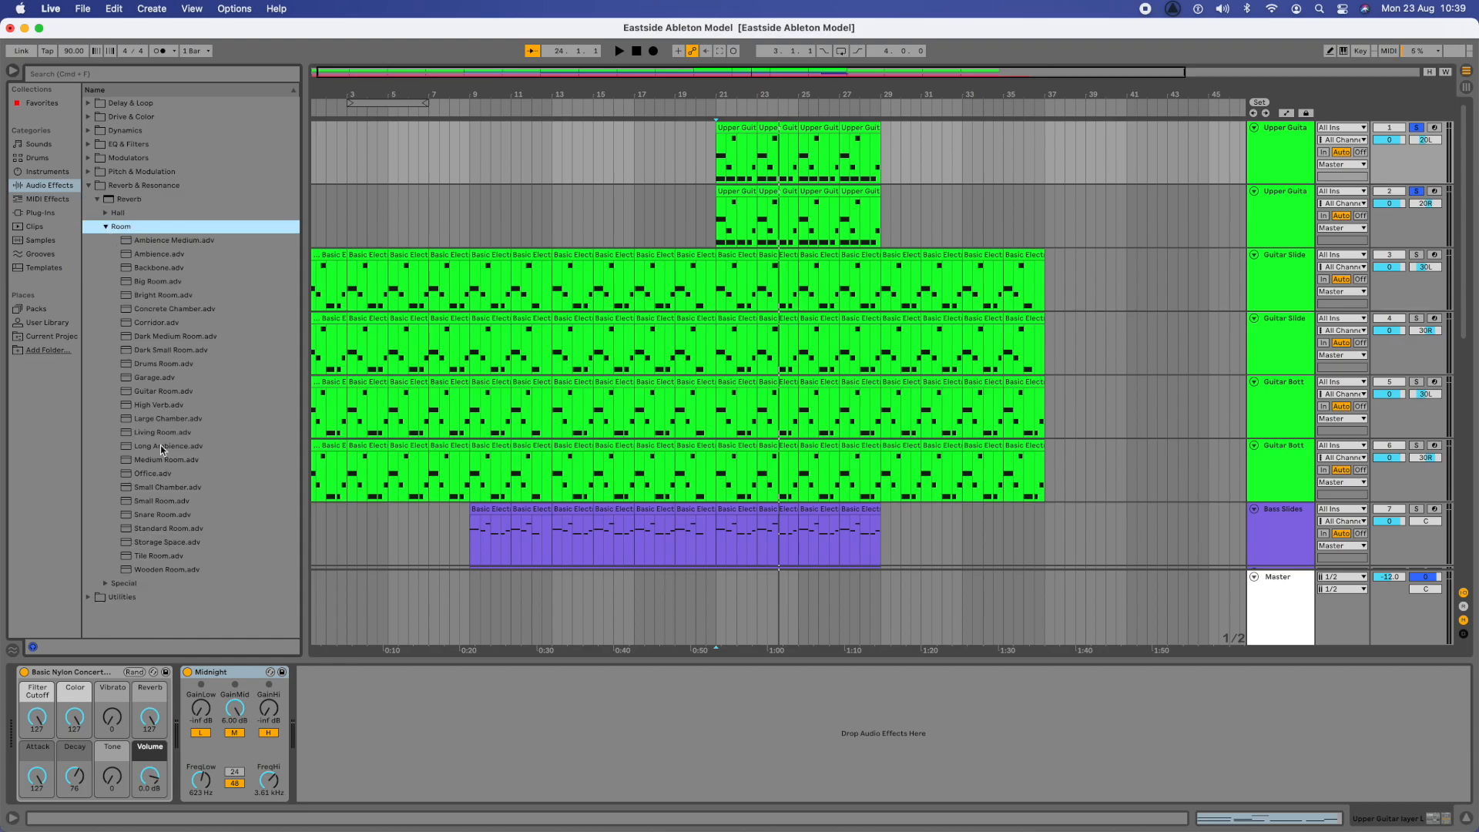
click(106, 214)
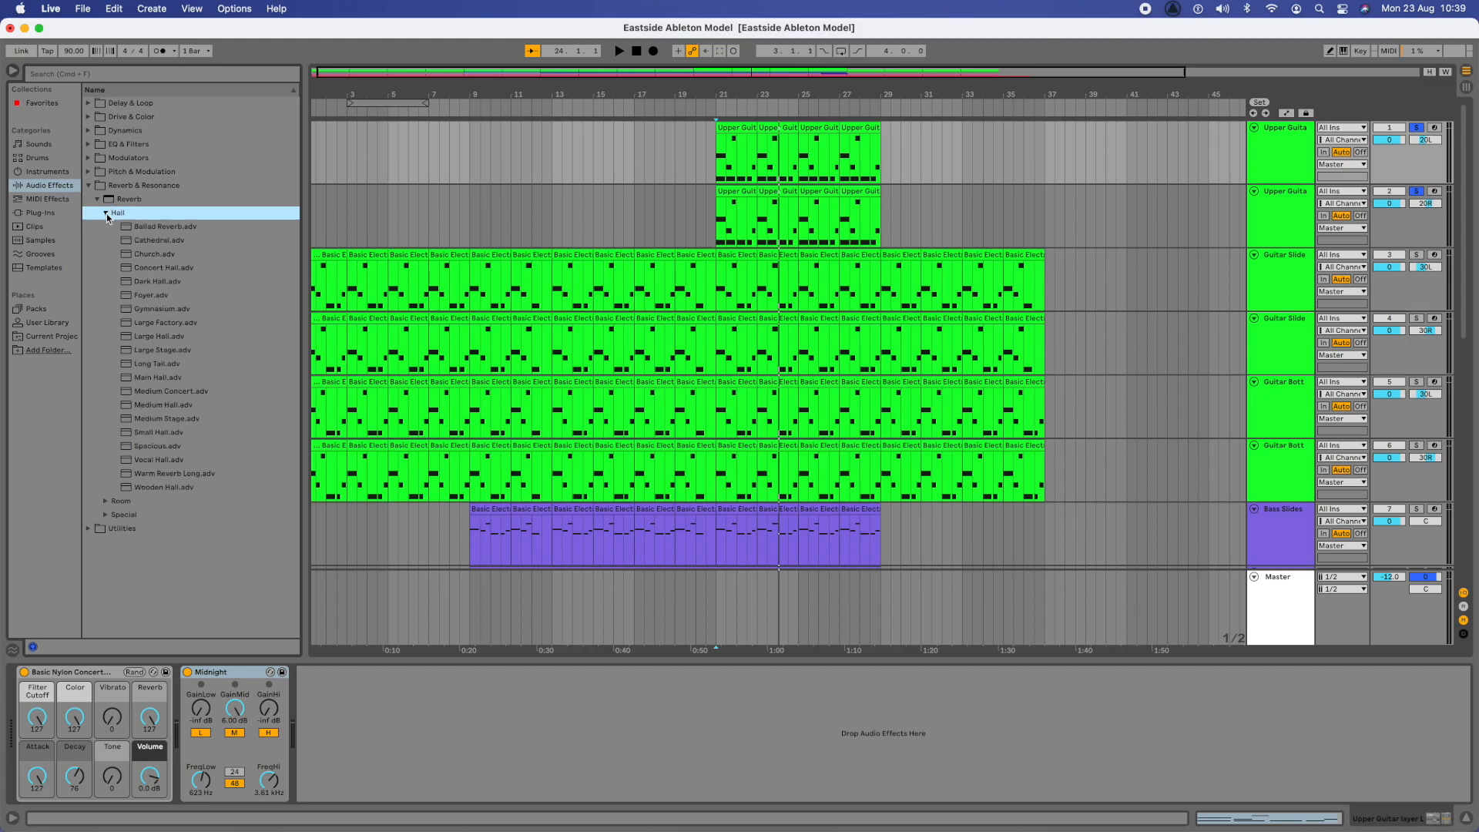
drag(161, 241, 753, 144)
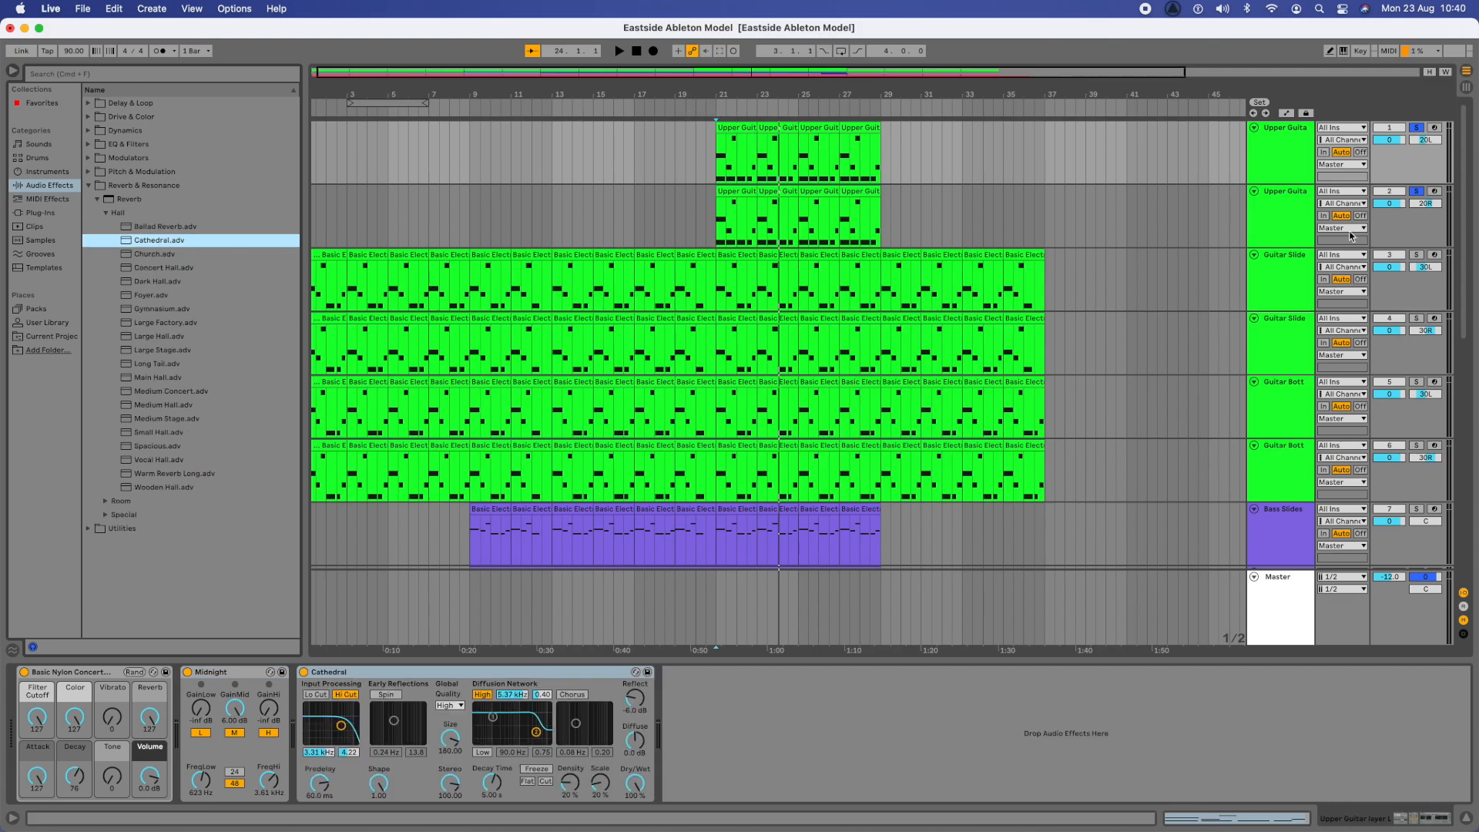
- Play the first Upper Guitar track from bar 21 in the mix and soloed, comparing it with the Cathedral reverb on and off
click(1416, 191)
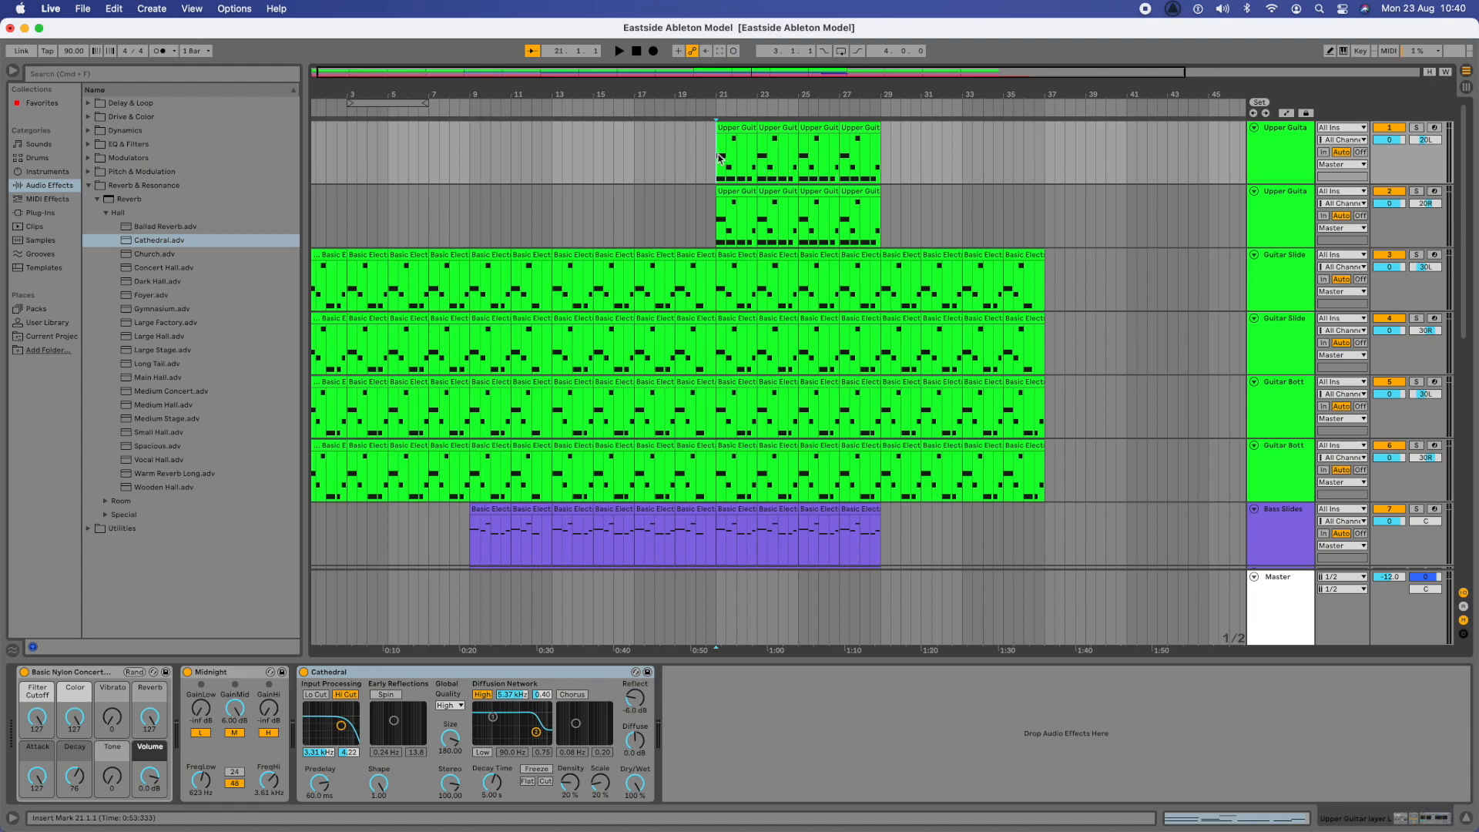
key(space)
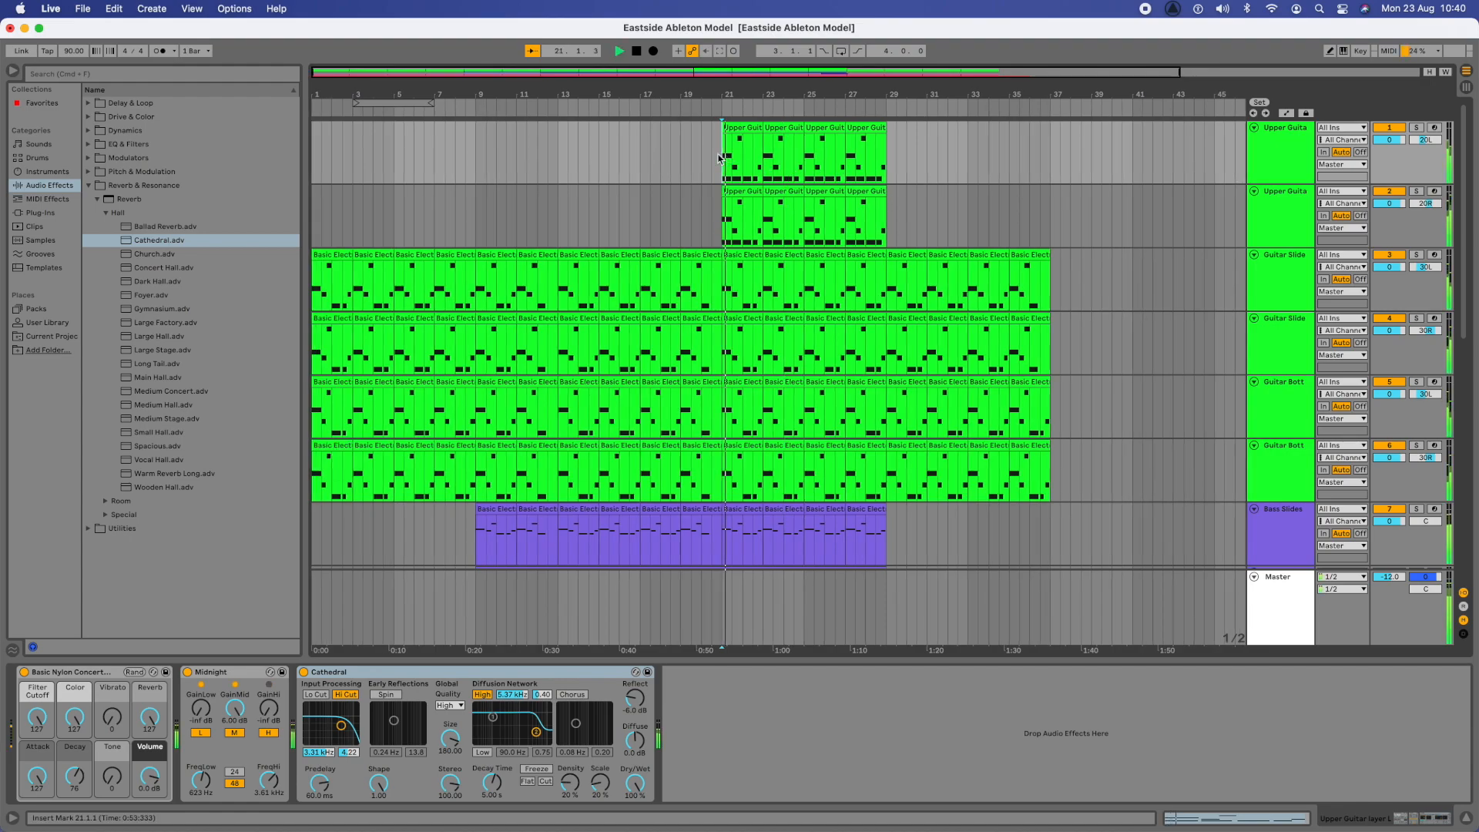
click(1417, 128)
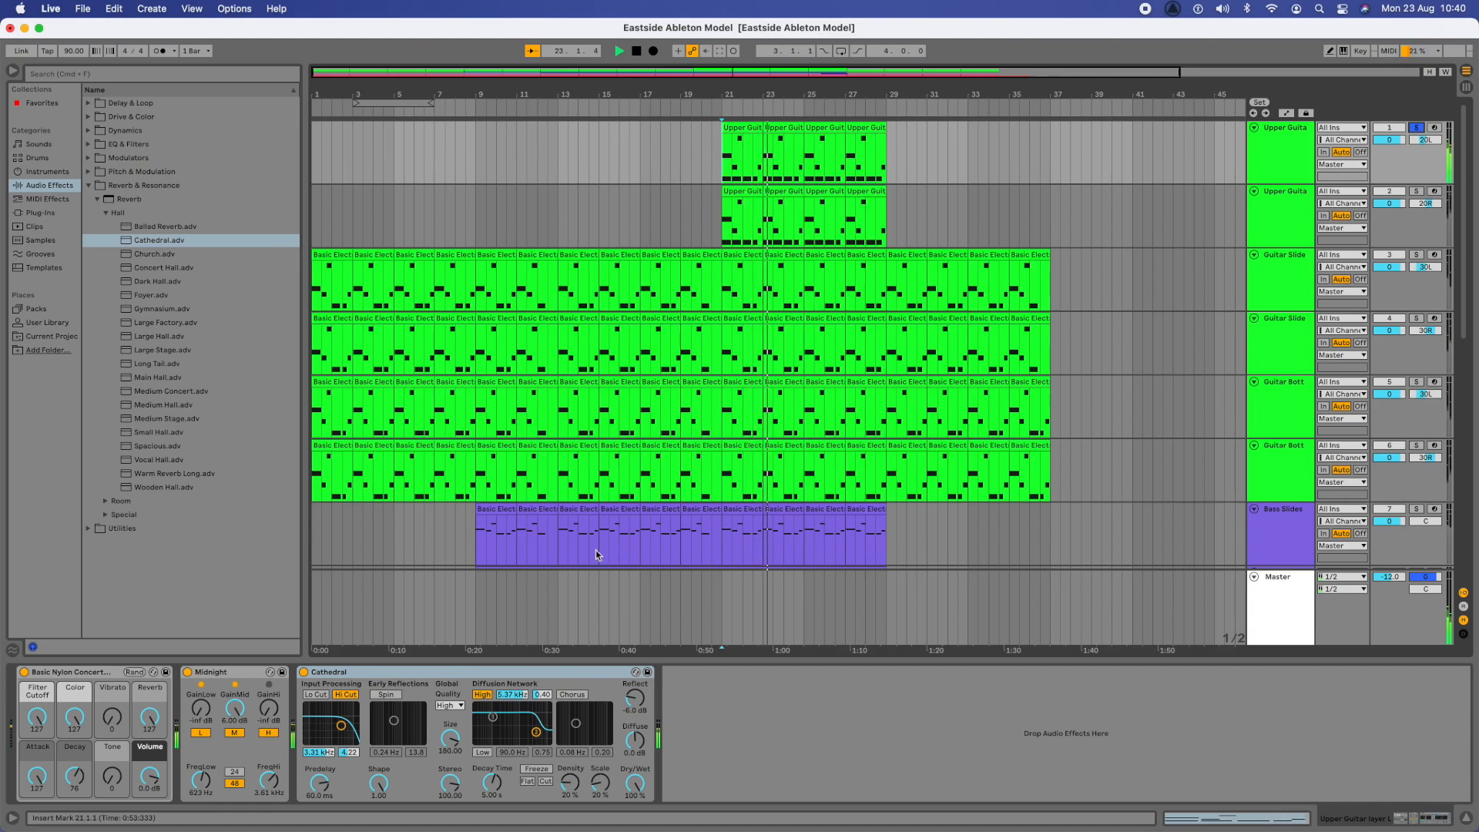
click(304, 673)
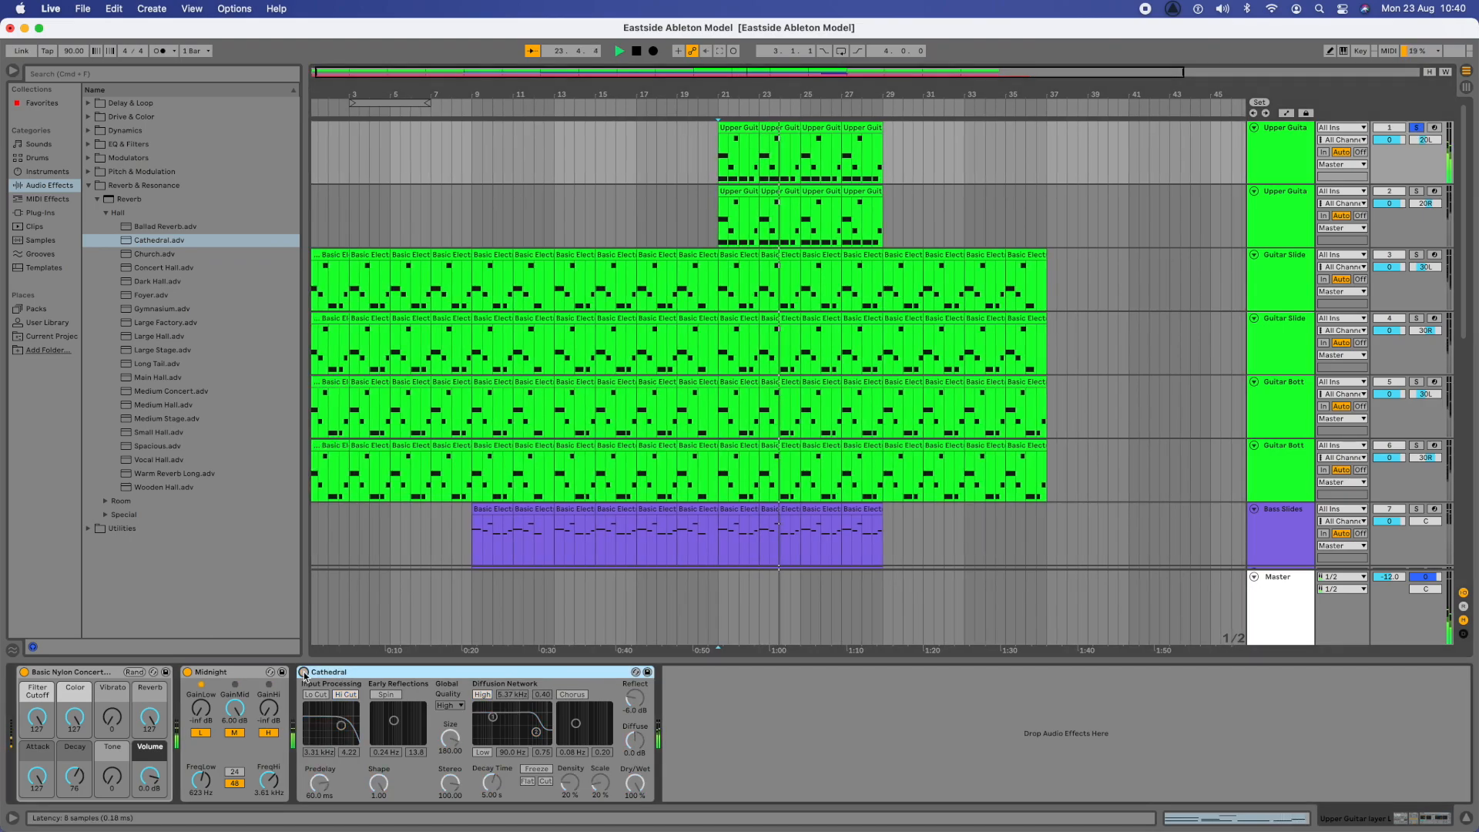
click(304, 672)
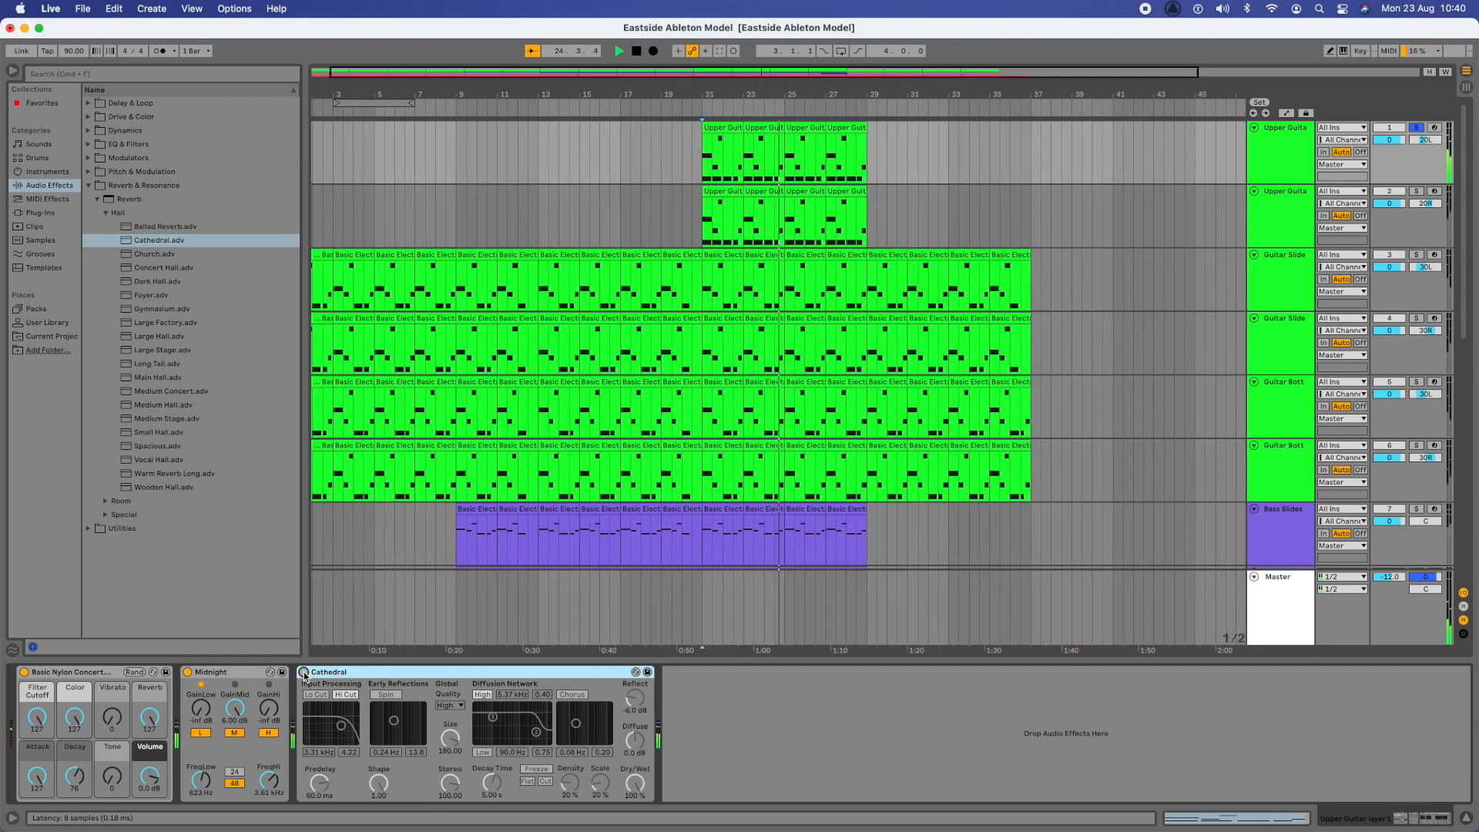
click(304, 672)
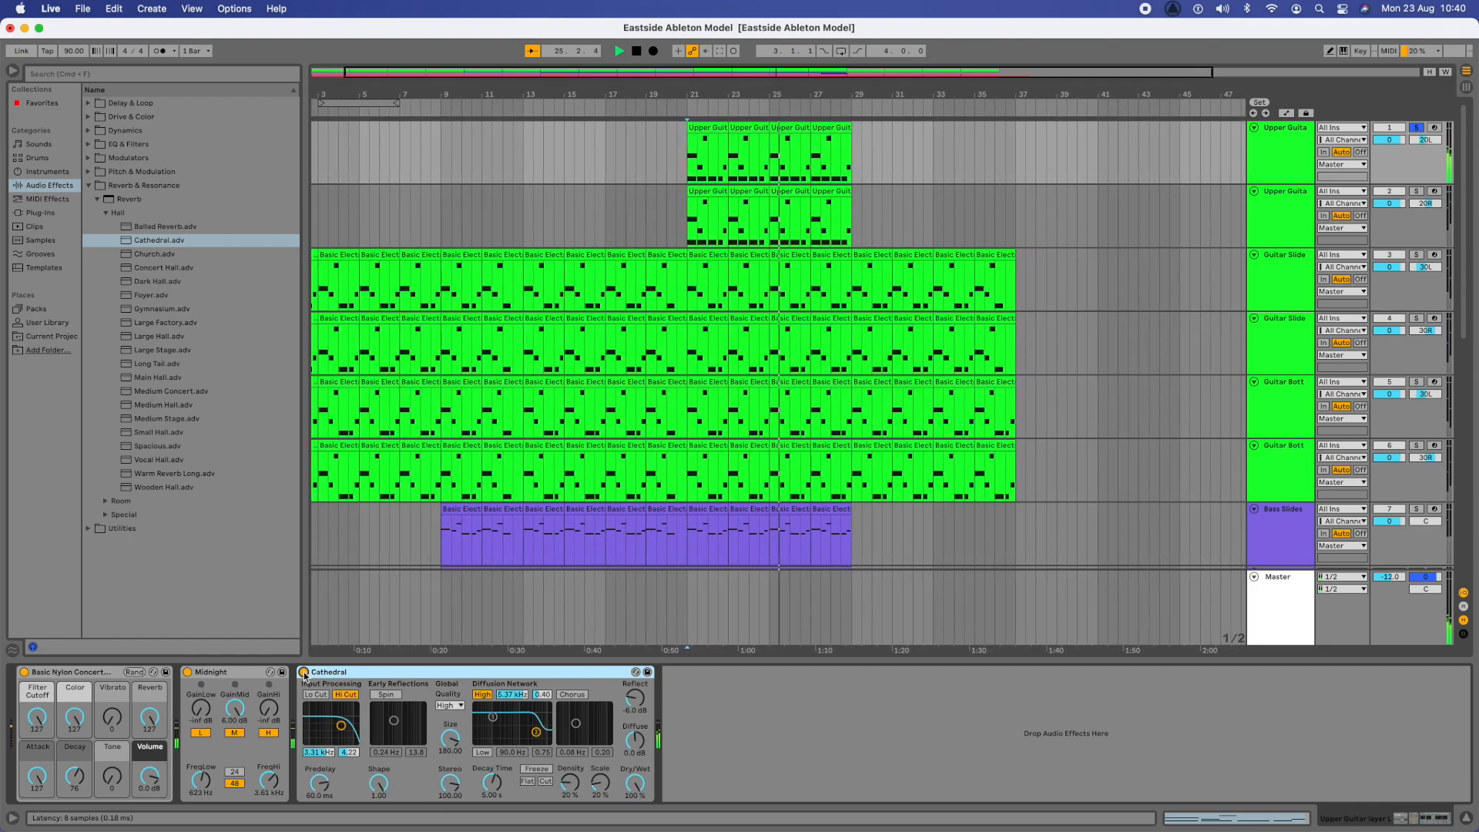
key(space)
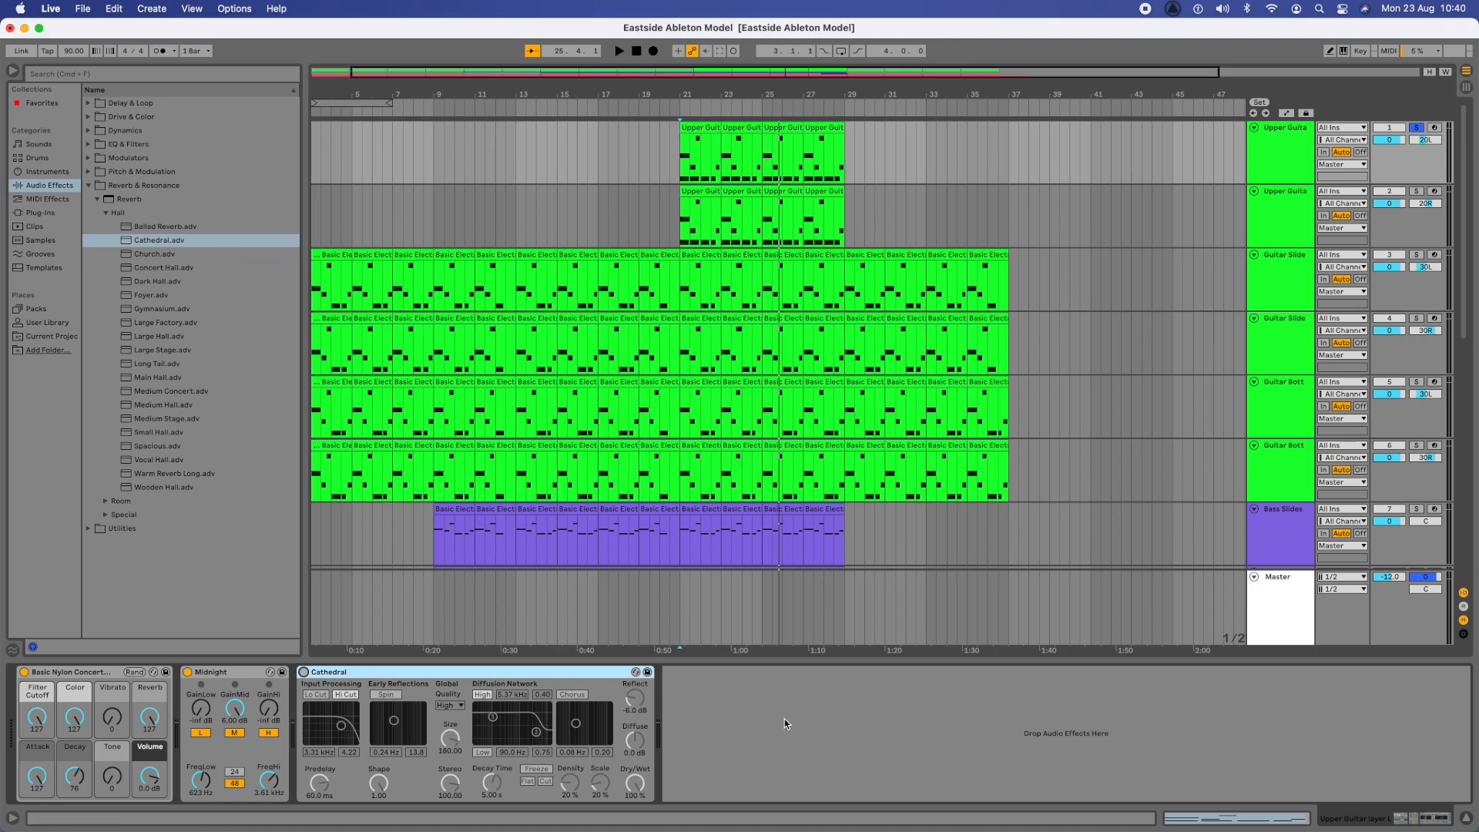
- Replace the Cathedral reverb on the first Upper Guitar track with the Medium Room preset and add Medium Room to the second one
click(303, 672)
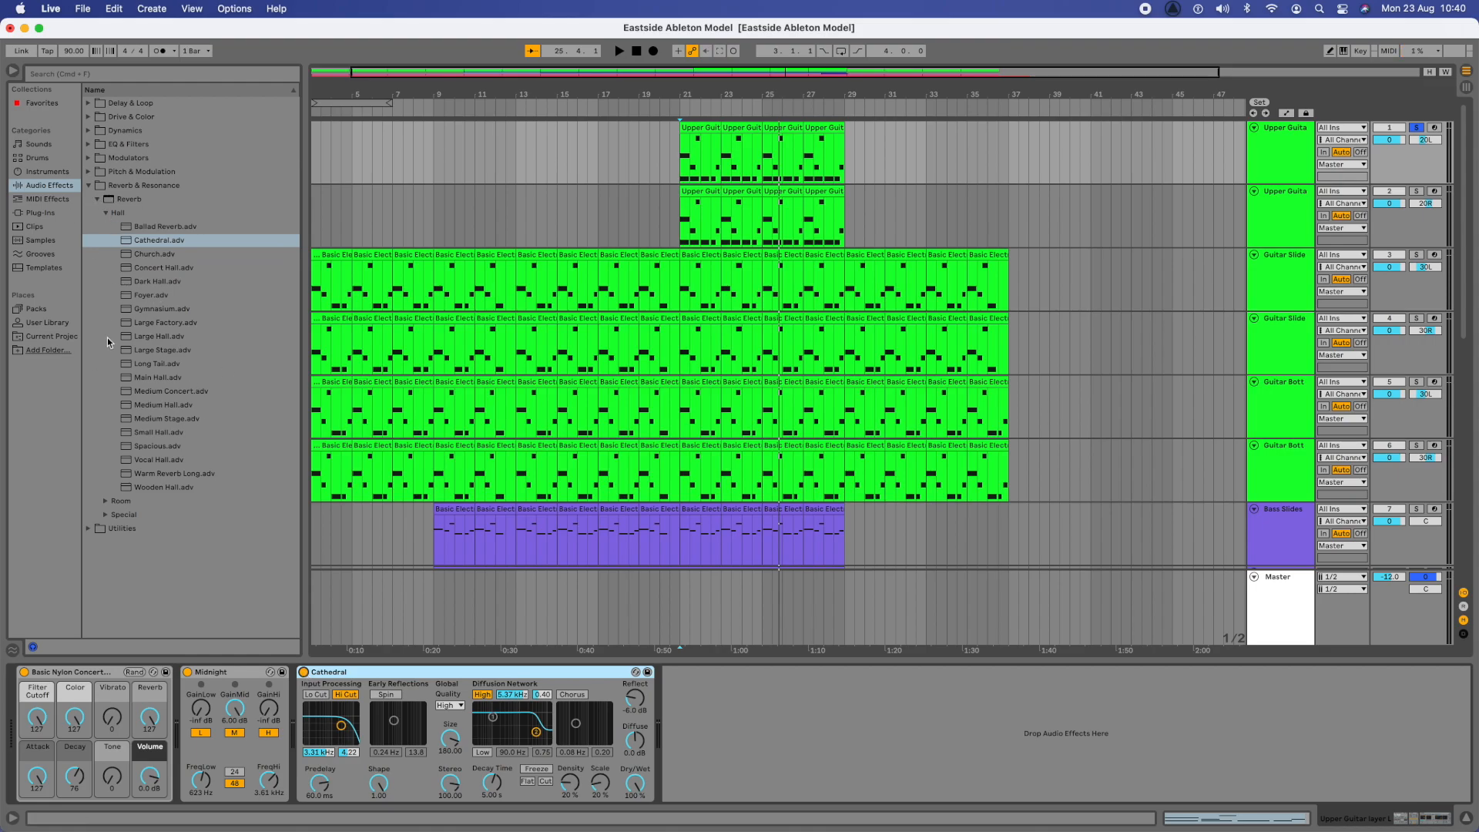
click(107, 502)
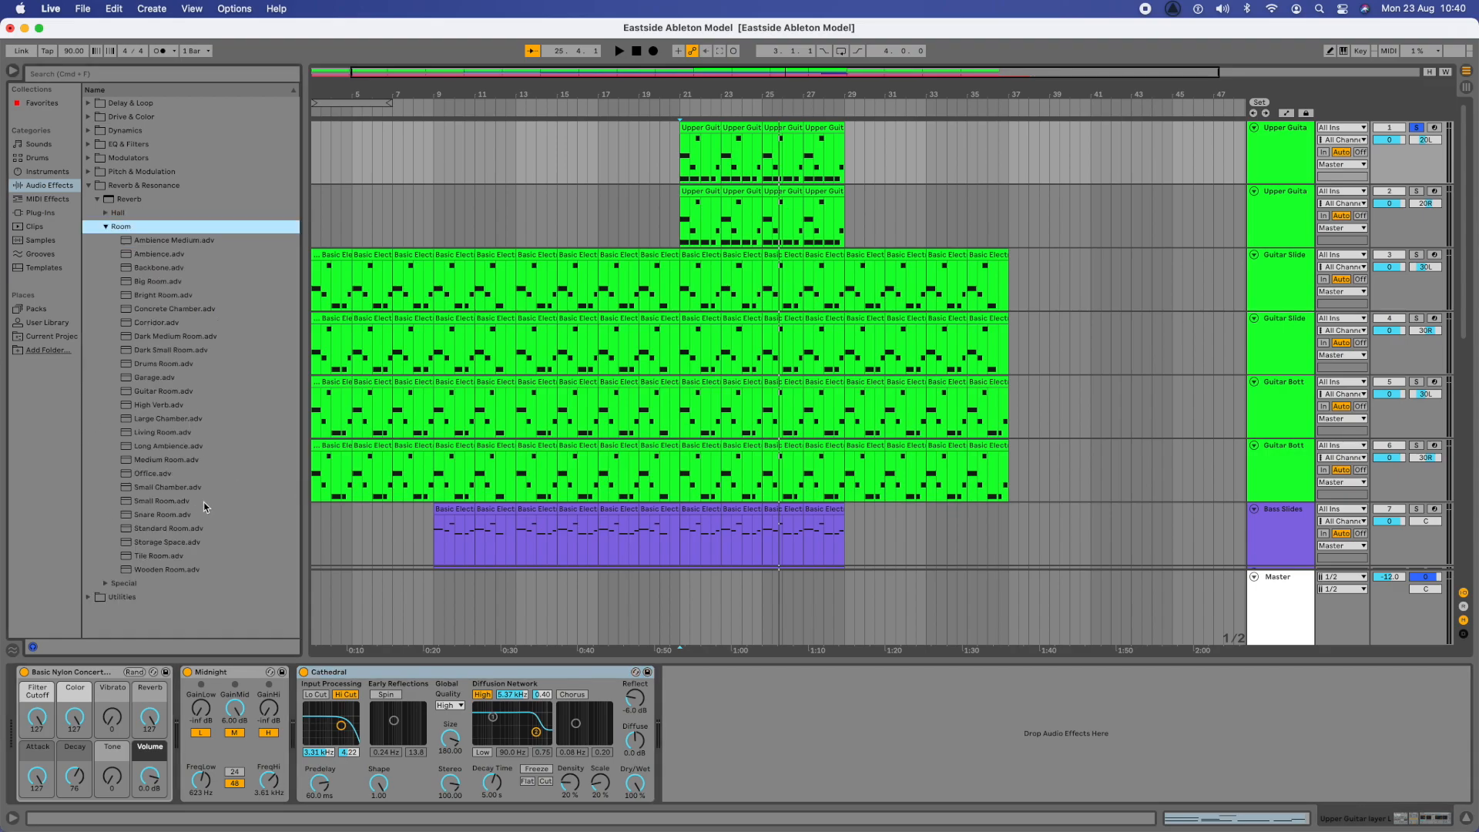
drag(159, 460, 395, 680)
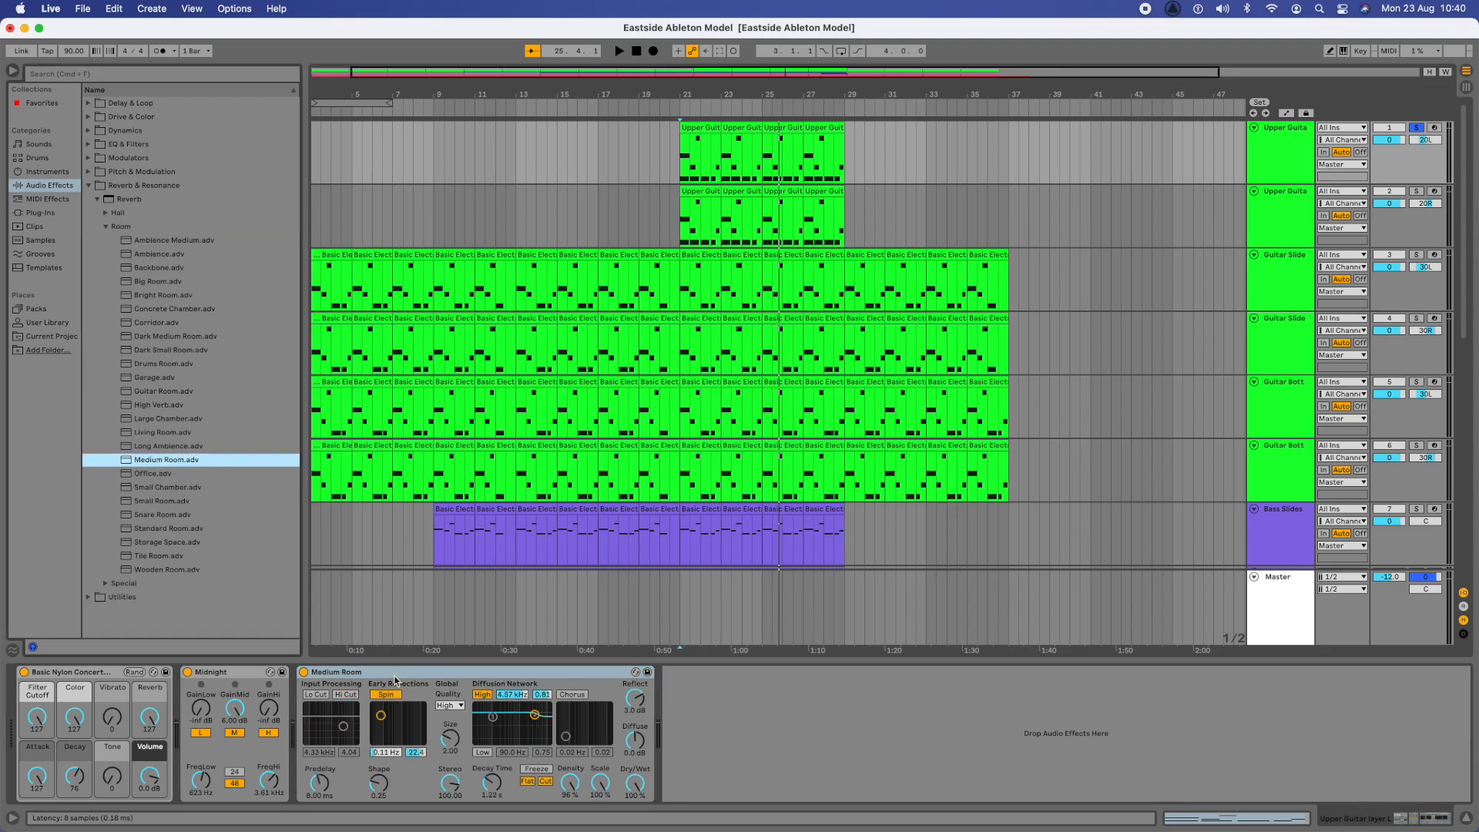
click(1071, 223)
drag(153, 460, 920, 199)
click(881, 144)
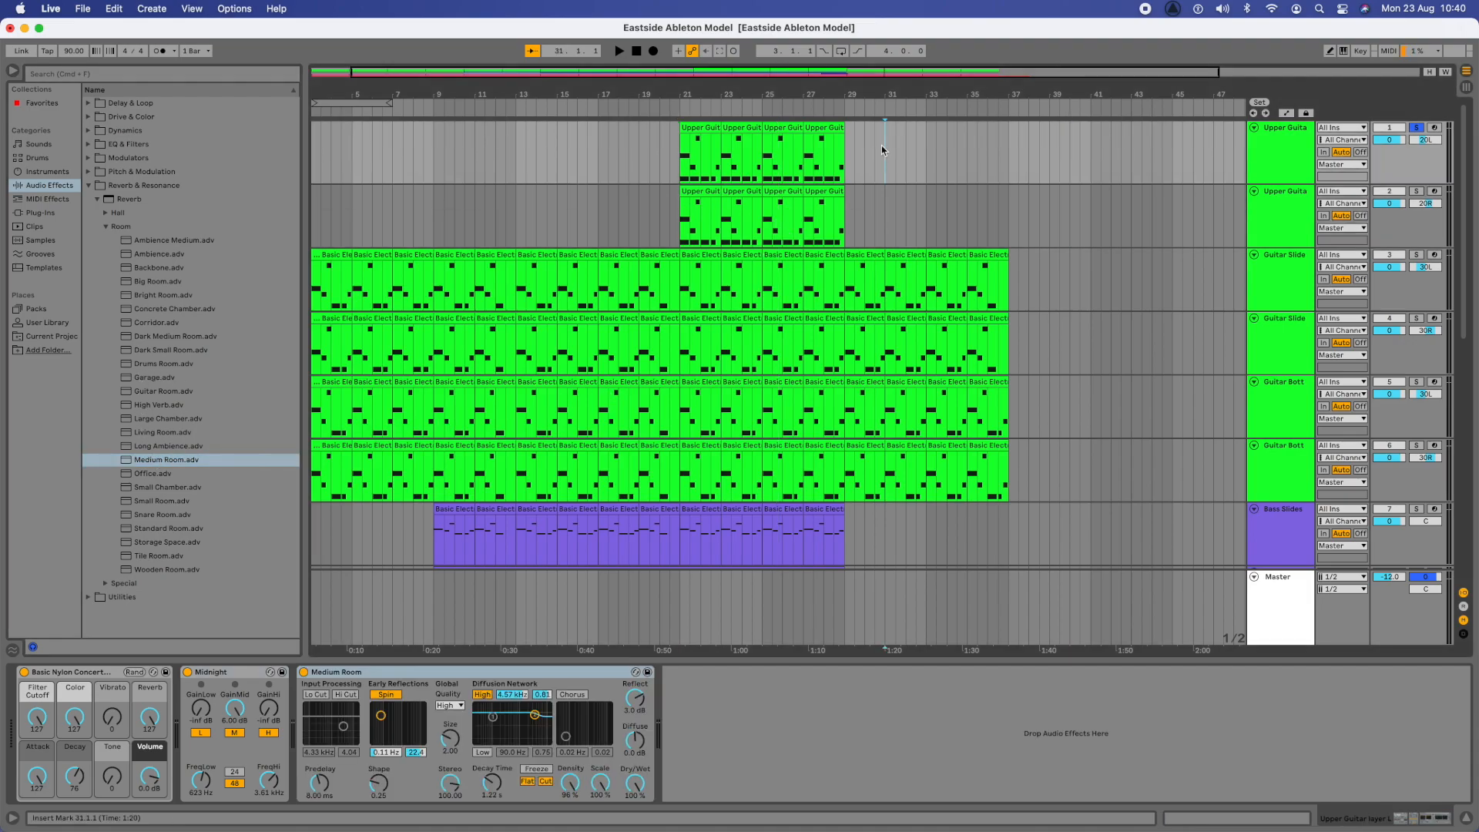
click(915, 216)
- Play both Upper Guitar tracks soloed from bar 21 and listen to them again with the full mix
click(1416, 191)
super+click(1422, 128)
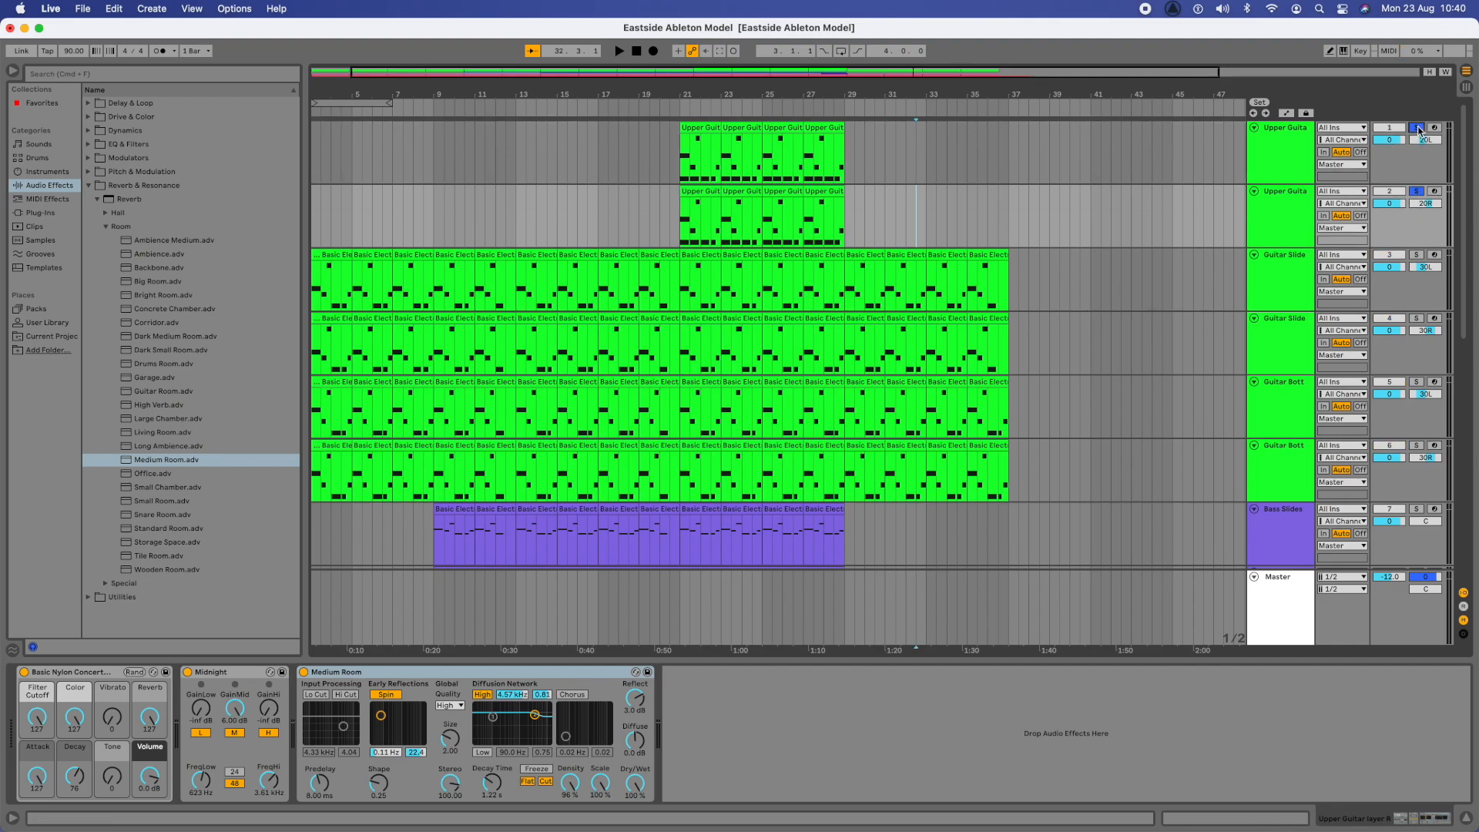
click(678, 158)
key(space)
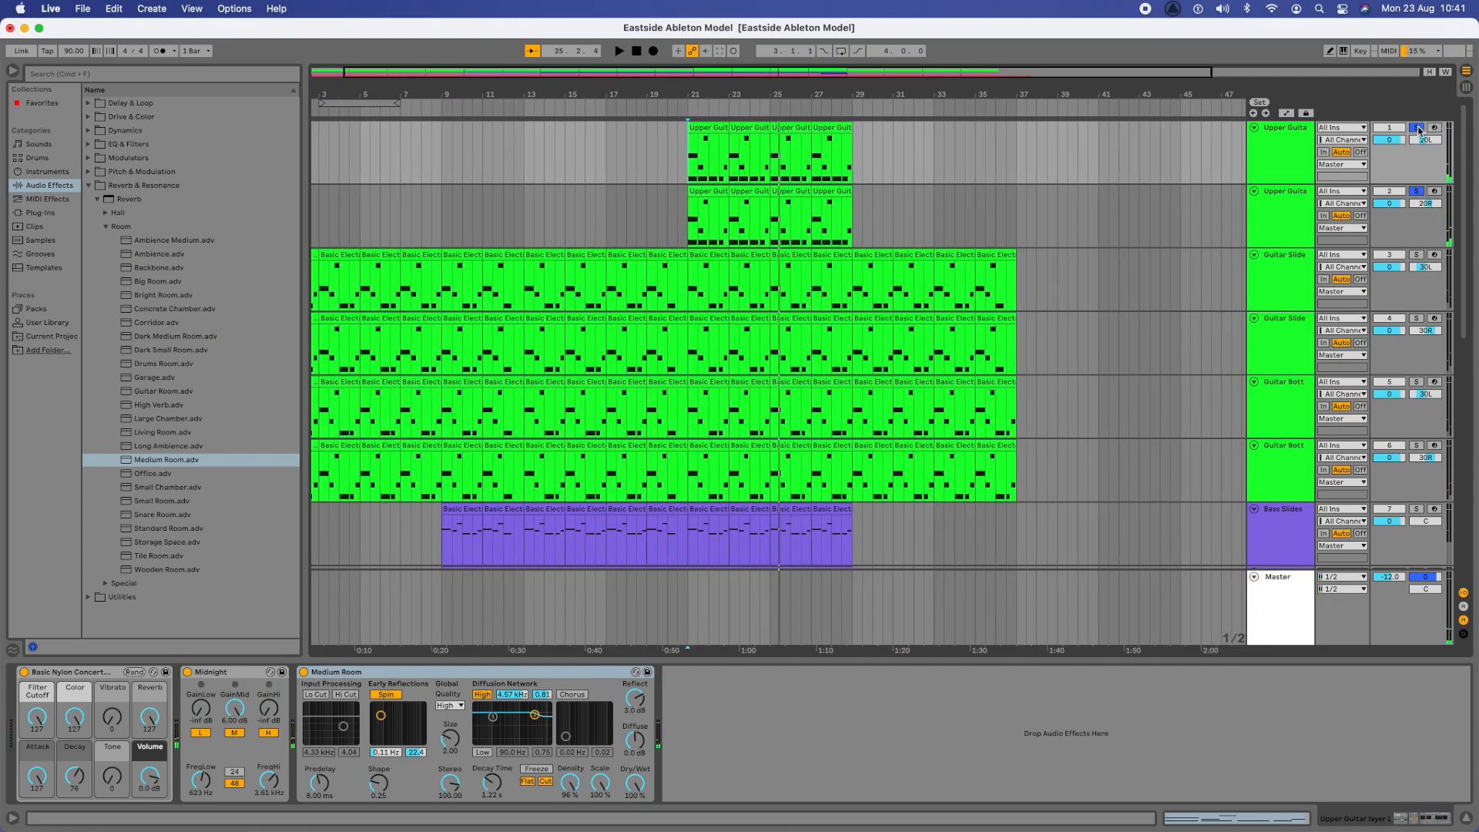
key(space)
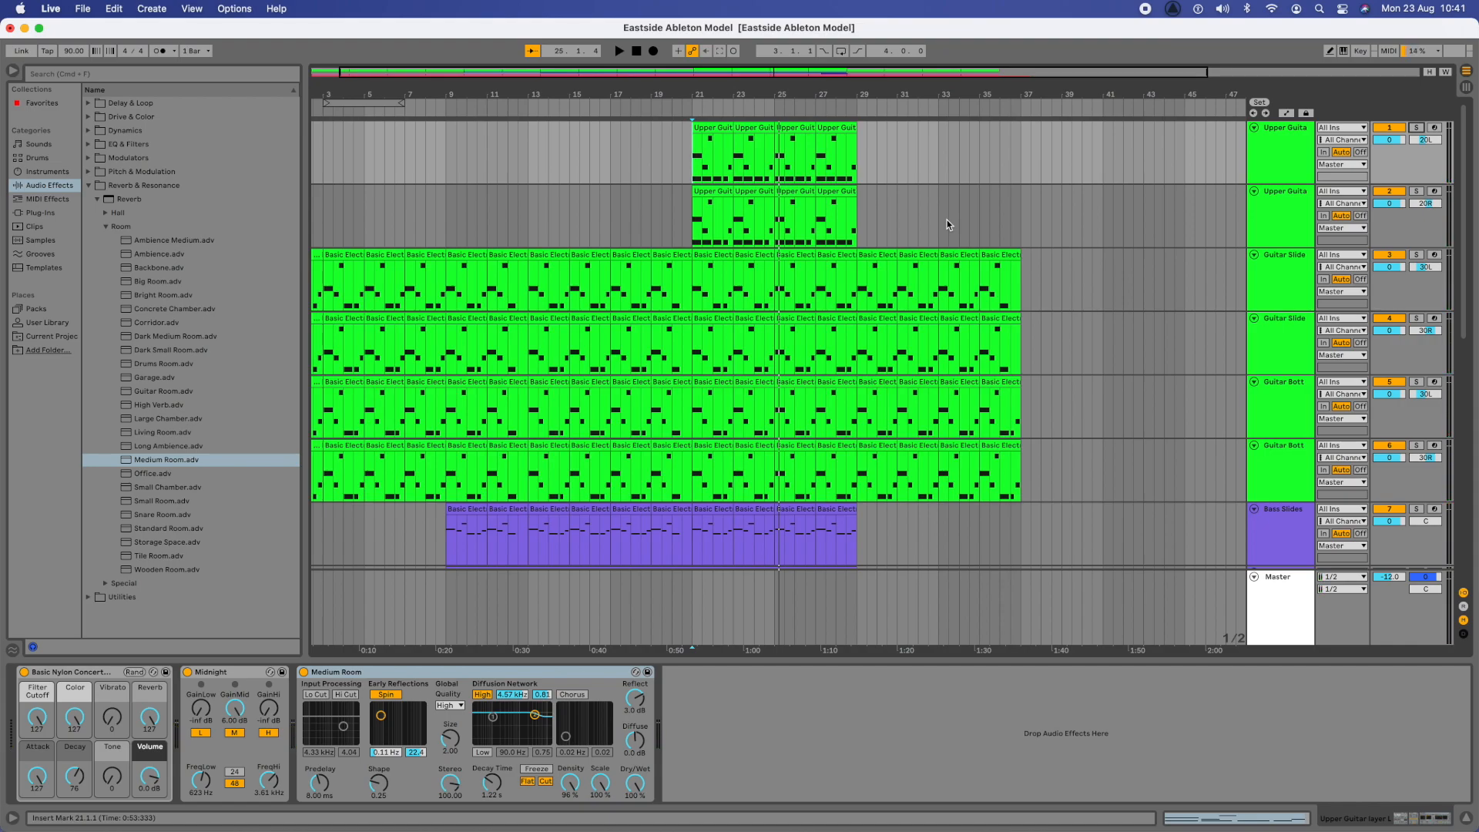
scroll(947, 220, left, 2)
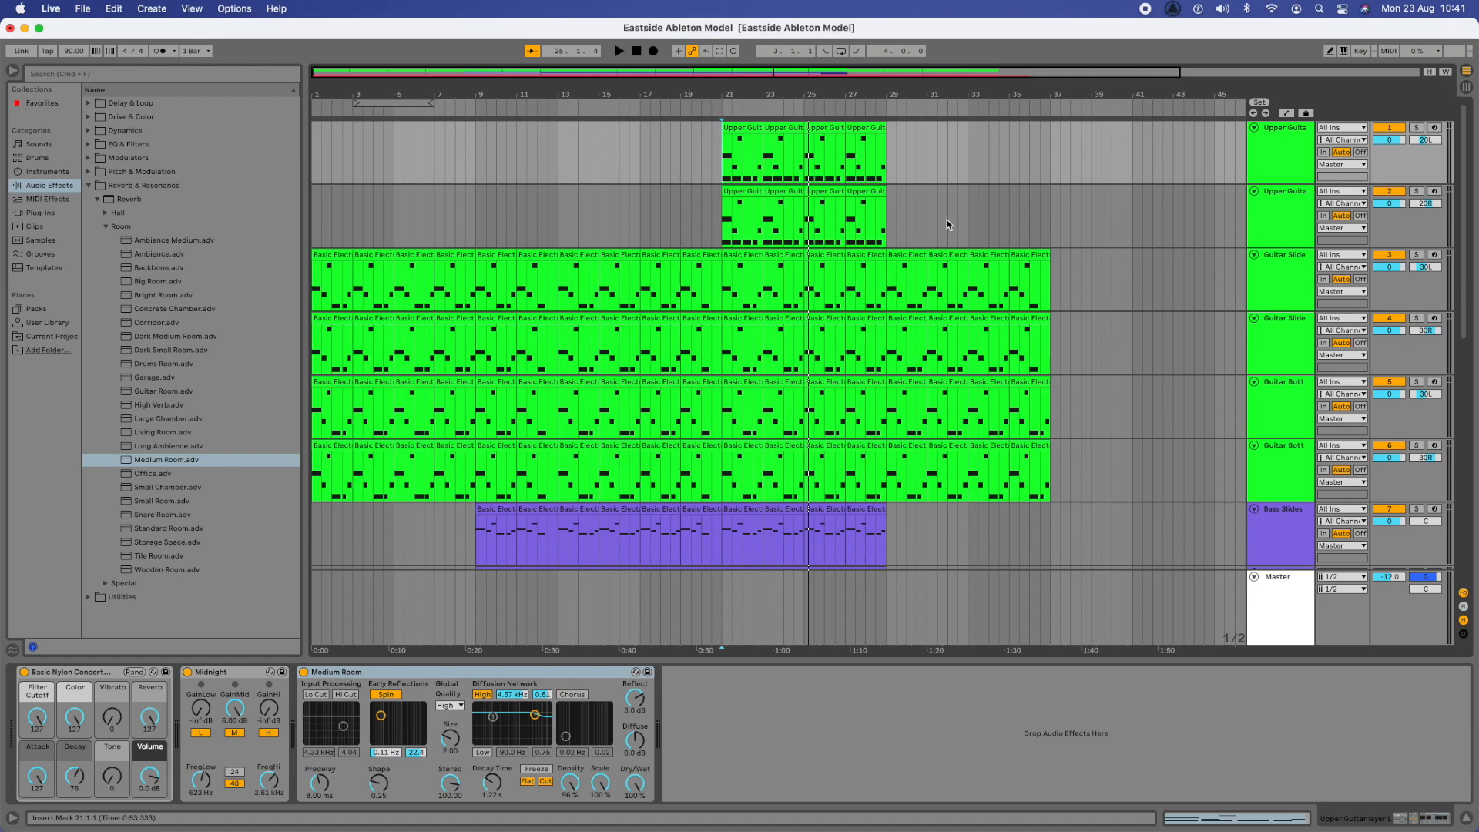
- Switch to the Unit 7 Ableton Model presentation in Google Slides and duplicate slides 41 and 42
click(24, 28)
drag(629, 52, 615, 51)
click(198, 627)
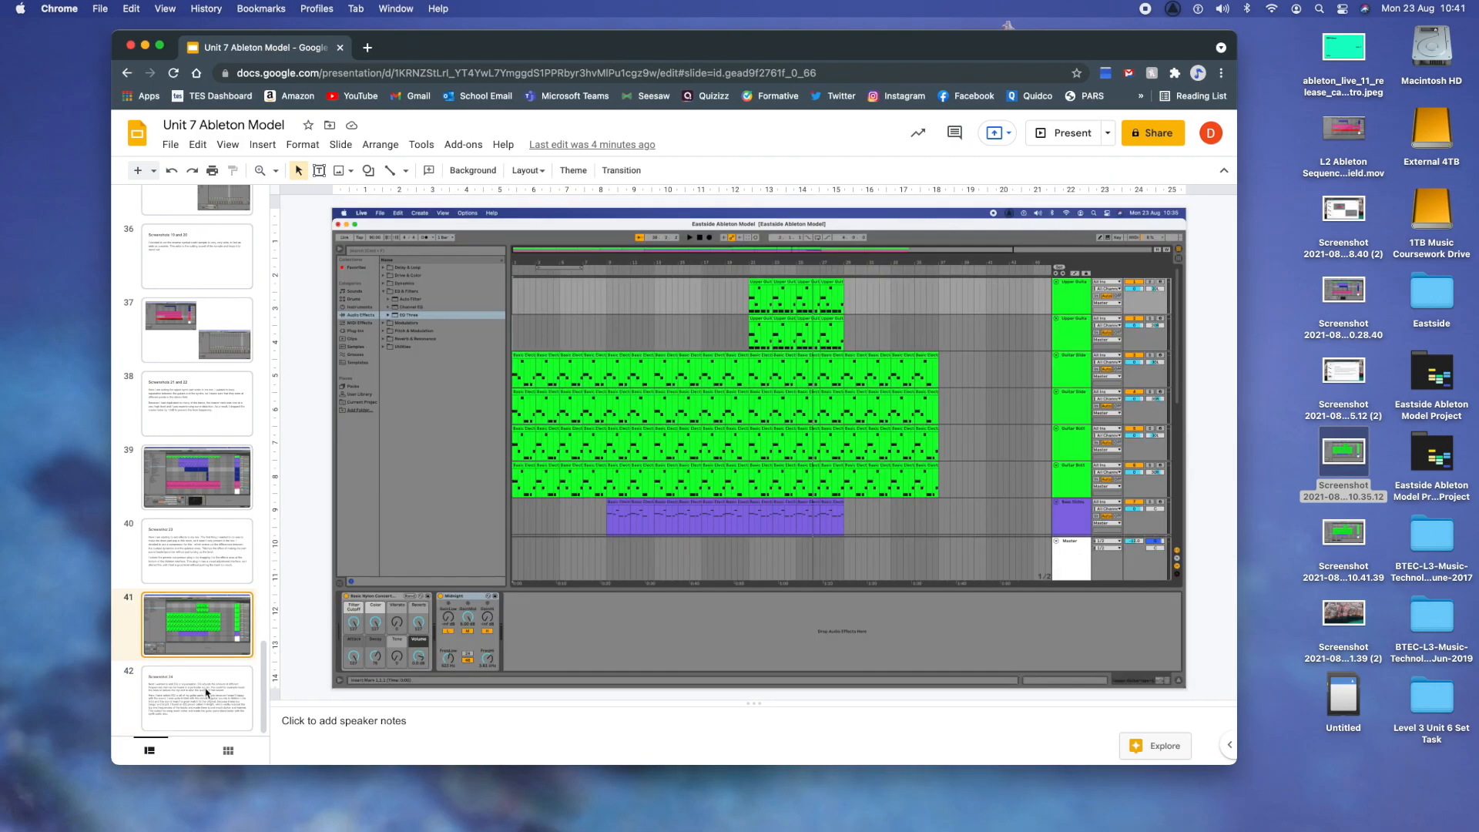
shift+click(204, 690)
right_click(201, 698)
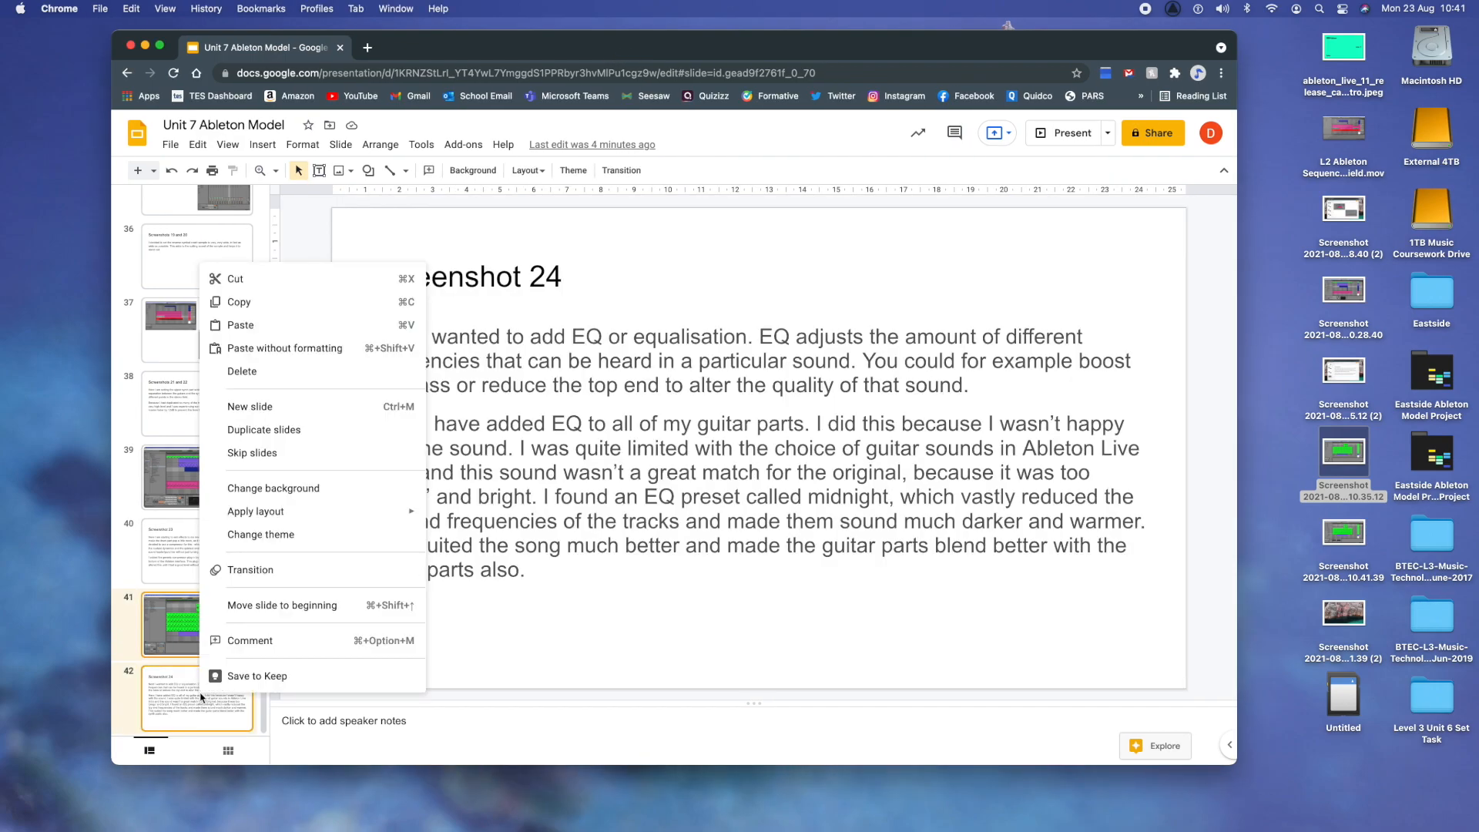
click(264, 429)
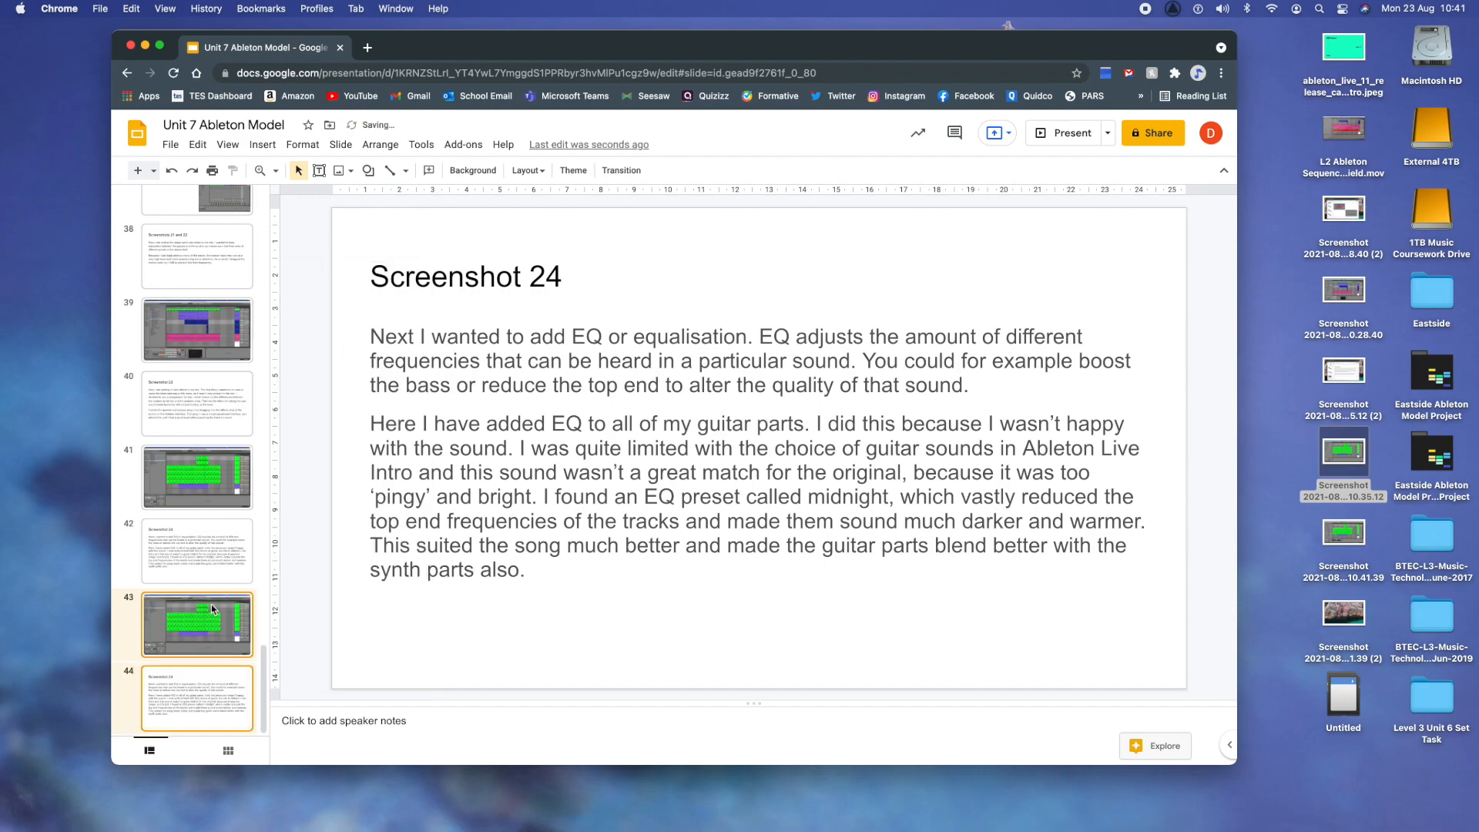
- Replace the image on slide 43 with the 10.41.39 desktop screenshot and enlarge it to fill the slide
click(193, 637)
click(680, 473)
key(BackSpace)
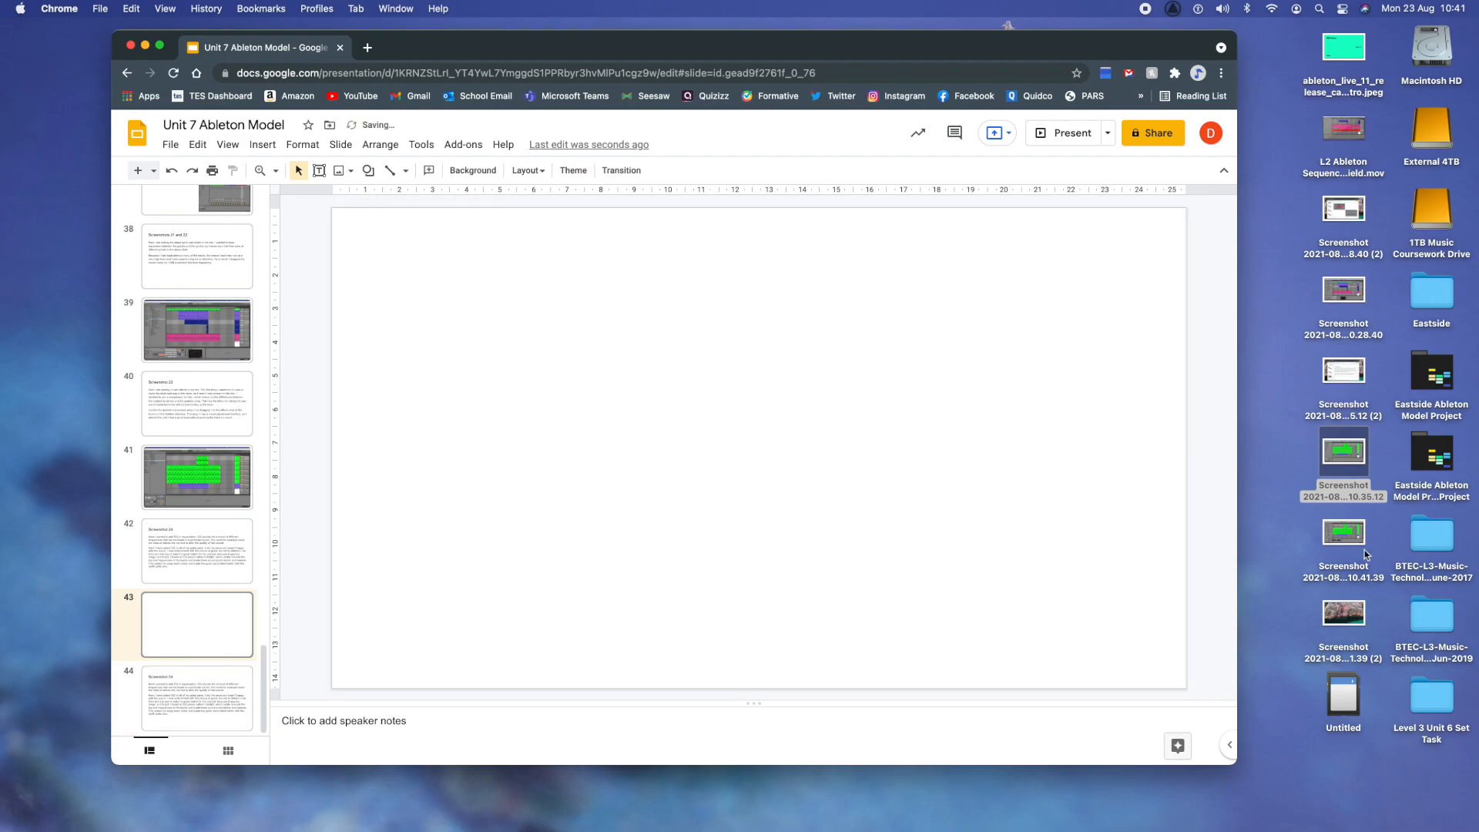
drag(1345, 535, 783, 542)
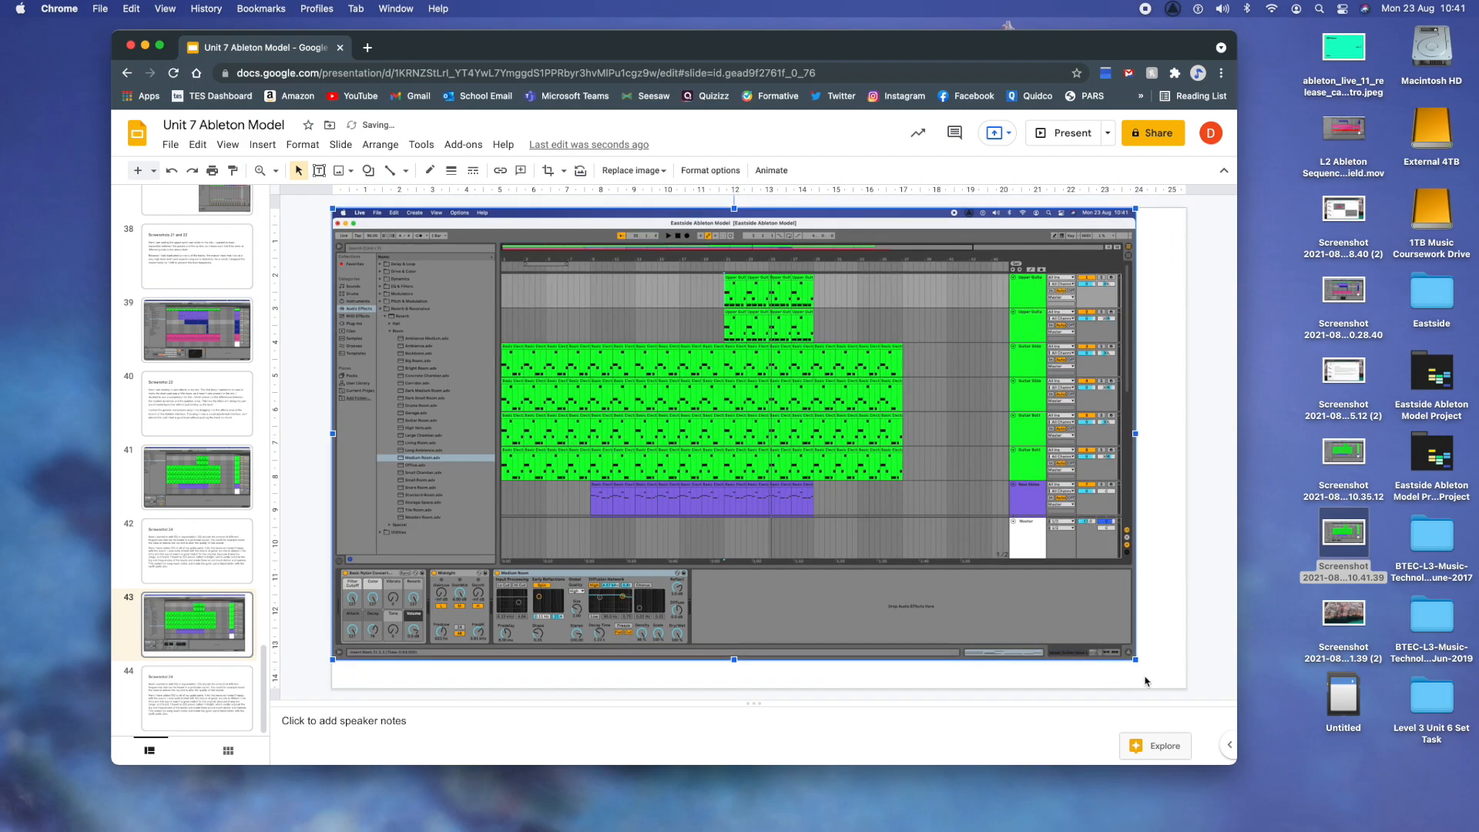
drag(1136, 660, 1183, 686)
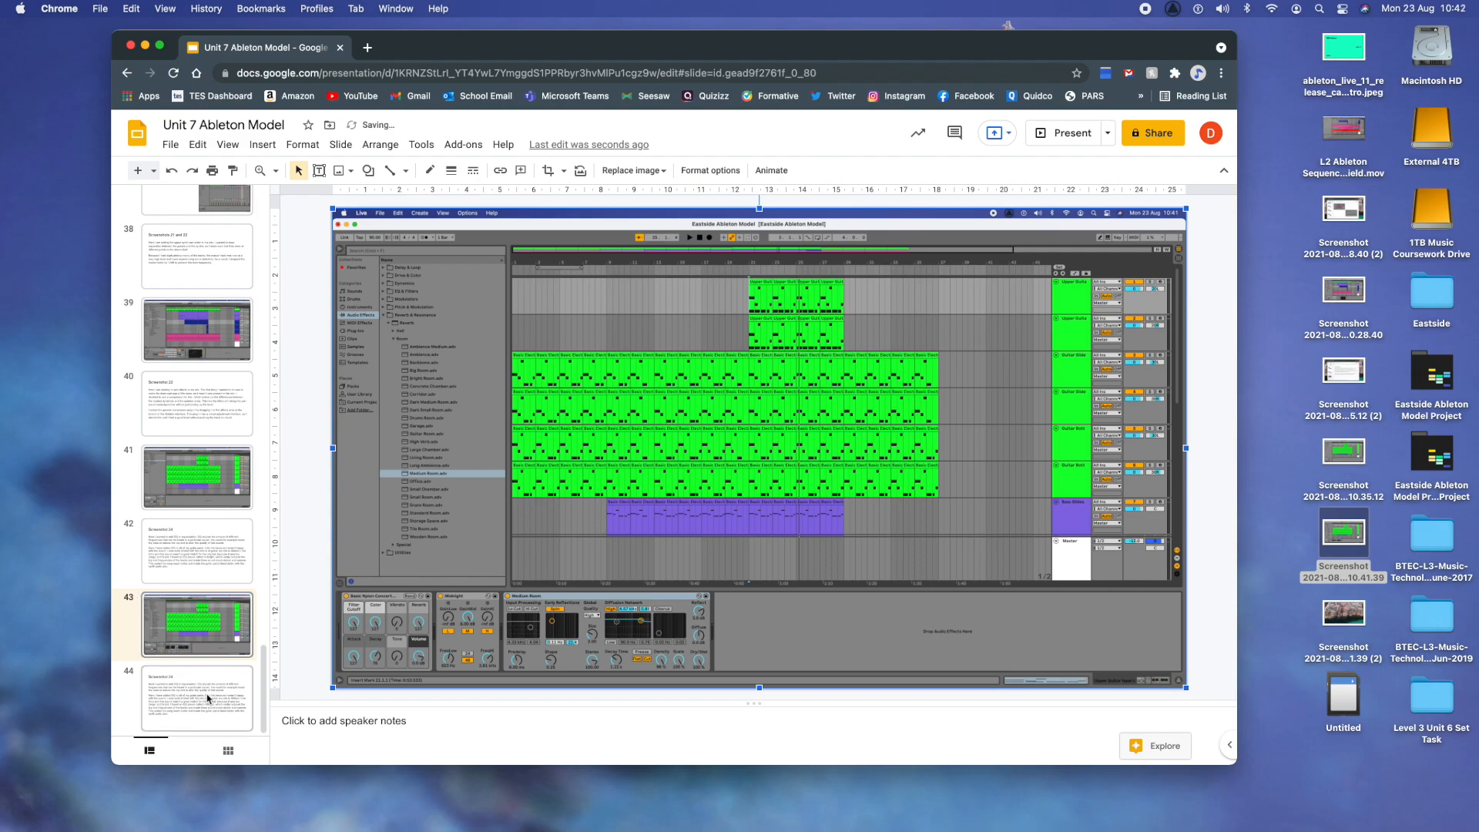
- Change the title of slide 44 to "Screenshot 25"
click(210, 699)
click(566, 275)
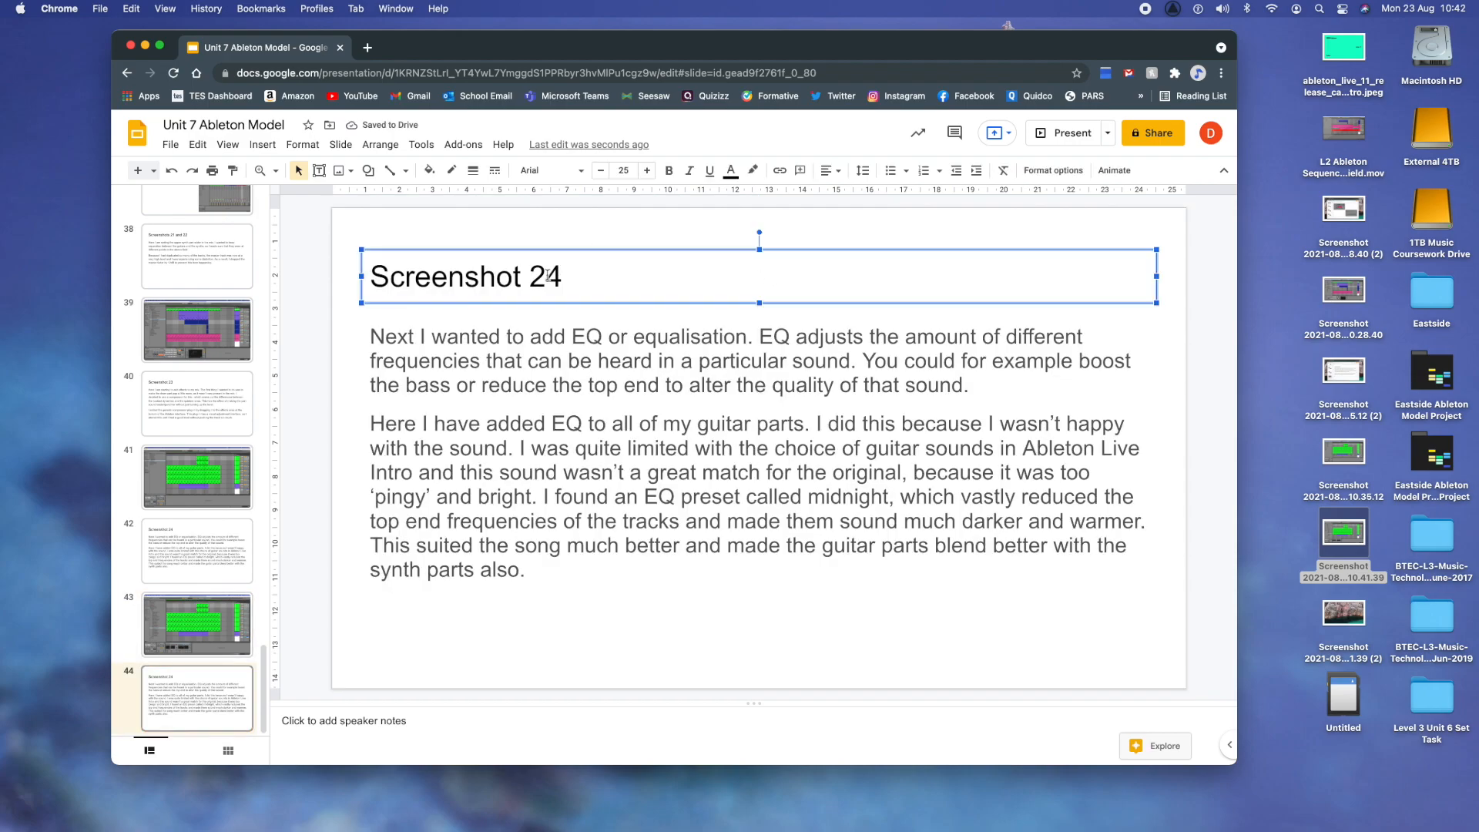
click(547, 276)
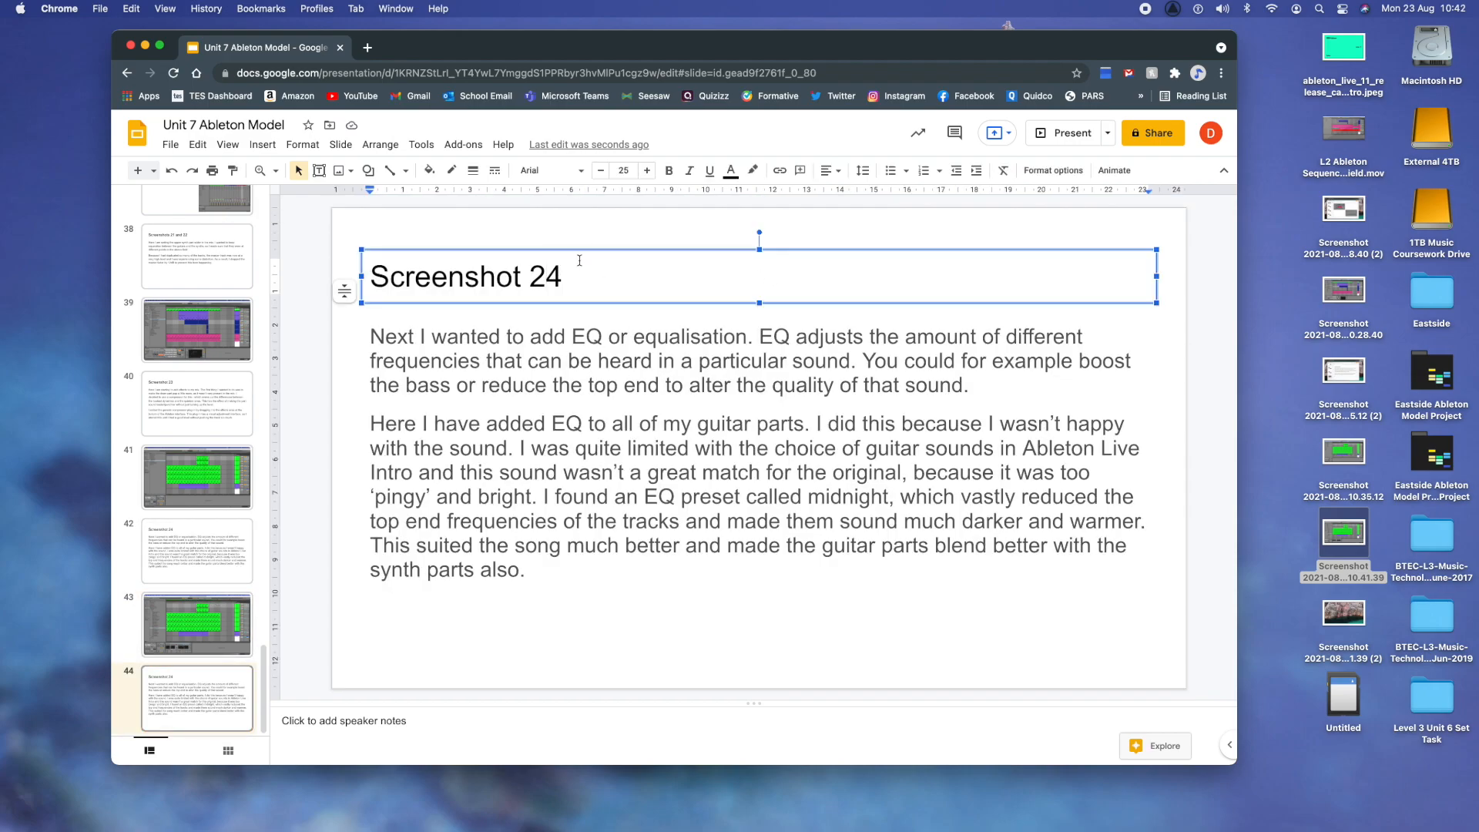
key(Right)
key(BackSpace)
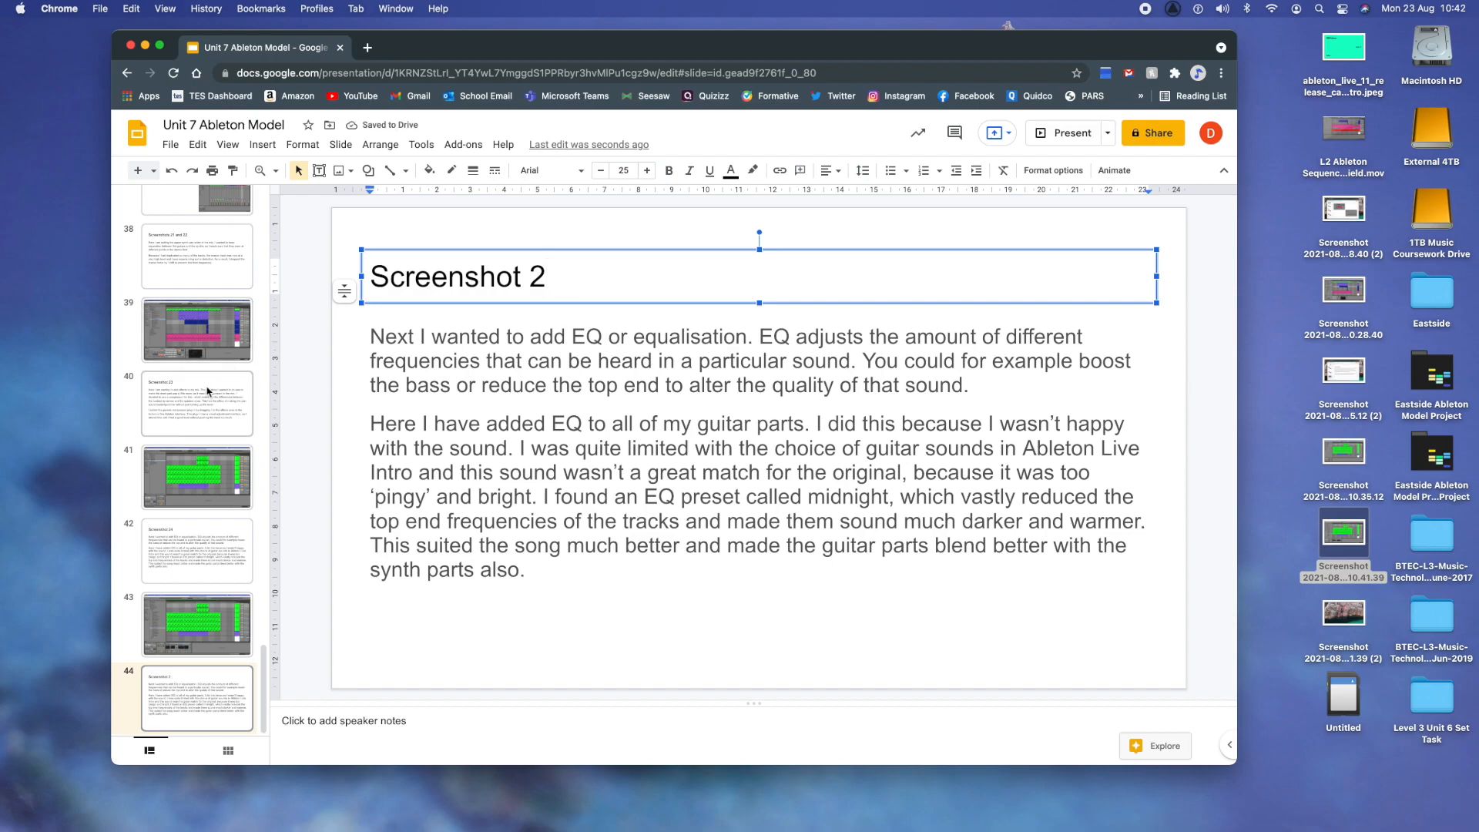
click(214, 652)
key(Up)
key(Up)
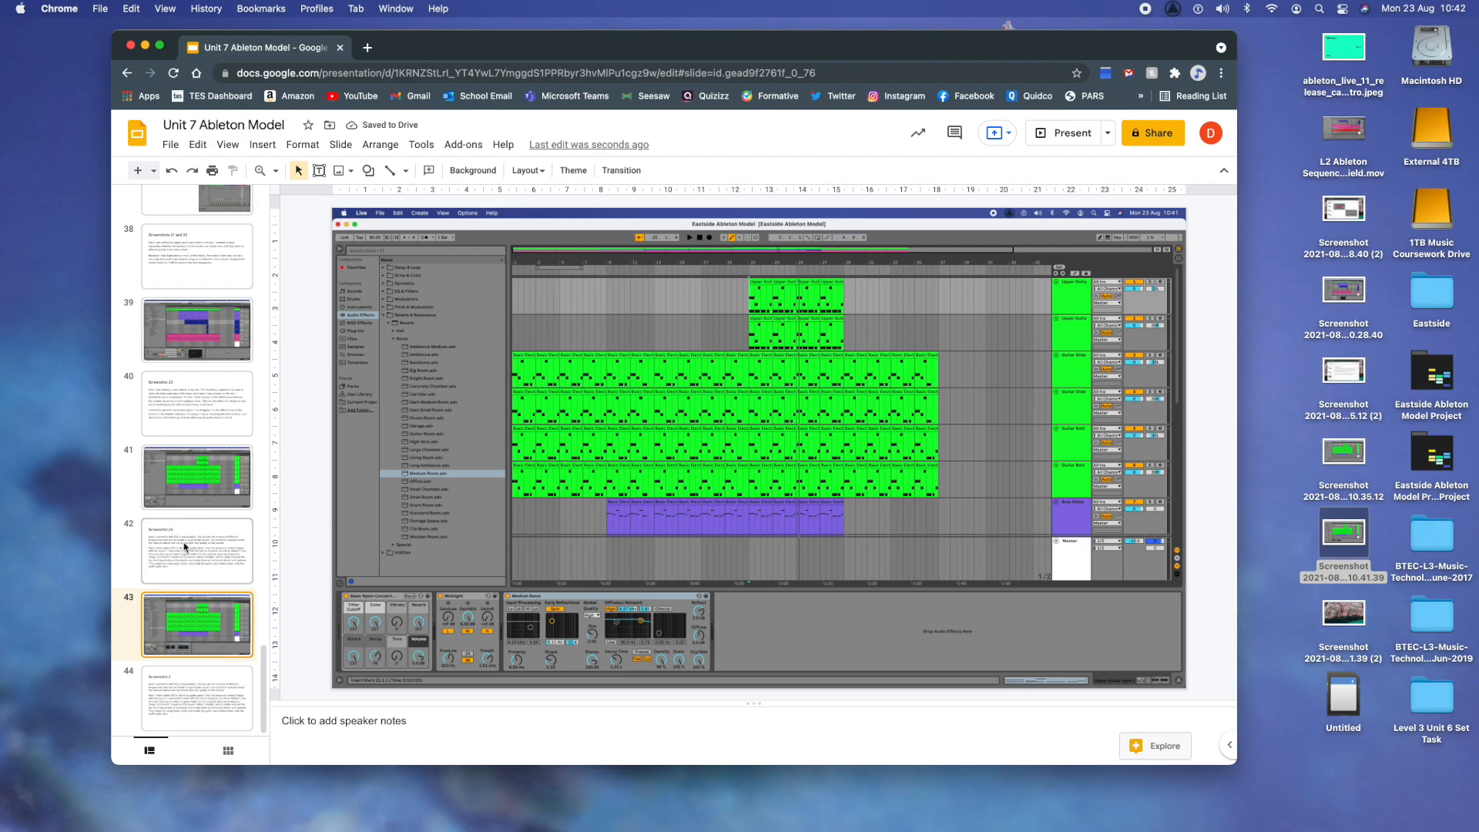
key(Down)
key(Down)
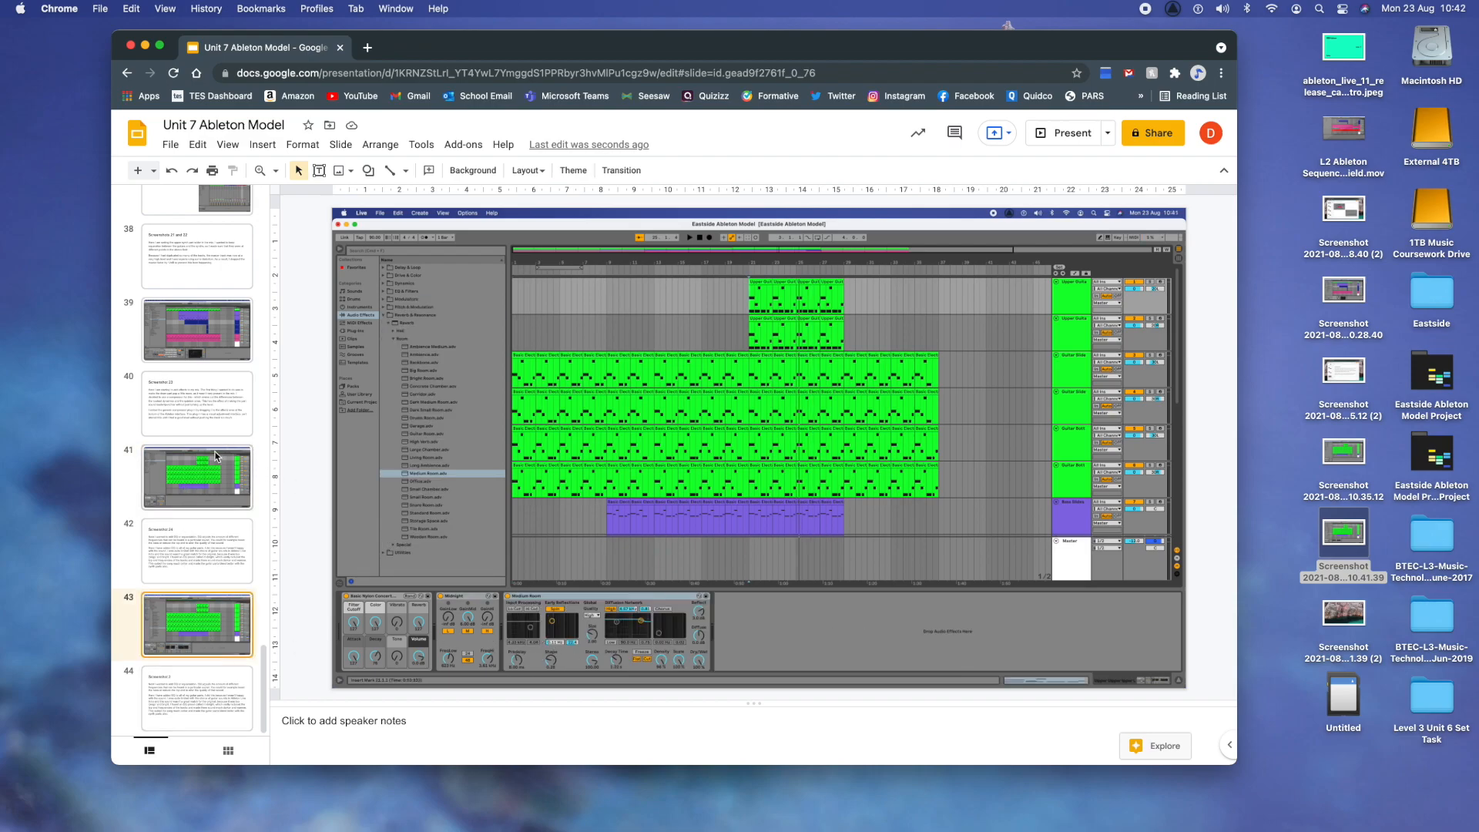
key(Down)
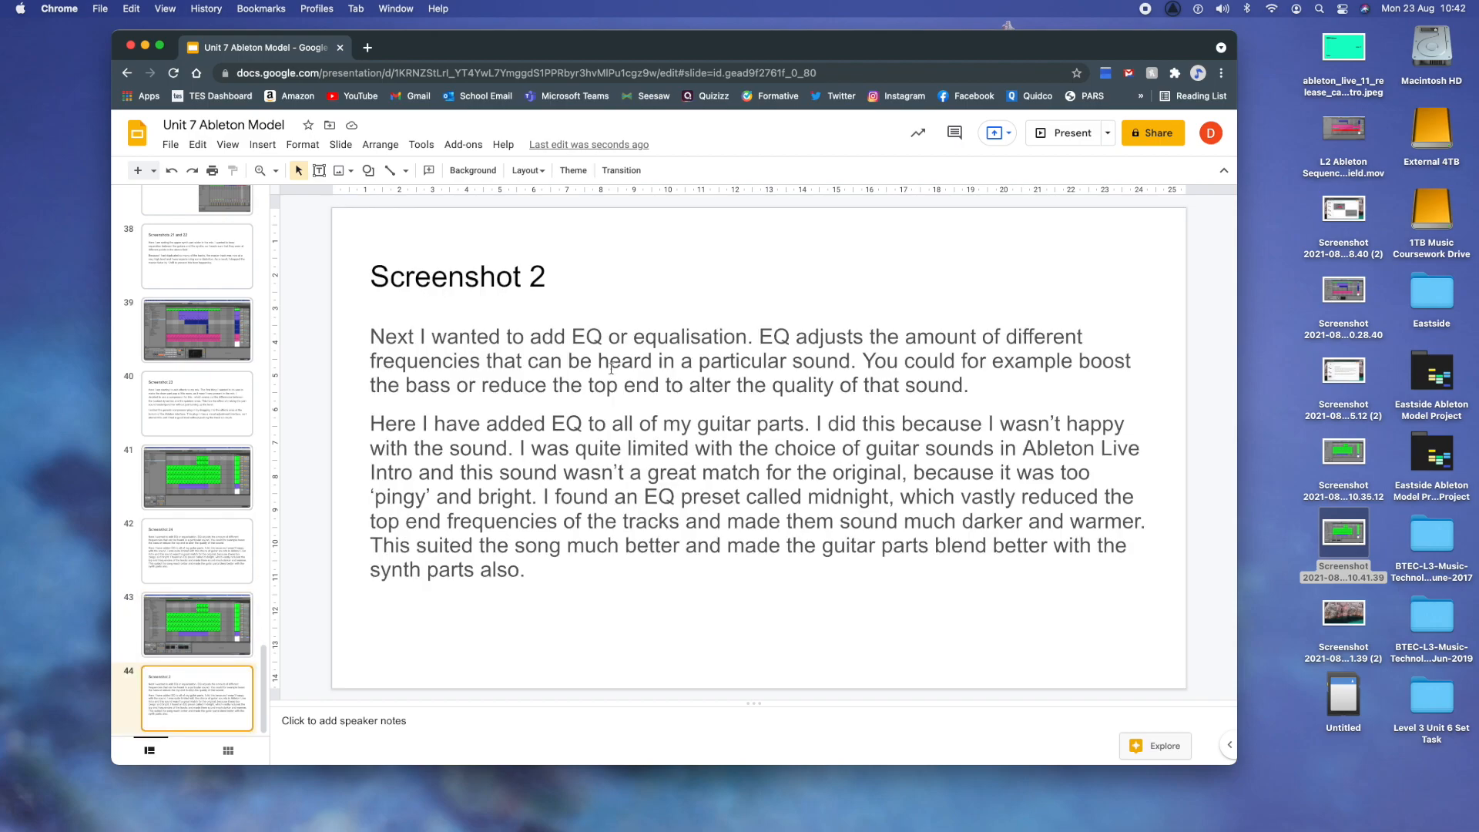
click(562, 263)
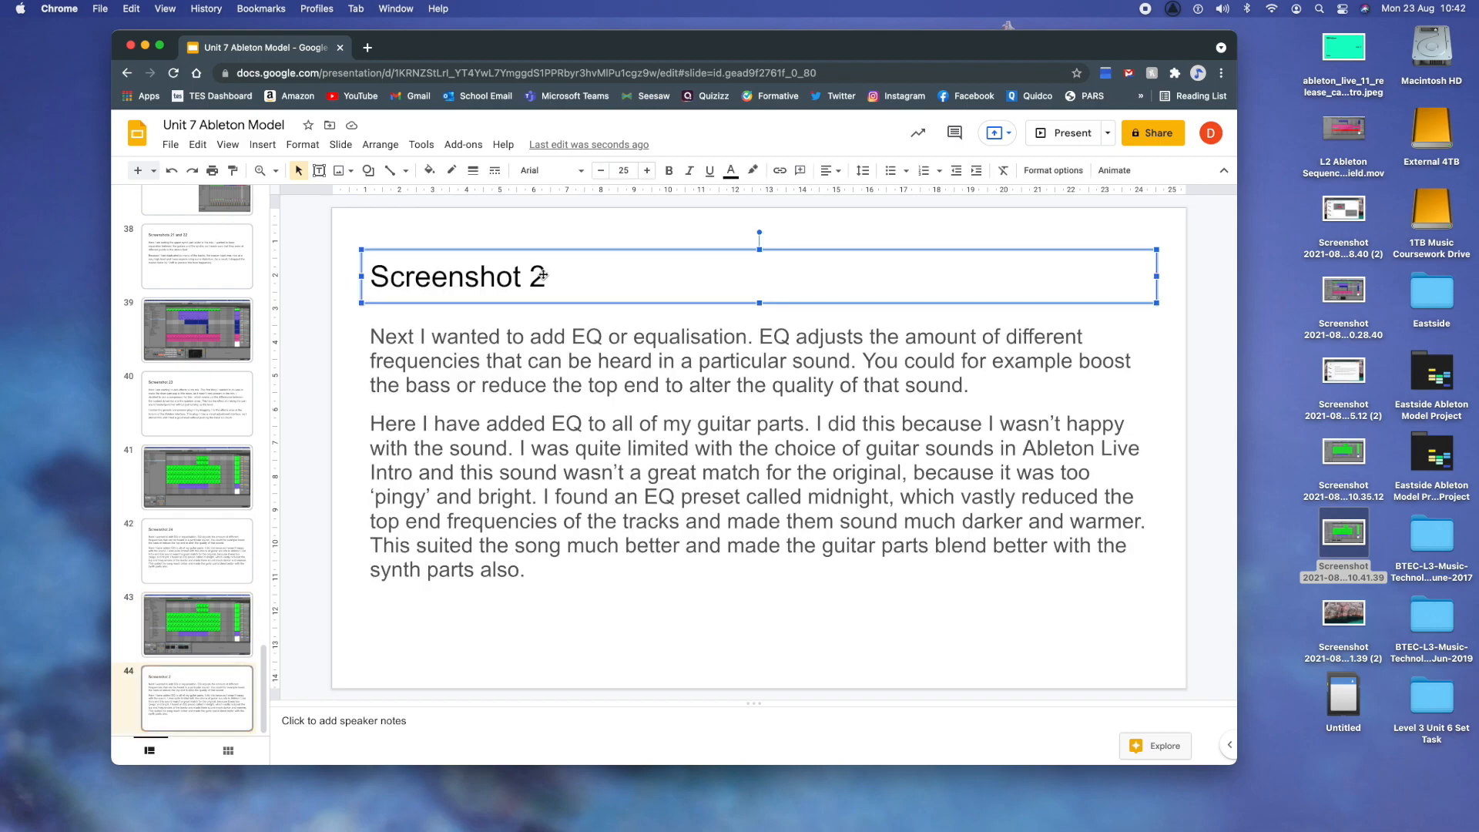
text(5)
- Replace slide 44's body text with "The next effect I wanted to use was reverb. This is short for reverberation and"
drag(536, 574, 368, 337)
text(The next effect I wan)
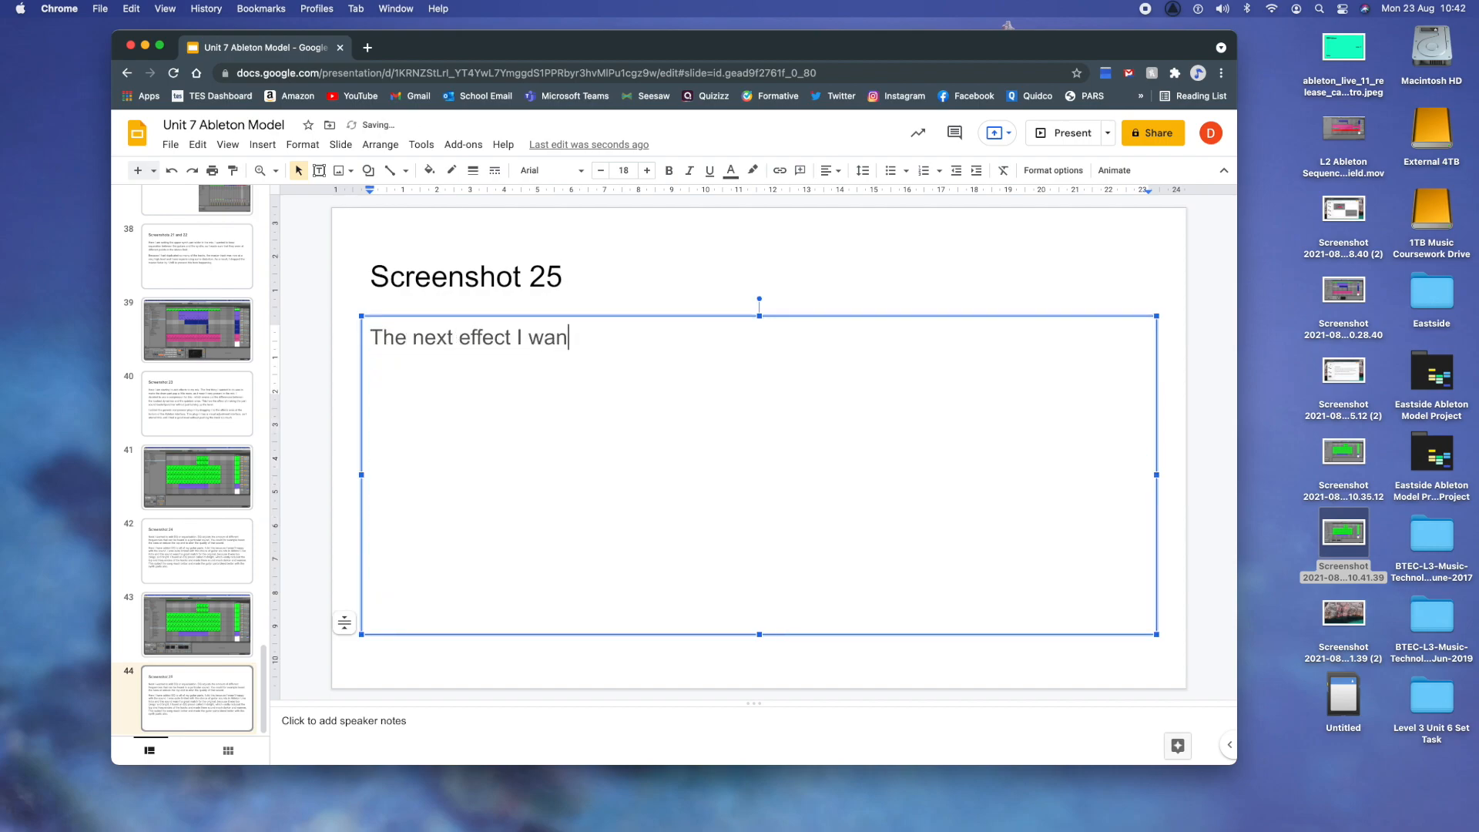
text(ted to use was )
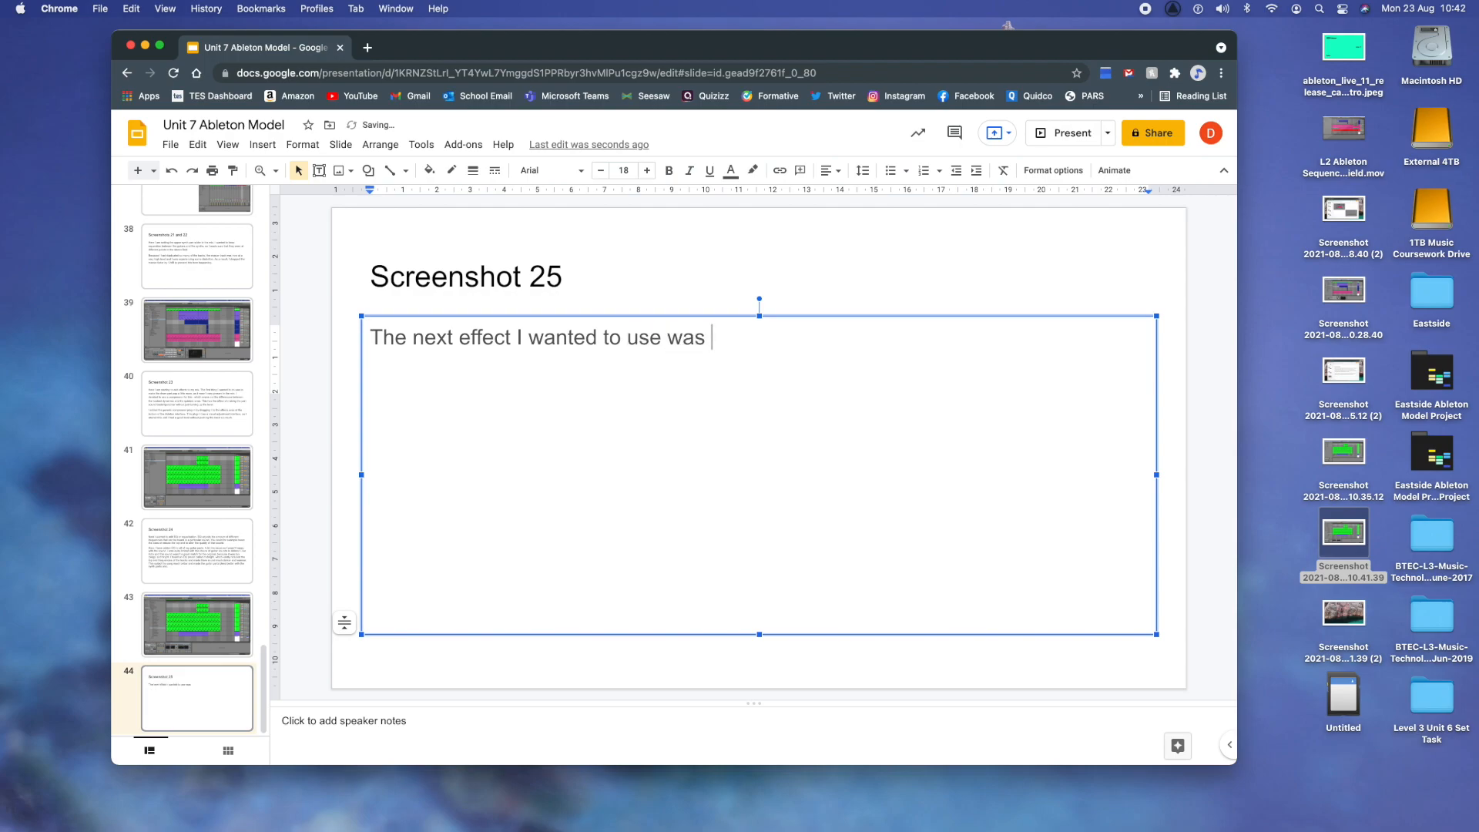
text(reverb)
text(. tyhis)
key(BackSpace)
key(BackSpace)
key(BackSpace)
key(BackSpace)
key(BackSpace)
text(This is short for reverberation and )
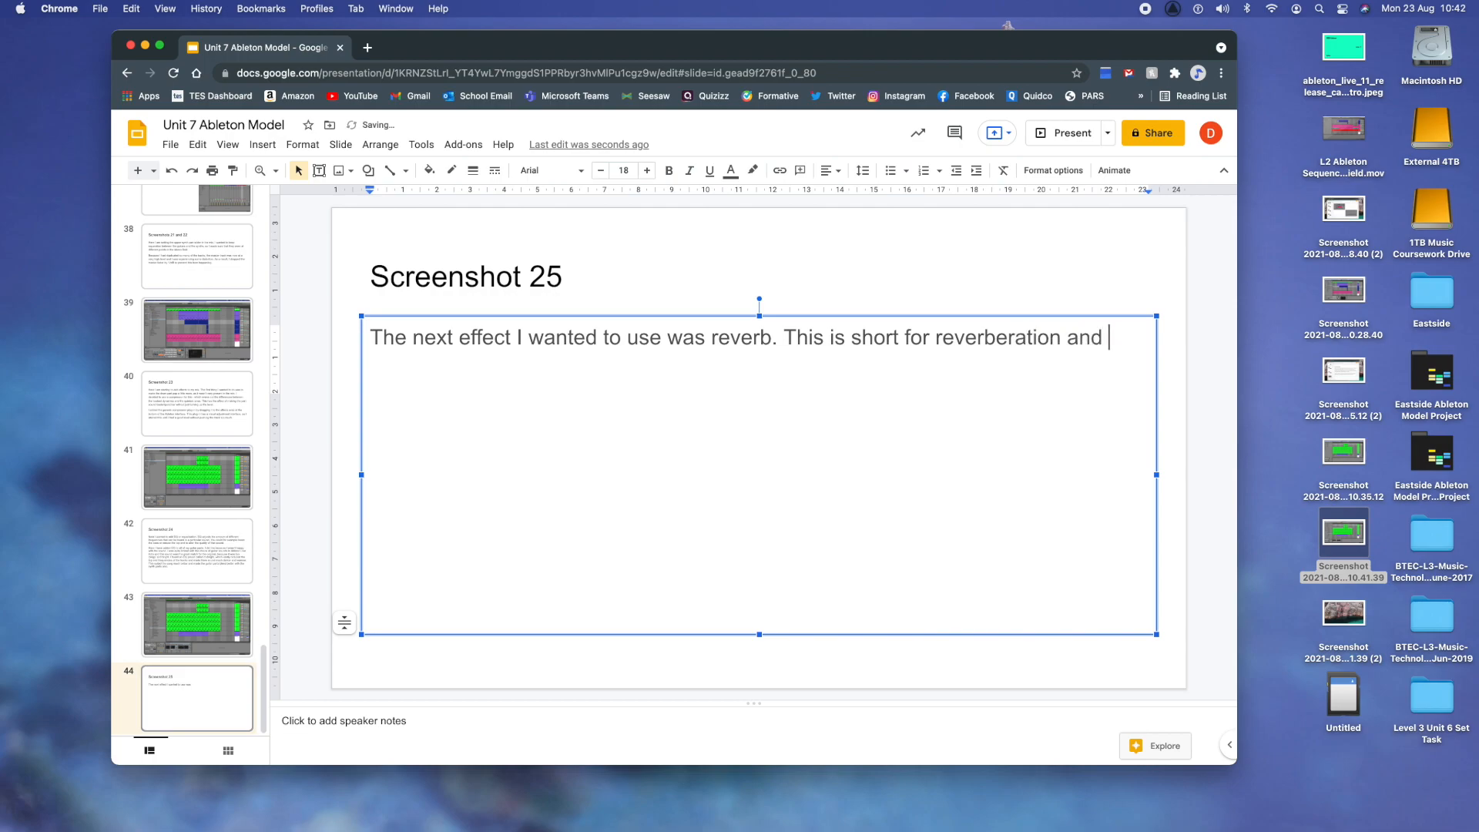
text(can be found in any )
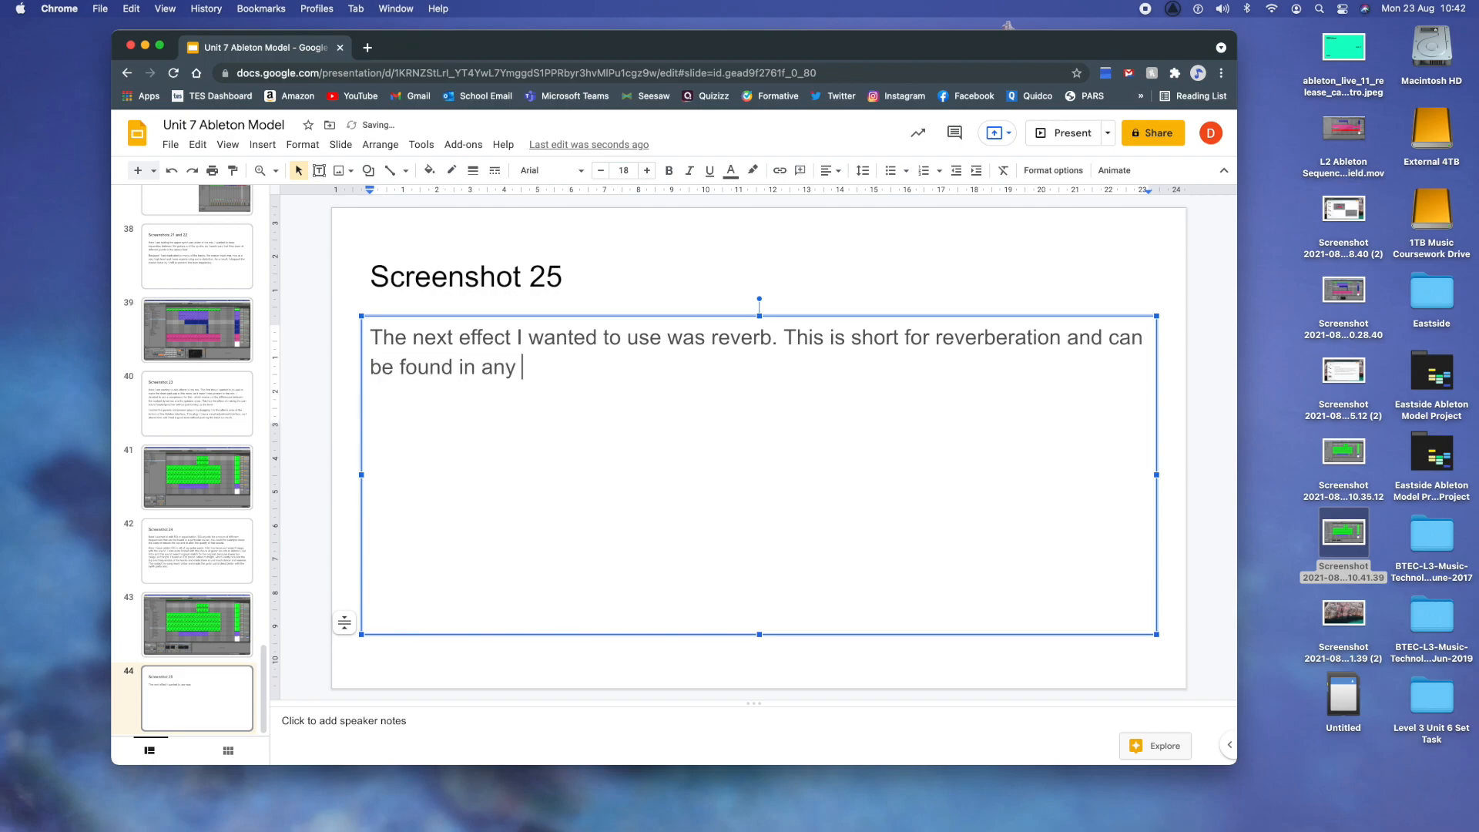
text(enclosed space. Larger spac)
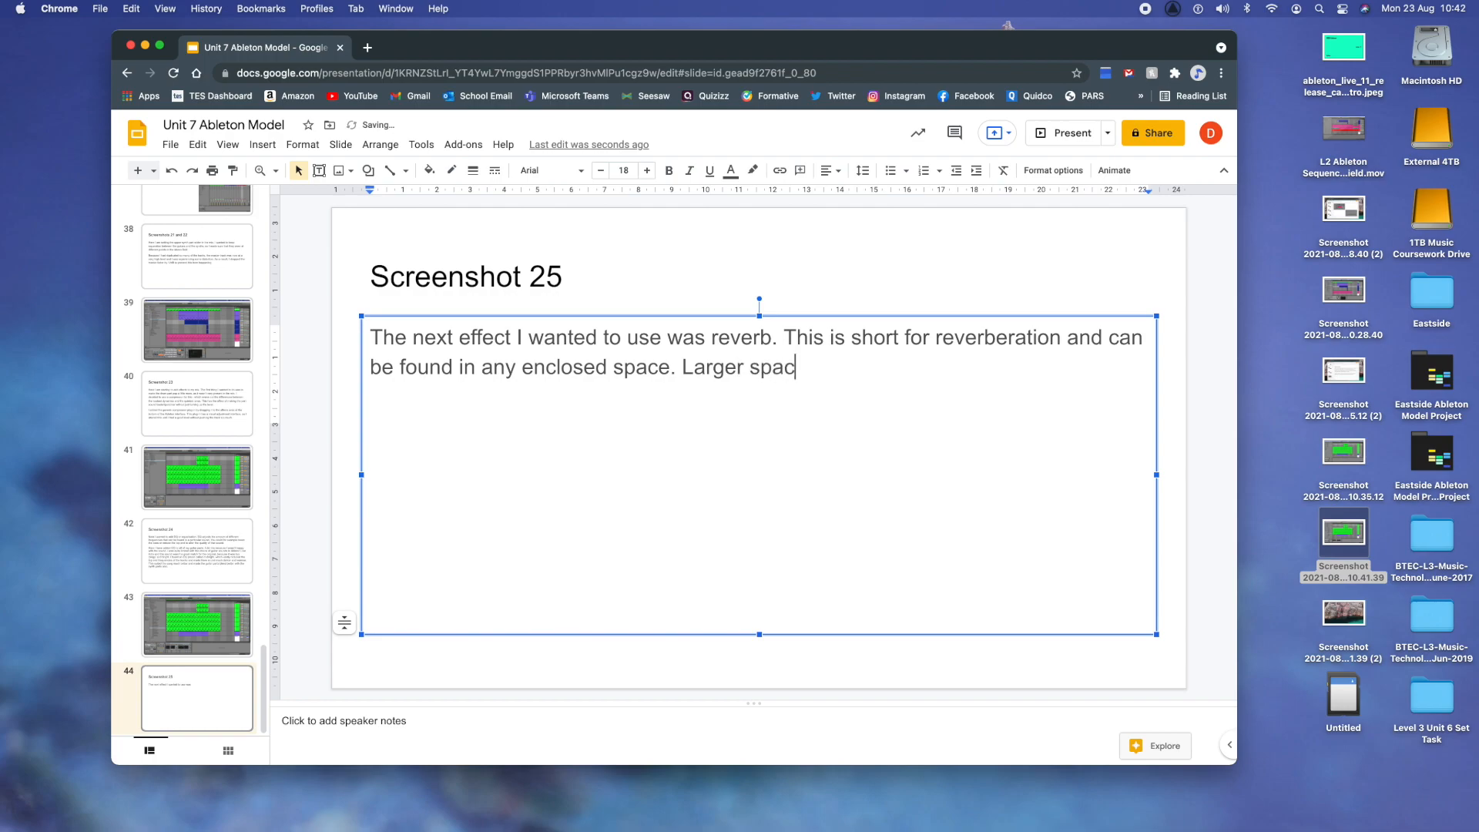
text(es will have more )
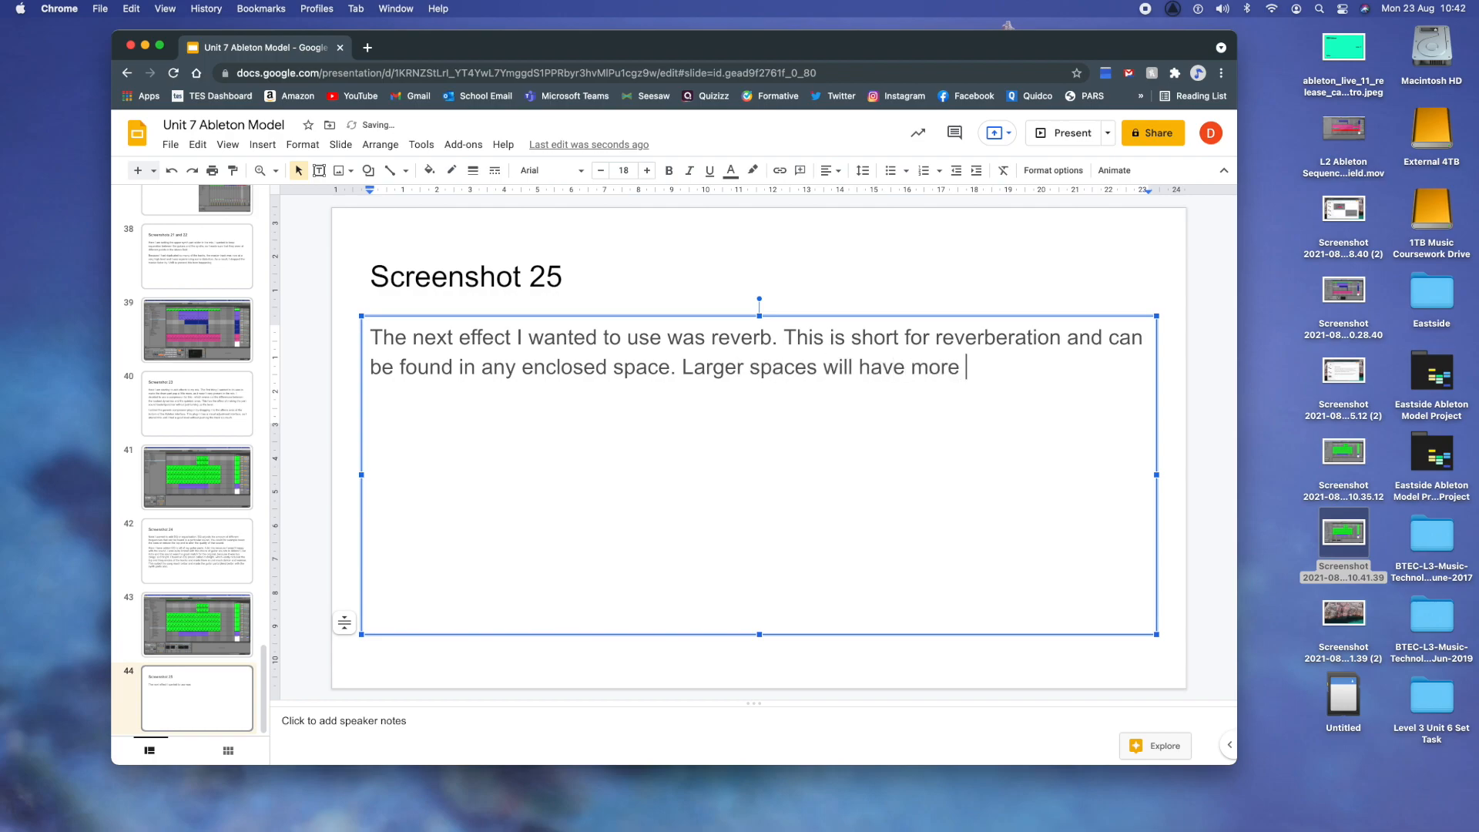
text(reverbnhan smaller ones and we can use the DAW)
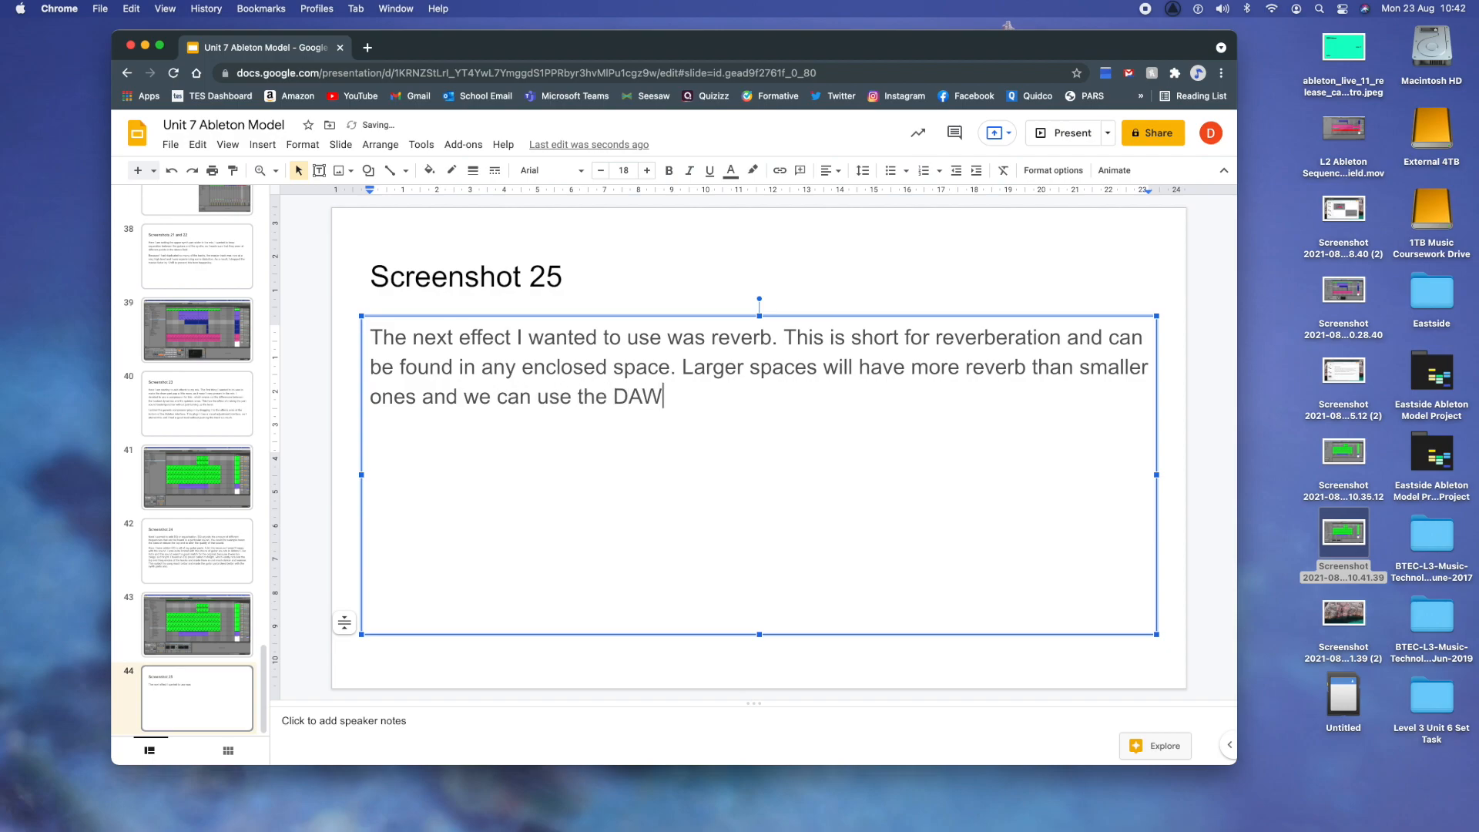
text( to make tracks sound )
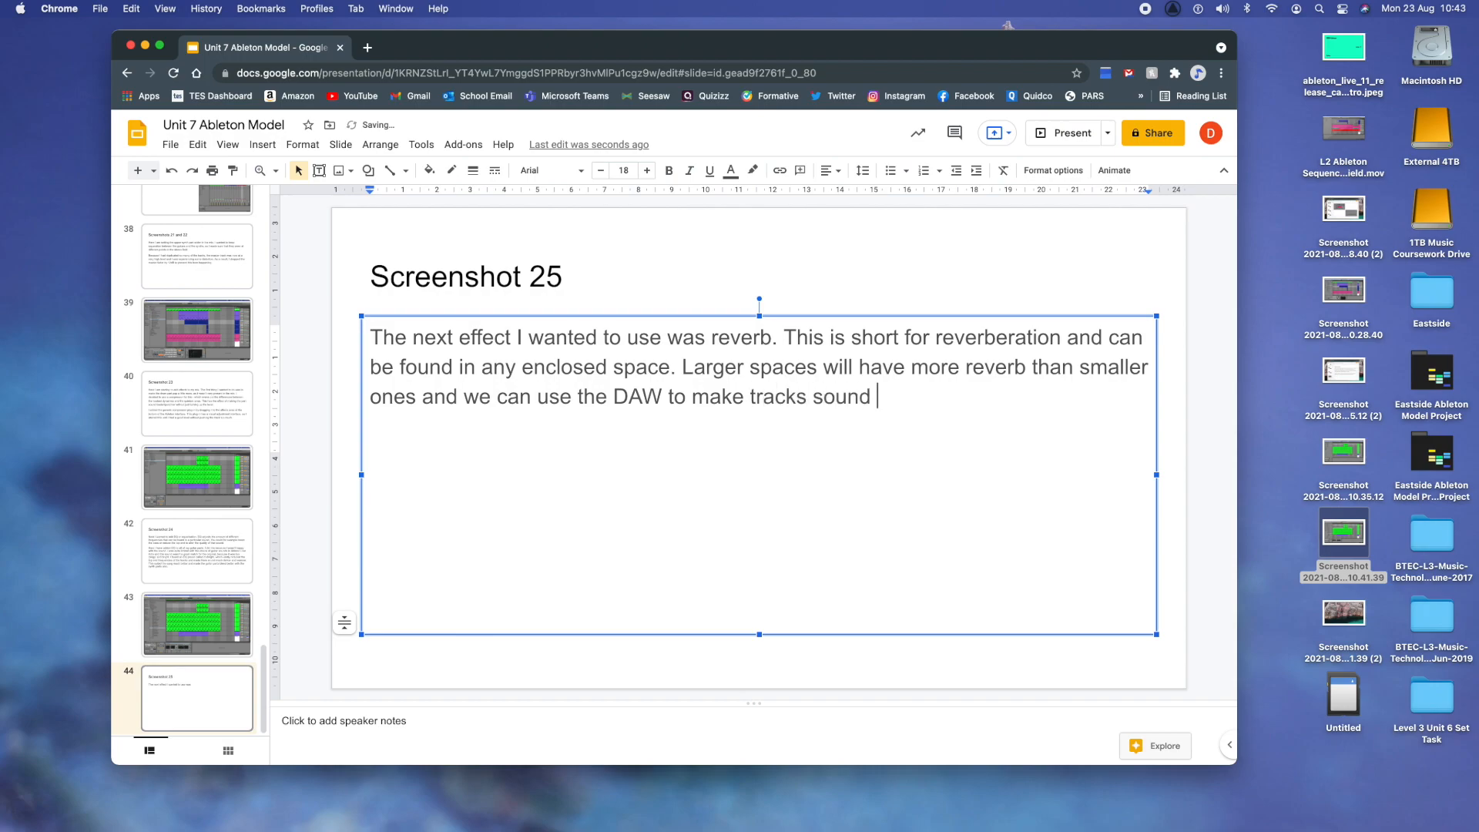
text(like they were)
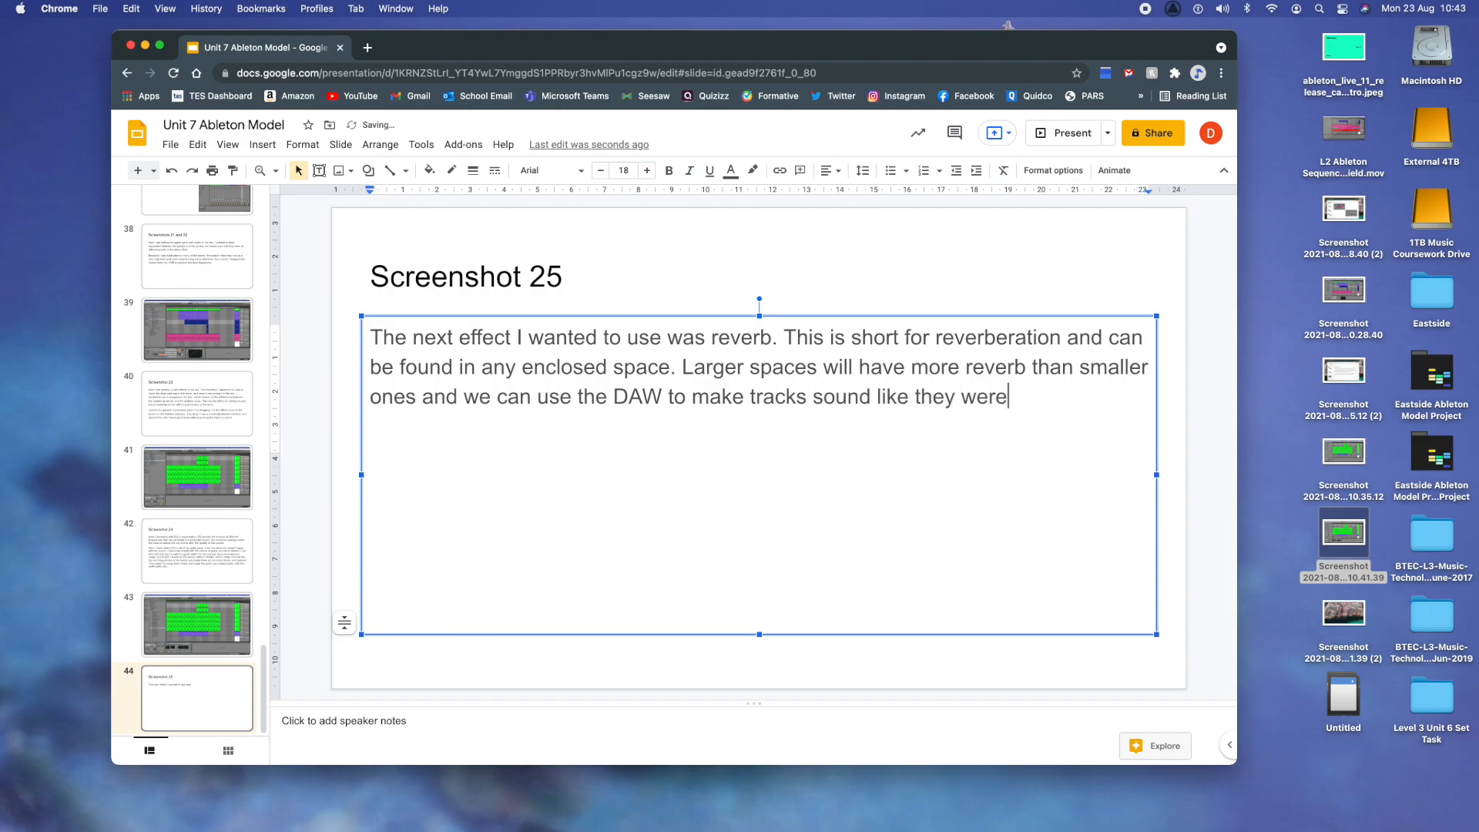
text( recorded in di)
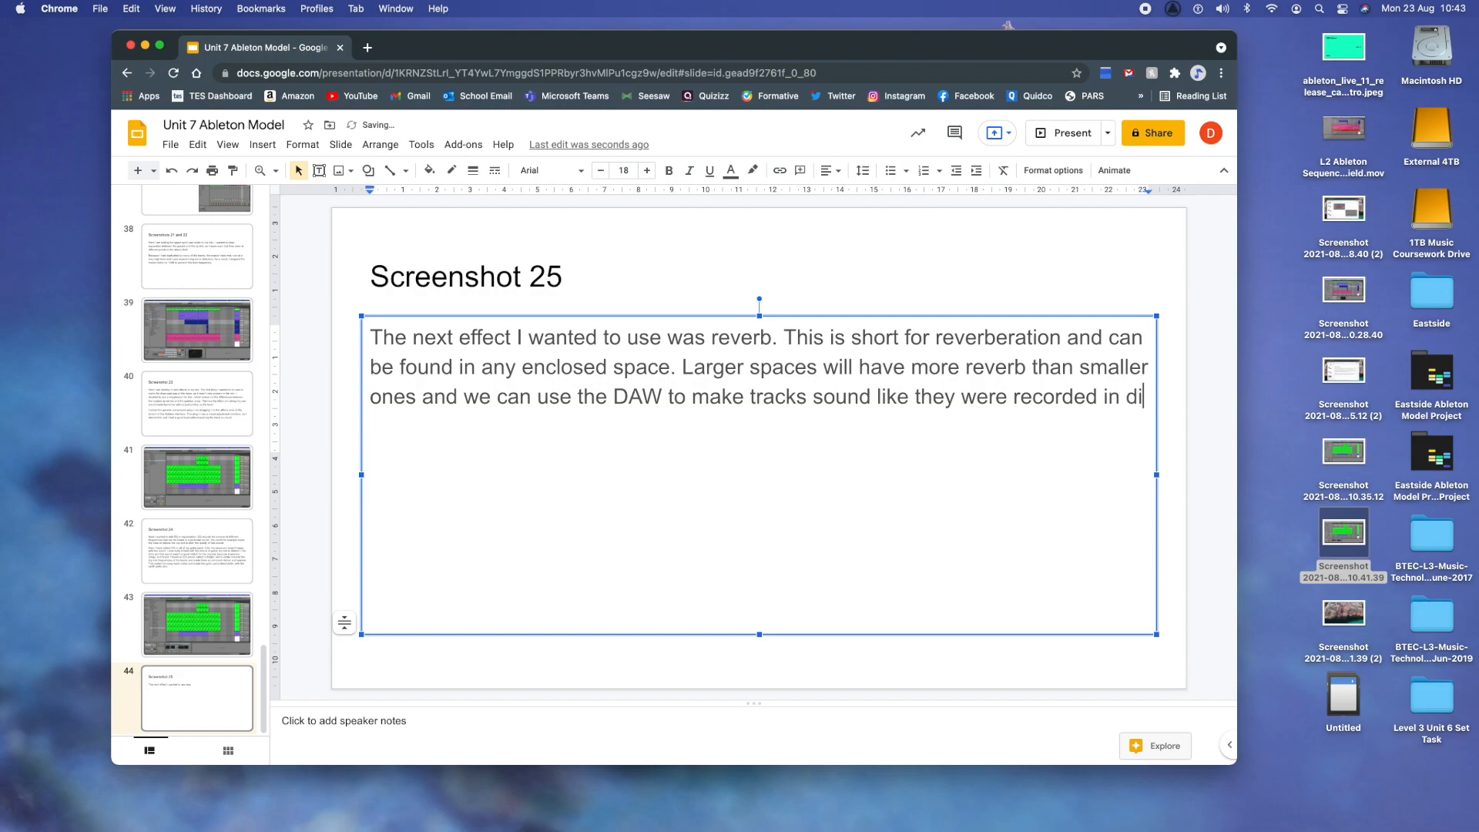
text(fferent locations)
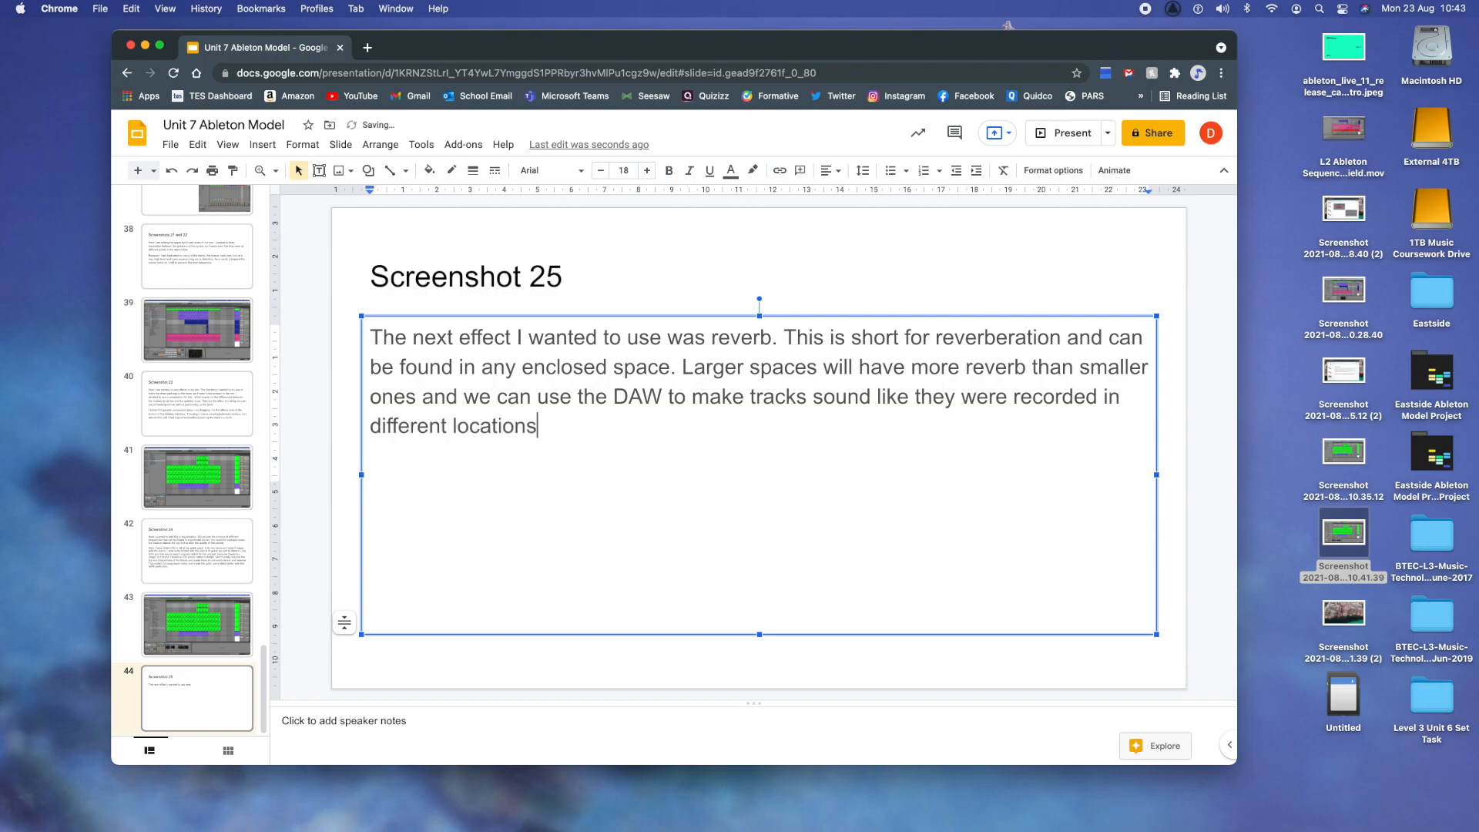
text( than they really w)
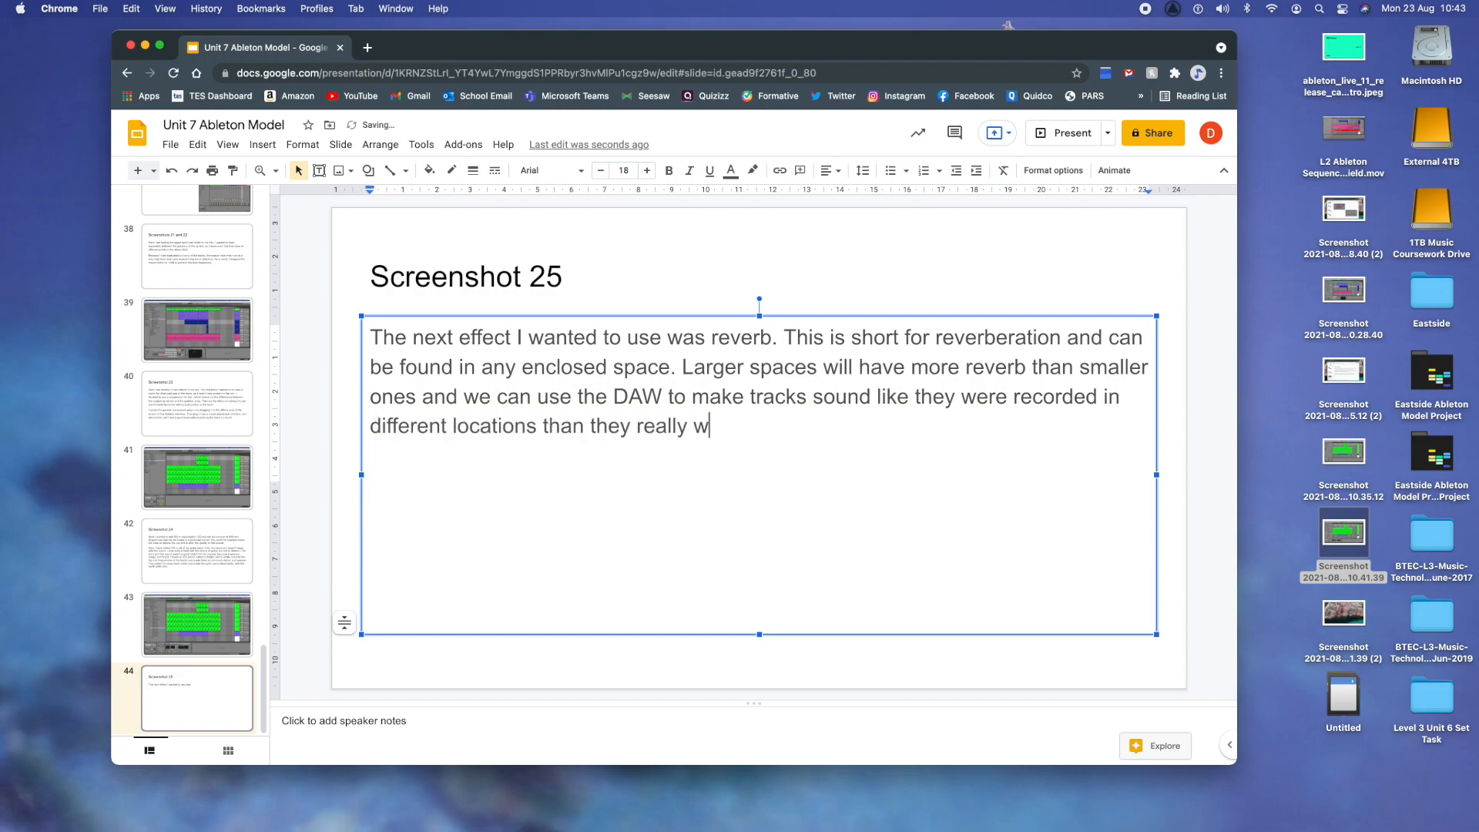
text(ere, or enha)
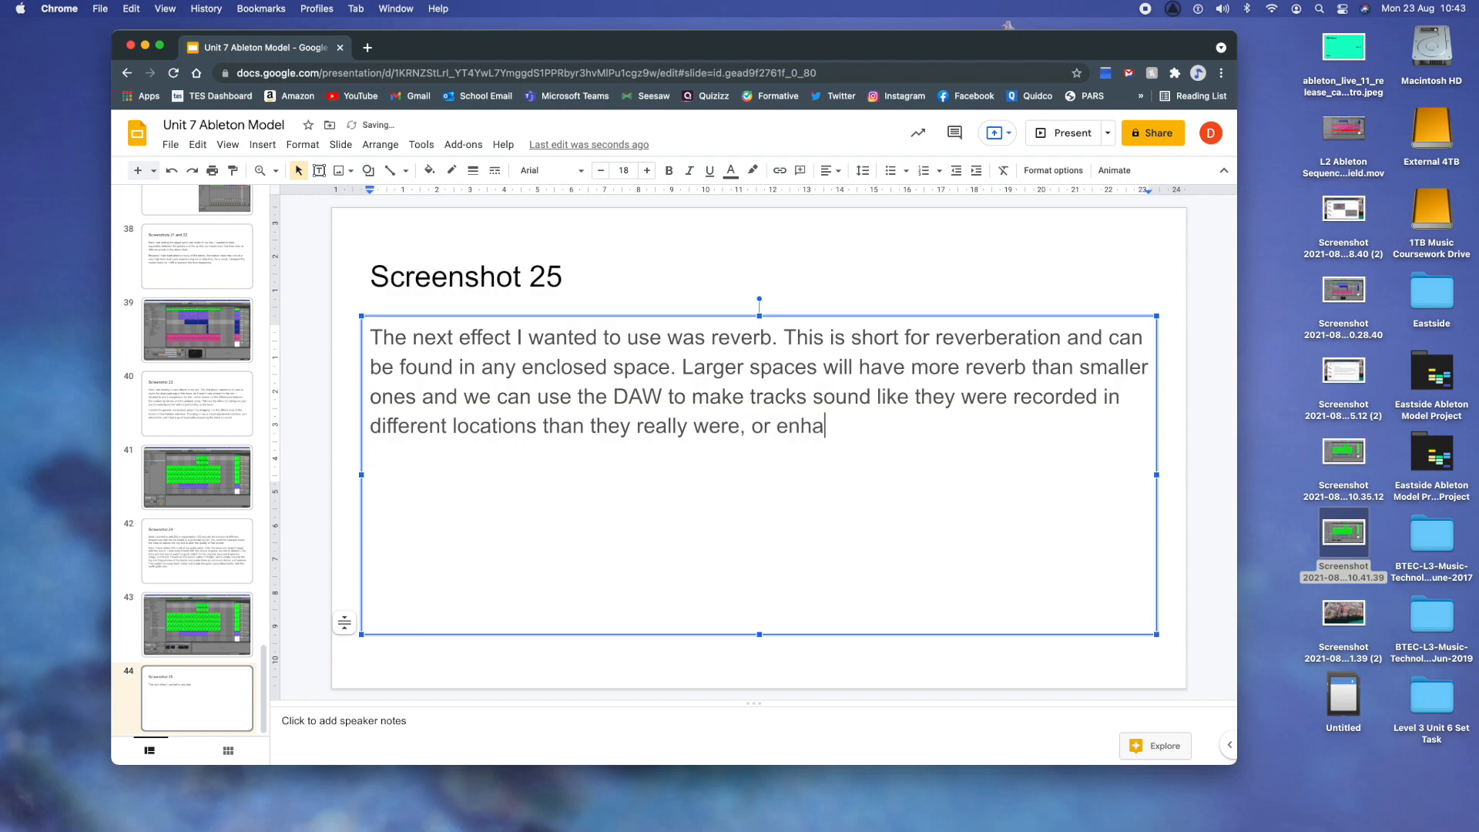
text(nce artificially cre)
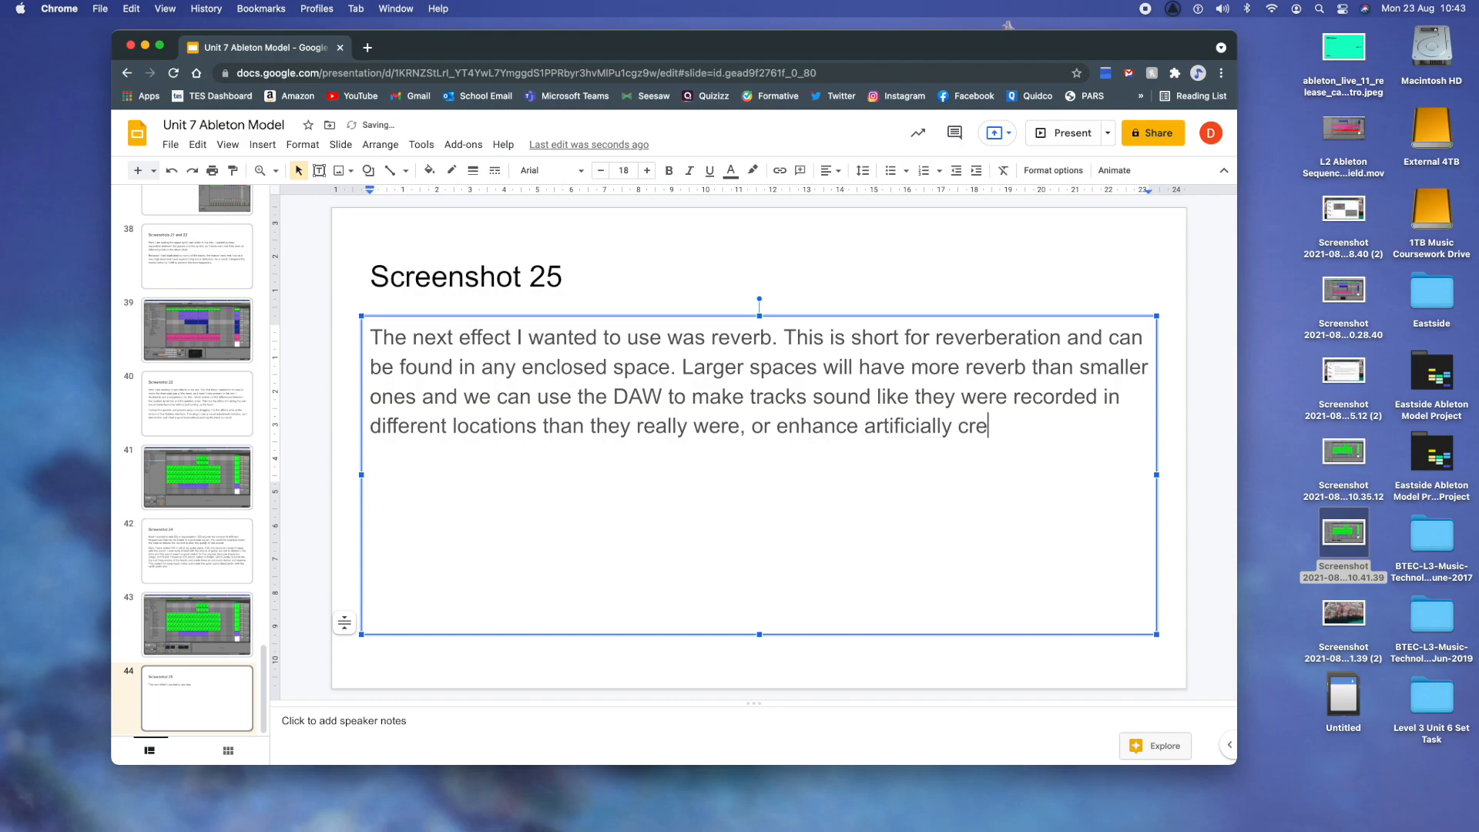
text(ated tracks.)
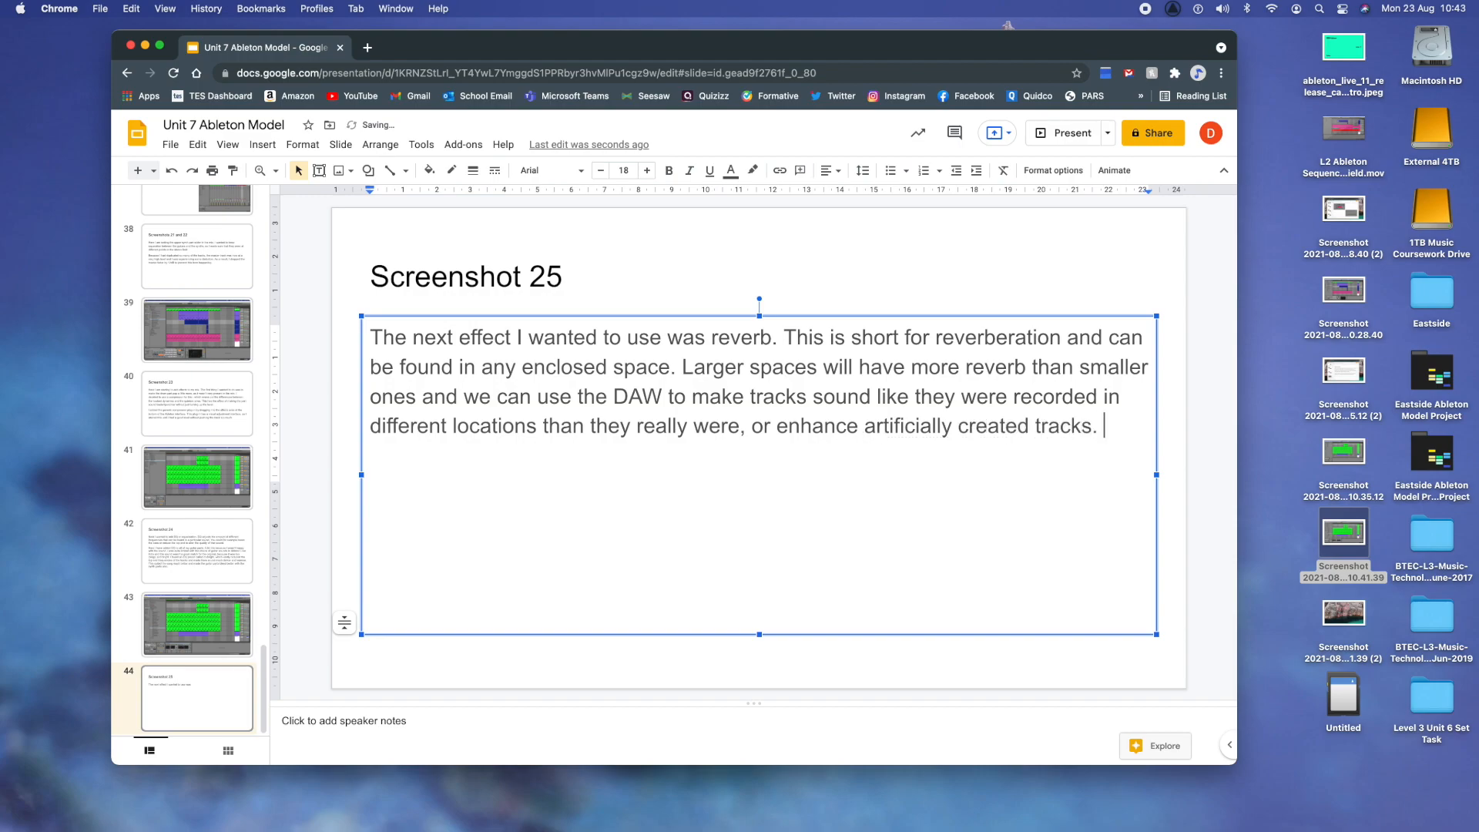
- Start a second paragraph with "I decided to add reverb only to the guitar track that plays briefly in the middle of the song."
key(Return)
text(I decided to add r)
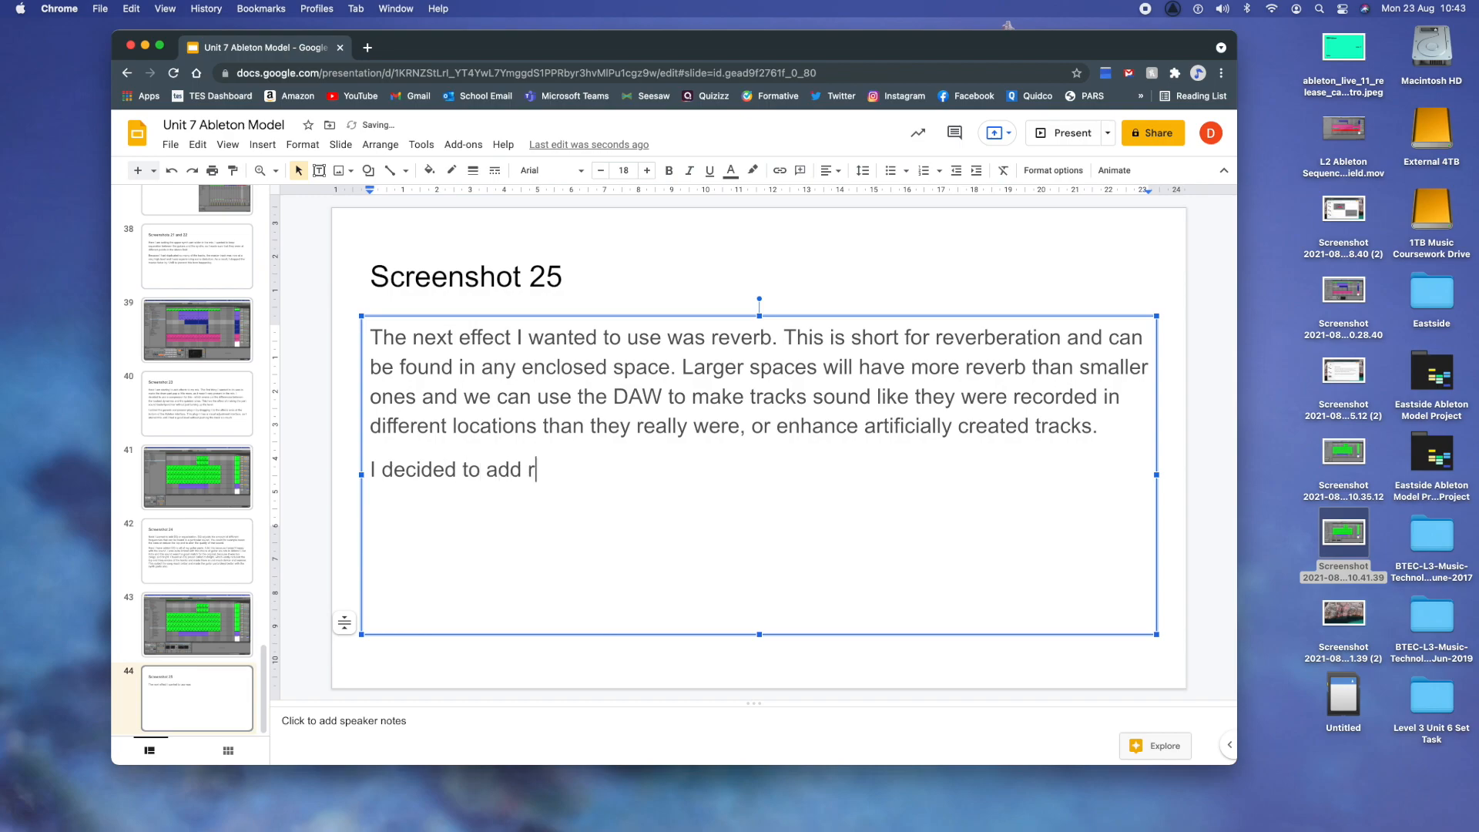
text(everb only to )
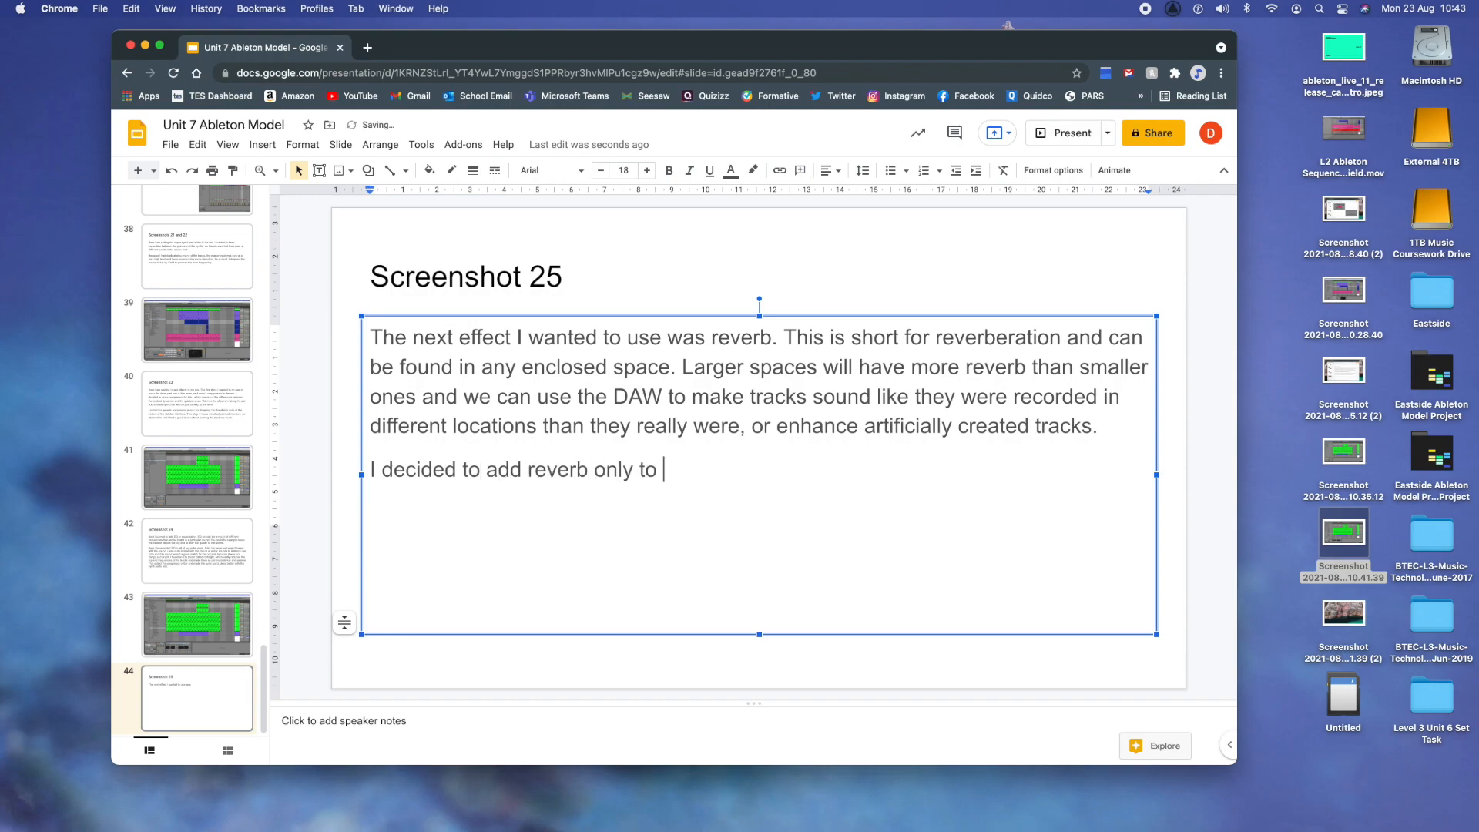
text(the guitar track that)
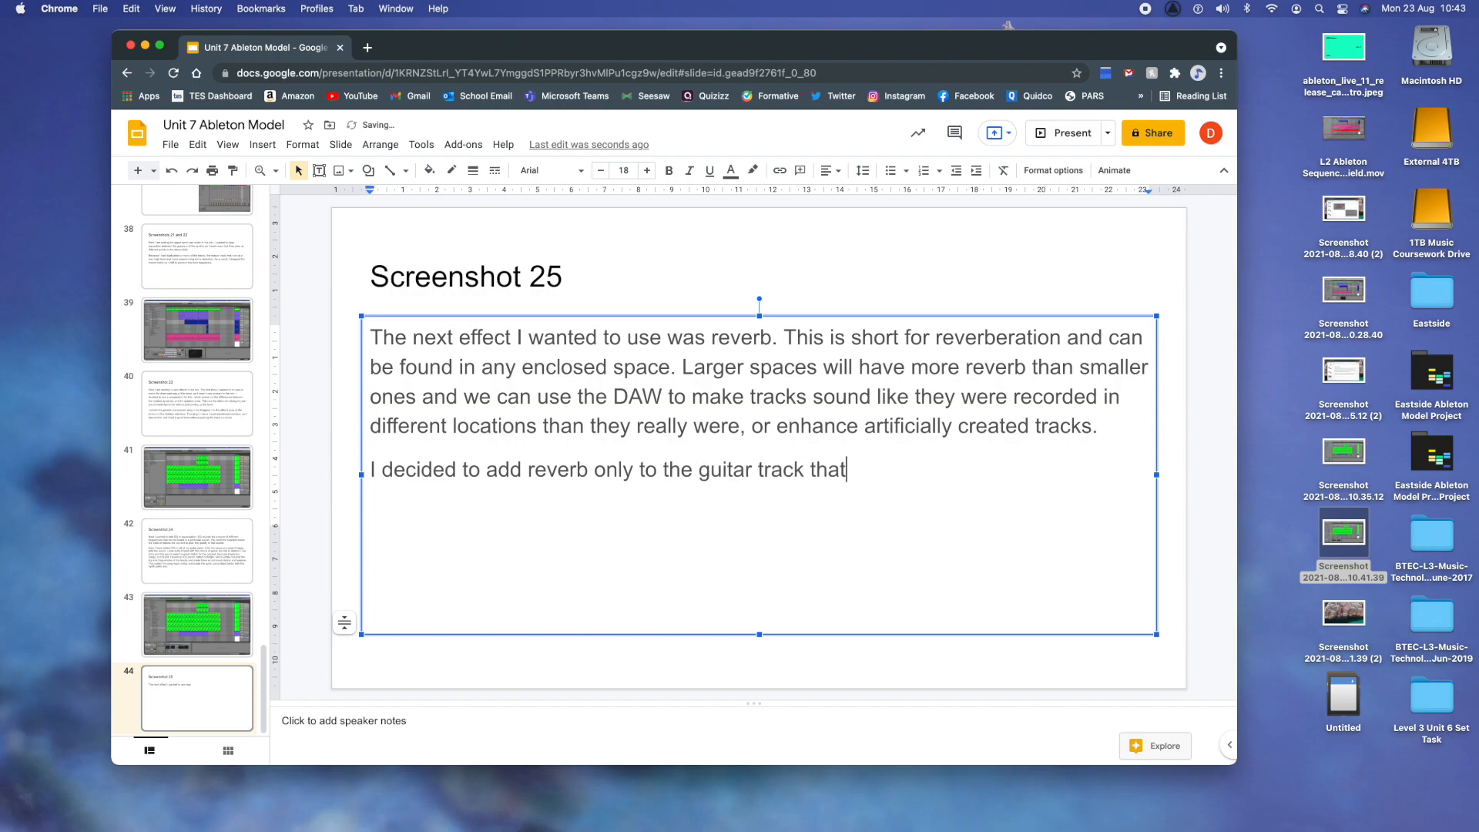
text( plays briefly)
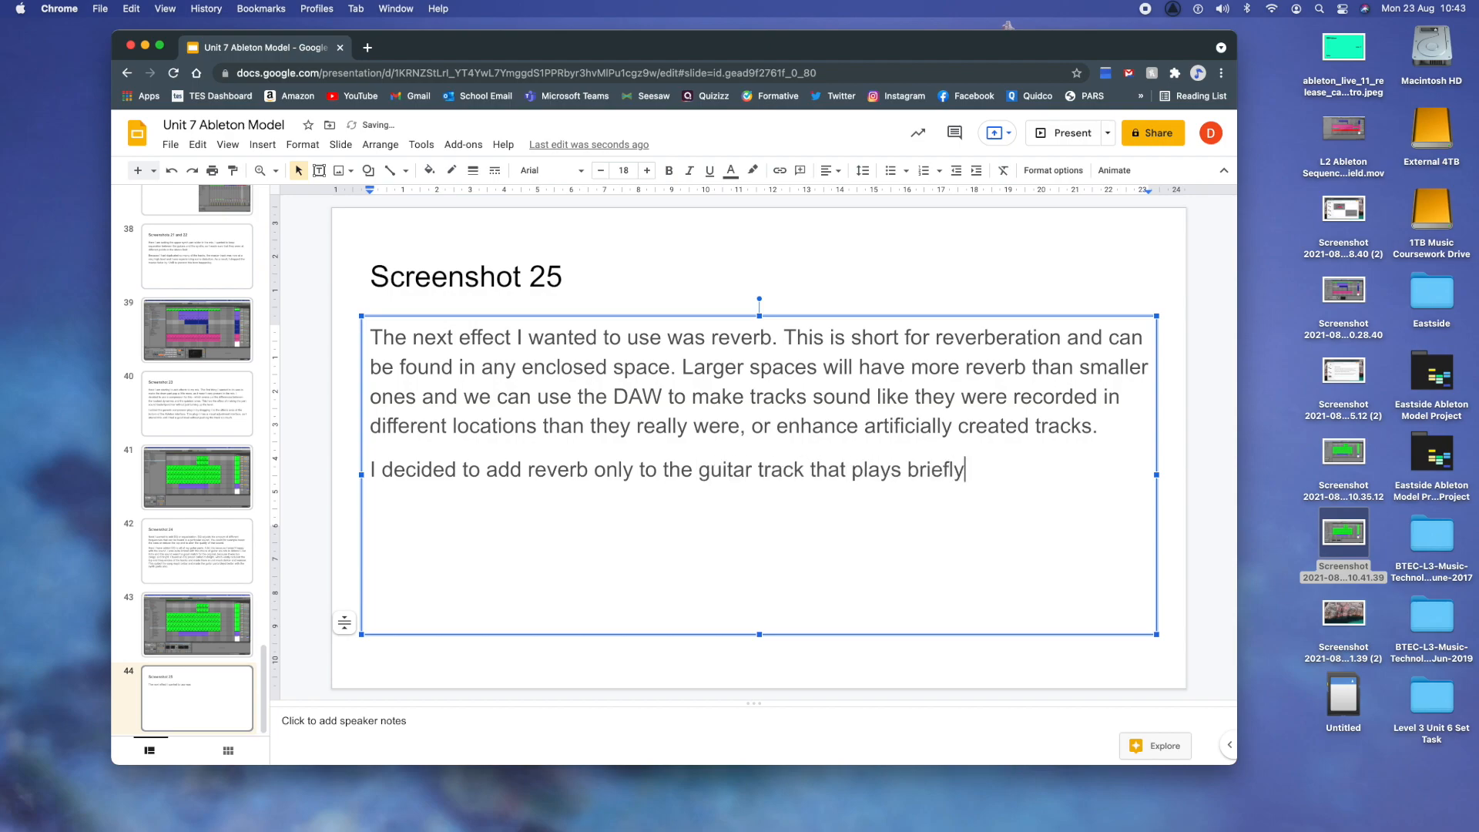
text( in the middle of t)
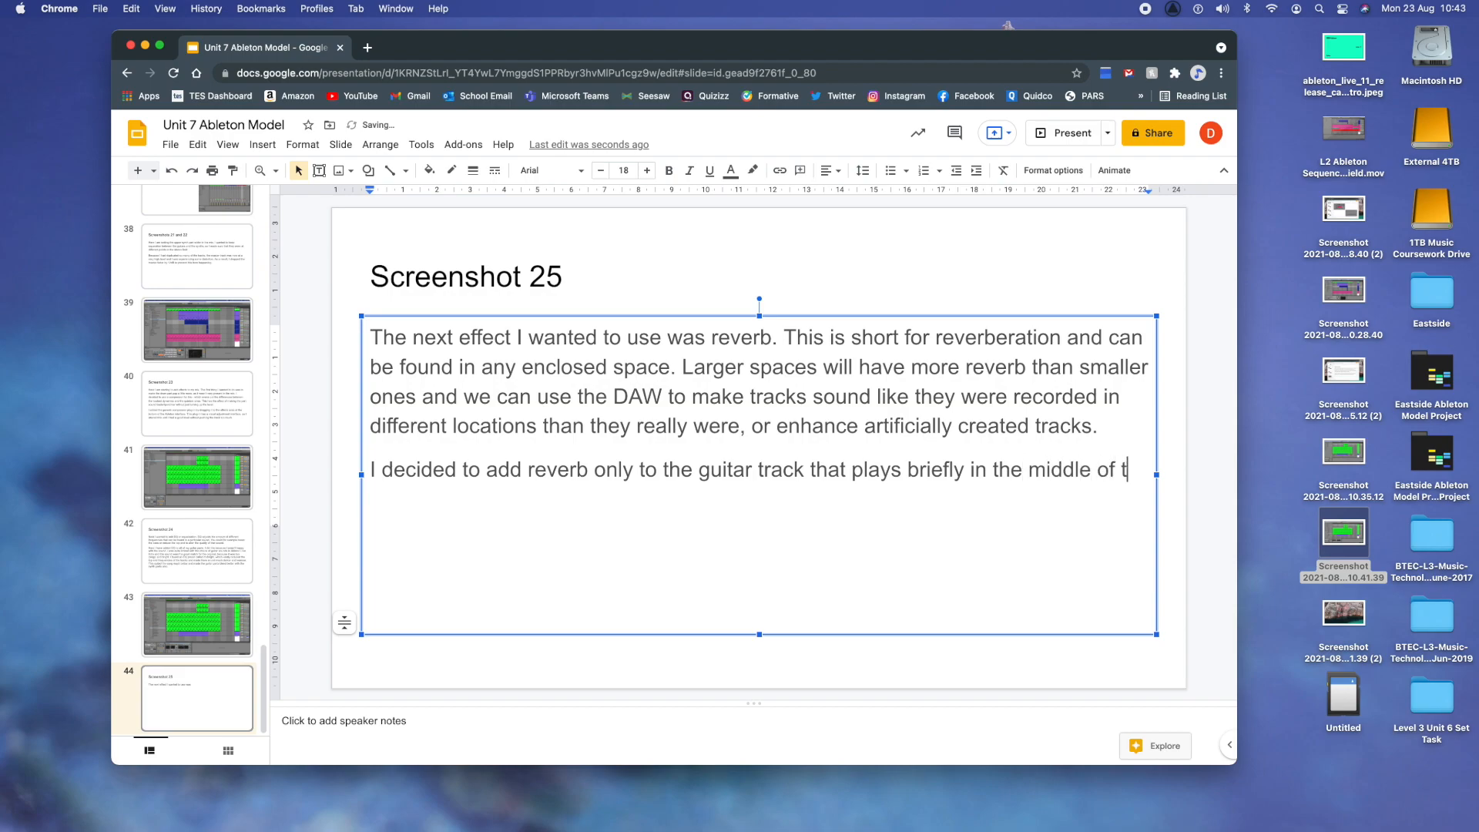
text(he song. I wanted a more ether)
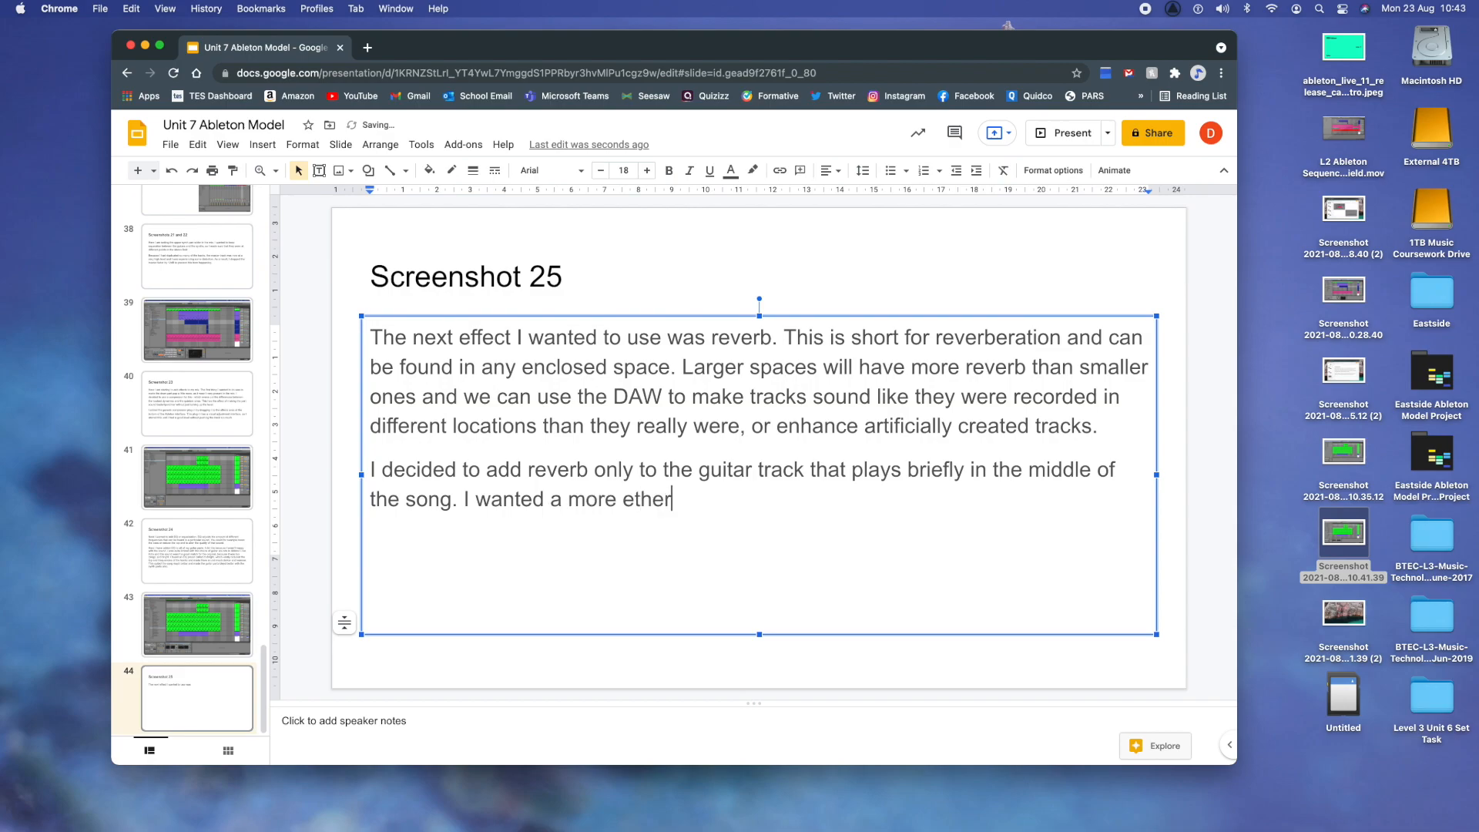
text(eal/ghost-like )
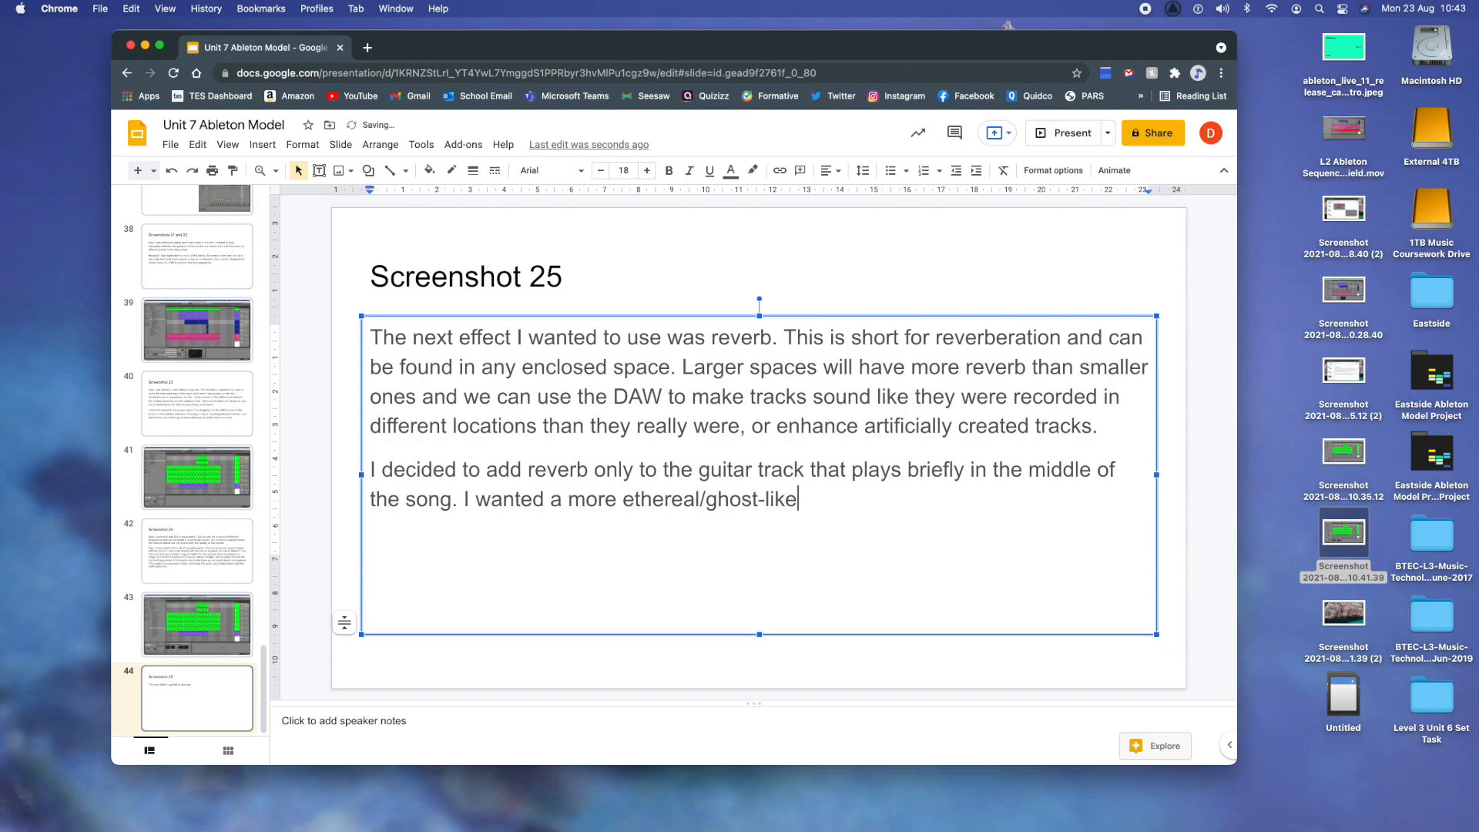
text(quality to match the original, and adding )
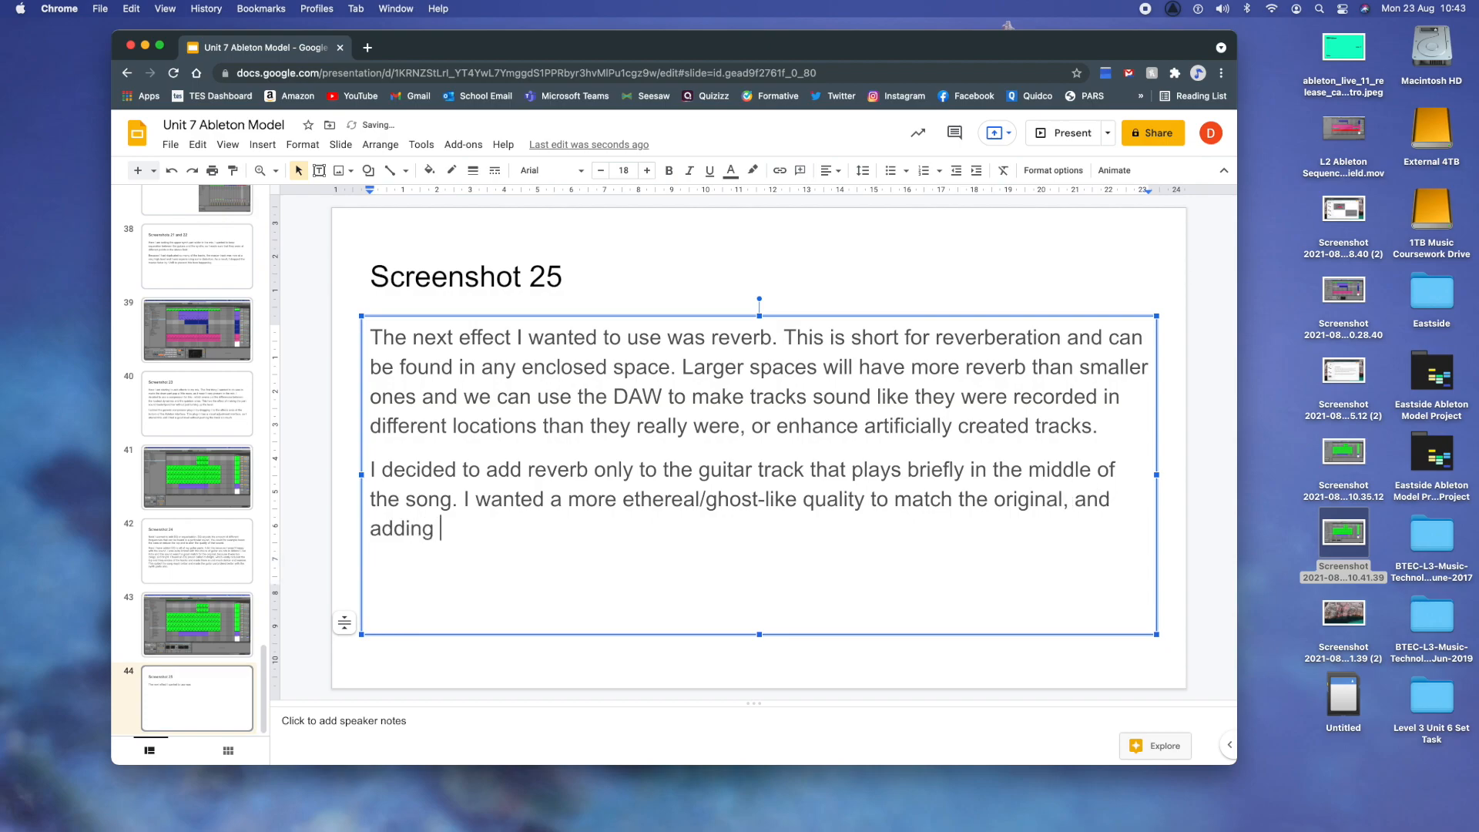
text(some subtle)
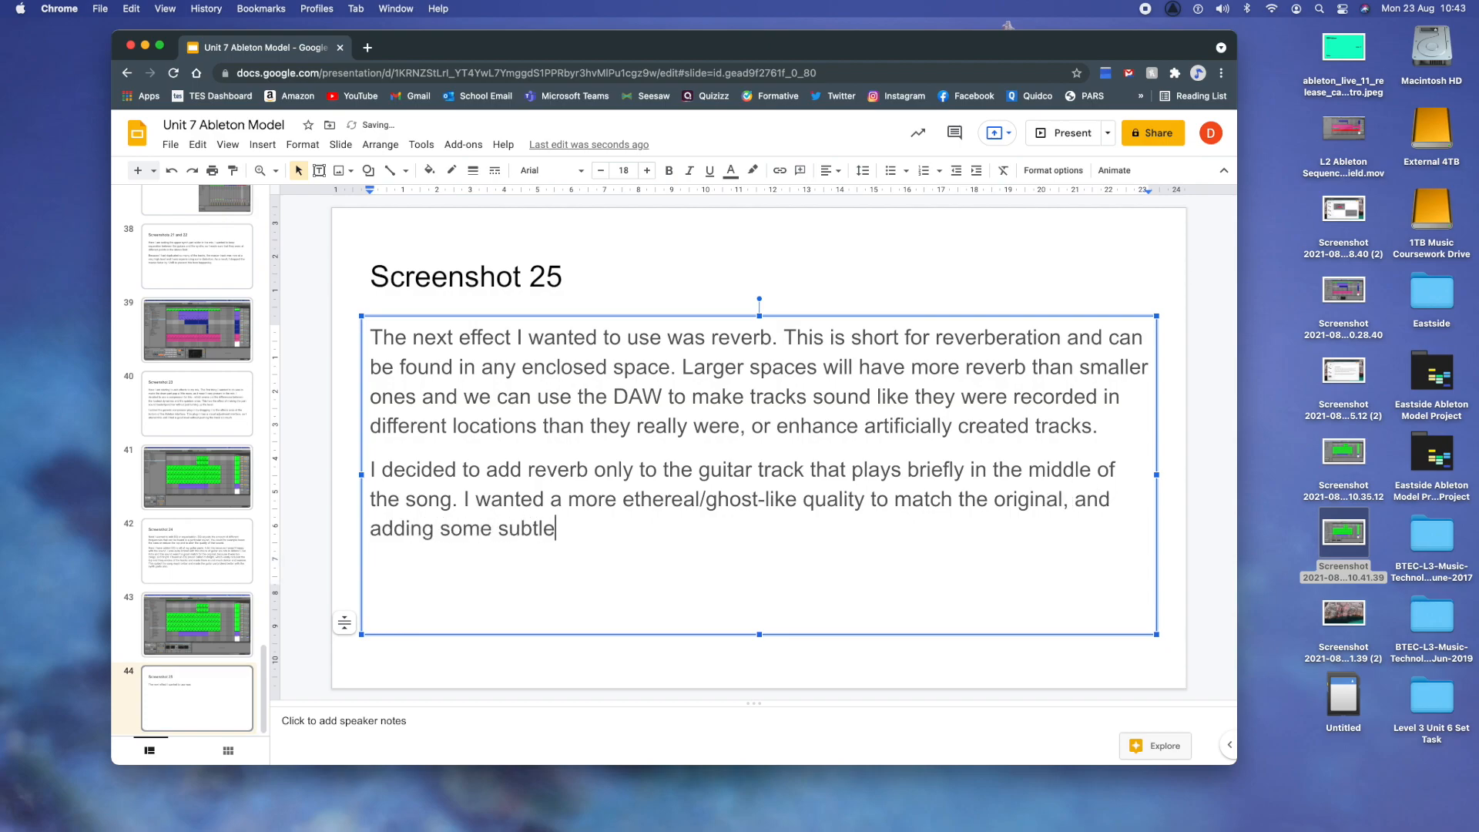
text( reverb helped )
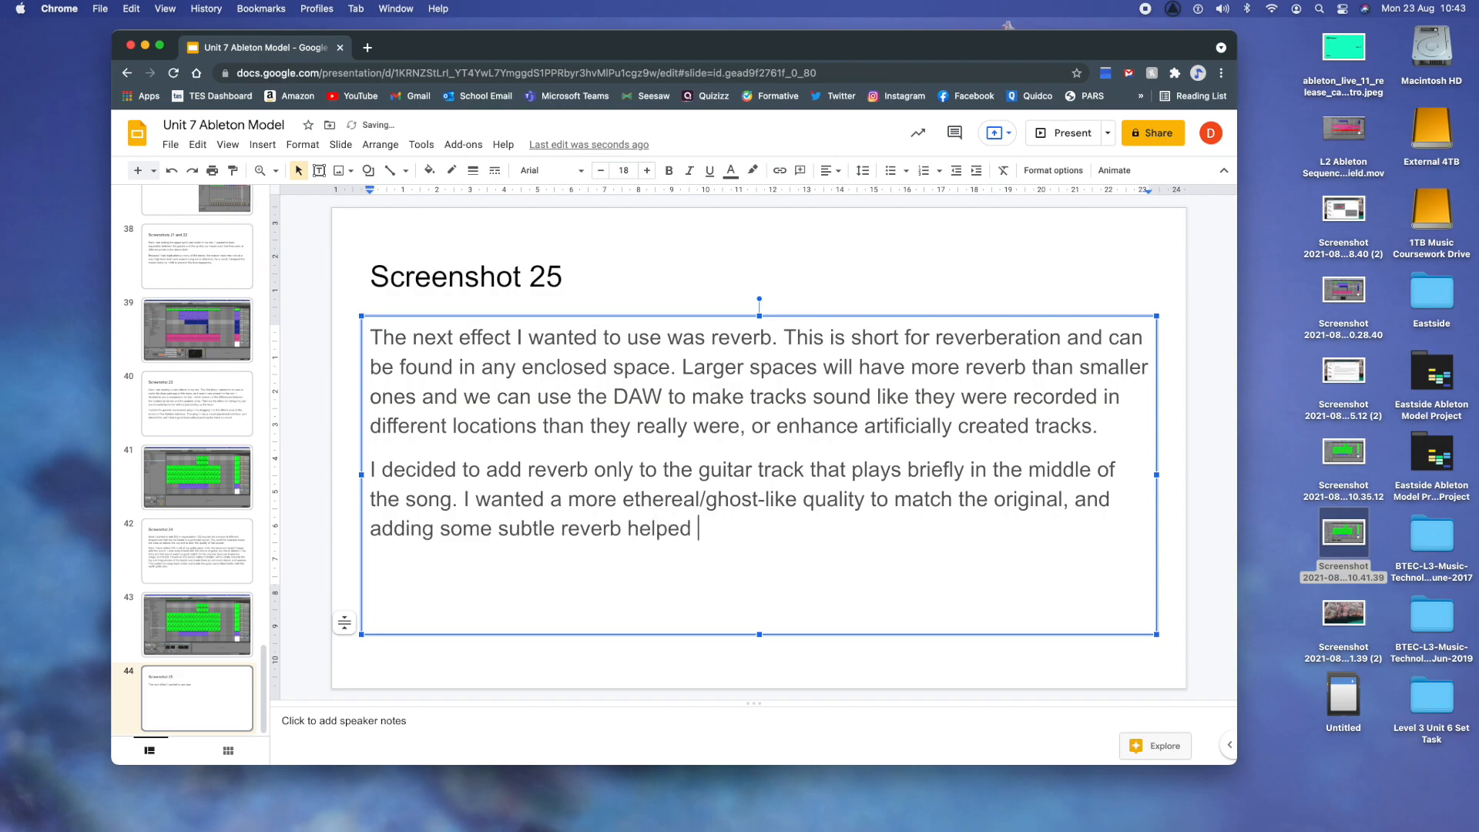
text(me to achieve that.)
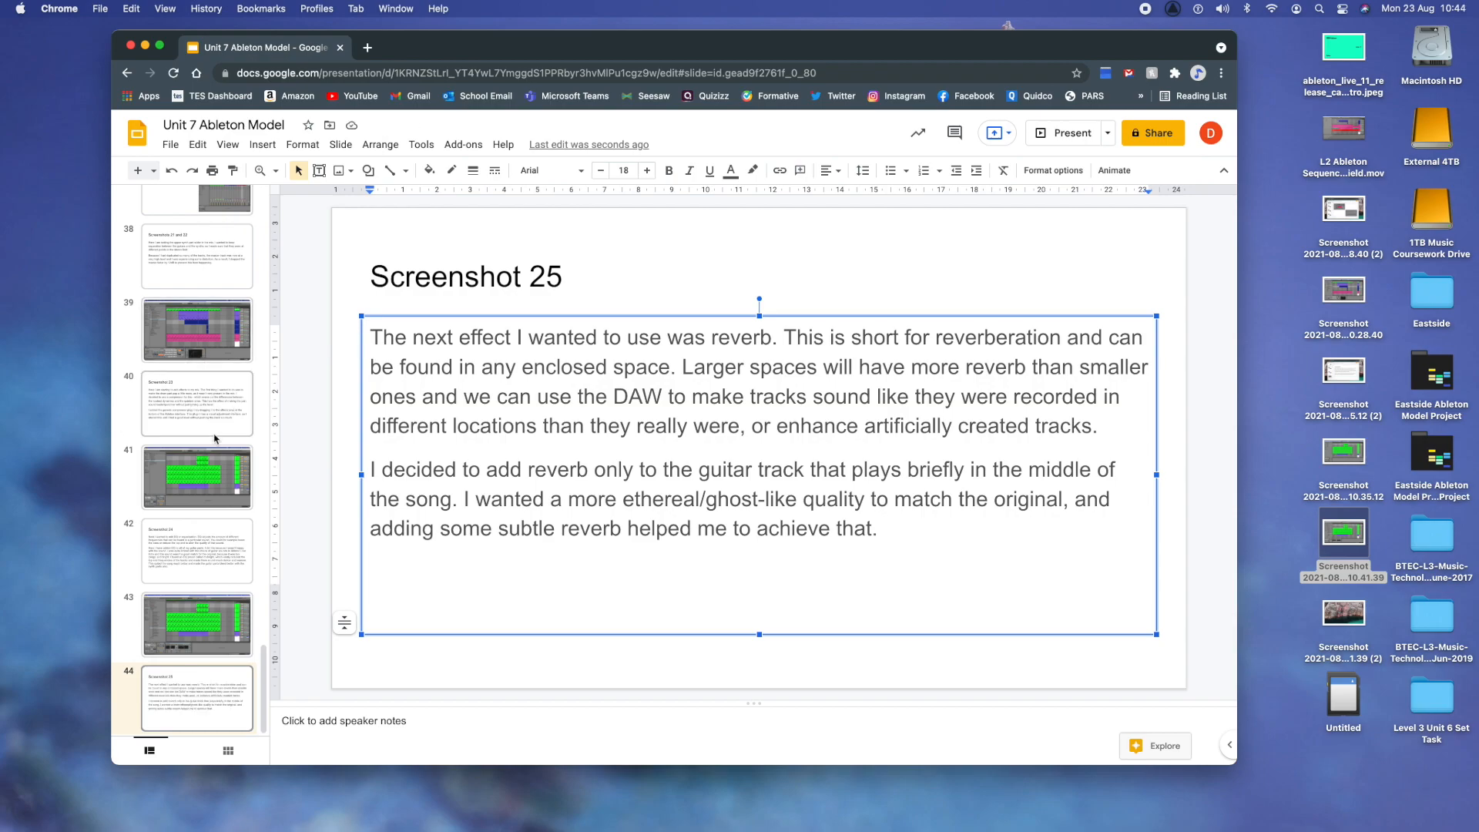
- Add a new slide after the Screenshot 25 explanation slide and title it "Other Effects"
click(189, 460)
click(199, 624)
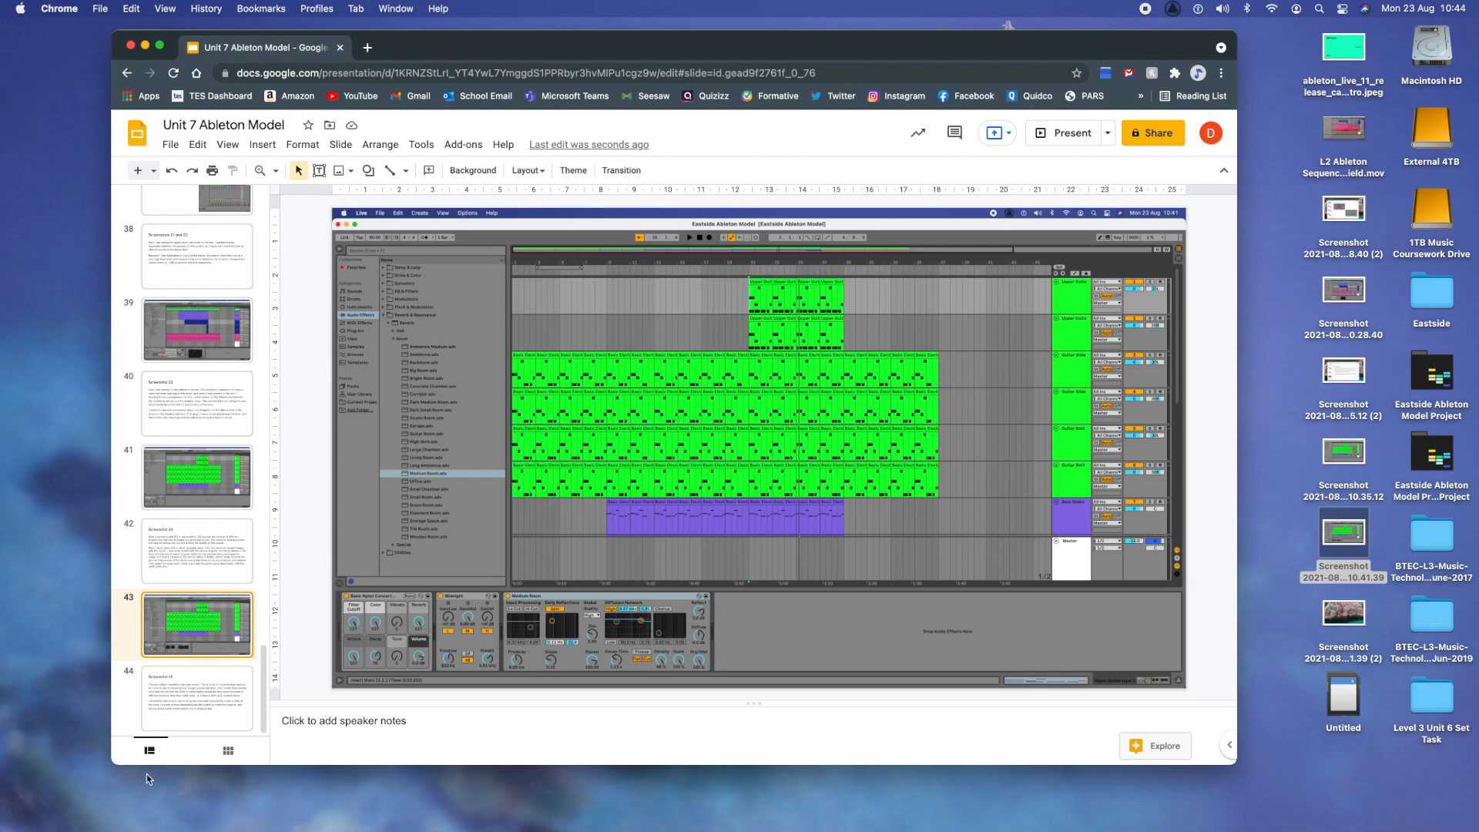
right_click(187, 728)
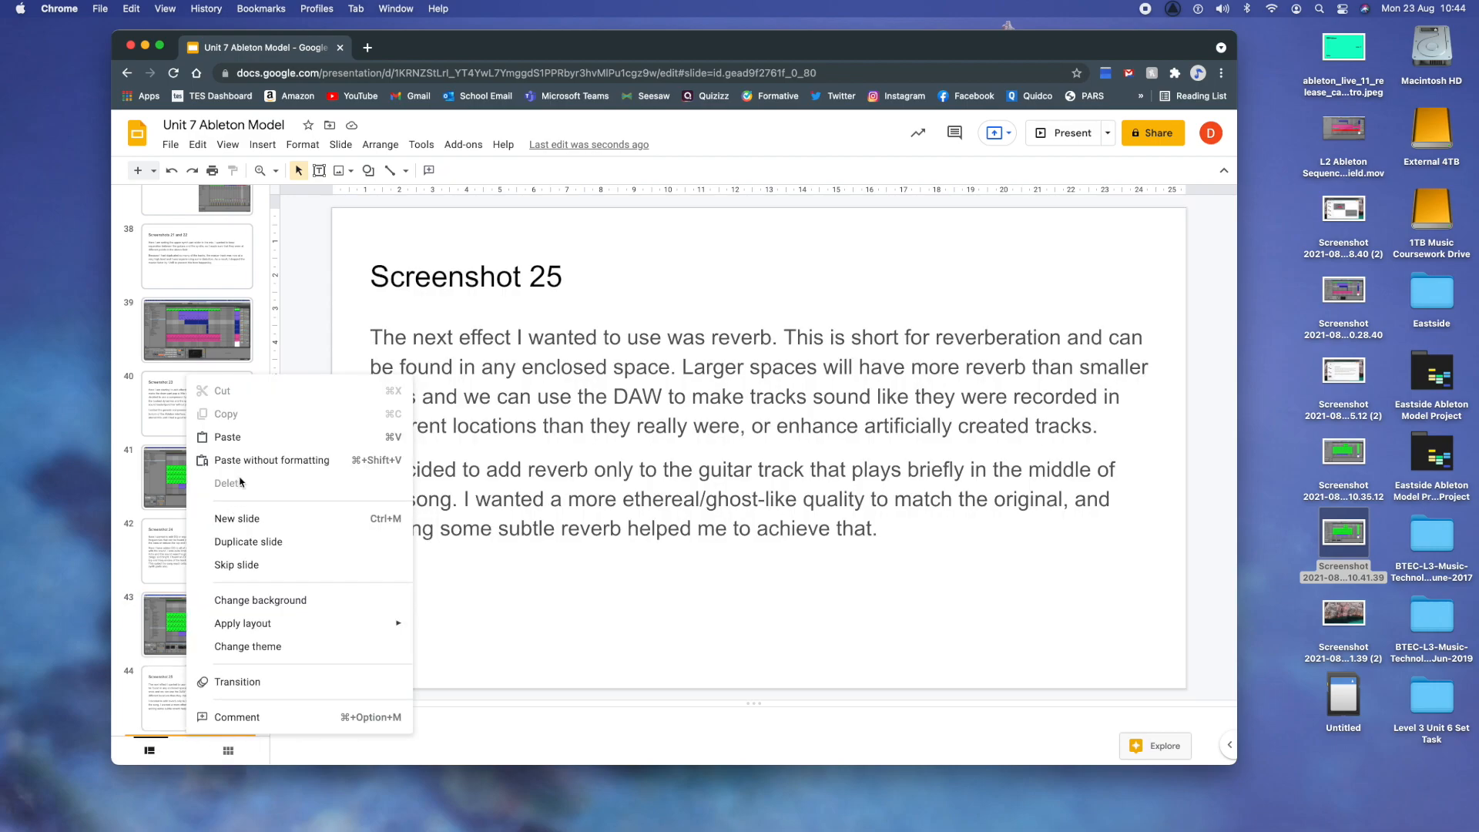
click(272, 530)
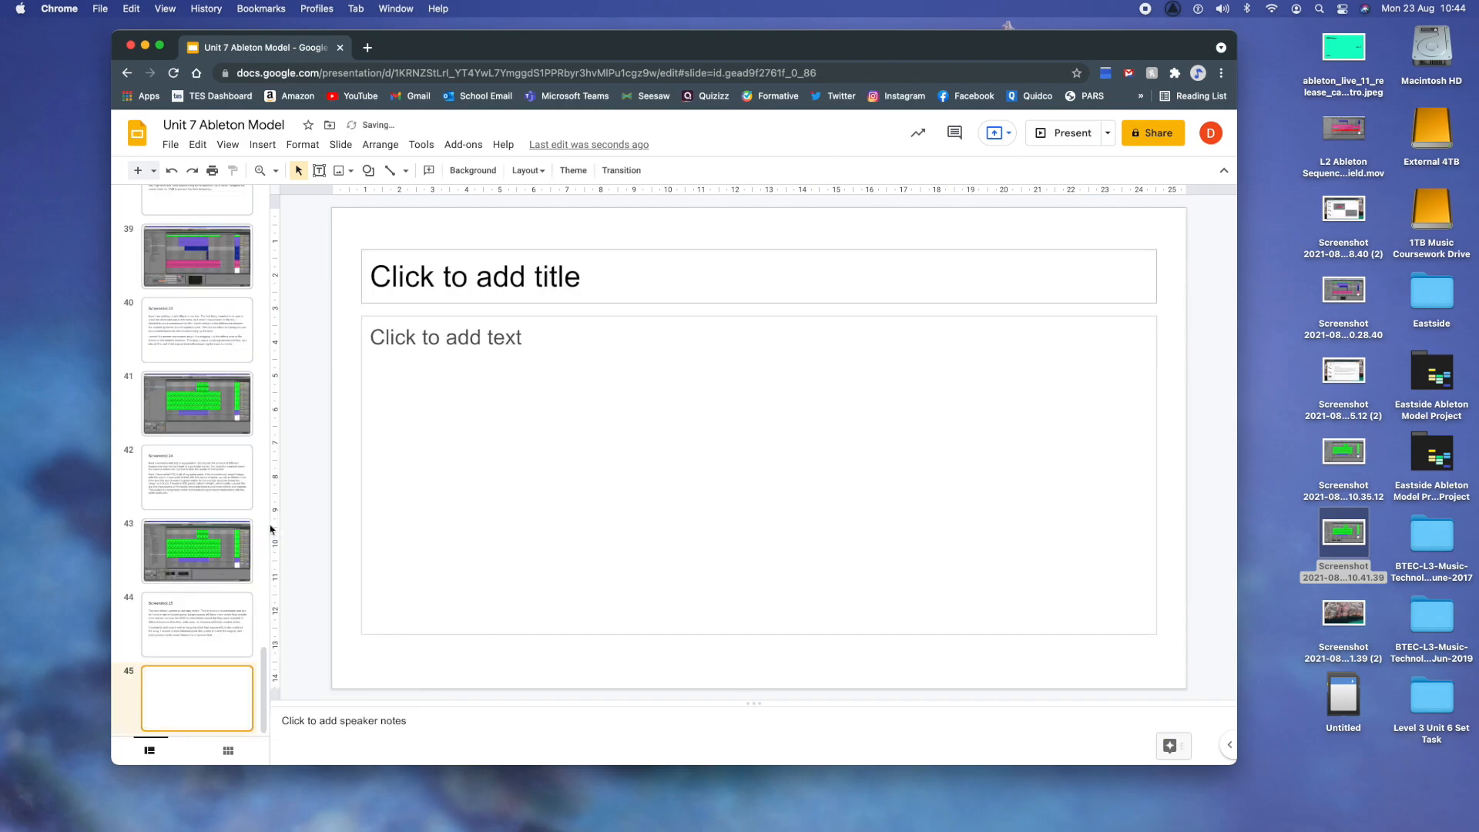
click(488, 294)
text(Other Effects)
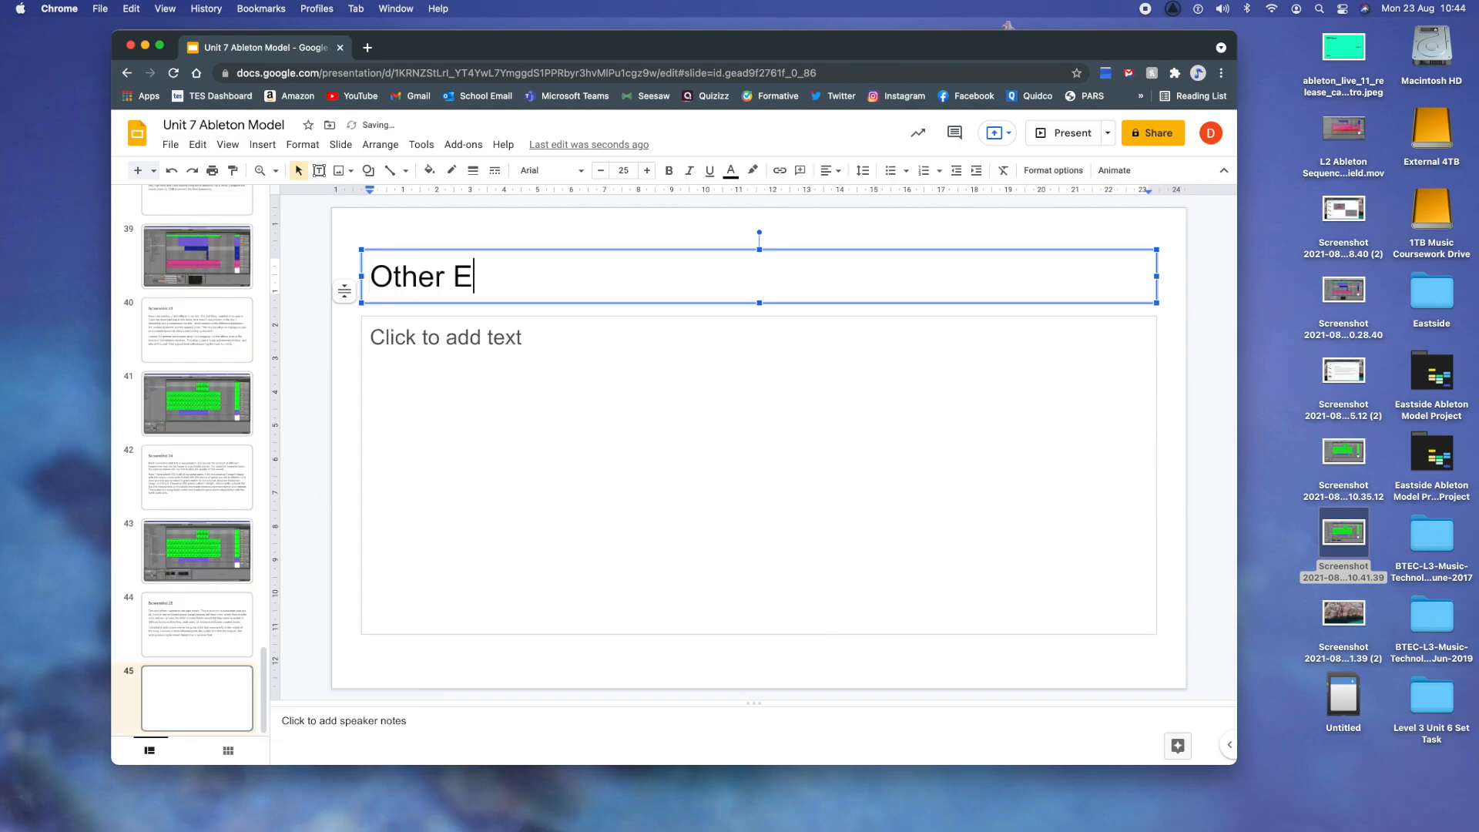
click(564, 356)
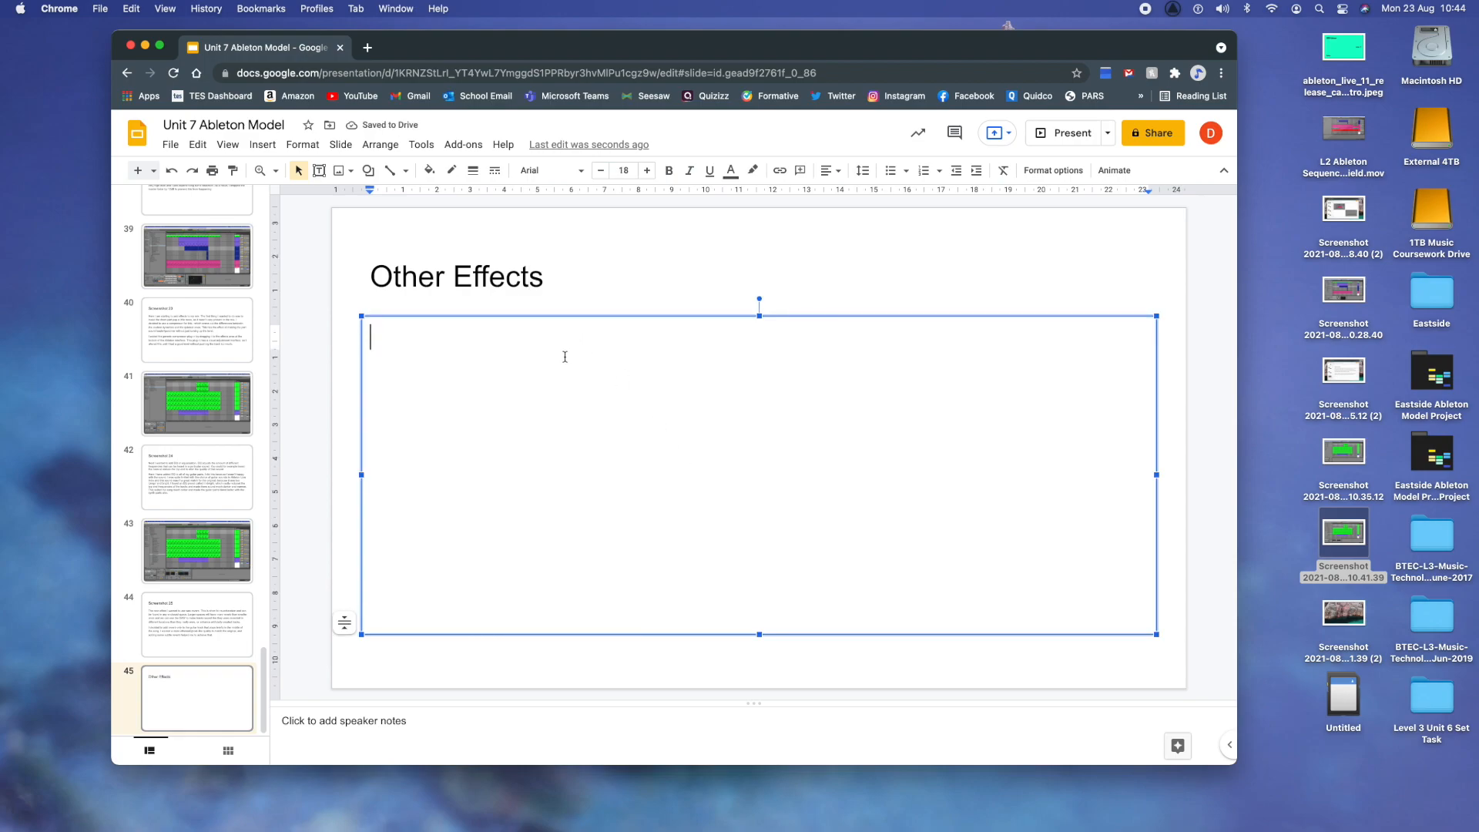
- Extend the new slide's title to "Other Effects and Other Effect Uses" and make the empty body text ready for writing
click(547, 286)
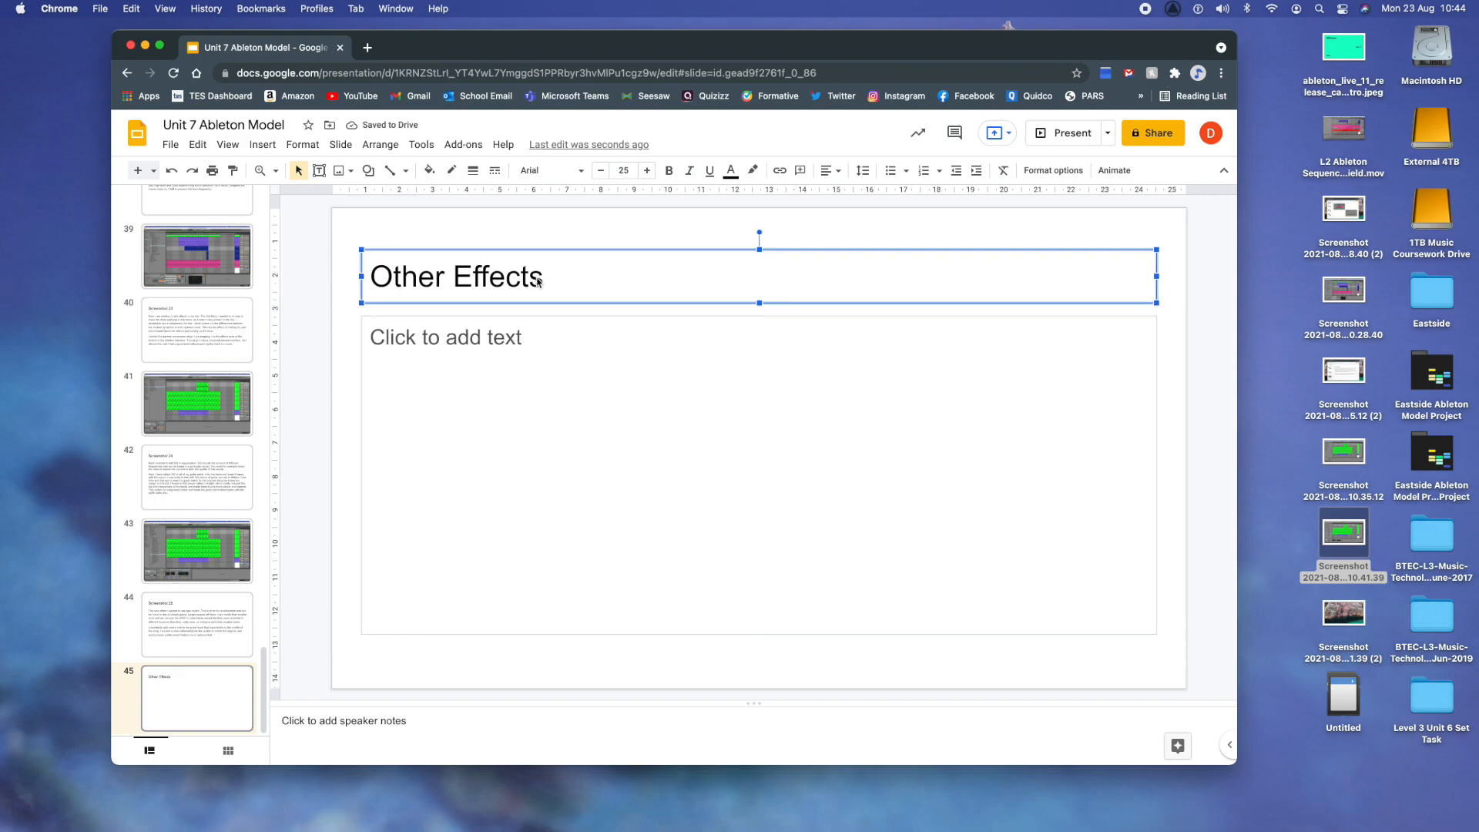
text(and Other E)
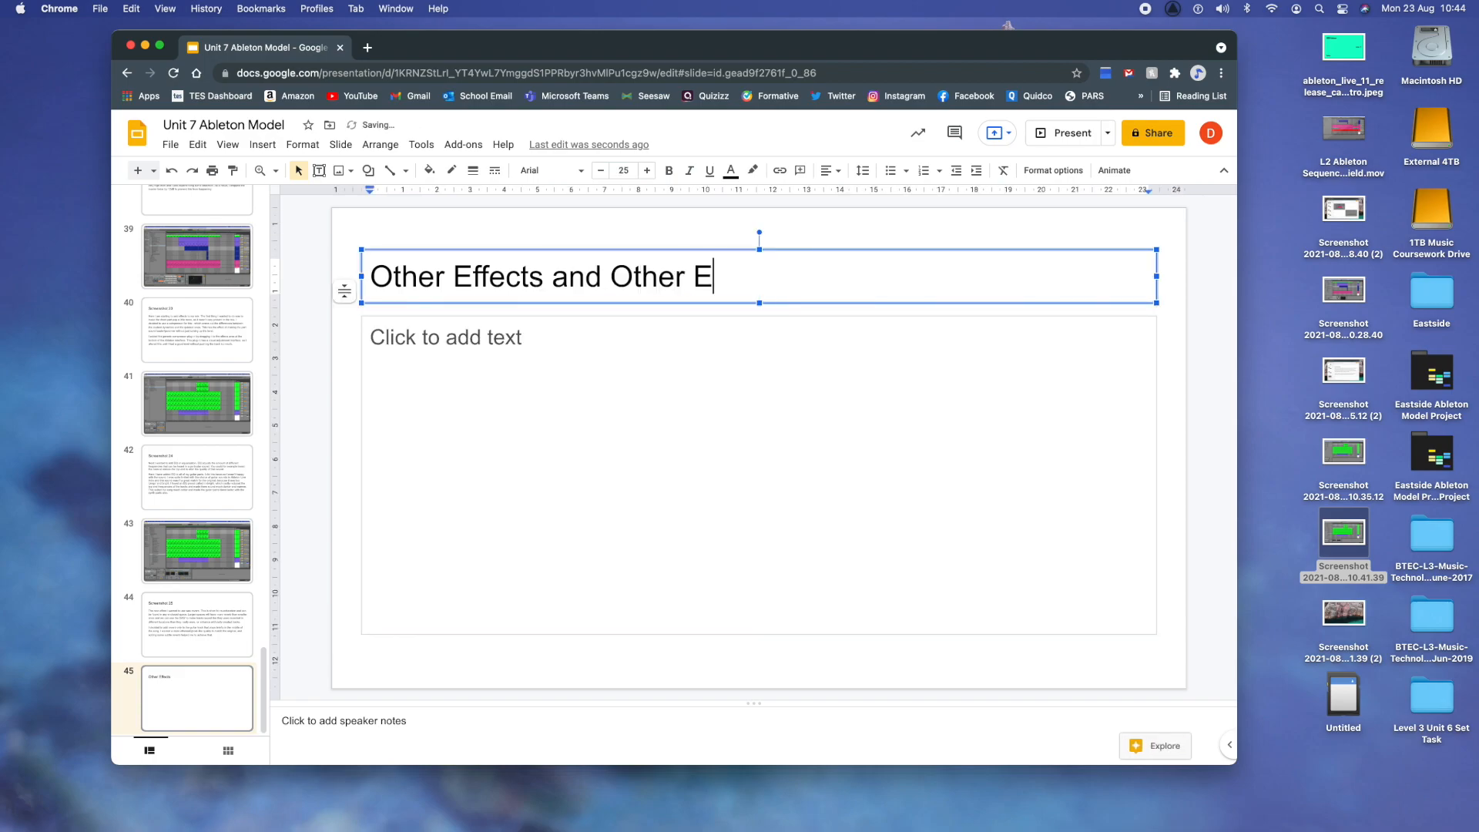
text(ffect Uses)
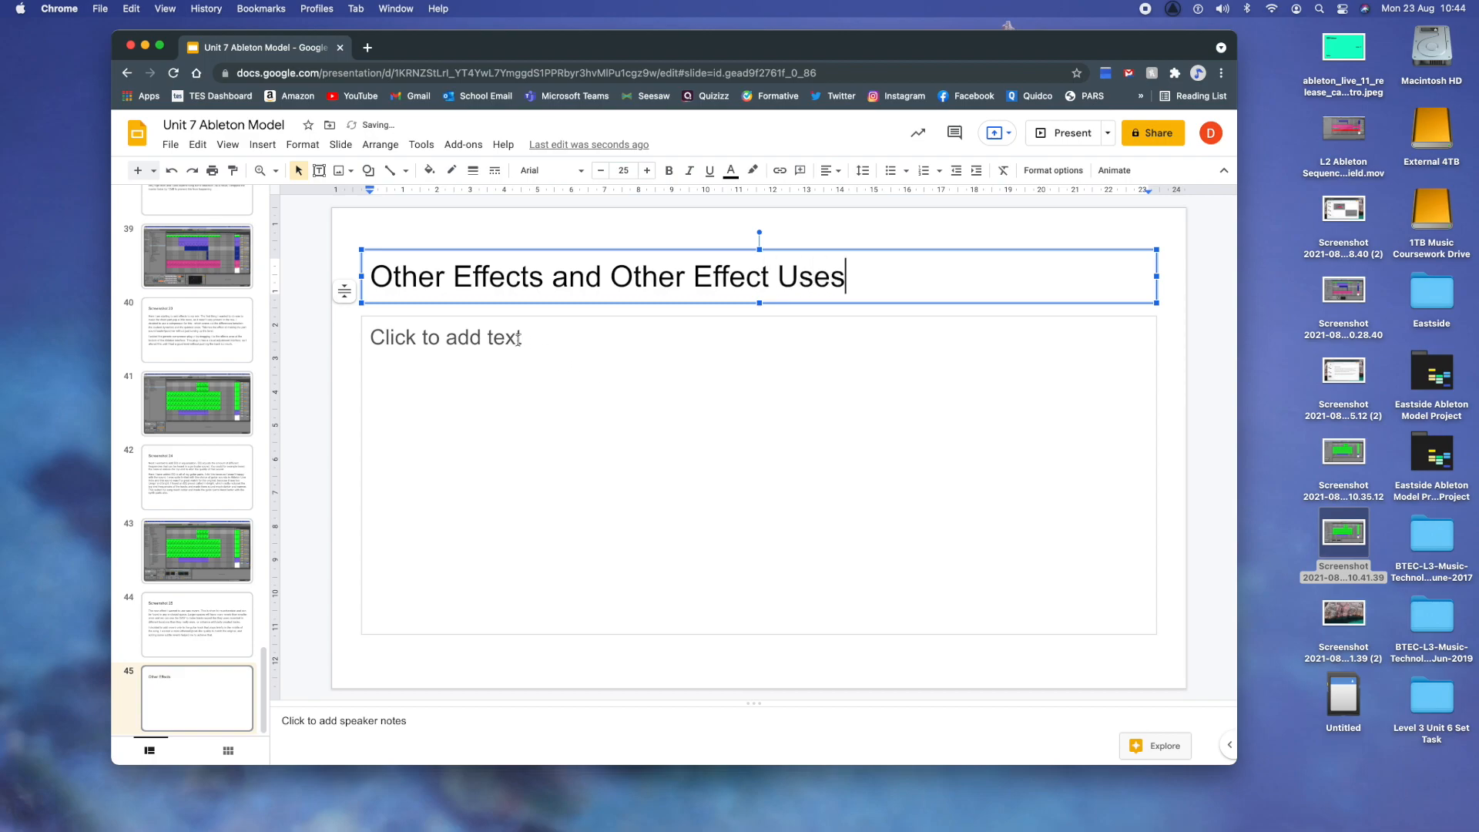
click(506, 338)
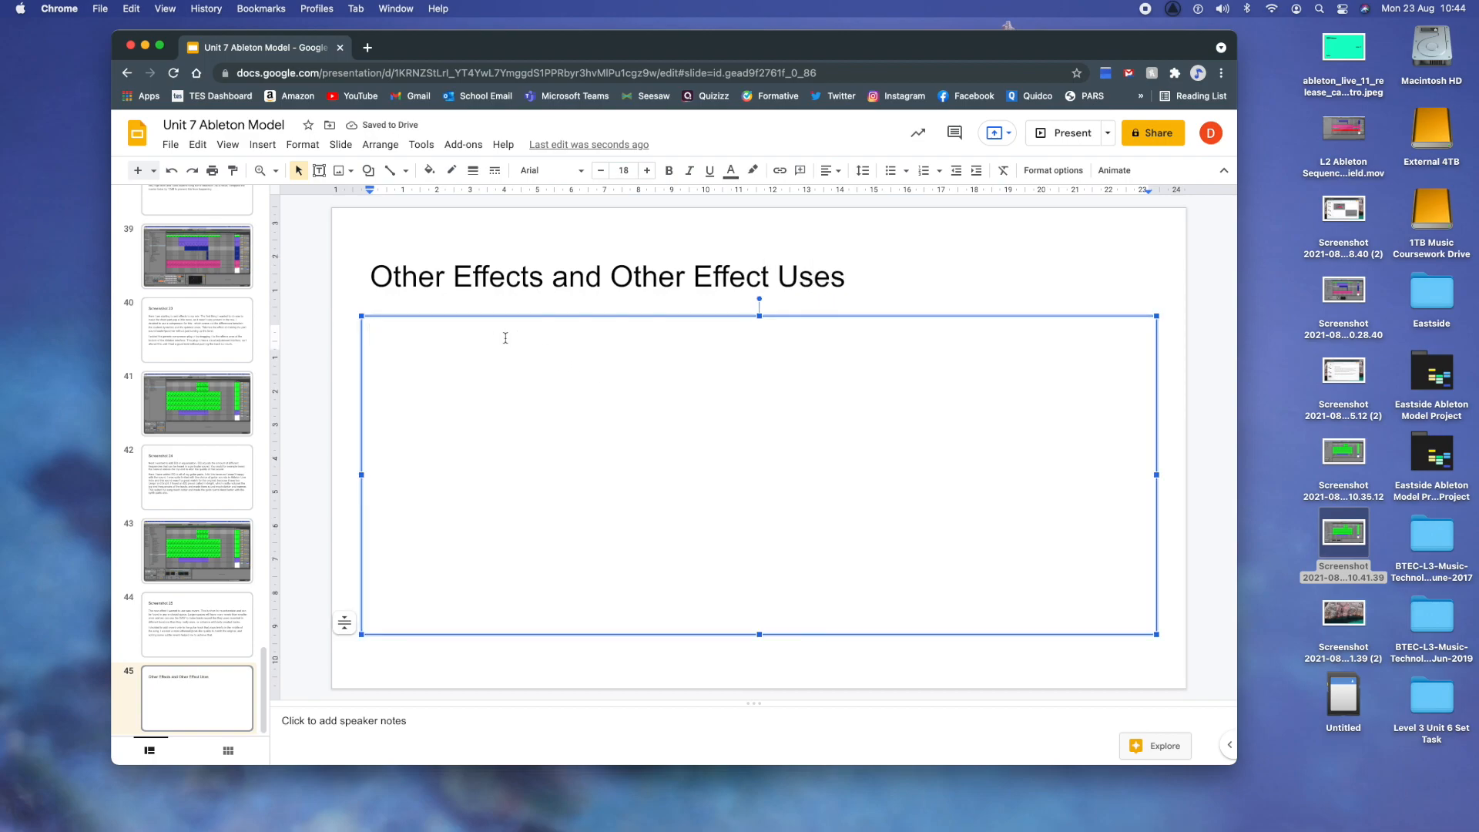